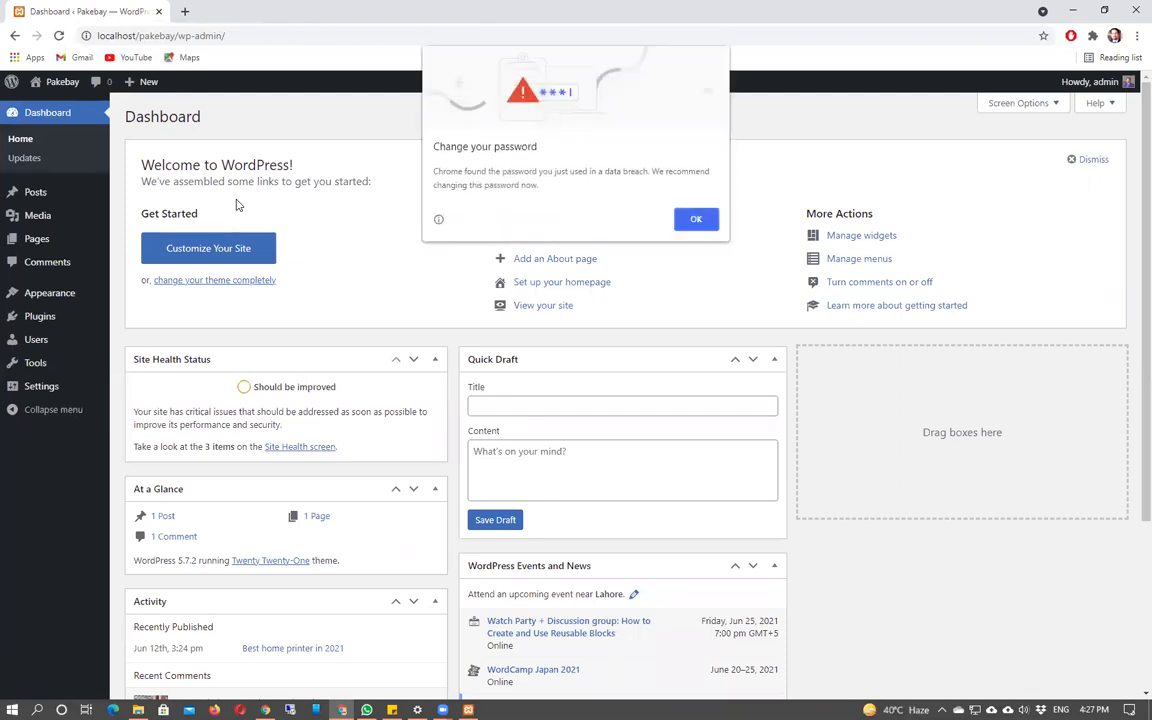
# - Dismiss the password warning, search Google for amazon in a new tab, and open the Amazon.com site
pyautogui.click(695, 219)
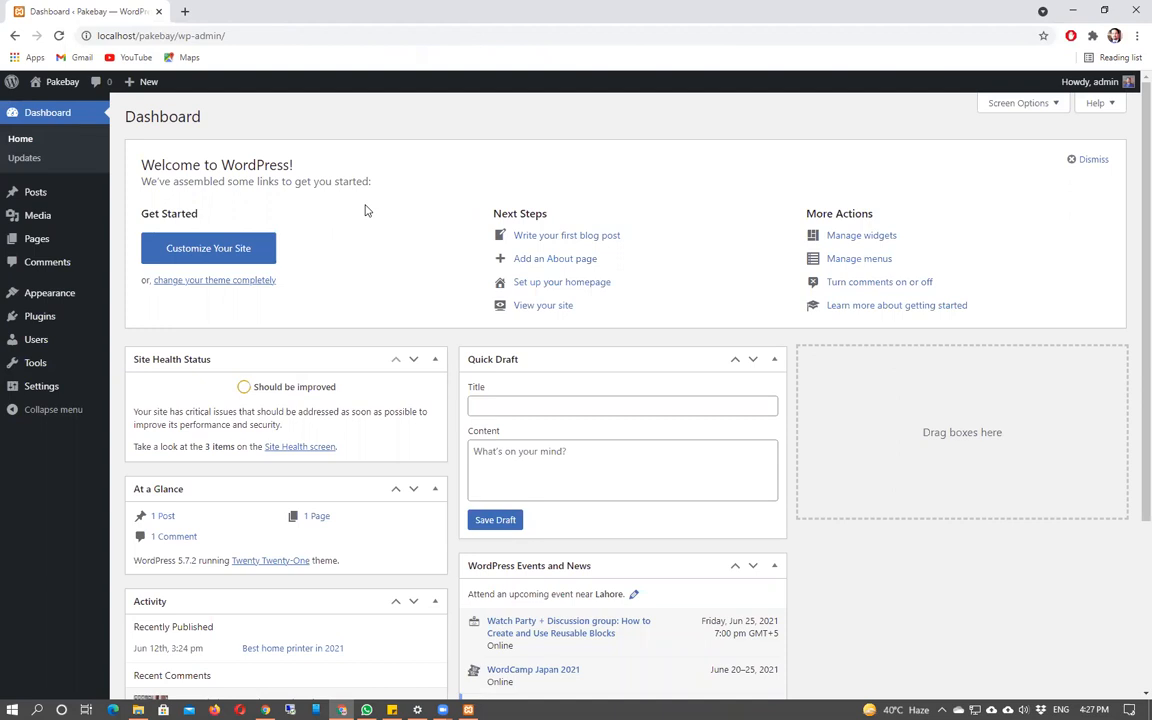
pyautogui.click(187, 11)
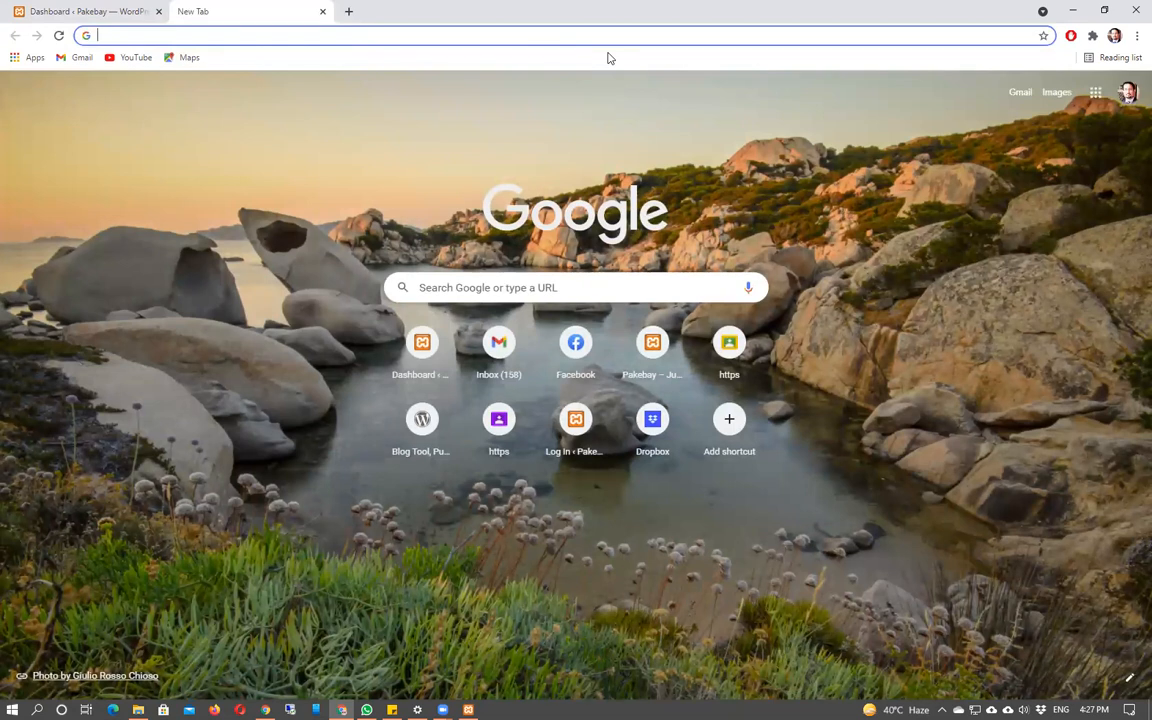
pyautogui.write('ama')
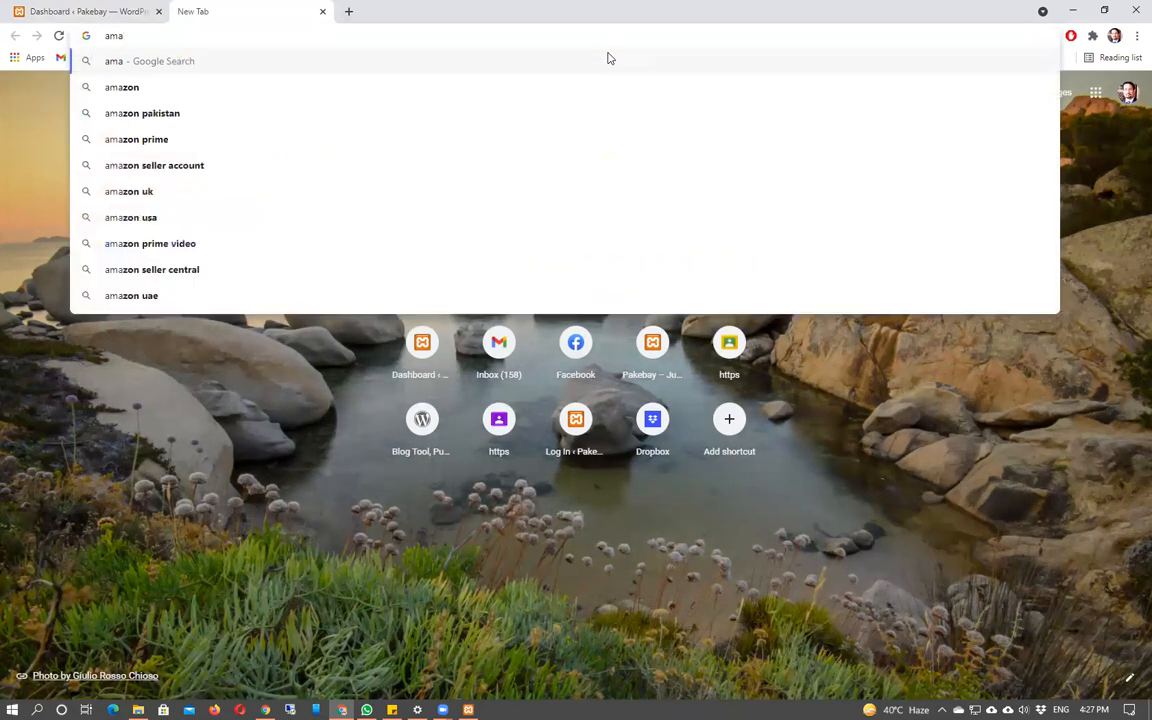
pyautogui.press('Down')
pyautogui.press('Return')
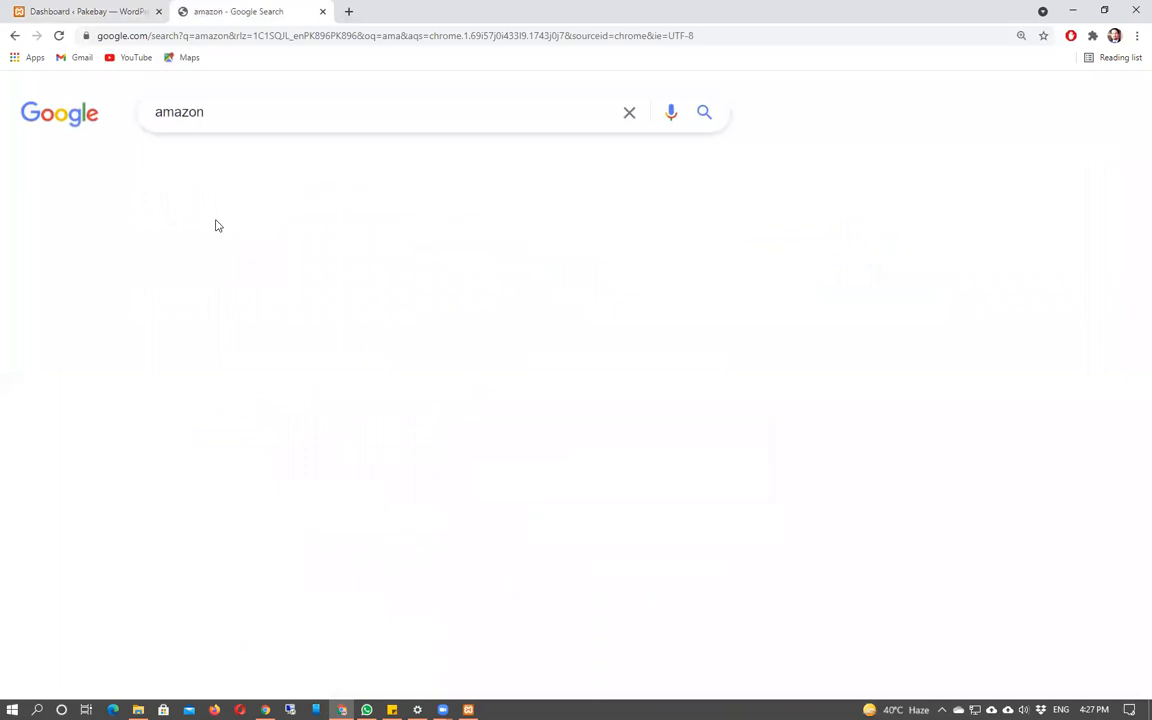
pyautogui.click(235, 258)
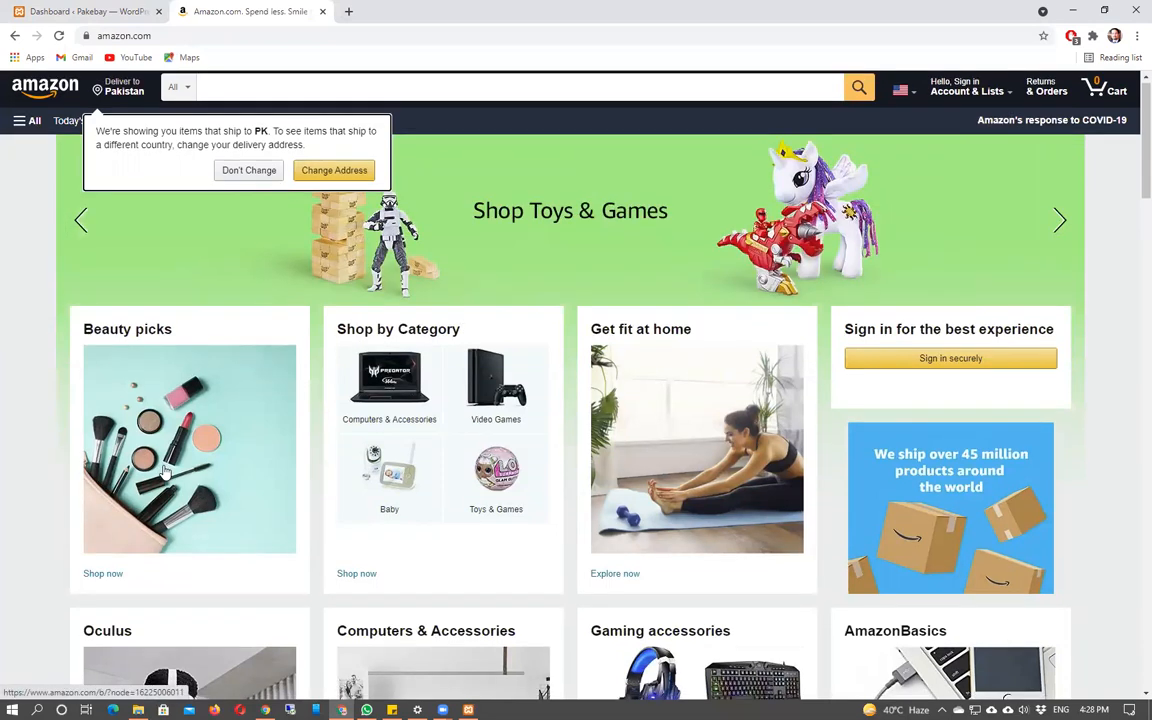
# - Review the category blocks on the Amazon home page and open the Computers & Accessories category
pyautogui.scroll(-2, 345, 465)
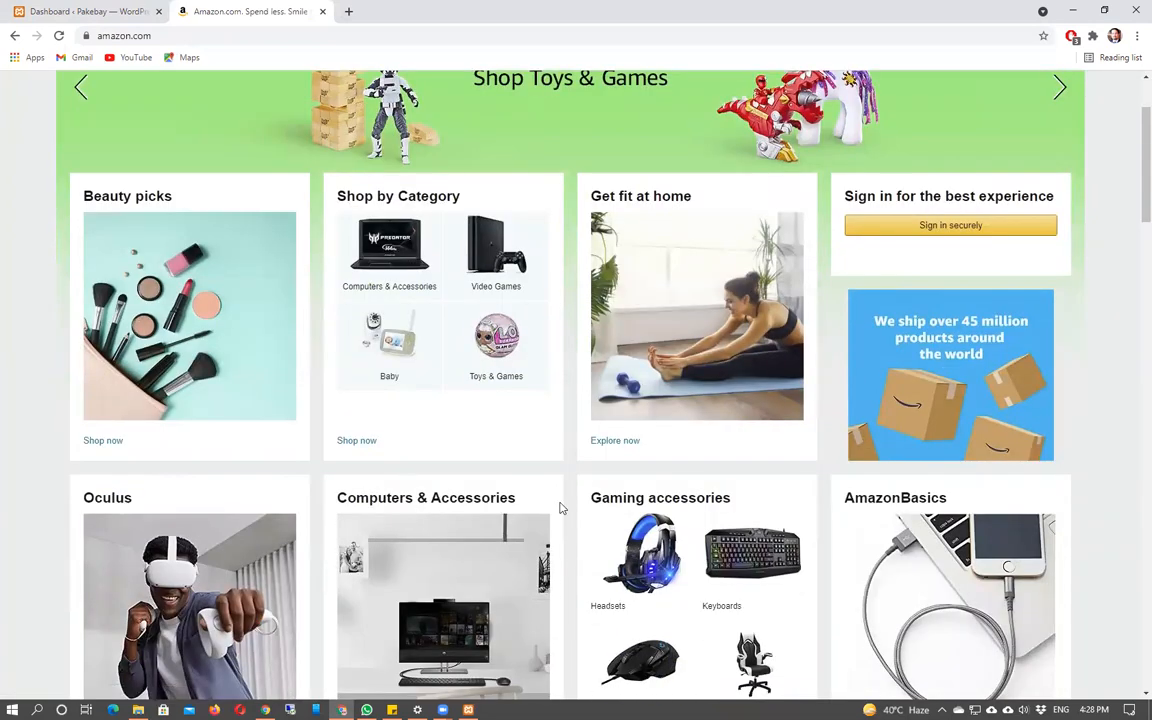
pyautogui.scroll(-2, 707, 512)
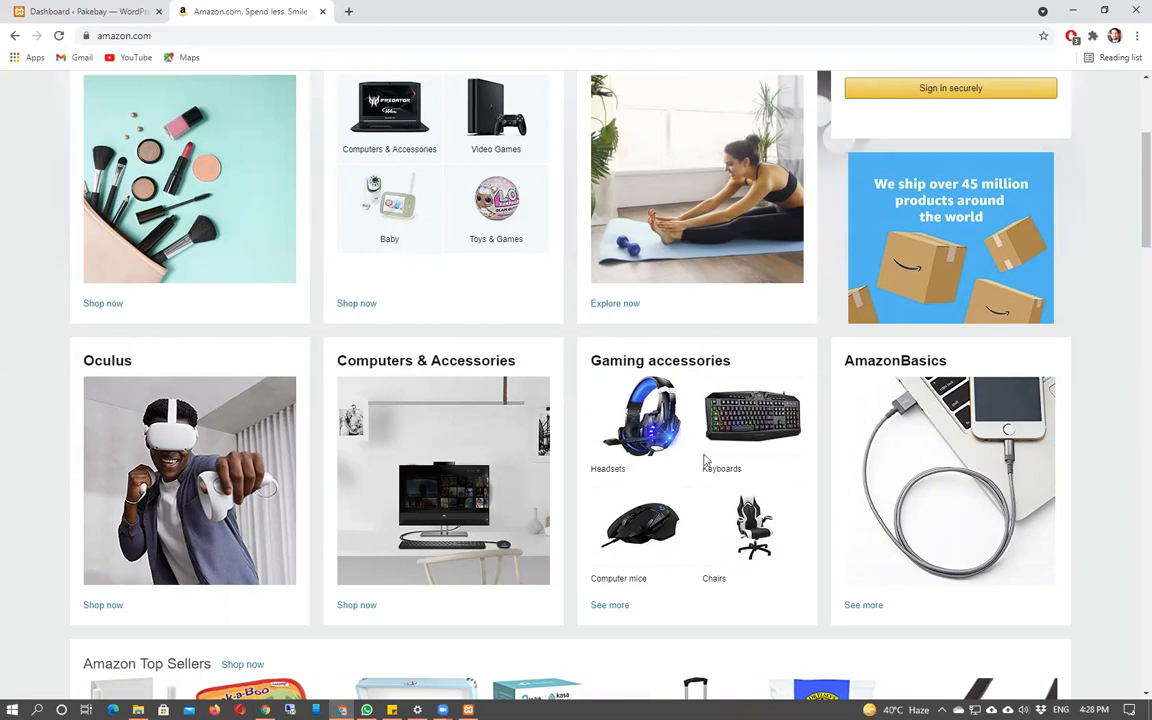
pyautogui.scroll(-3, 666, 571)
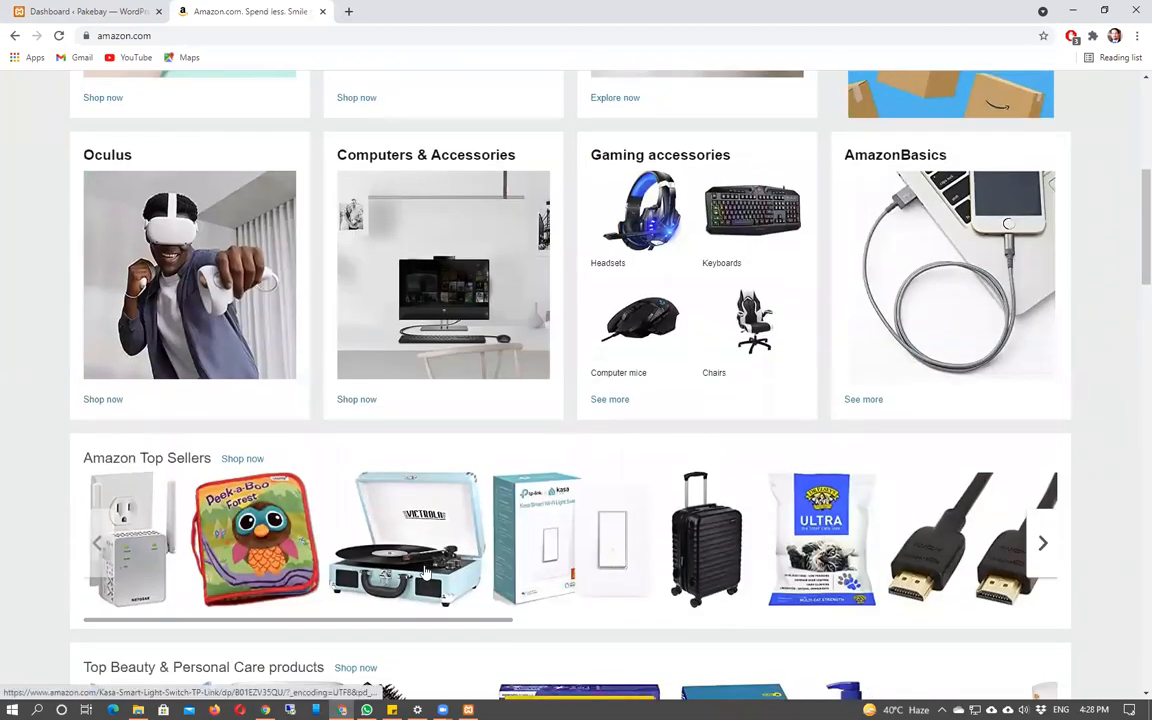
pyautogui.scroll(5, 420, 560)
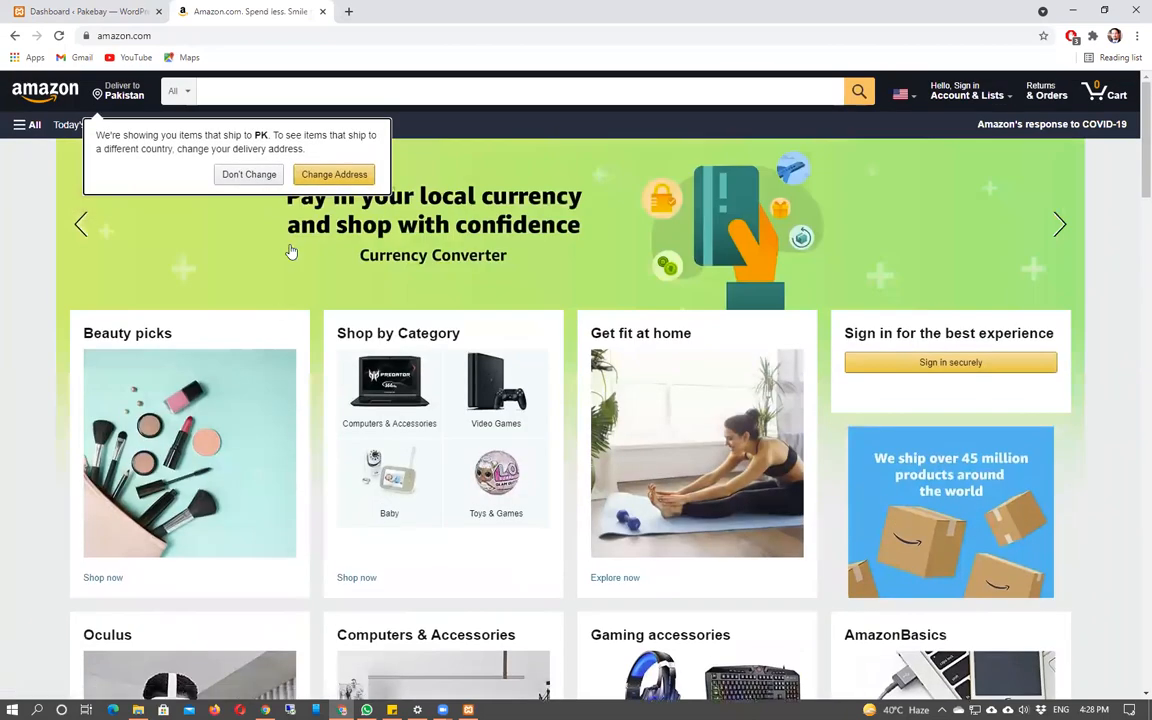
pyautogui.scroll(-3, 437, 483)
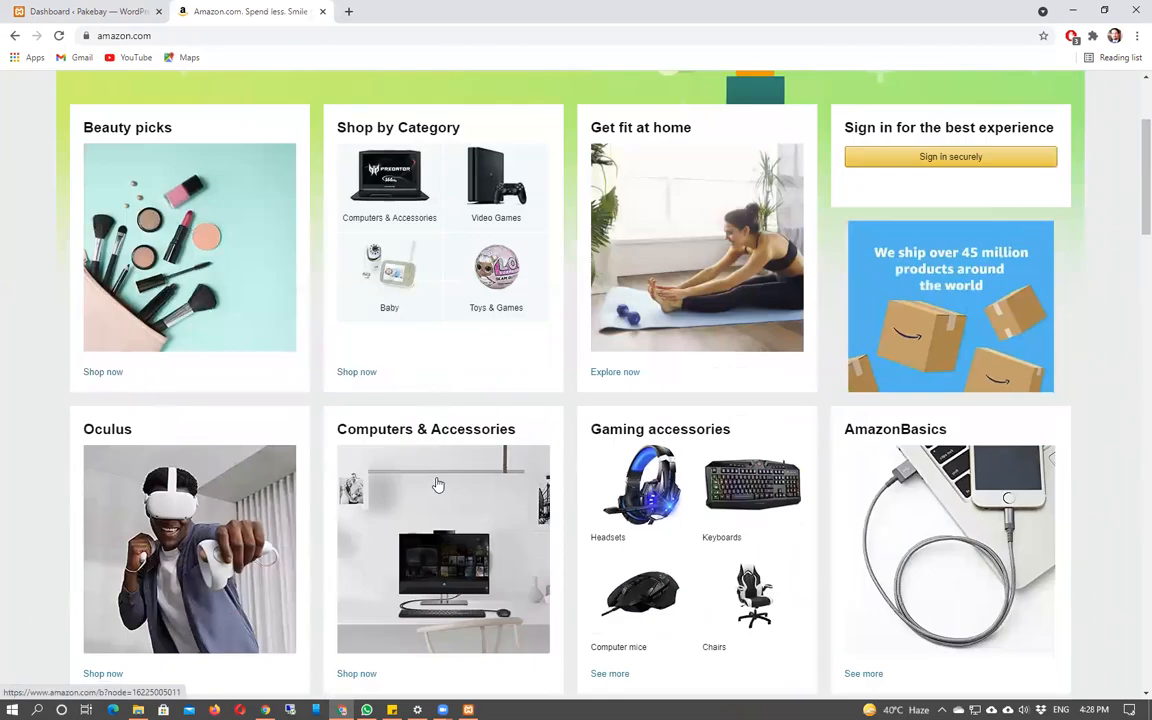
pyautogui.scroll(-4, 437, 485)
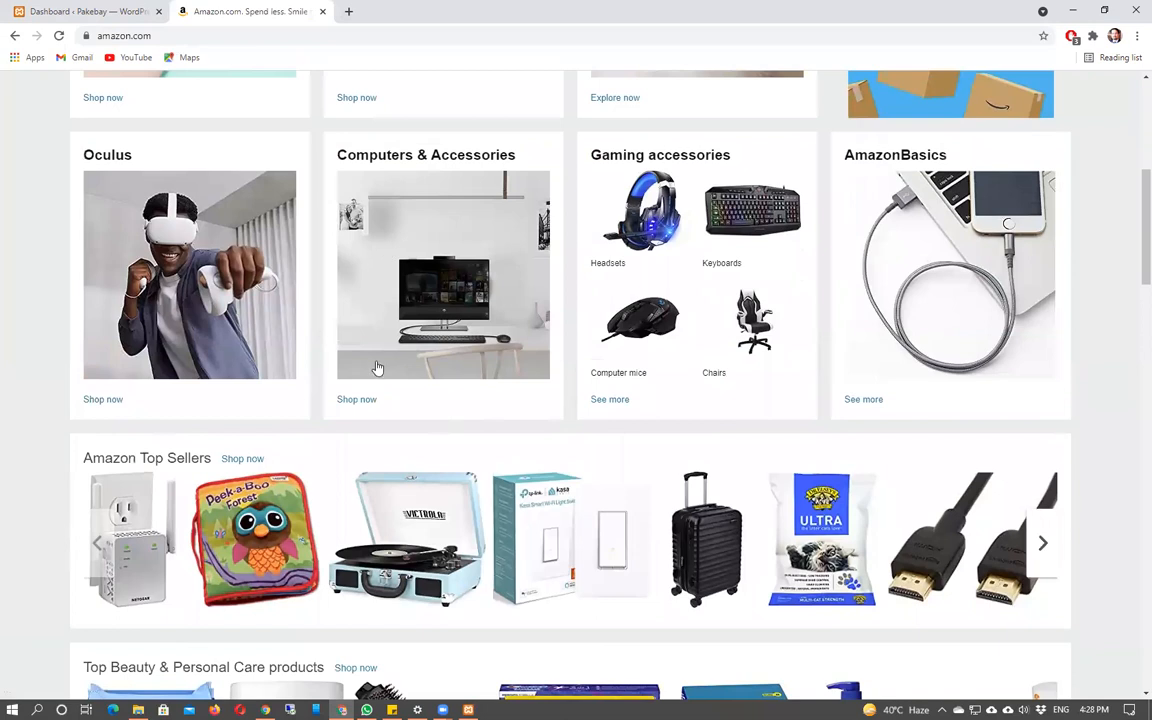
pyautogui.click(372, 402)
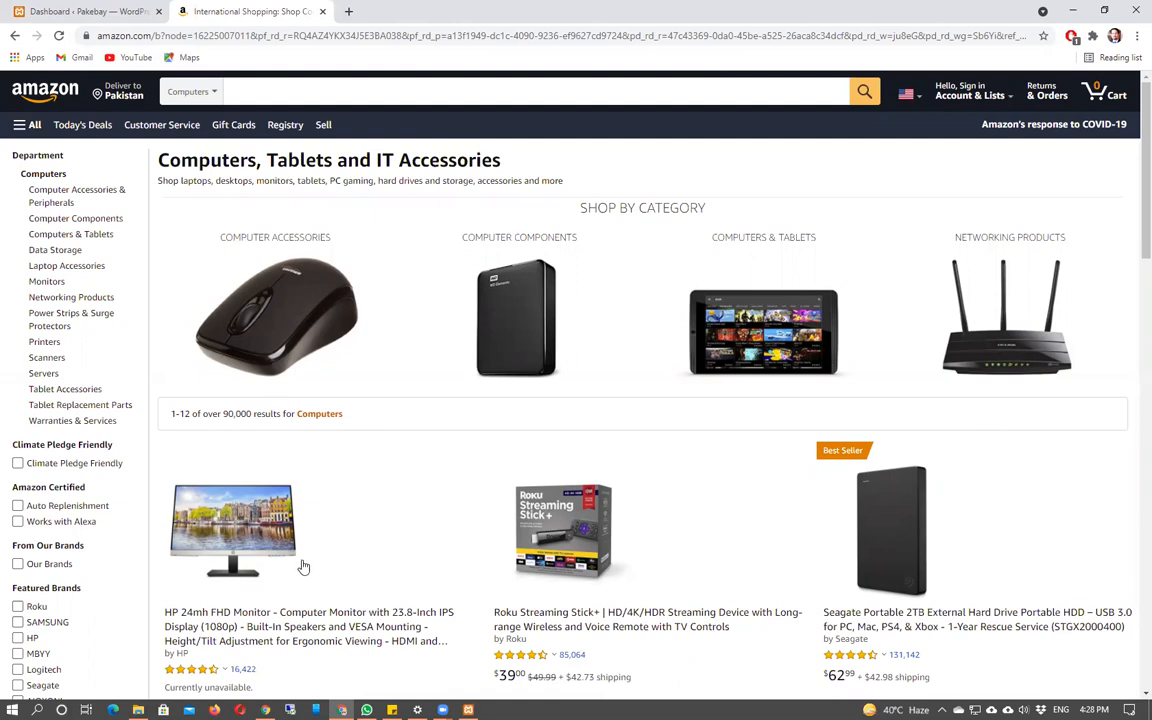
# - Review the Computers, Tablets and IT Accessories page and open its Computer Components category in a new tab
pyautogui.scroll(-1, 284, 655)
pyautogui.scroll(-2, 284, 655)
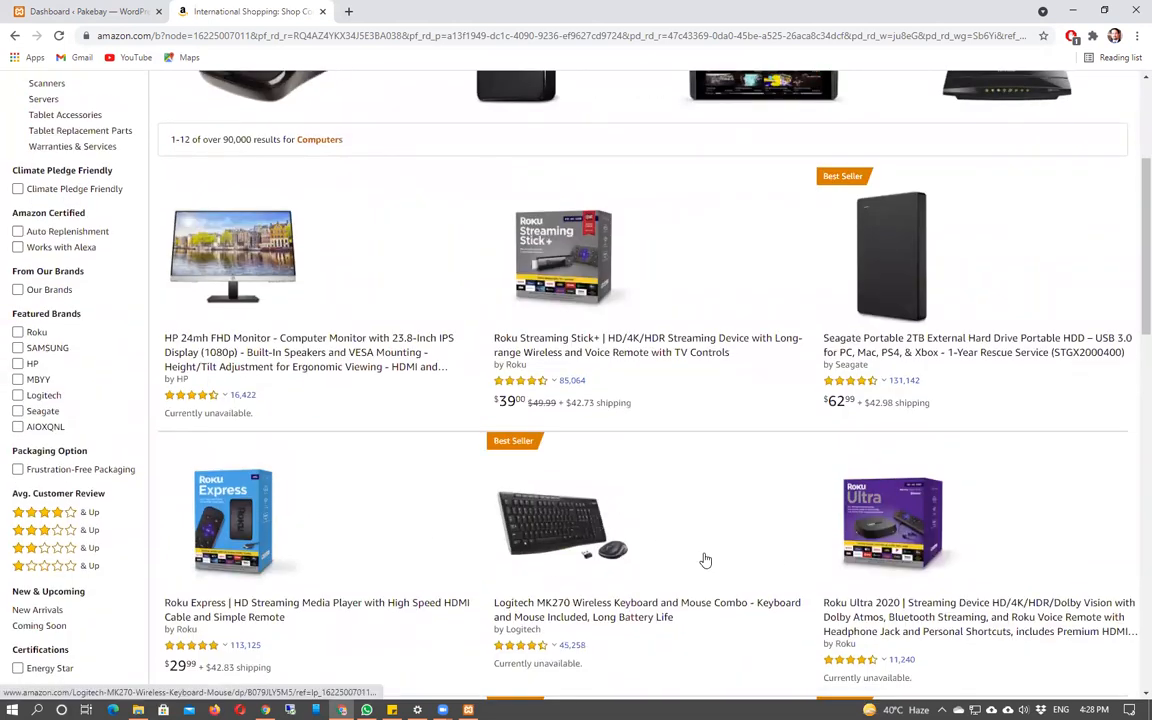
pyautogui.scroll(3, 580, 557)
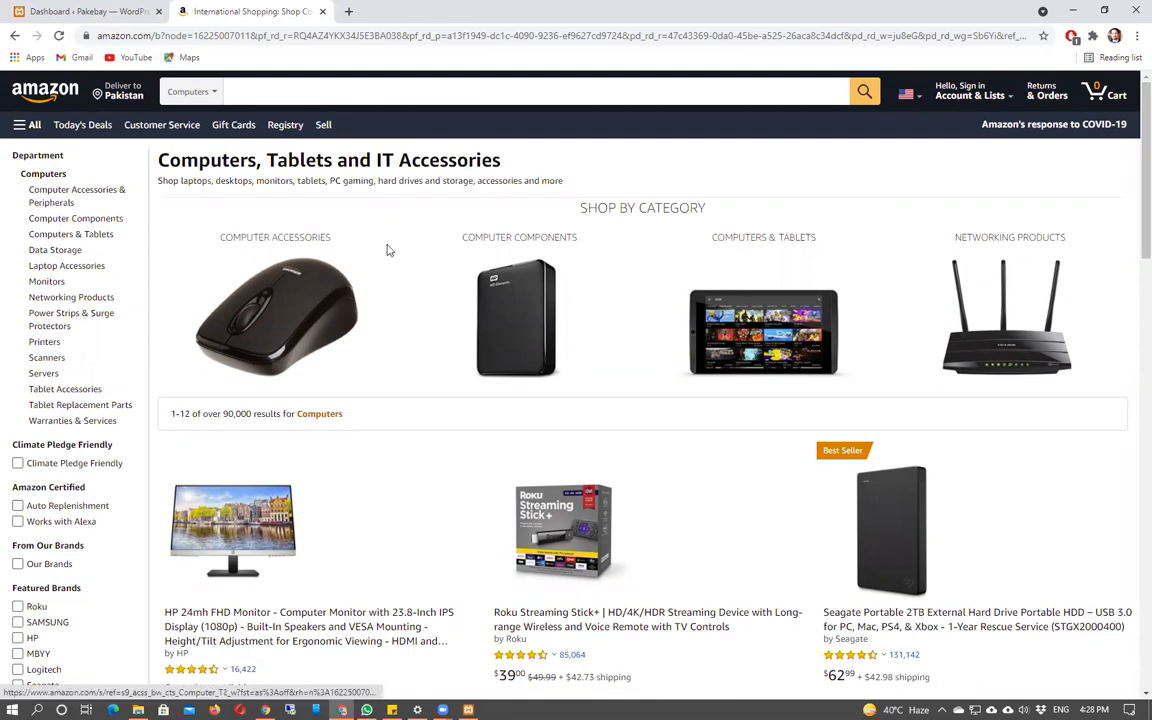
pyautogui.scroll(-3, 304, 430)
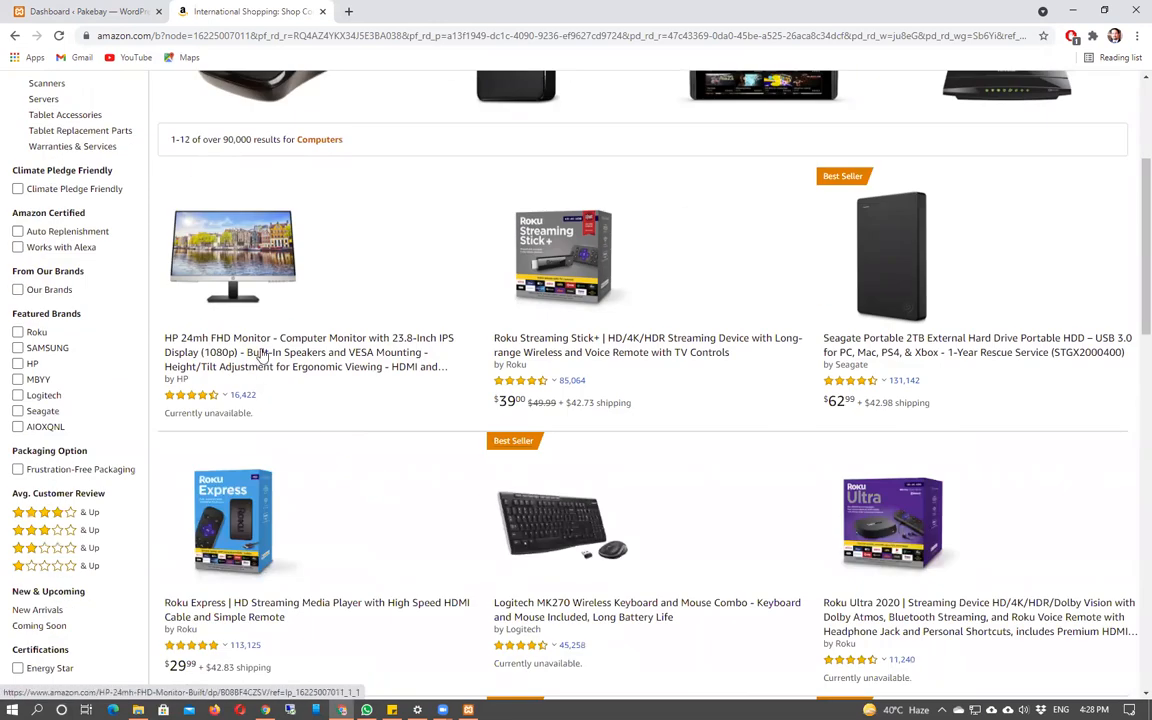
pyautogui.scroll(2, 257, 358)
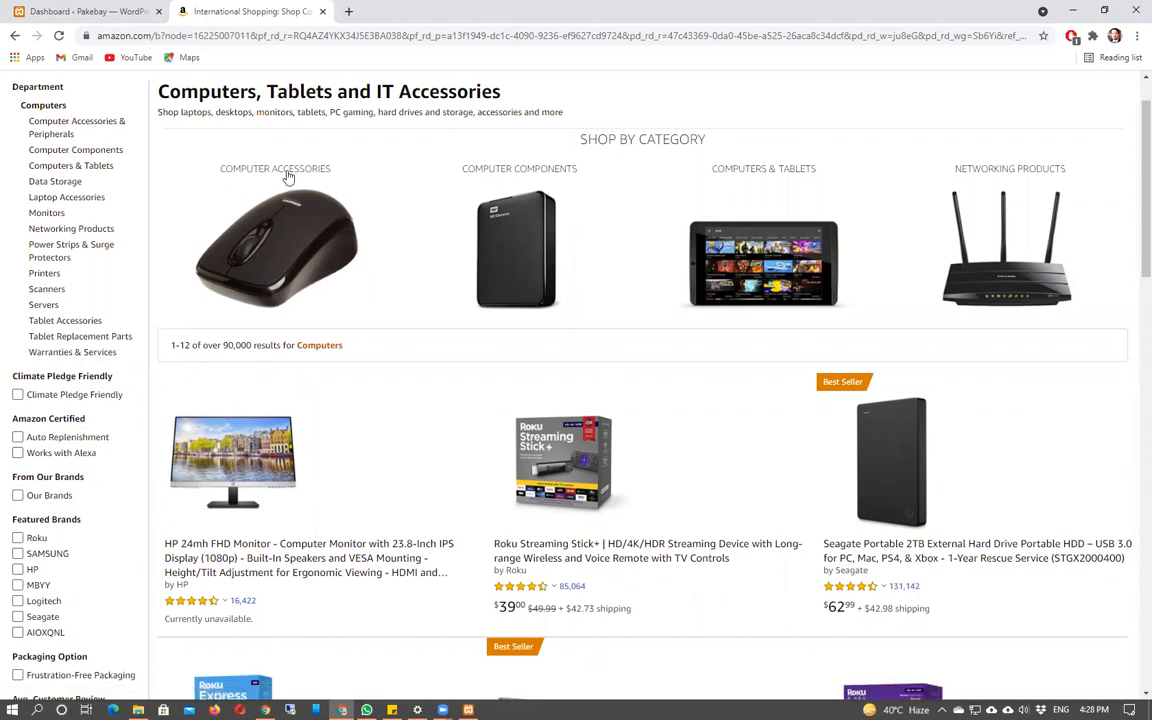
pyautogui.middleClick(489, 156)
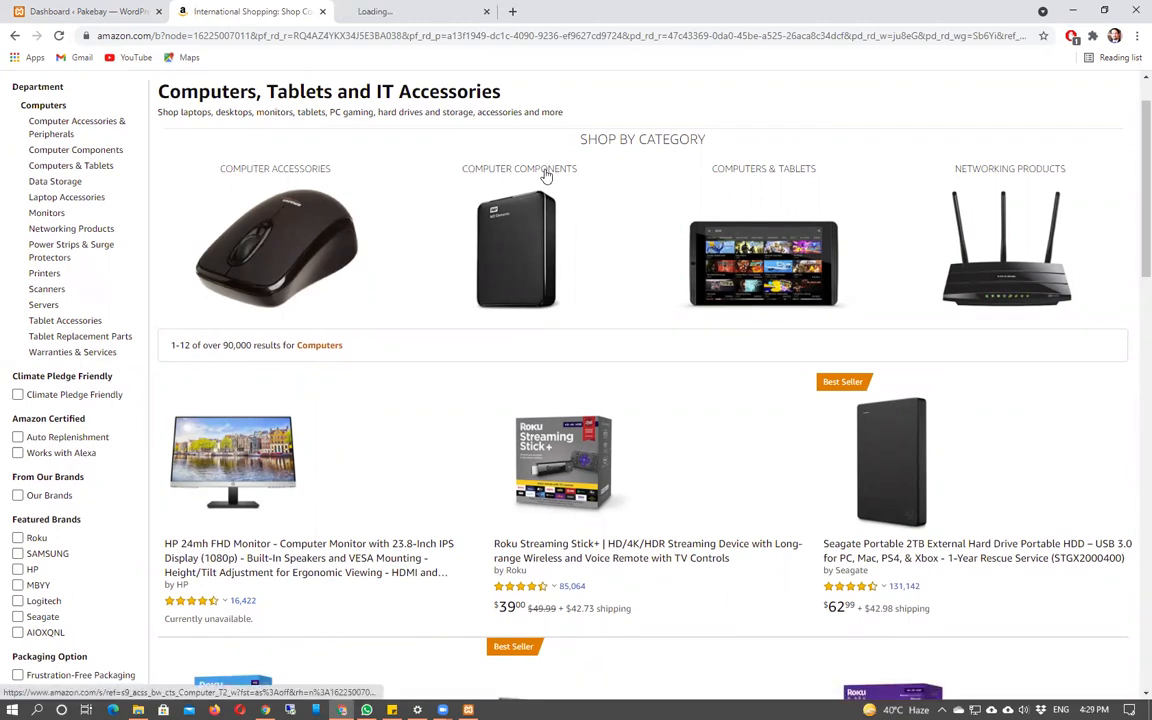
pyautogui.click(419, 9)
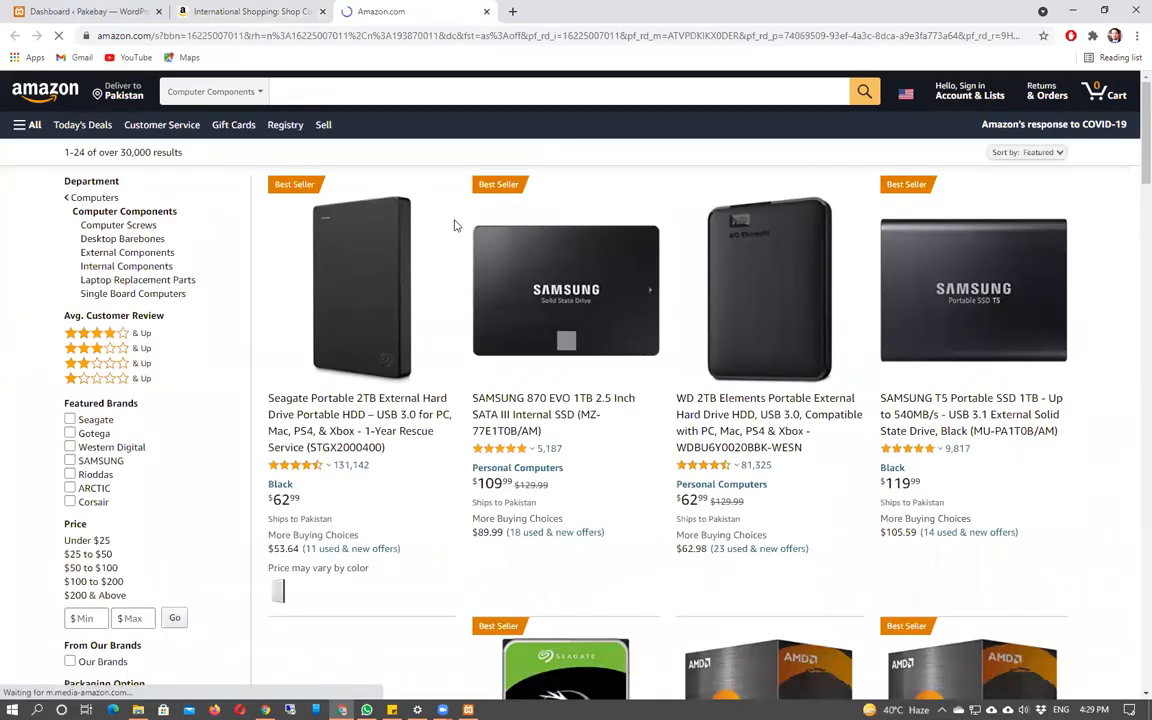
# - Revisit the parent category page, and from the Computer Components listing open the Seagate Portable 2TB hard drive in its own tab
pyautogui.click(262, 11)
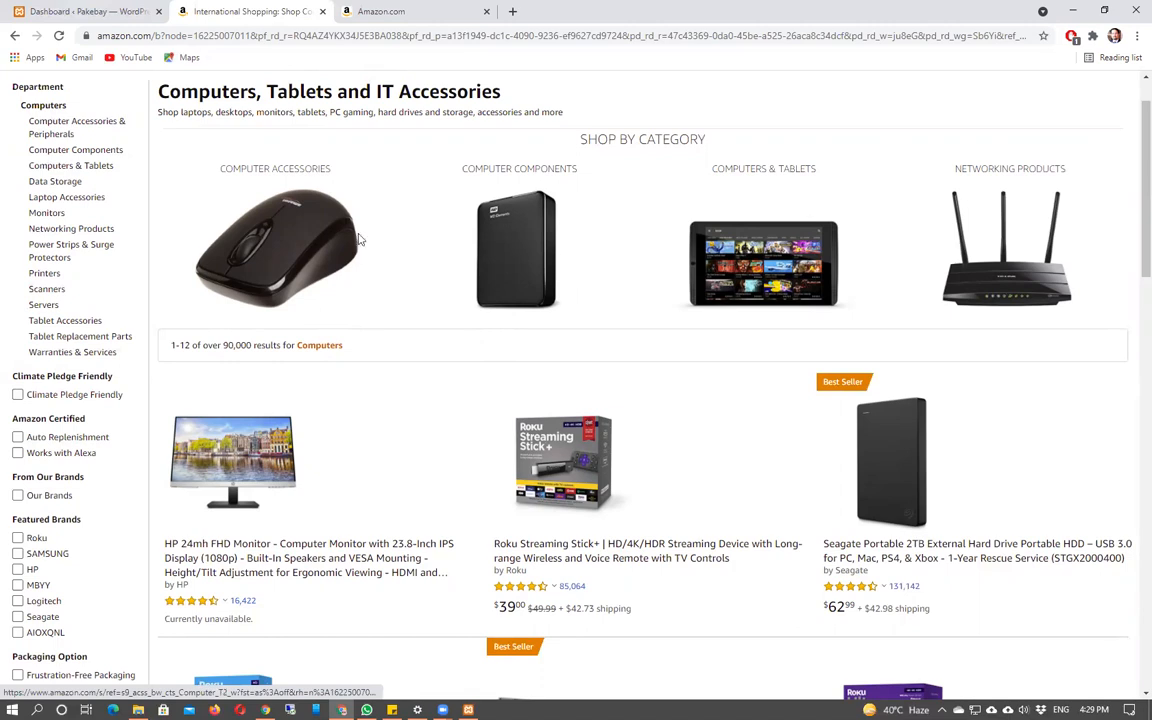
pyautogui.click(390, 8)
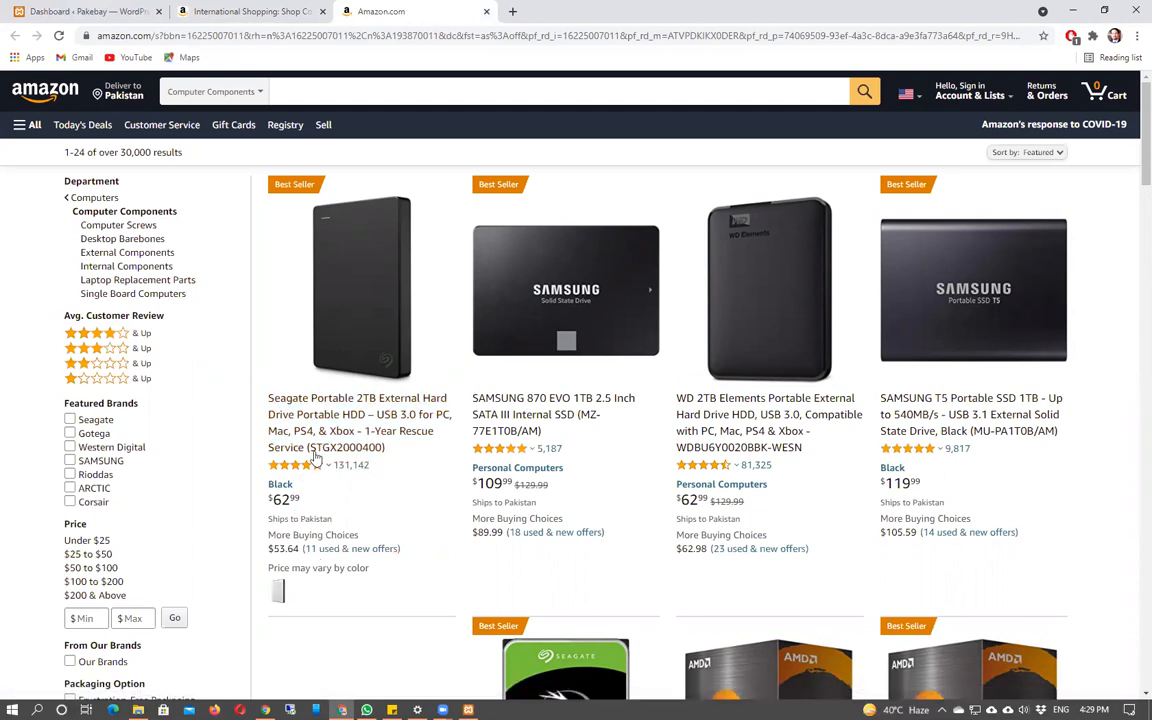
pyautogui.middleClick(338, 413)
pyautogui.click(545, 11)
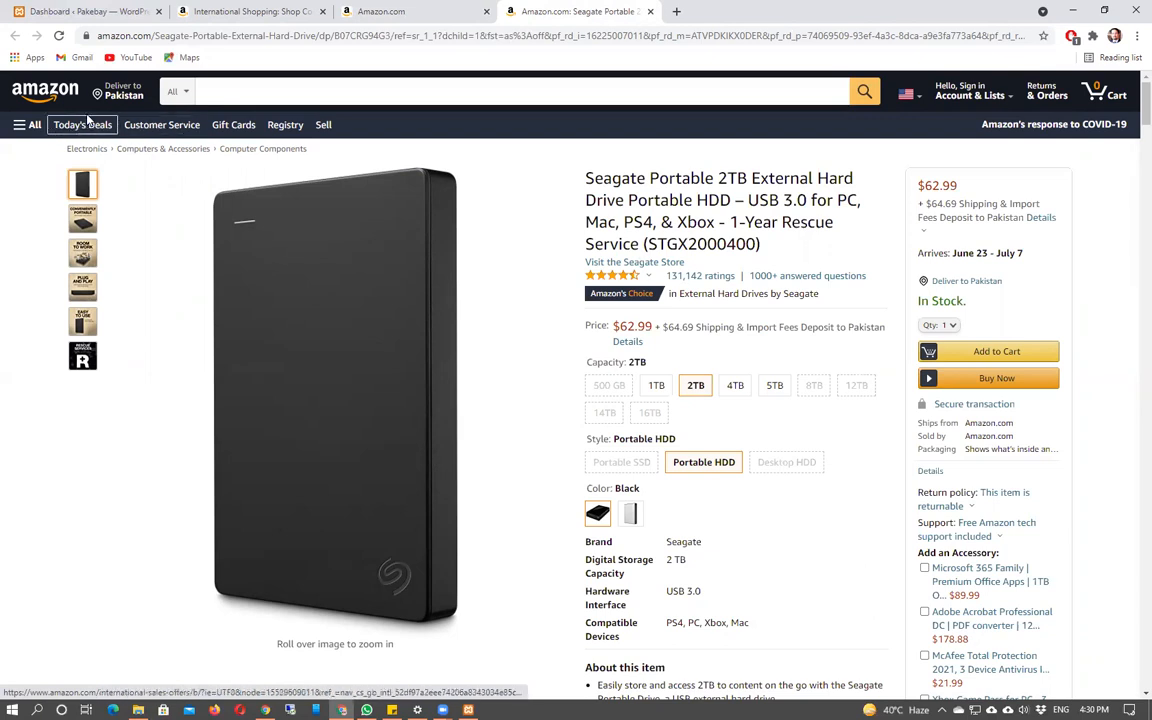
# - Examine how Amazon's full site navigation groups its departments, programs and settings
pyautogui.click(32, 126)
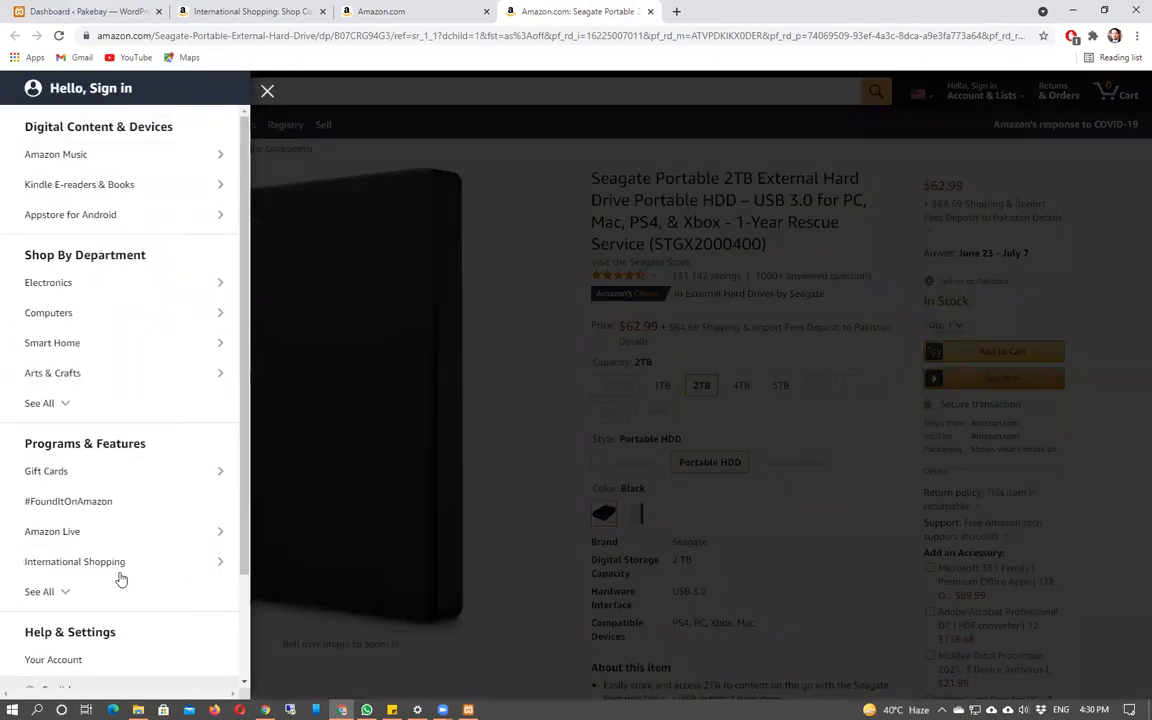
pyautogui.click(267, 91)
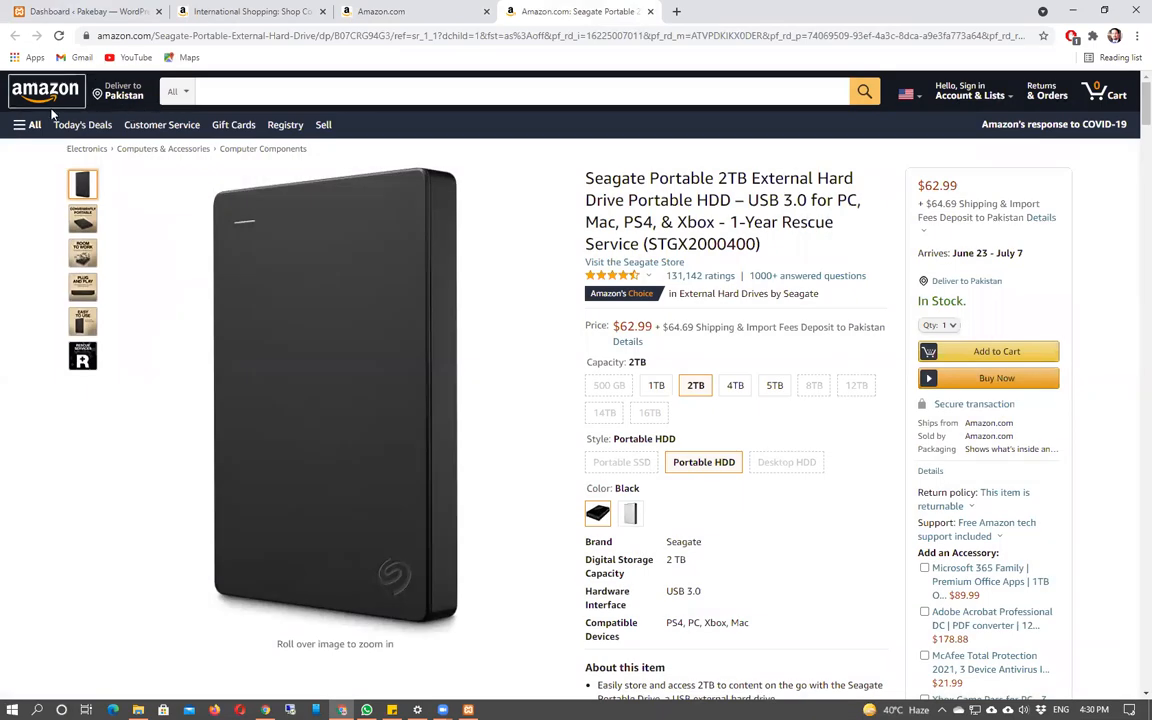
pyautogui.click(32, 128)
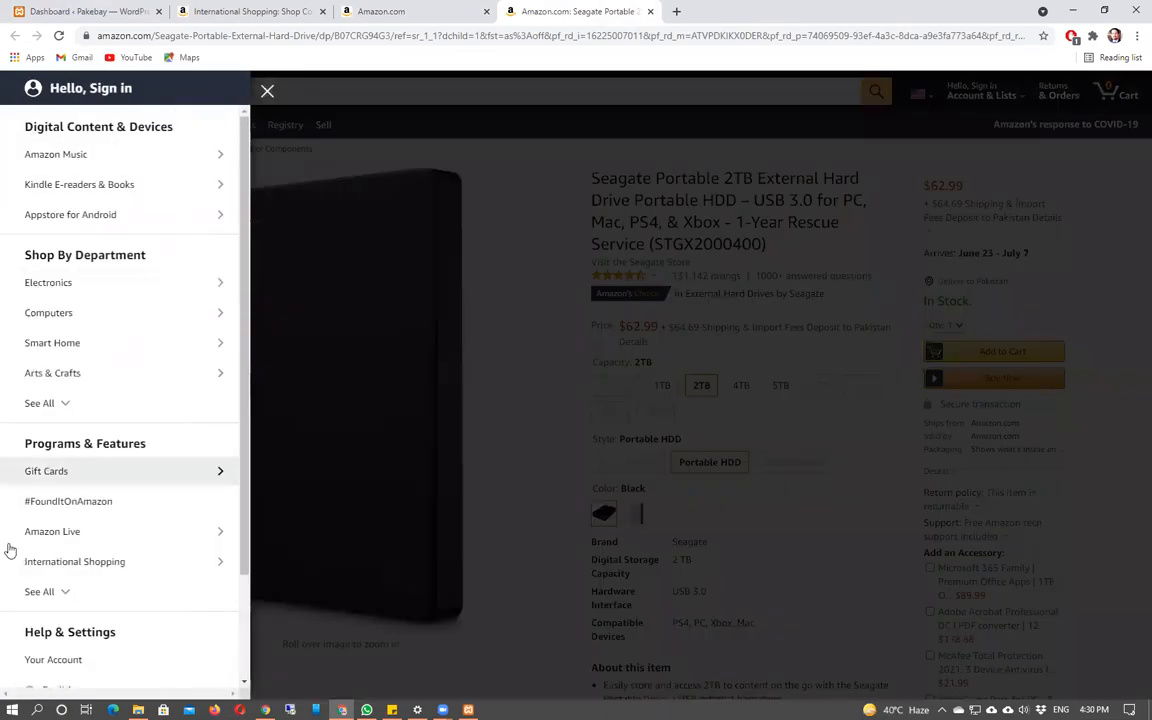
pyautogui.scroll(-1, 45, 660)
pyautogui.scroll(1, 60, 615)
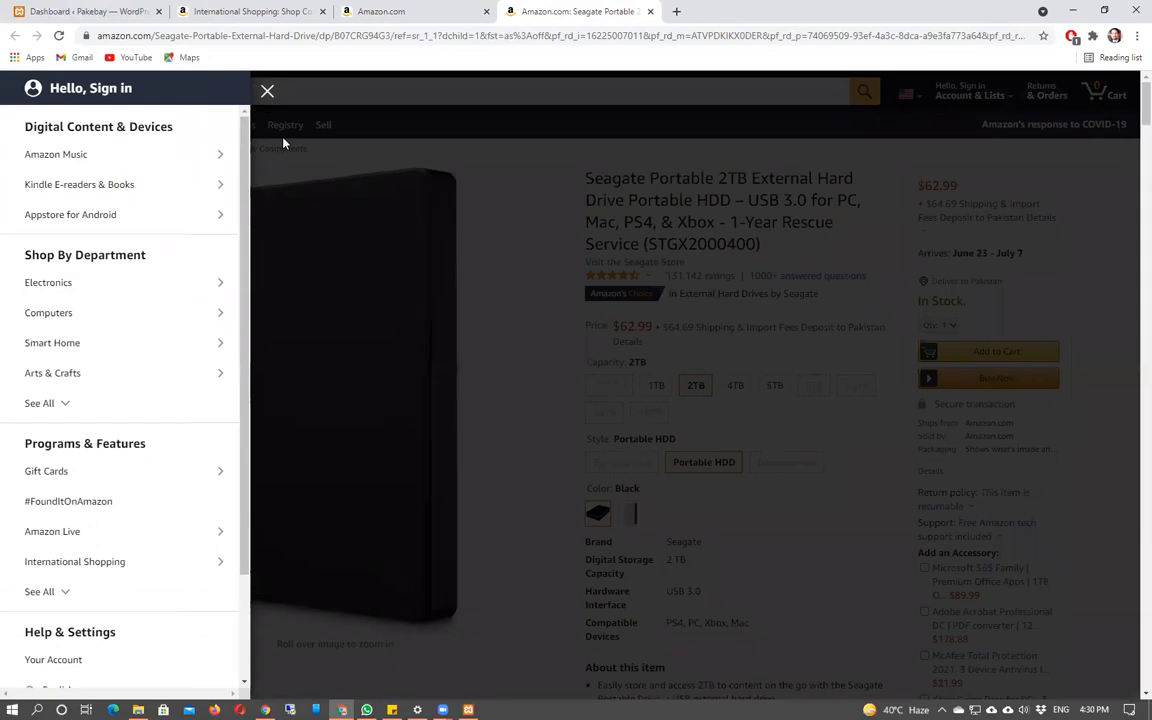
pyautogui.click(267, 93)
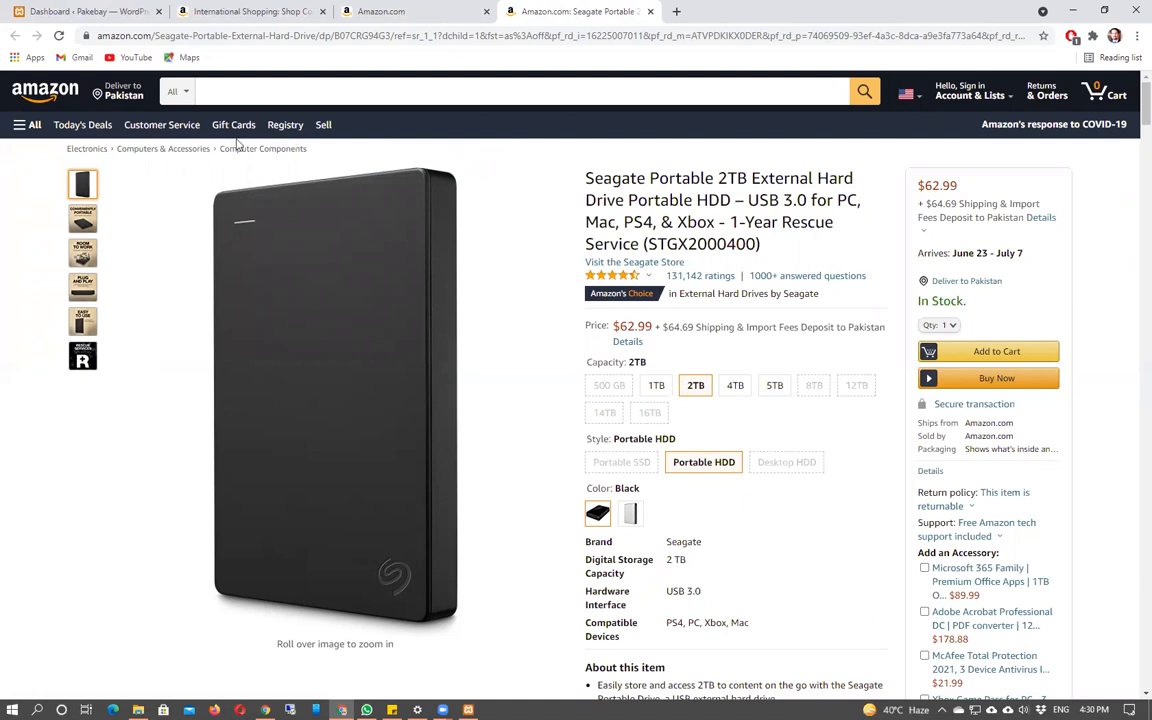
pyautogui.click(24, 125)
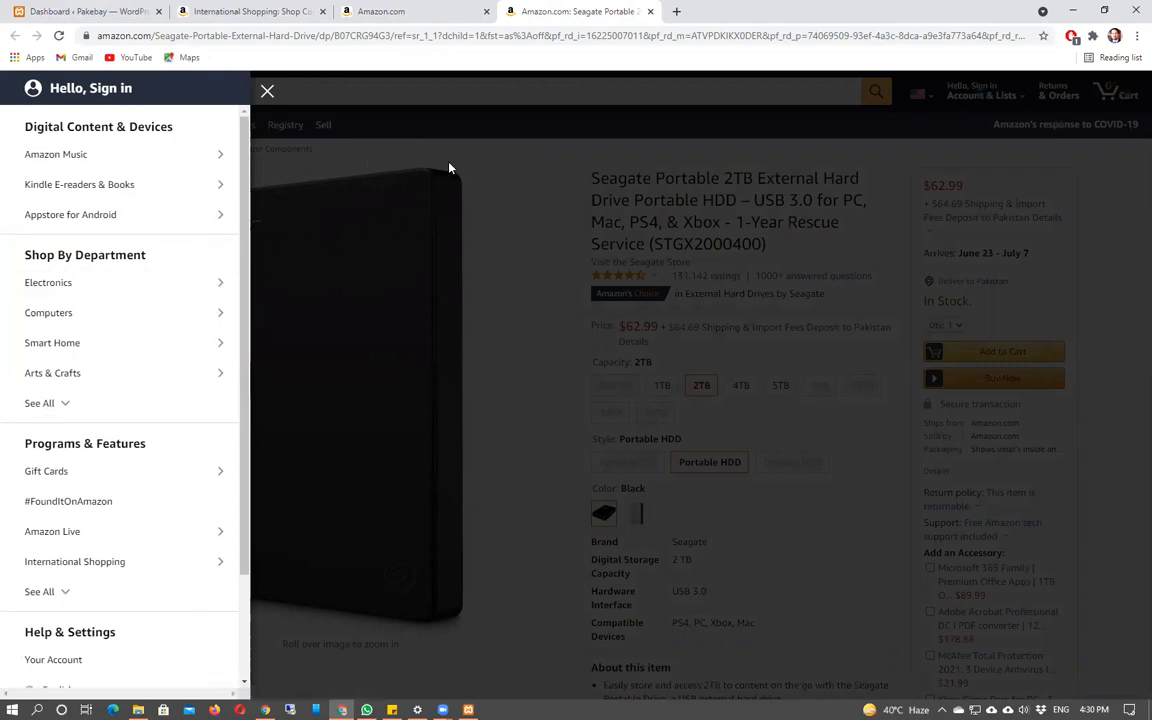
pyautogui.click(510, 214)
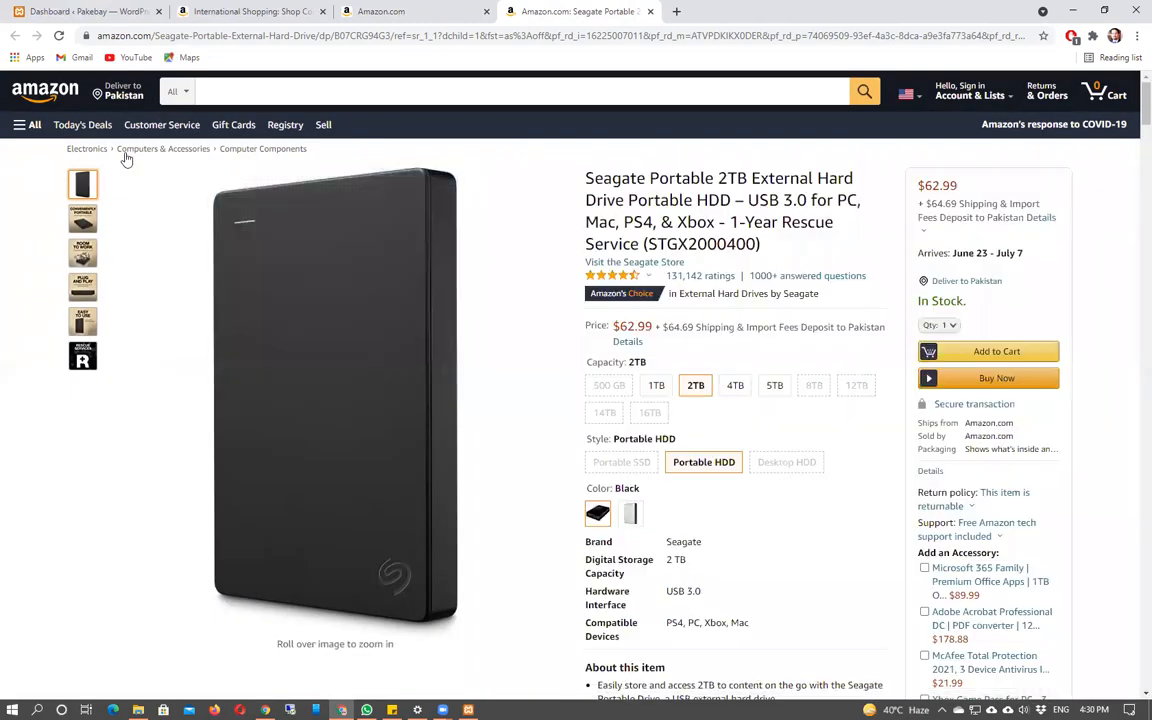
# - Examine the subcategories under the Electronics department and close the site navigation
pyautogui.click(27, 125)
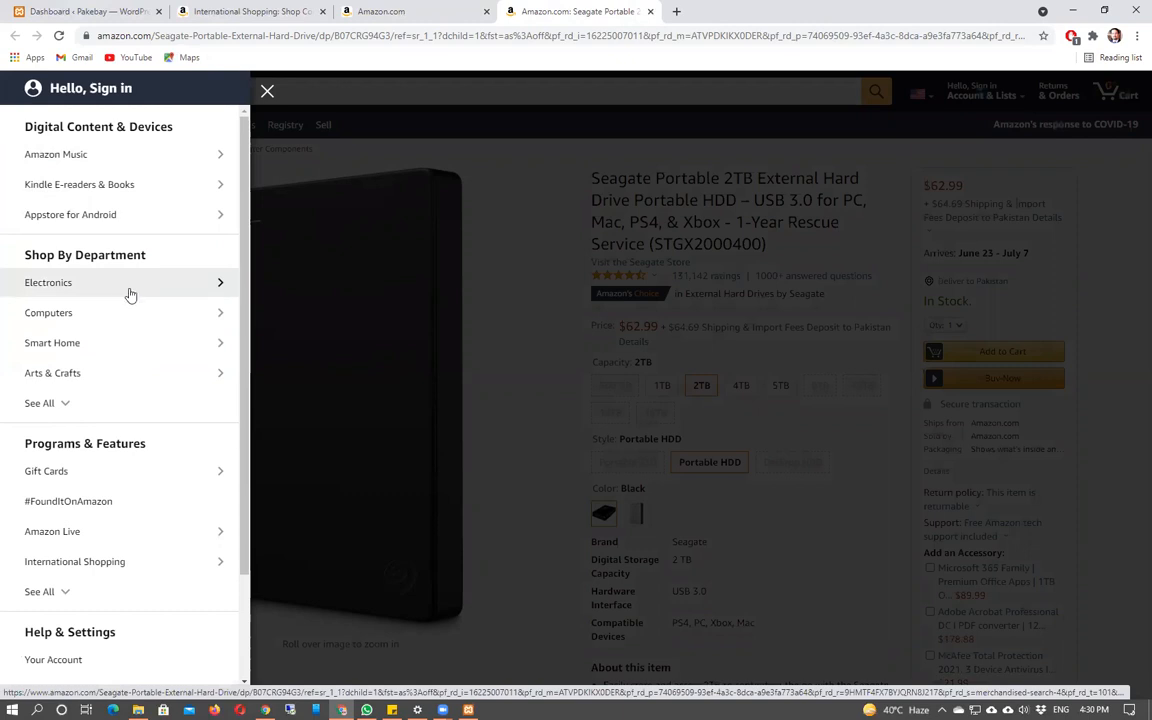
pyautogui.click(222, 287)
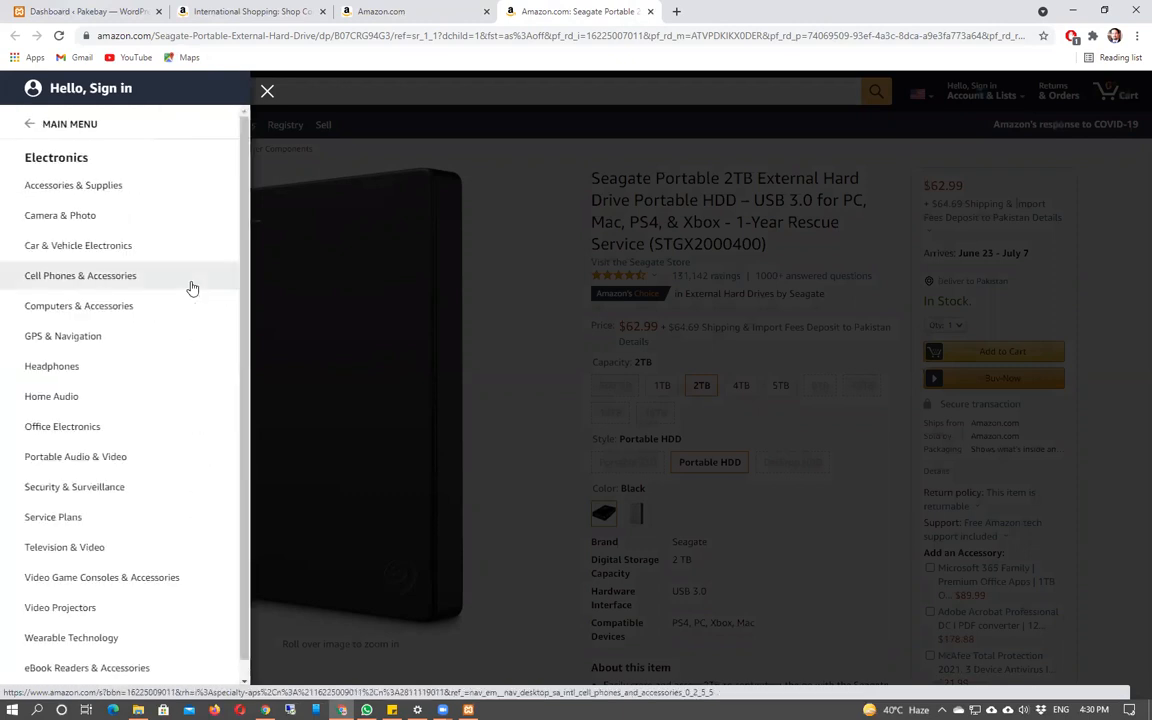
pyautogui.click(31, 121)
pyautogui.click(90, 284)
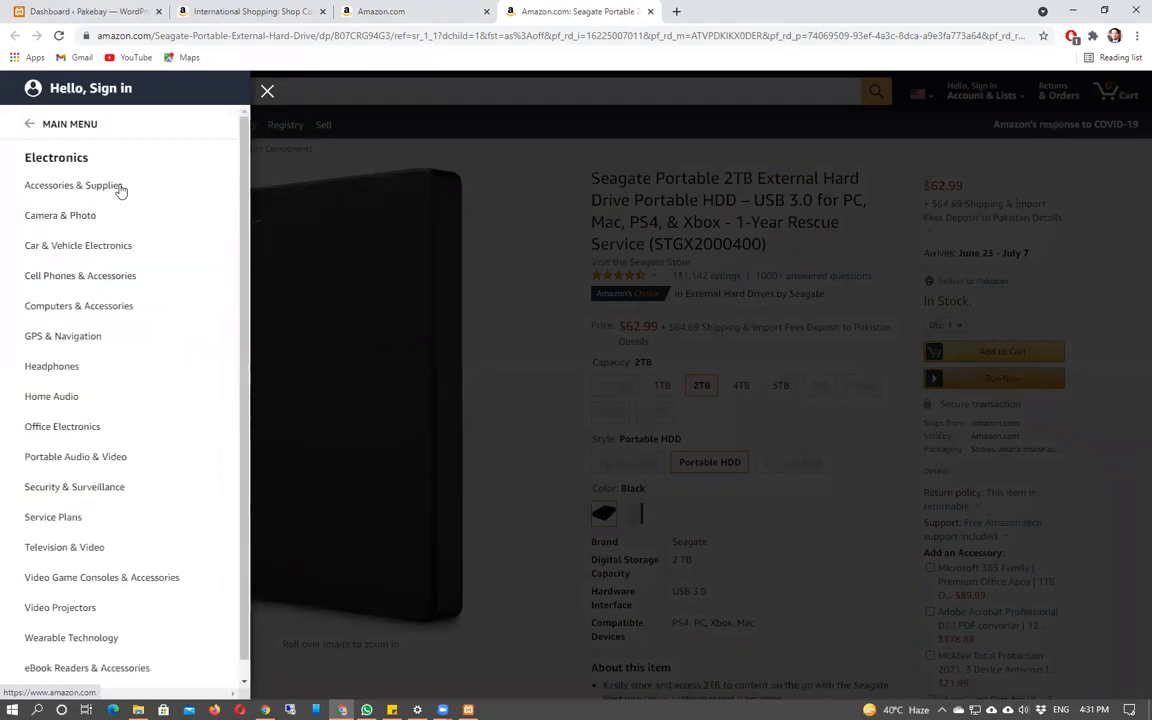
pyautogui.click(38, 123)
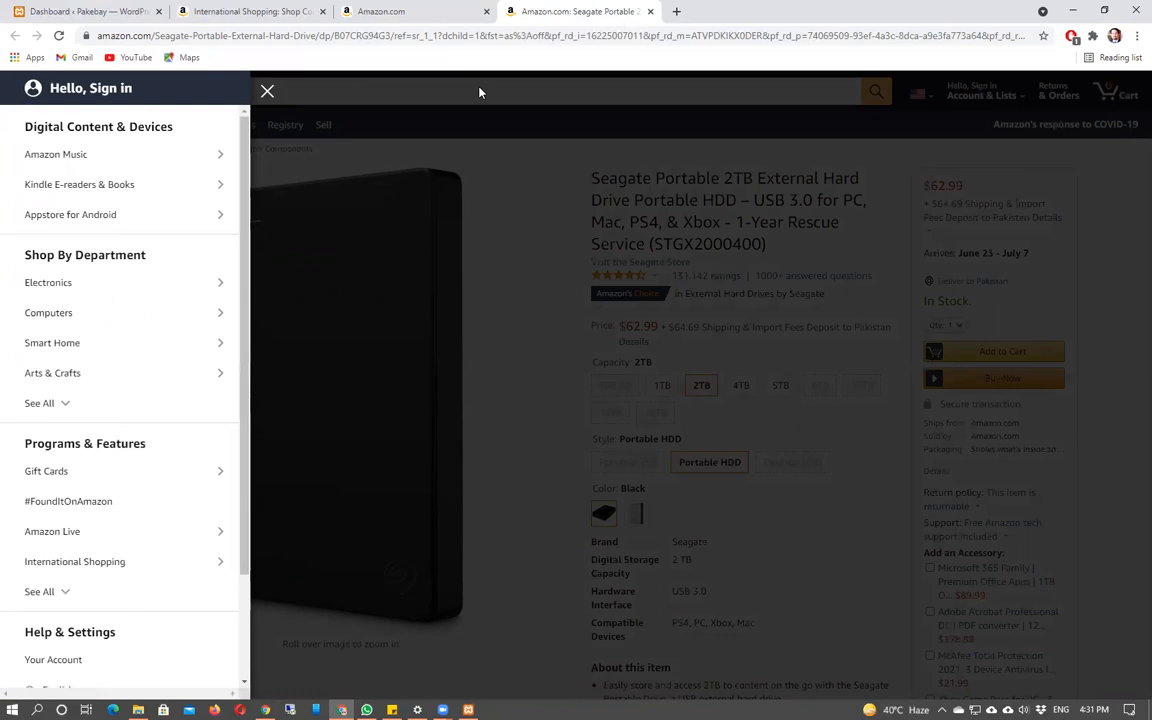
pyautogui.click(350, 118)
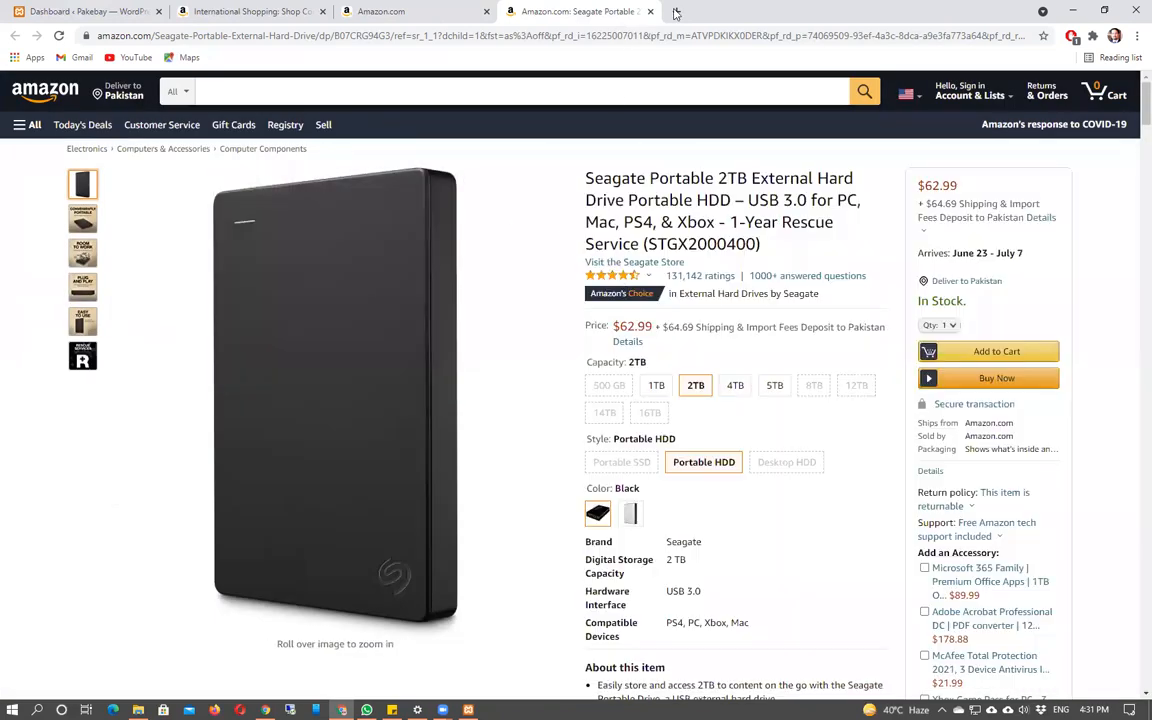
# - Search the web for ebay in a new tab and open the eBay home page
pyautogui.click(676, 11)
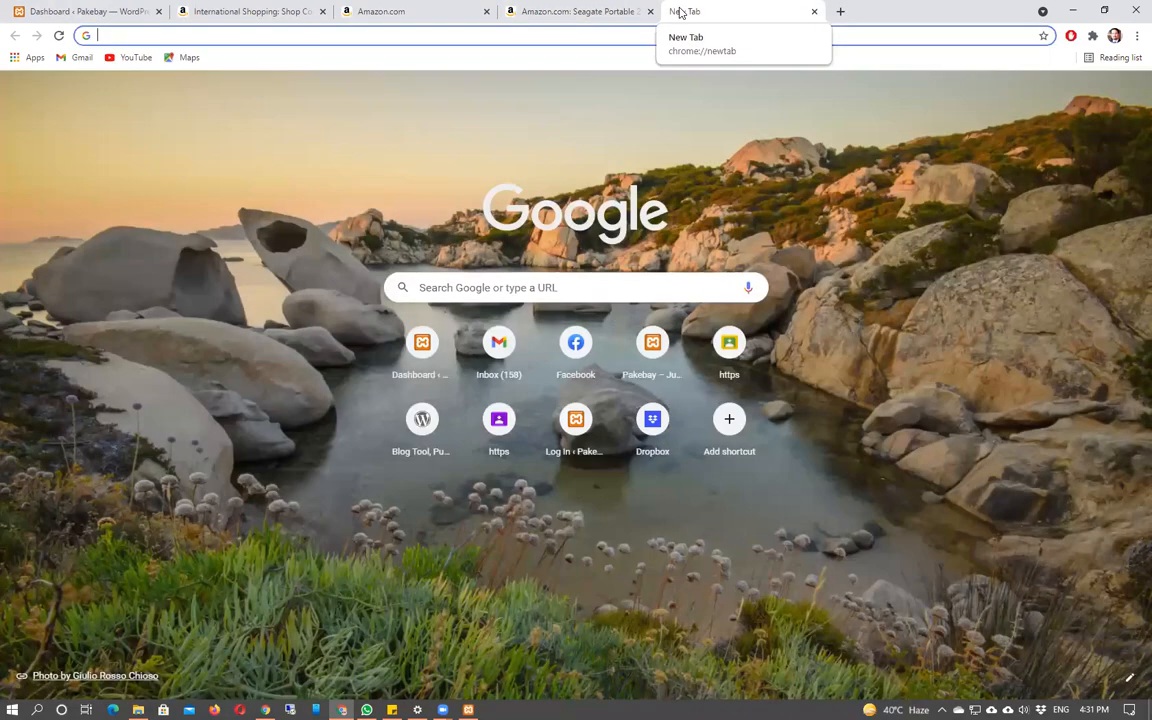
pyautogui.write('ebay')
pyautogui.press('Return')
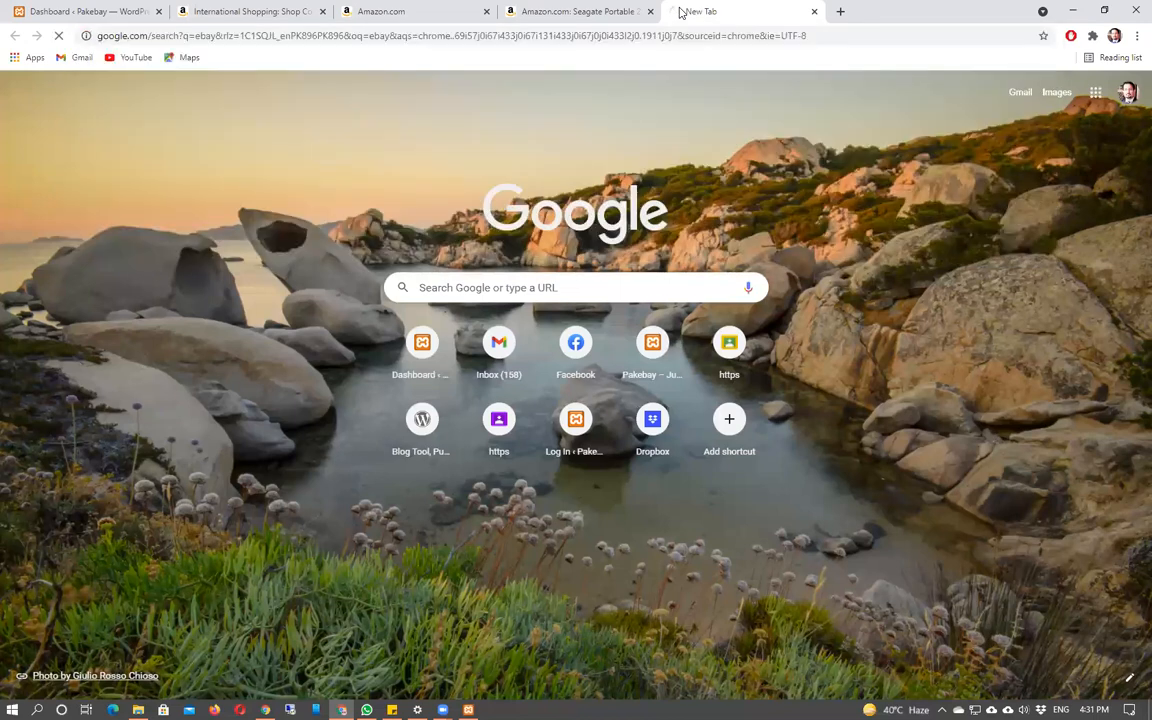
pyautogui.click(283, 262)
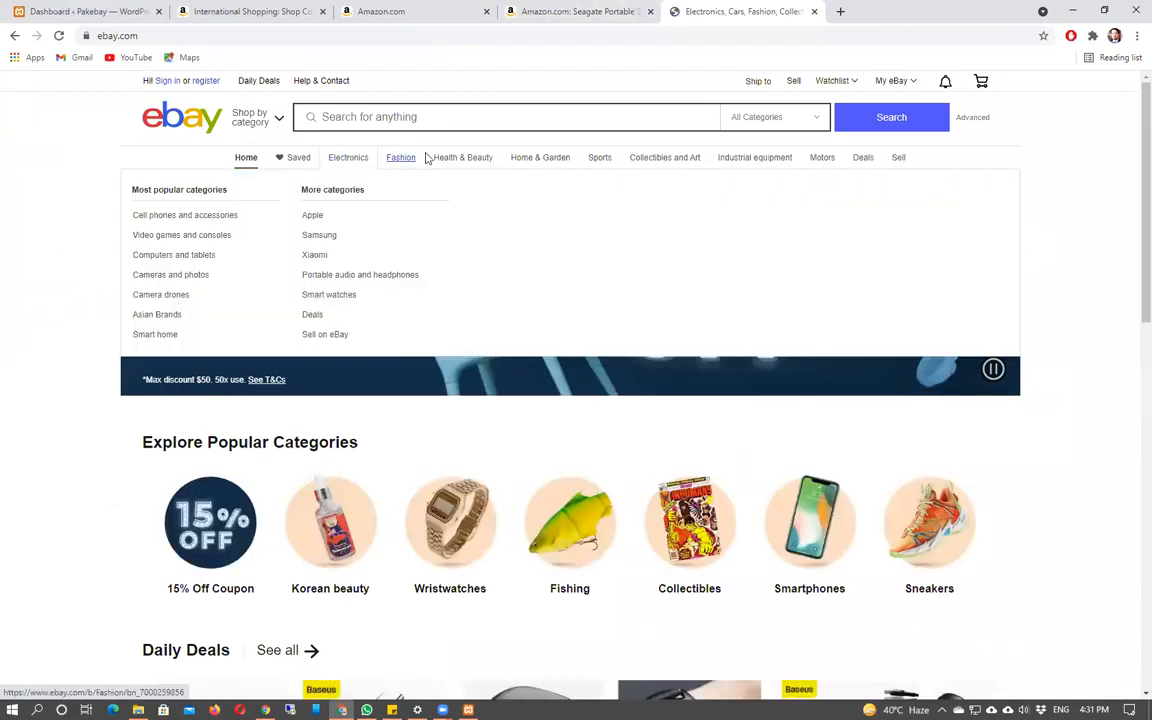
# - Review the subcategories under eBay's Electronics and open Computers and tablets in its own tab
pyautogui.moveTo(353, 162)
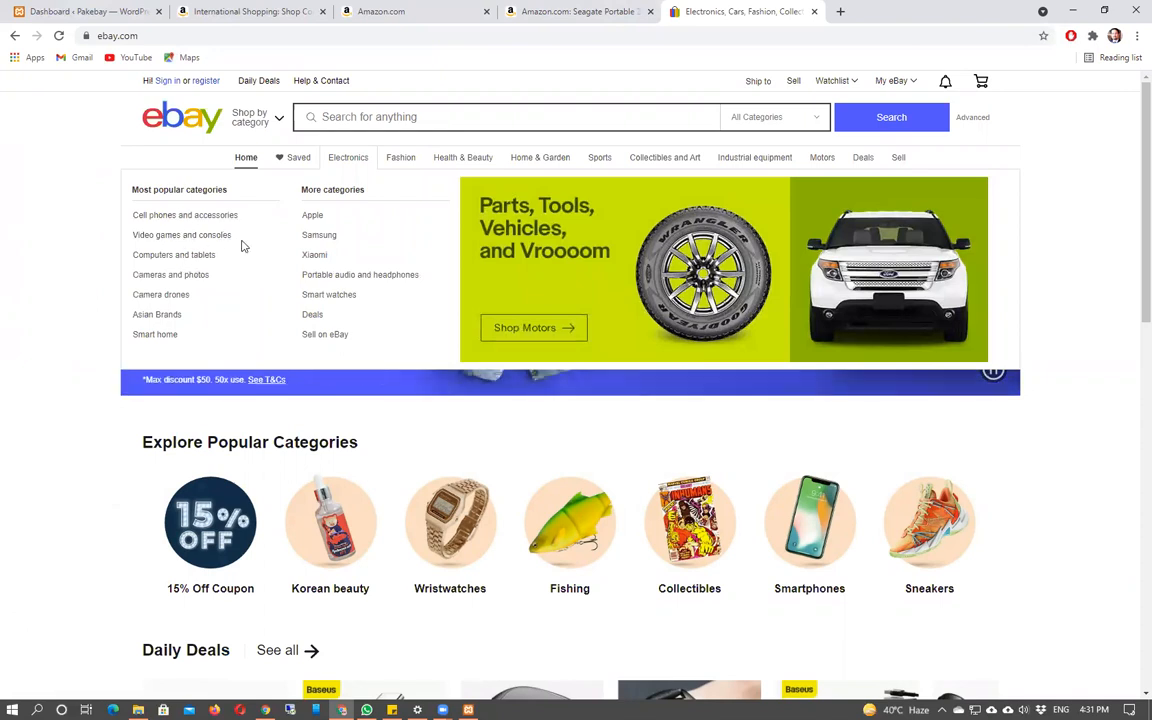
pyautogui.click(352, 161)
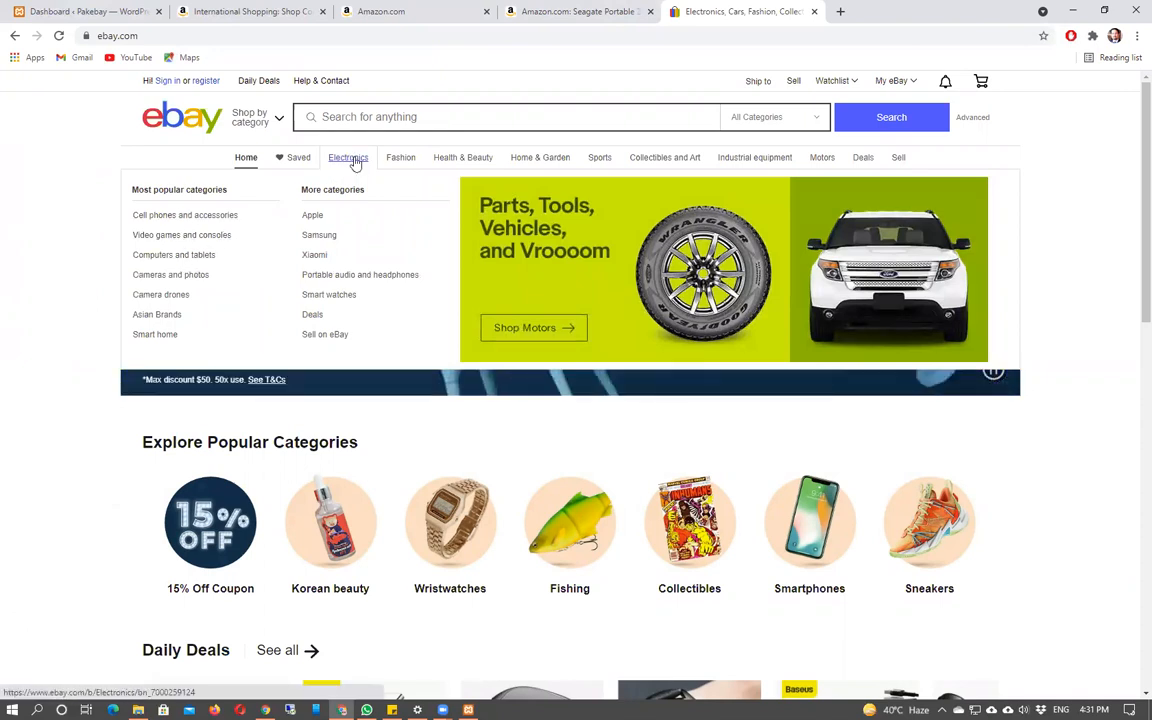
pyautogui.middleClick(197, 262)
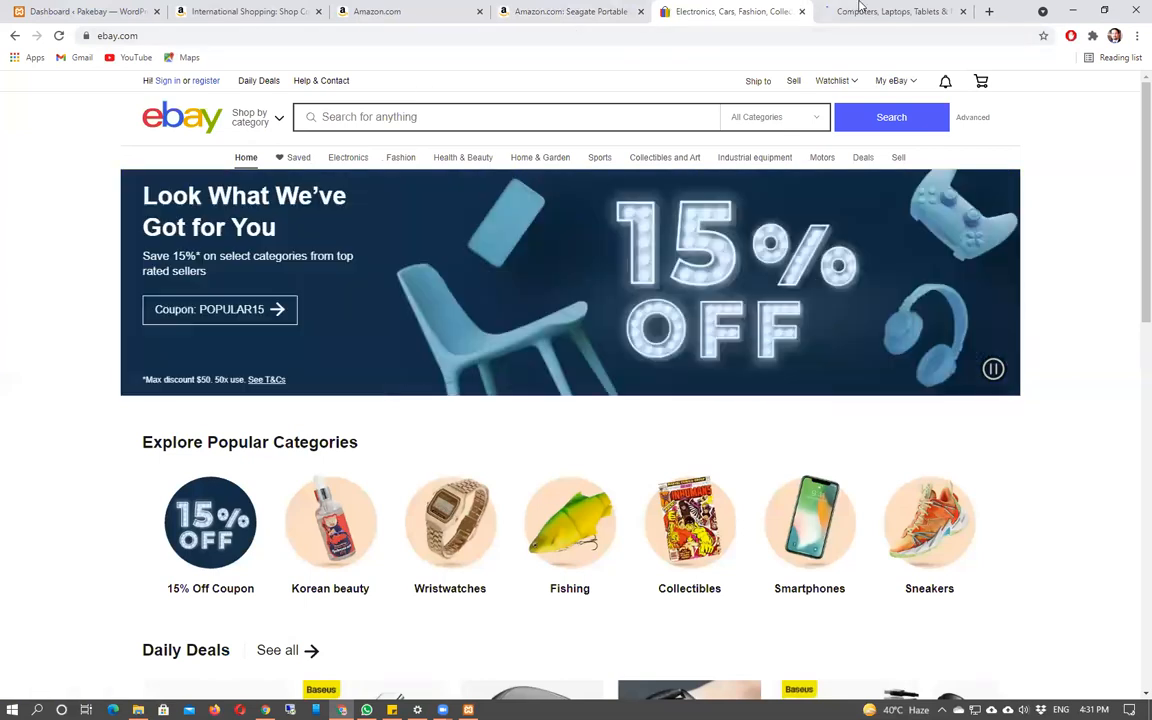
pyautogui.click(864, 11)
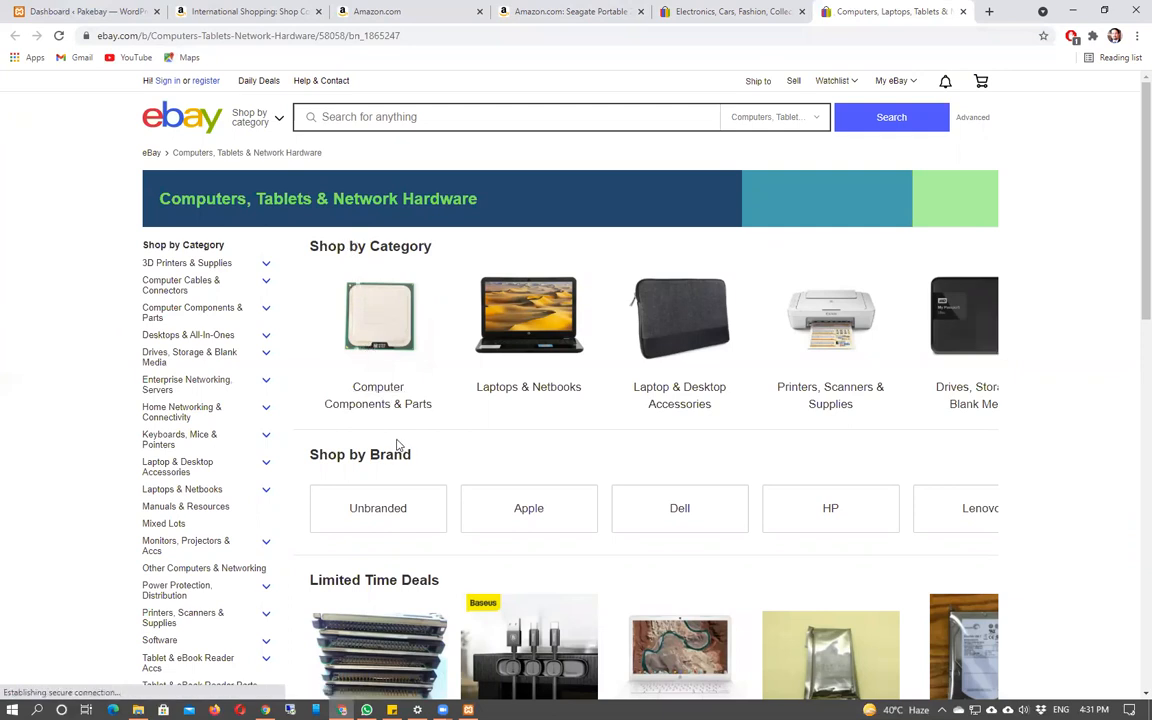
# - Browse the Computers, Tablets & Network Hardware page and open the 40gb laptop hard drive deal in its own tab
pyautogui.scroll(-2, 390, 430)
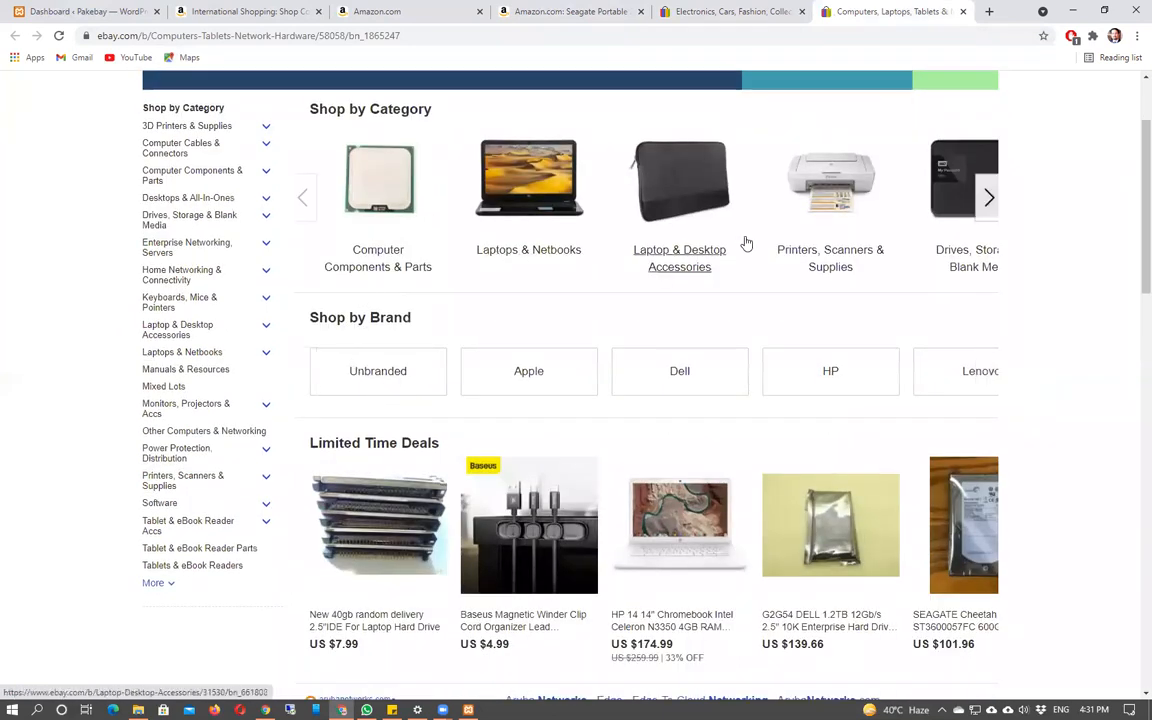
pyautogui.scroll(-2, 345, 518)
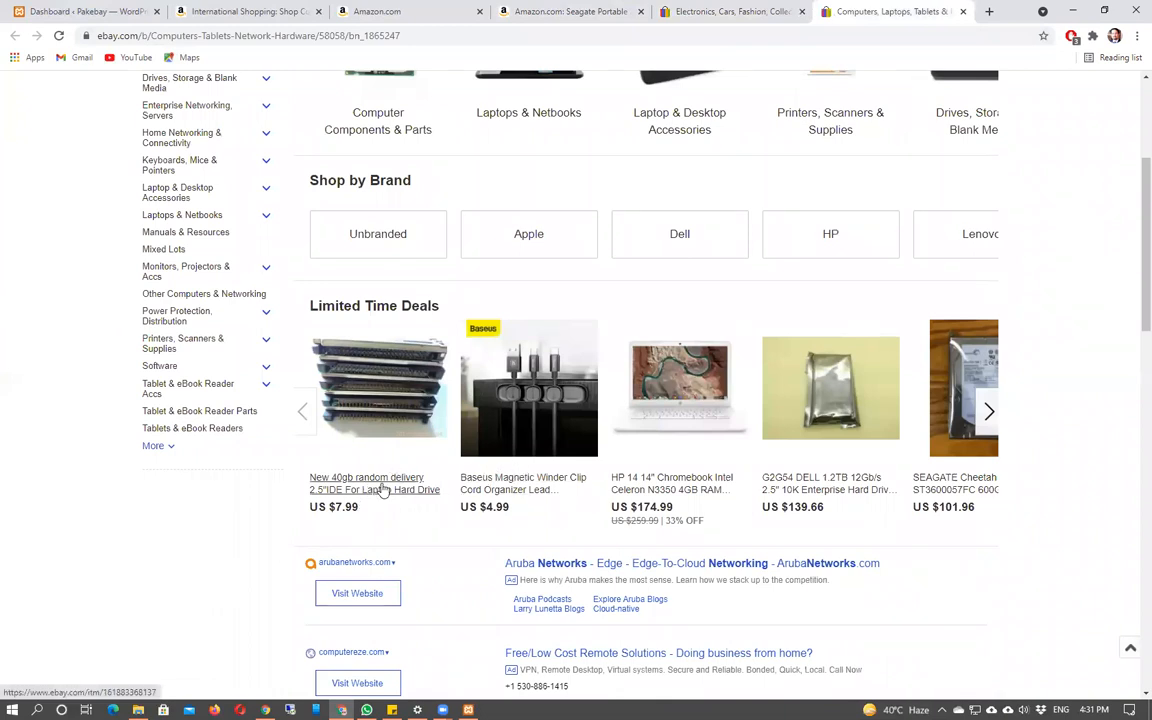
pyautogui.middleClick(383, 489)
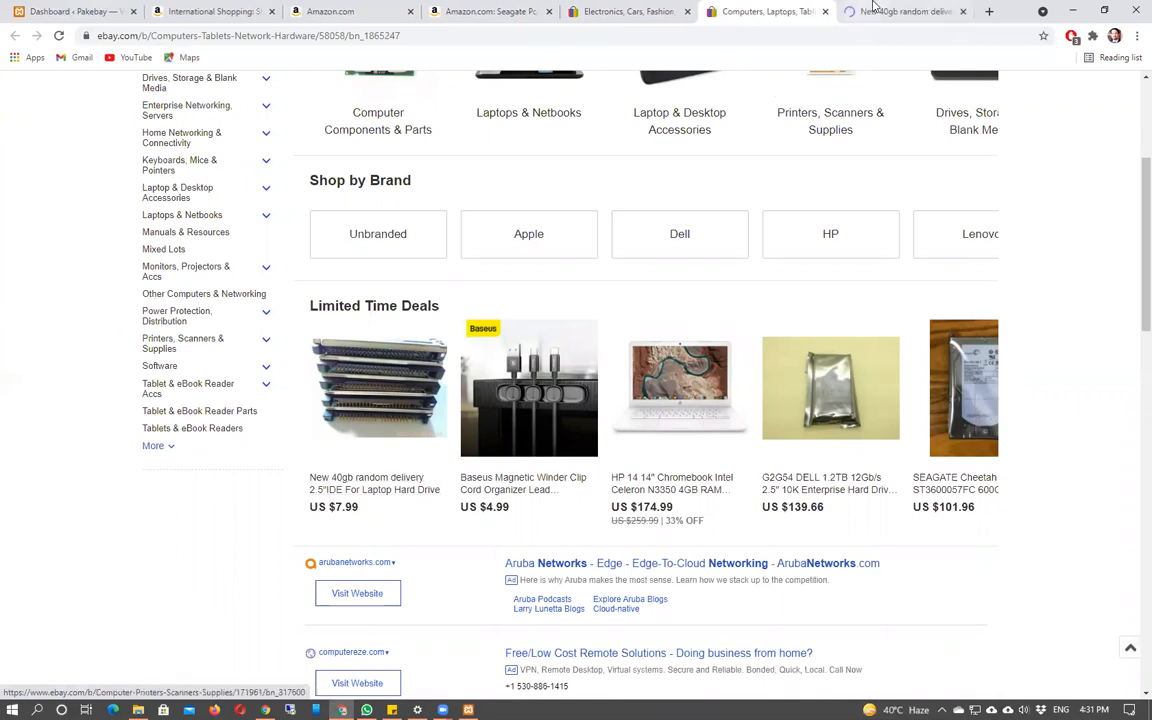
pyautogui.click(880, 11)
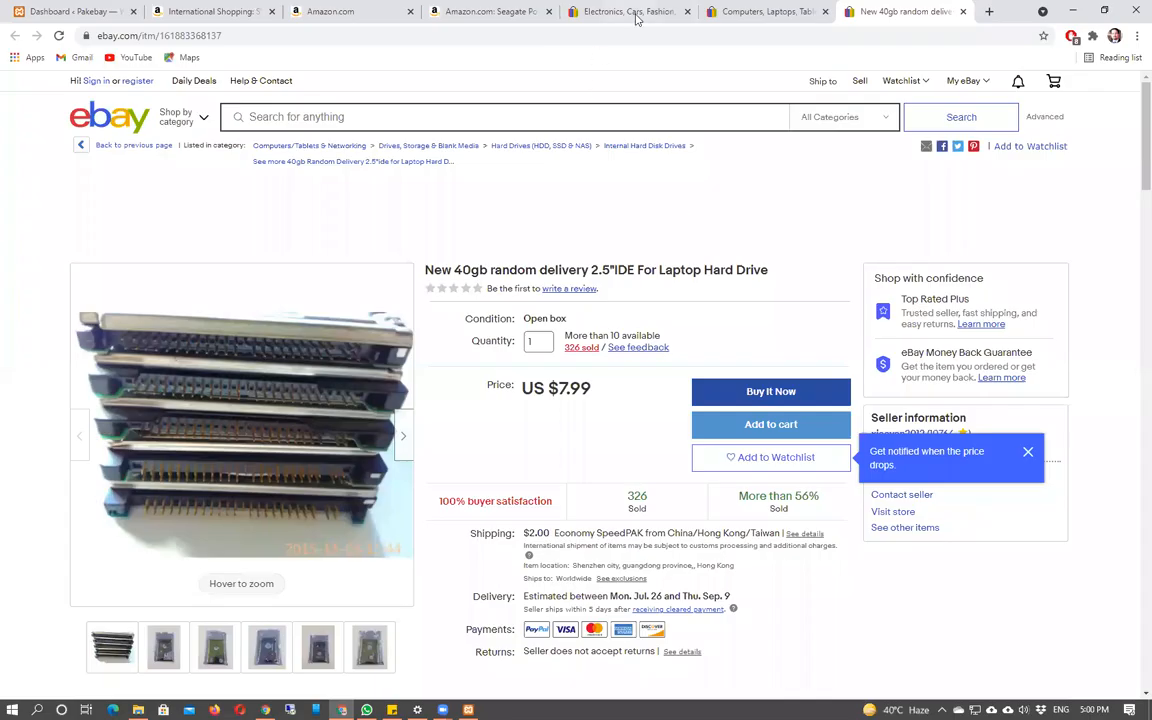
# - Close the eBay home, category and product tabs
pyautogui.click(687, 11)
pyautogui.click(690, 14)
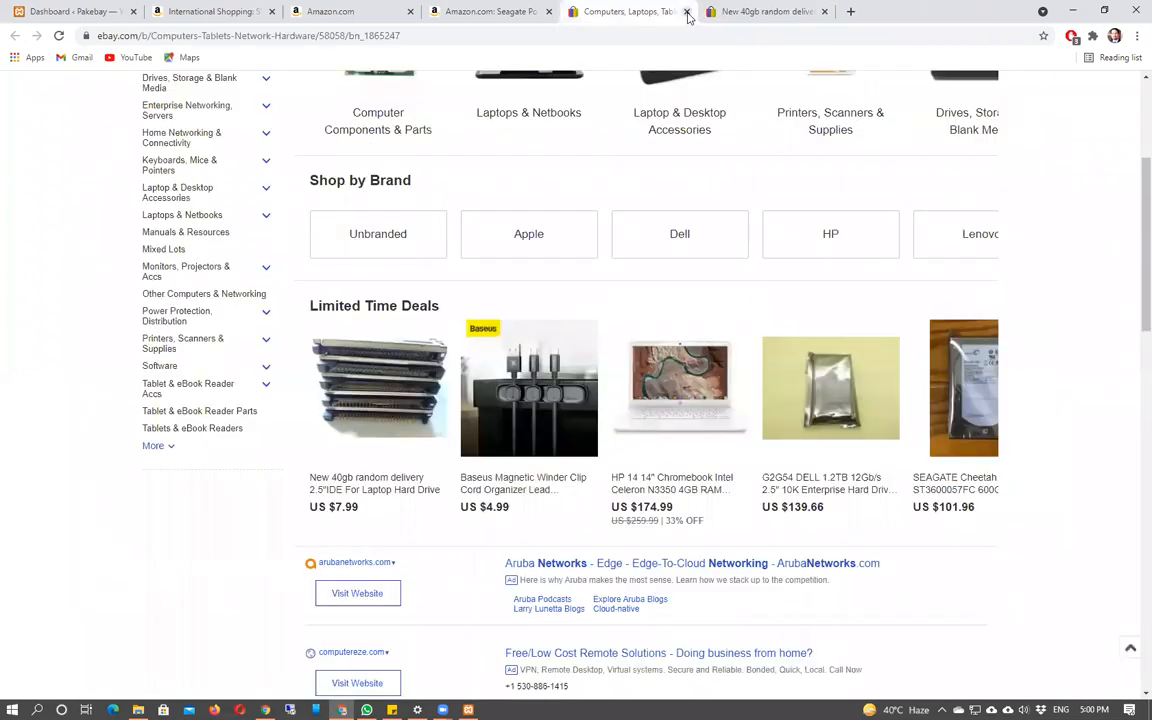
pyautogui.click(687, 11)
pyautogui.click(687, 14)
# - Return to the Pakebay WordPress dashboard and open the management page for post categories
pyautogui.click(62, 11)
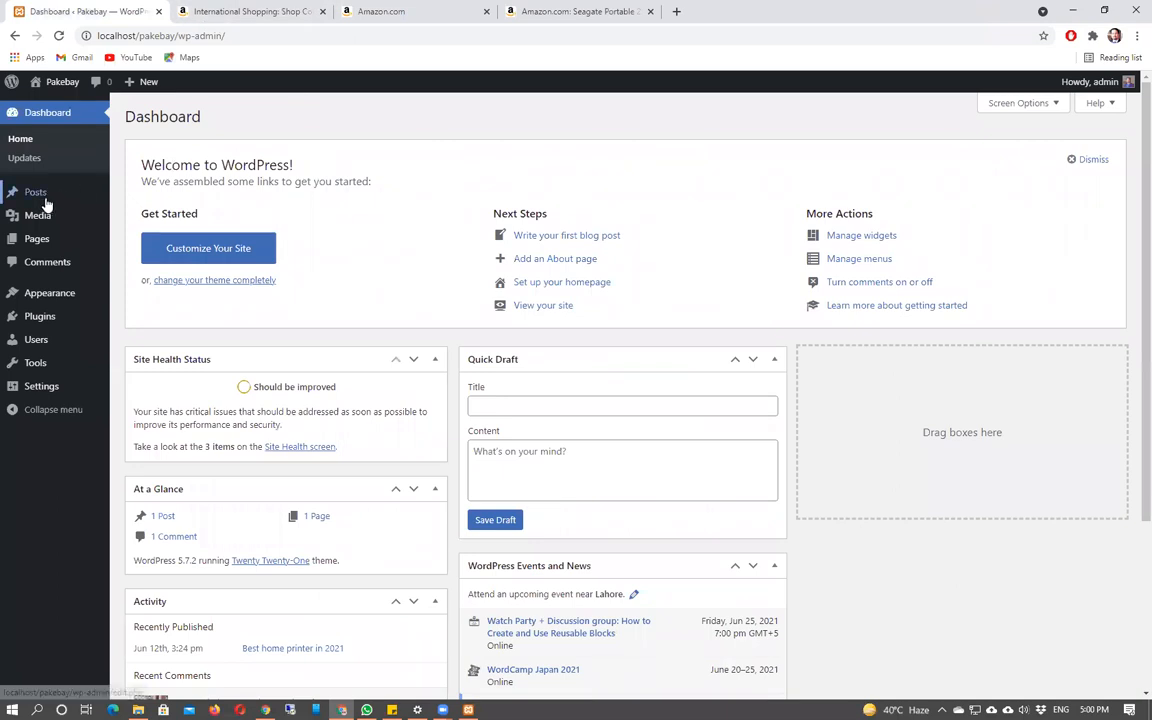
pyautogui.moveTo(43, 203)
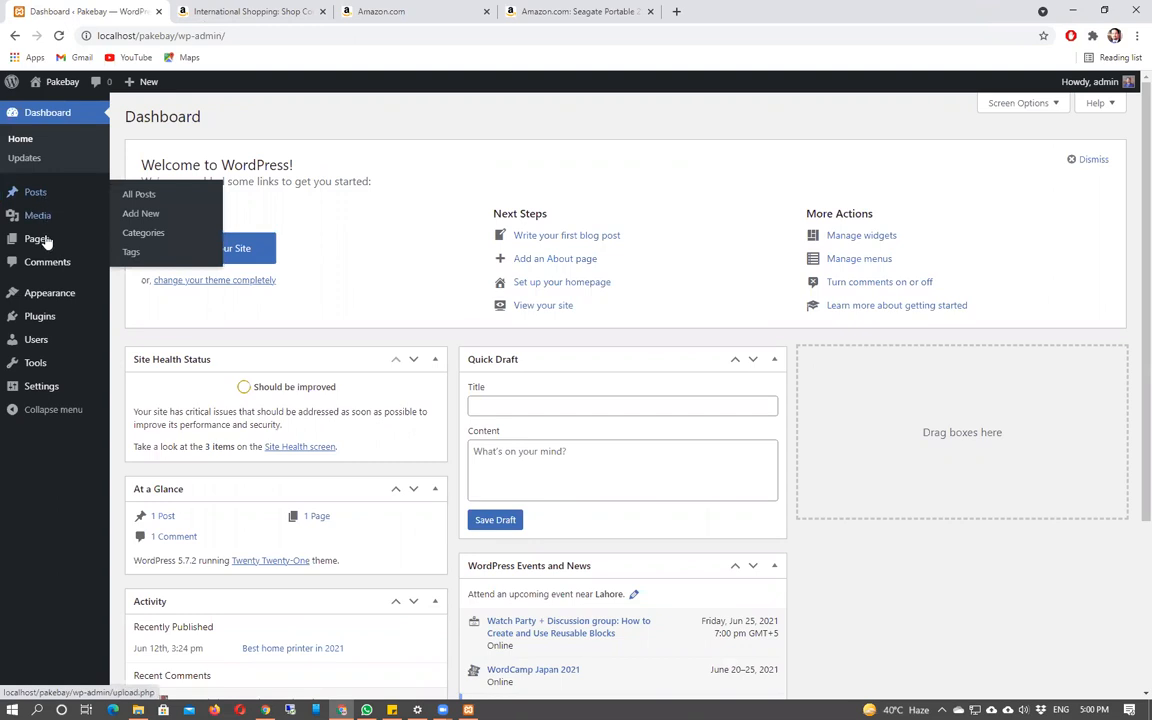
pyautogui.moveTo(57, 291)
pyautogui.click(145, 233)
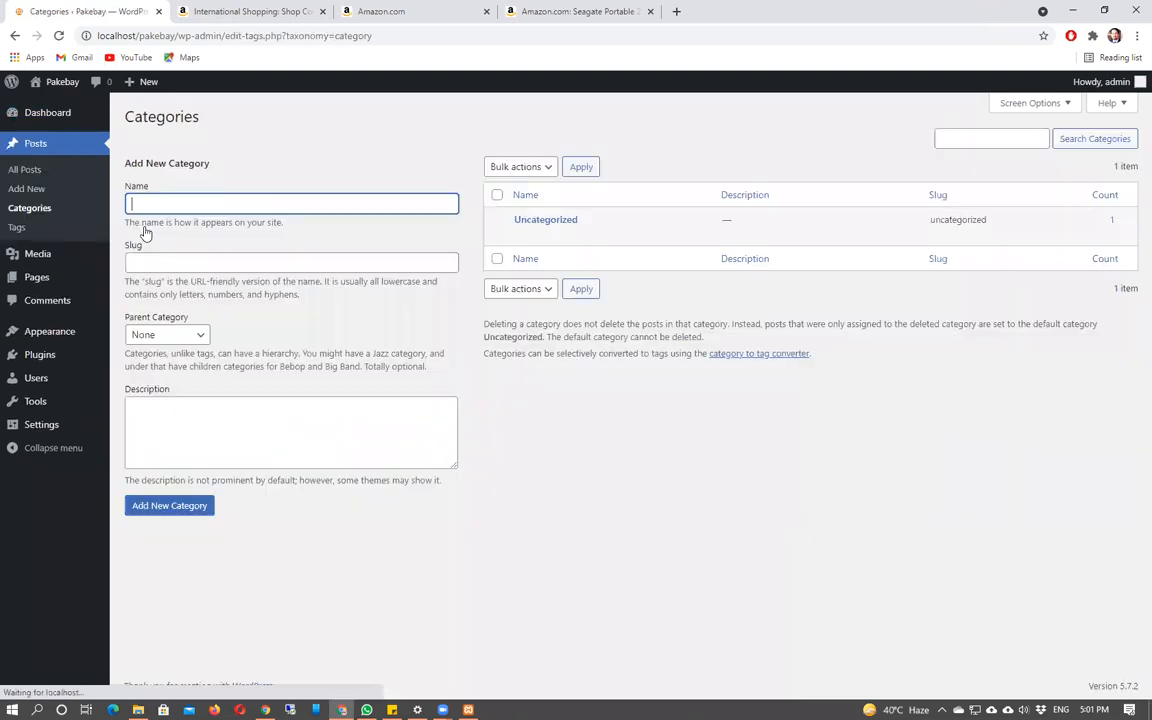
# - Enter Electronic Items as the name of the new category
pyautogui.moveTo(556, 228)
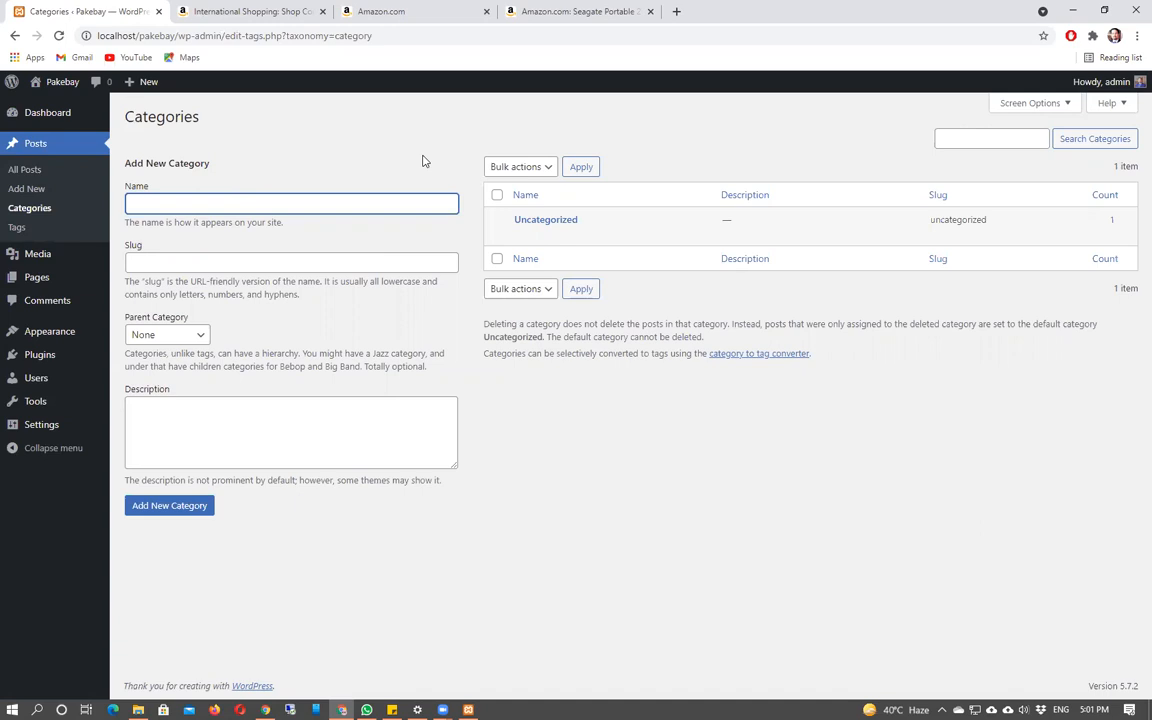
pyautogui.write('Electtronic I')
pyautogui.write('tems')
pyautogui.press('Tab')
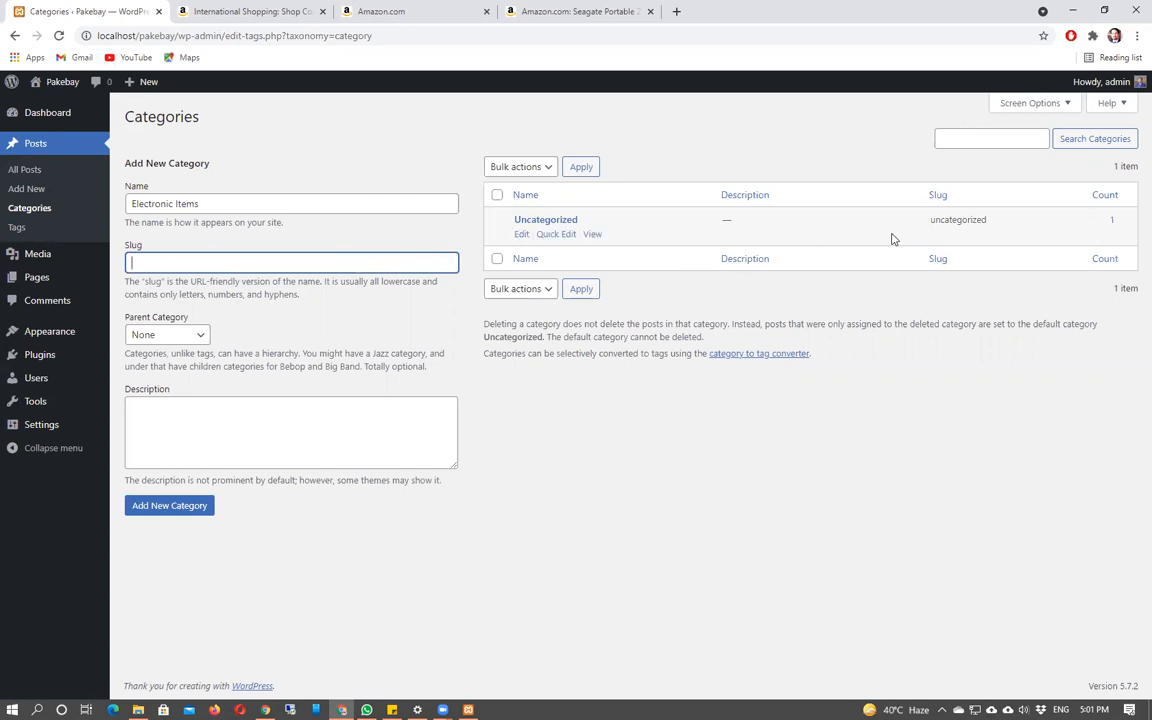
# - Revisit Amazon's Computer Components and Computers category pages for comparison, and return to the WordPress category form
pyautogui.click(160, 203)
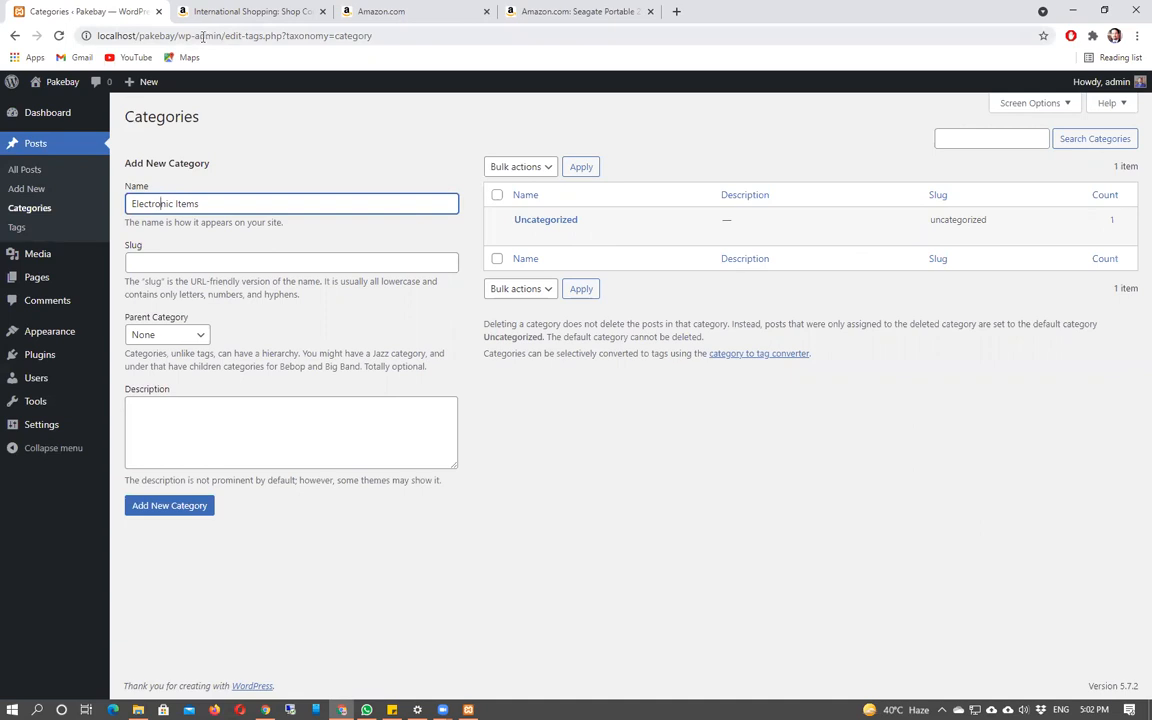
pyautogui.click(280, 12)
pyautogui.click(410, 9)
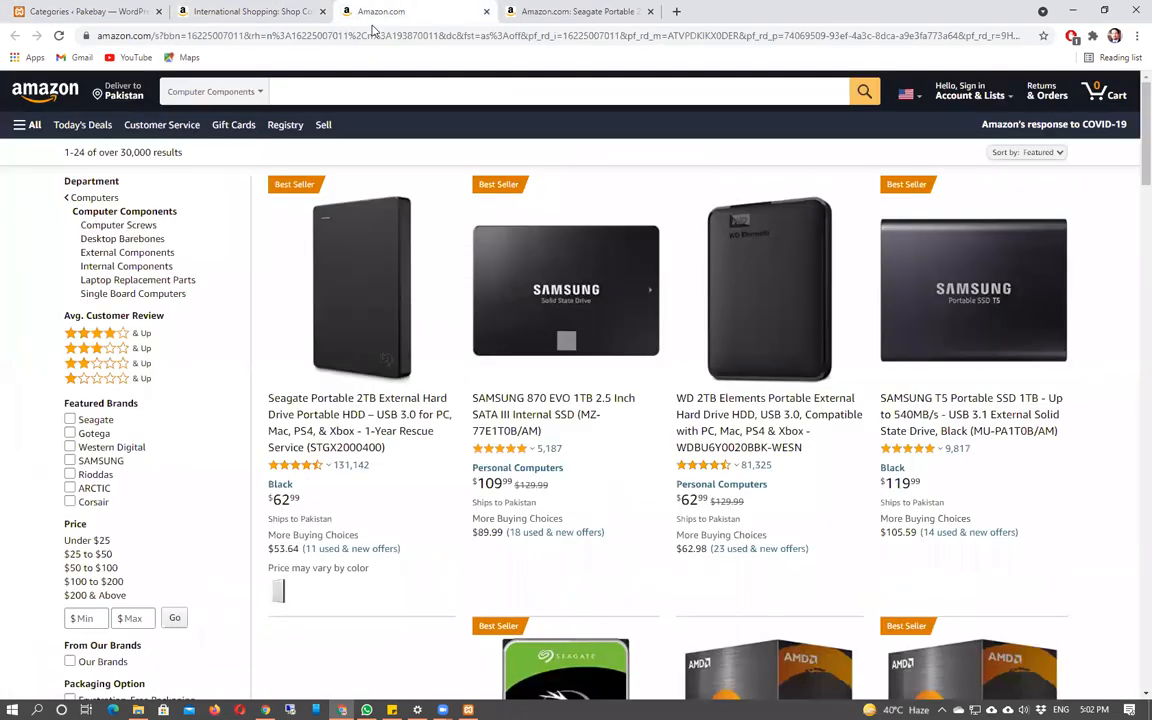
pyautogui.click(235, 10)
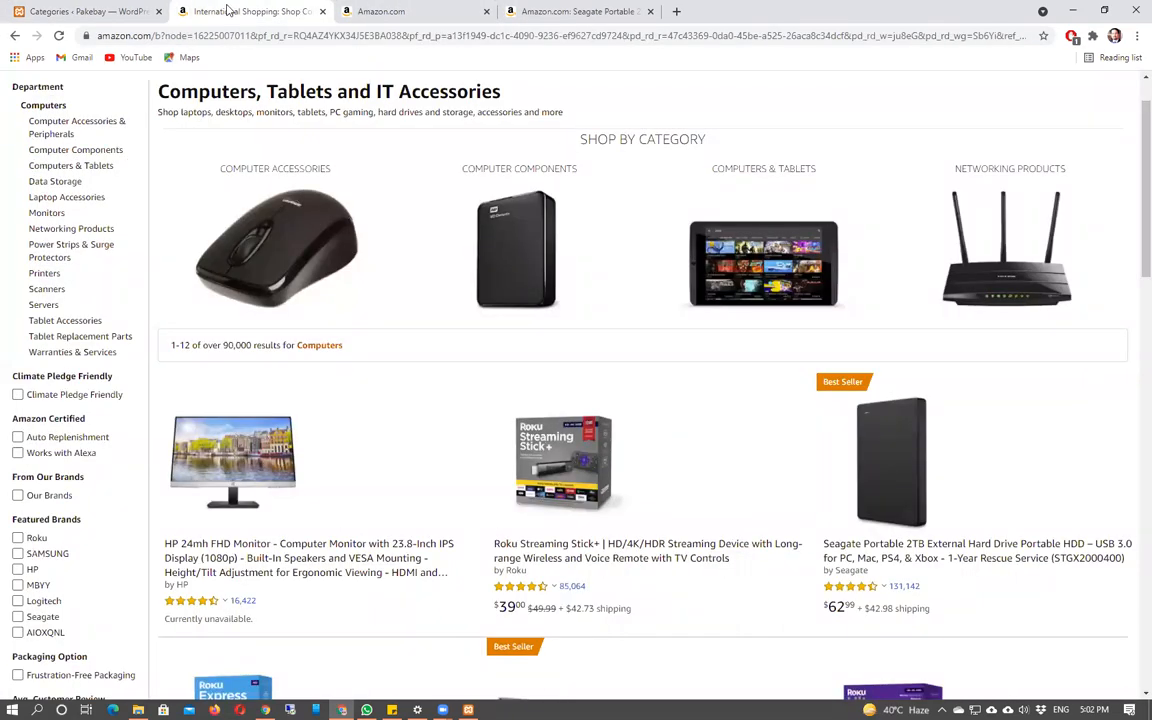
pyautogui.click(90, 10)
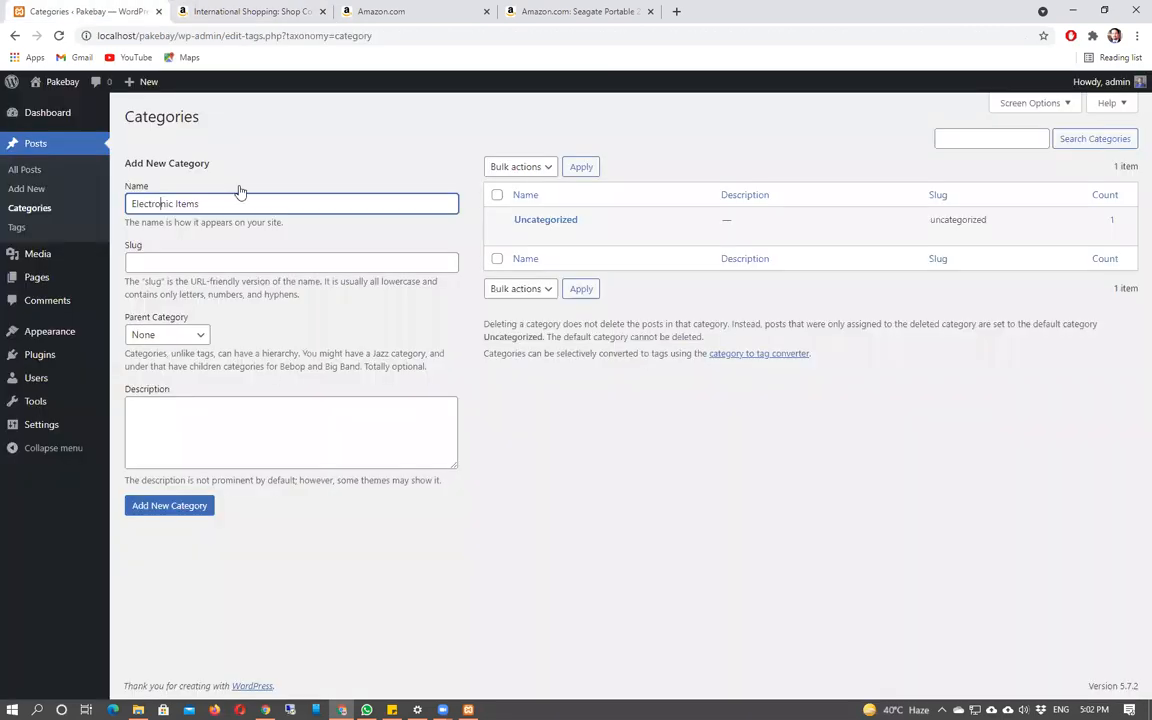
# - Leave the slug empty and choose None as the parent category
pyautogui.click(274, 256)
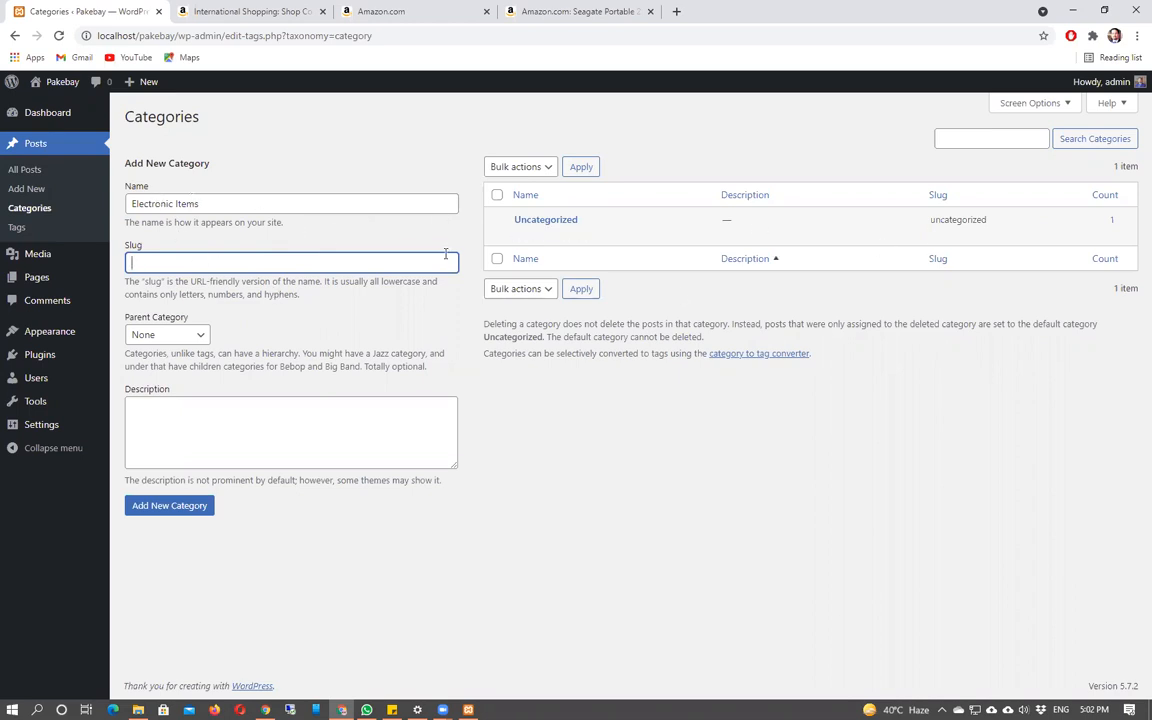
pyautogui.click(153, 334)
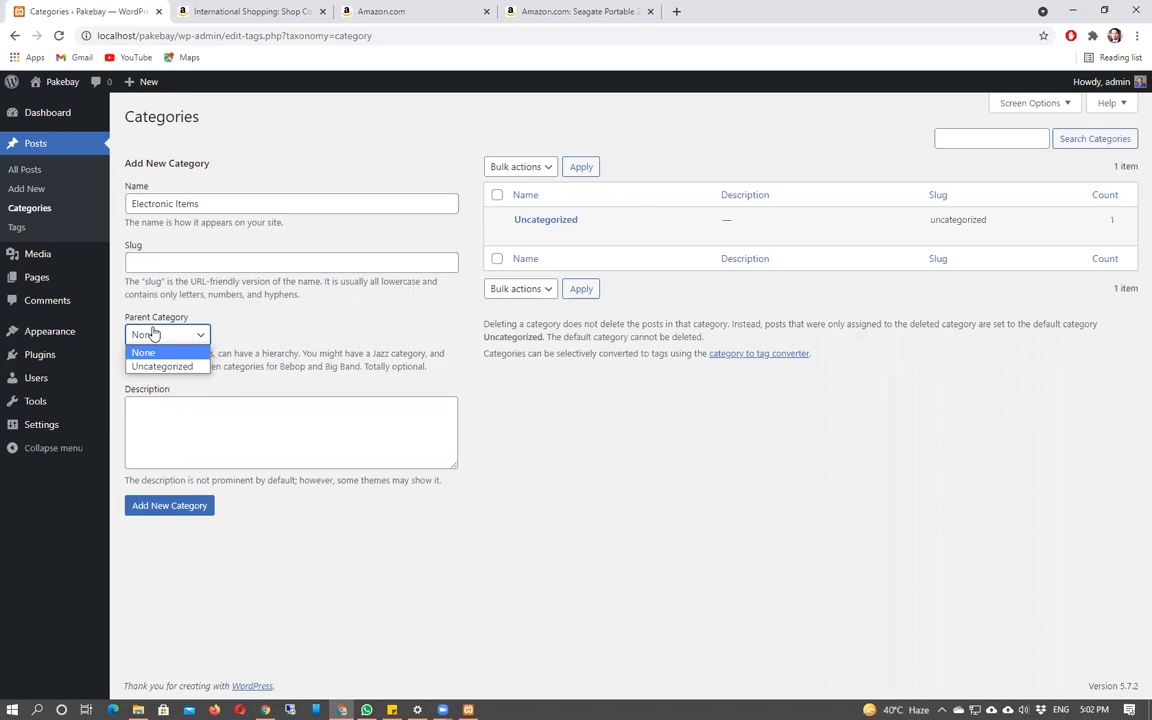
pyautogui.click(152, 334)
pyautogui.click(153, 334)
pyautogui.click(138, 352)
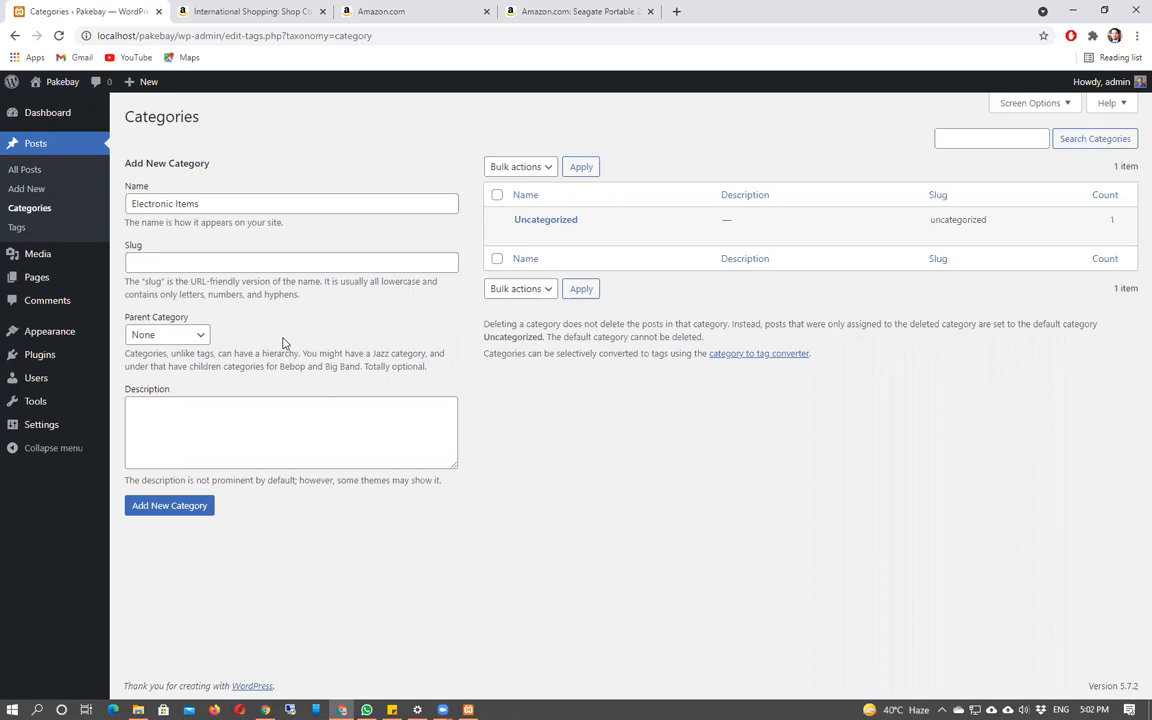
# - Enter the description "This category contains digital items such as computer, mobiles and digital watches etc" and add the category
pyautogui.click(260, 414)
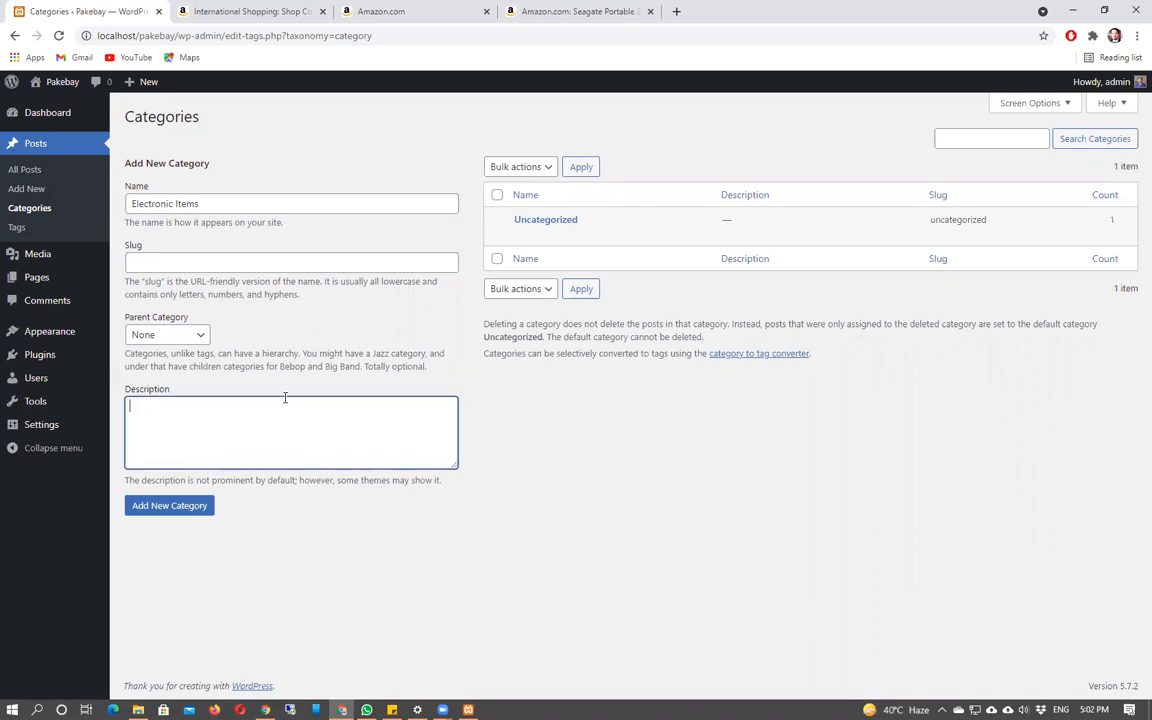
pyautogui.write('This category contains di')
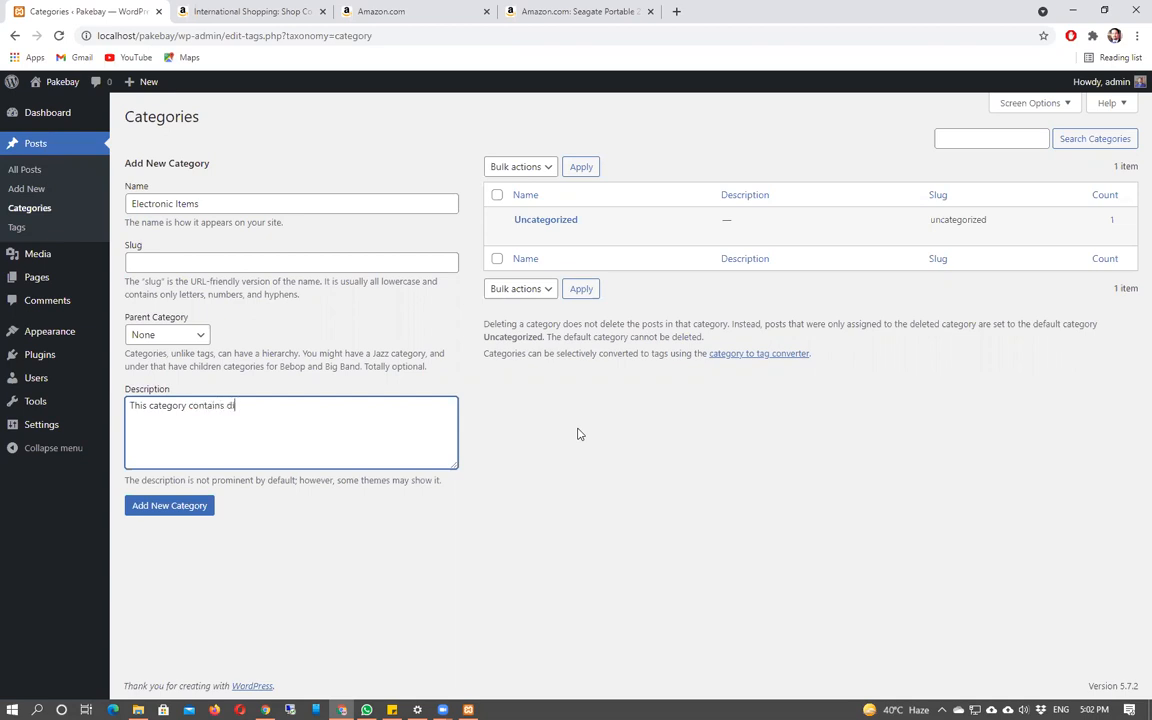
pyautogui.write('ginal items such as computer ')
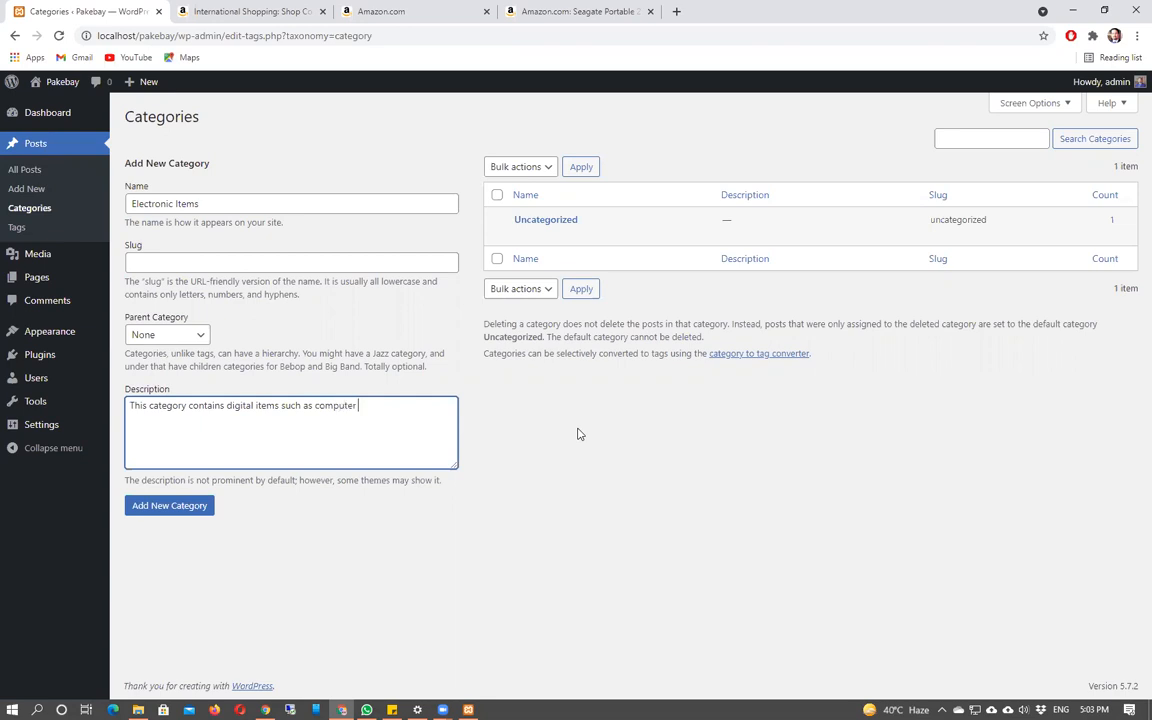
pyautogui.write('. ')
pyautogui.write('mobiles ')
pyautogui.write('and digita')
pyautogui.write('l wathes')
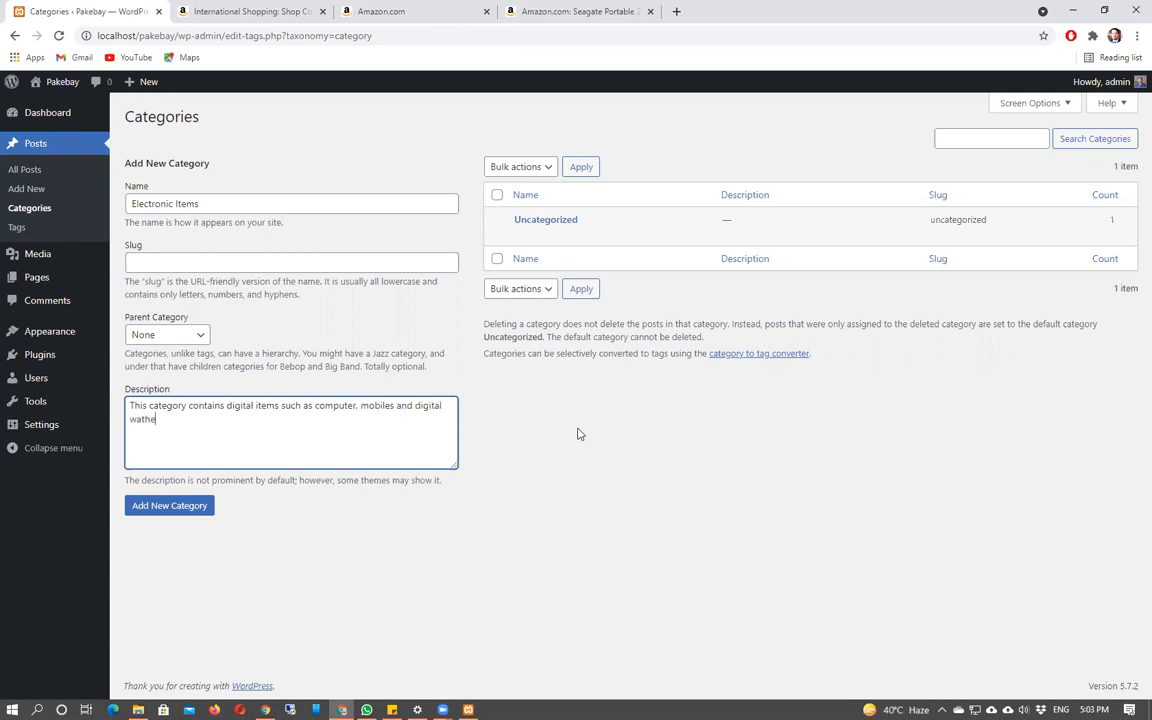
pyautogui.press('BackSpace')
pyautogui.press('BackSpace')
pyautogui.press('BackSpace')
pyautogui.press('BackSpace')
pyautogui.write('ches etc')
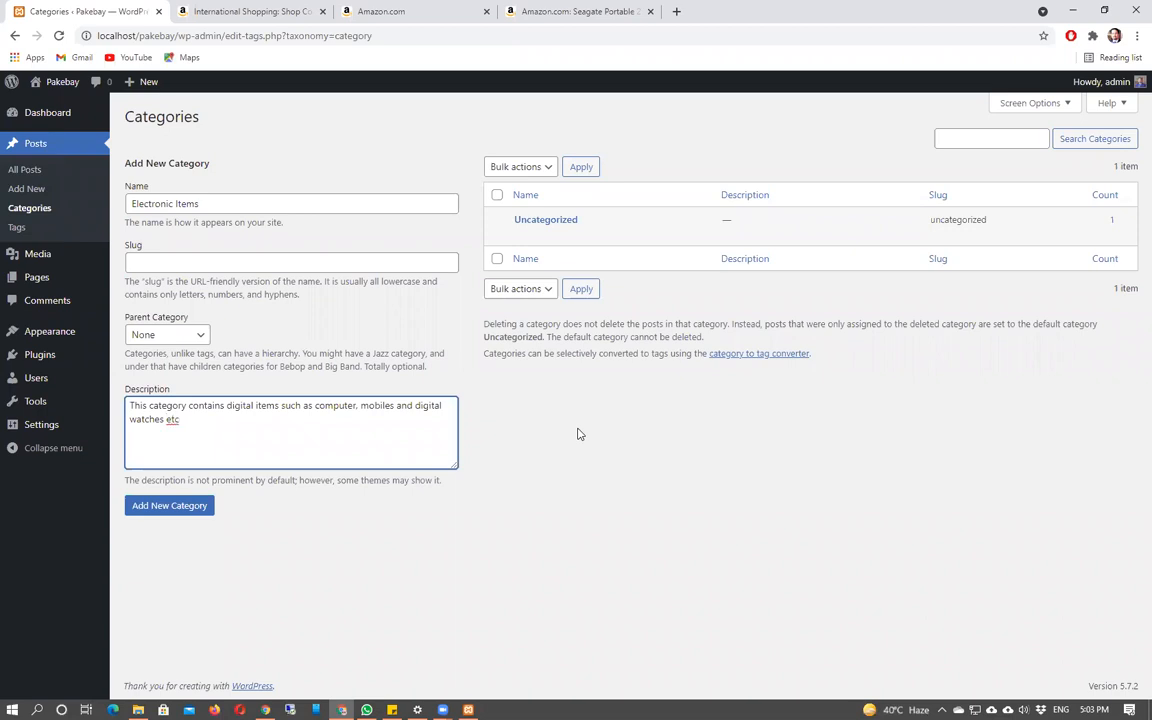
pyautogui.click(189, 512)
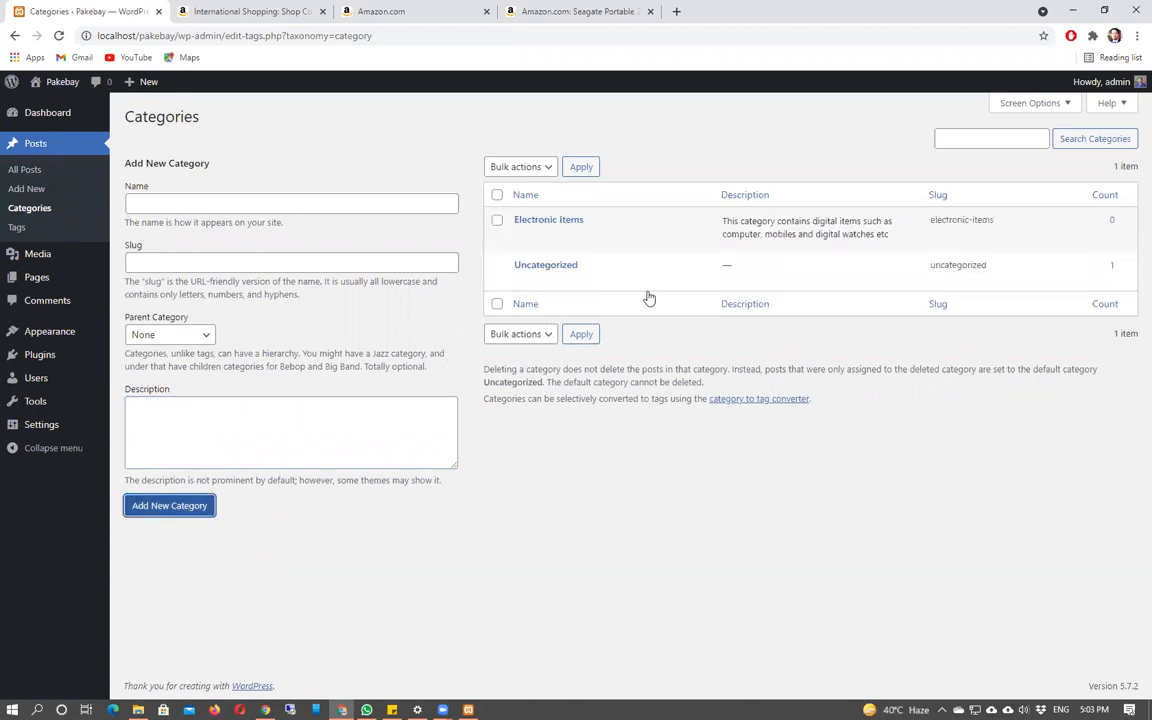
# - Inspect the slug of the Electronic Items category and open its list of posts in a new tab
pyautogui.moveTo(675, 222)
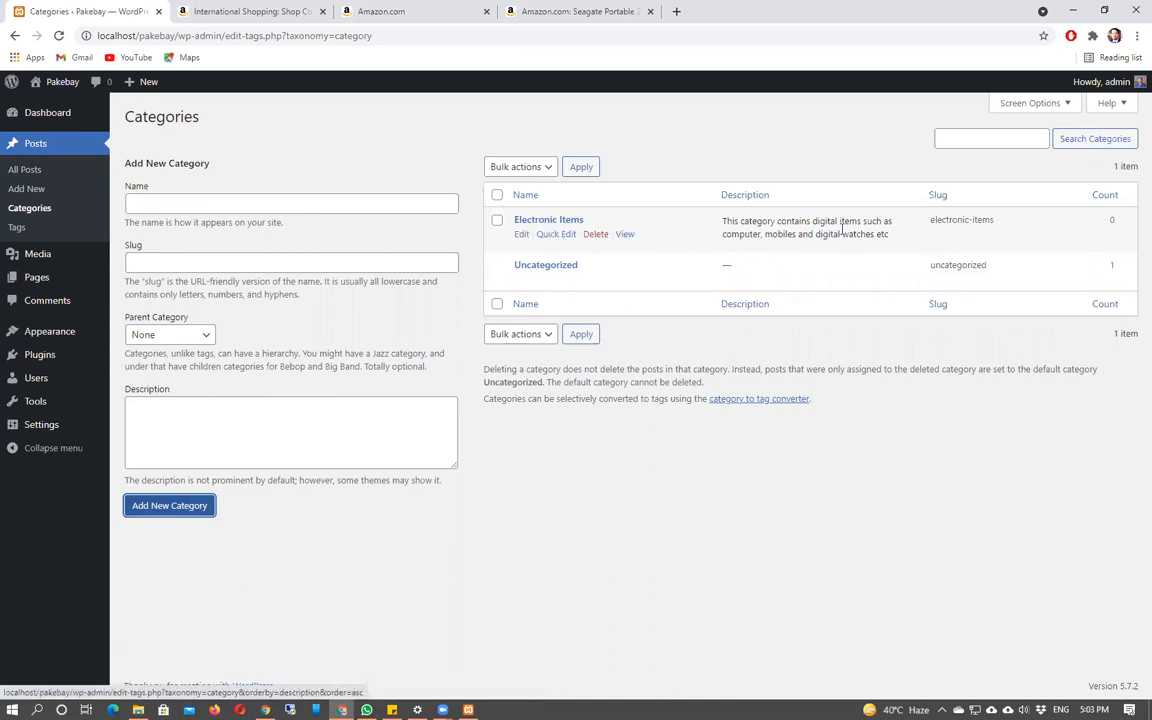
pyautogui.click(961, 219)
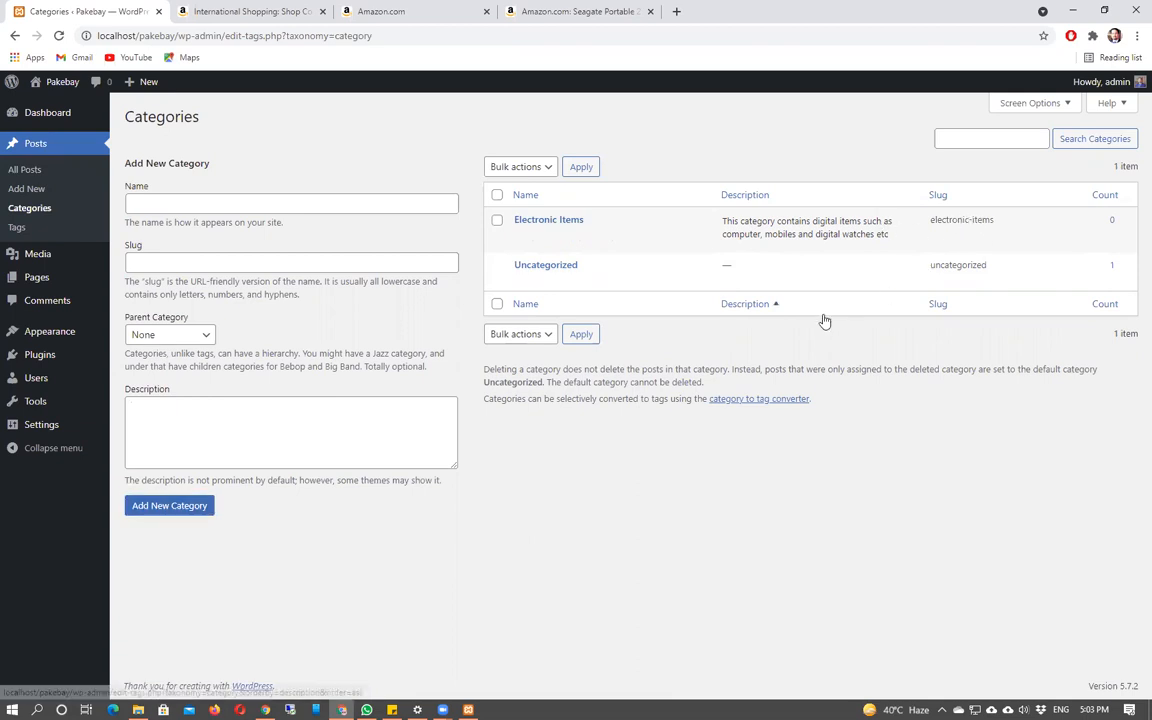
pyautogui.moveTo(992, 219); pyautogui.dragTo(927, 225)
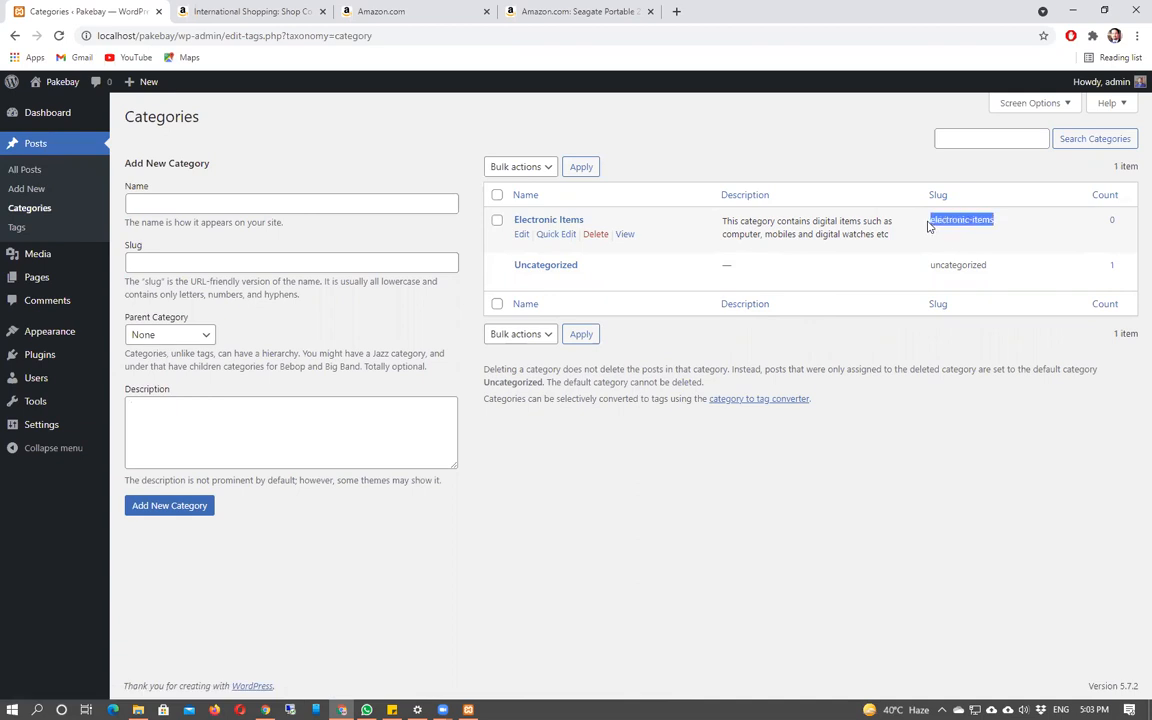
pyautogui.middleClick(1112, 225)
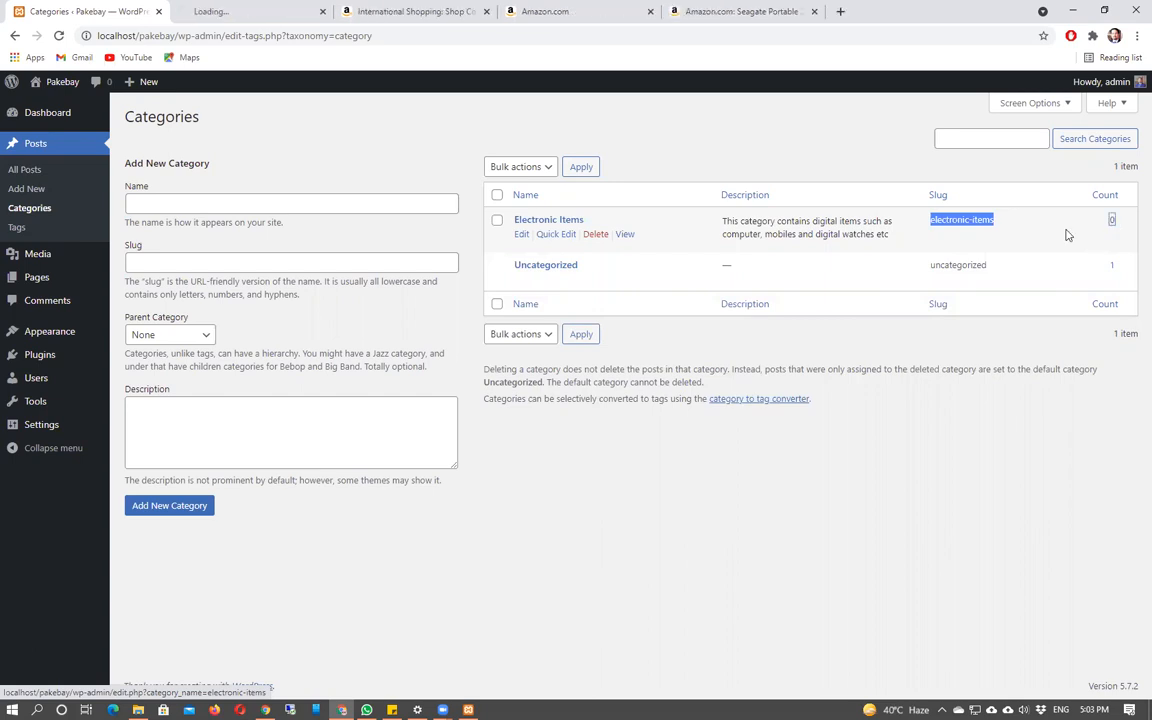
pyautogui.click(300, 11)
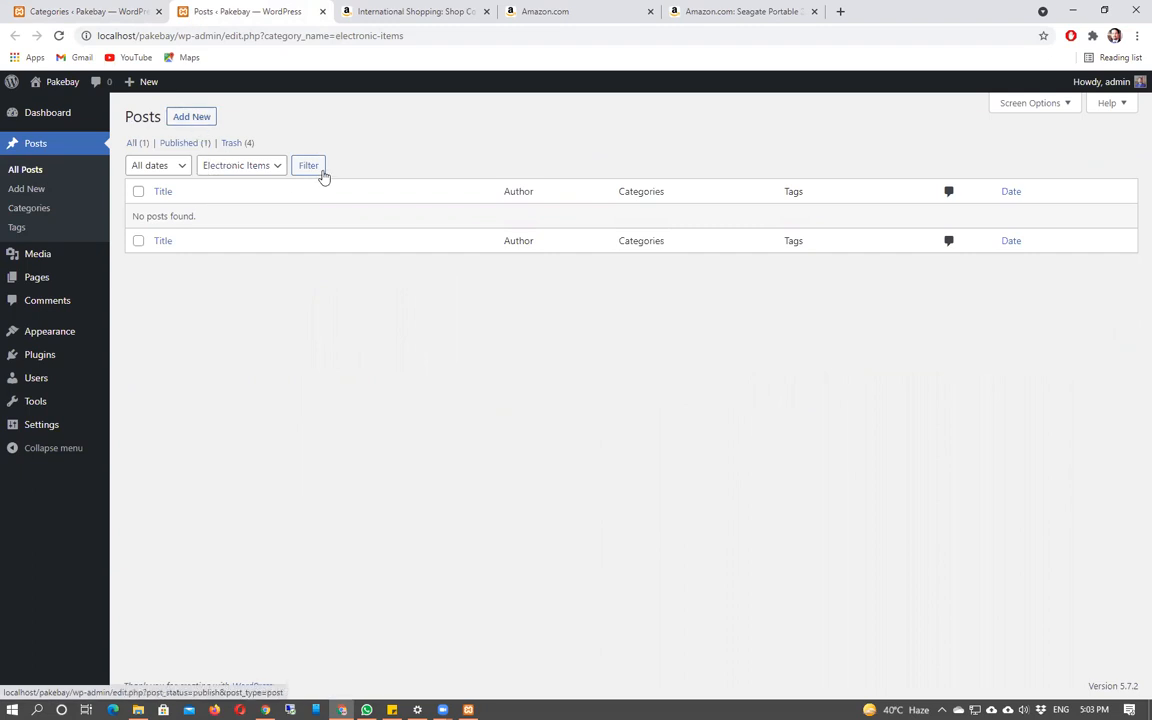
# - Close the Electronic Items posts list and enter Computers as the name of a new category
pyautogui.click(322, 11)
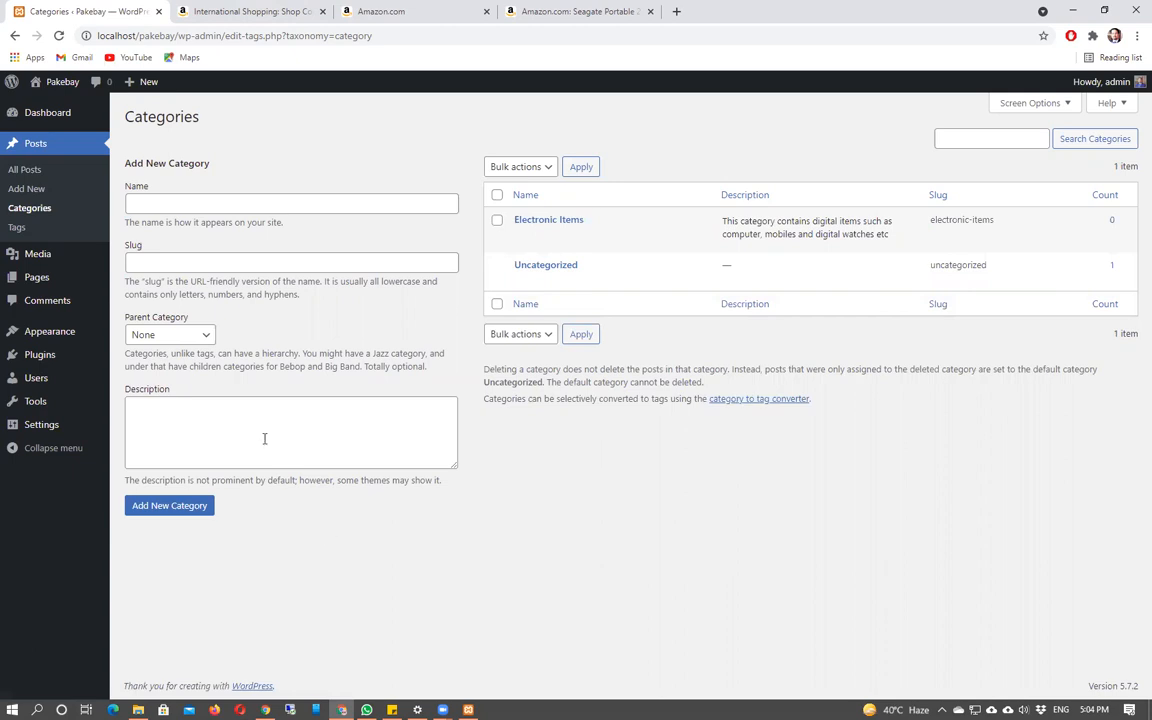
pyautogui.click(190, 204)
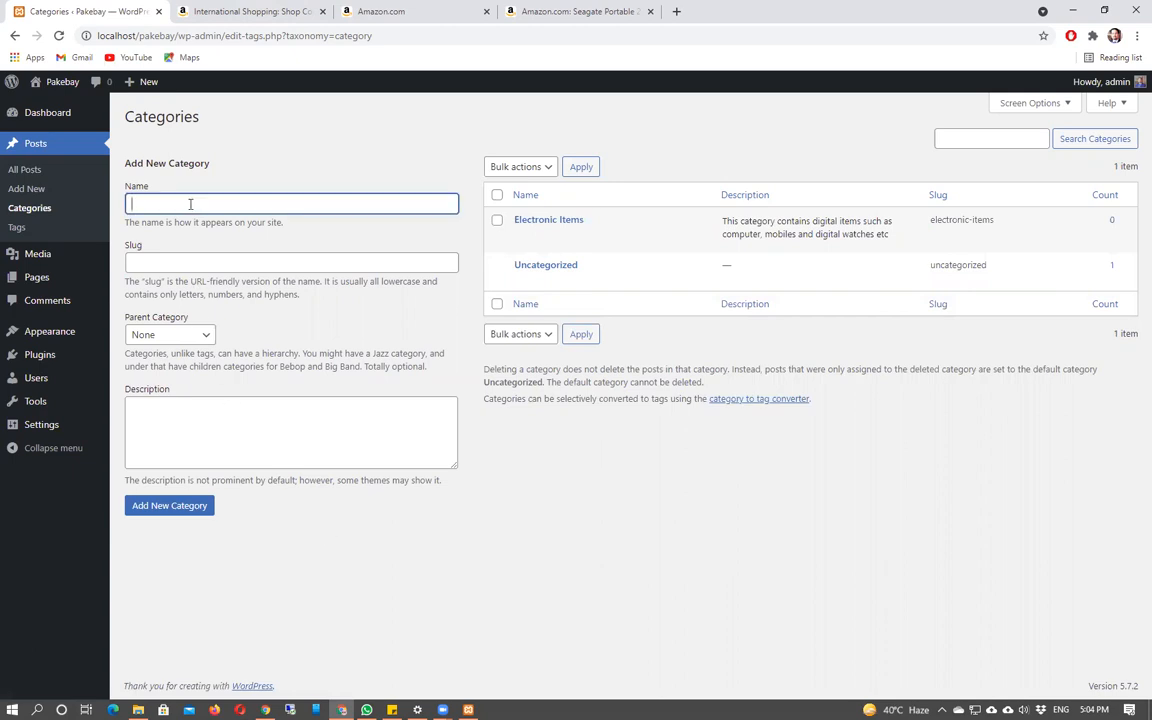
pyautogui.write('COmputers')
pyautogui.press('BackSpace')
pyautogui.press('BackSpace')
pyautogui.press('BackSpace')
pyautogui.press('BackSpace')
pyautogui.press('BackSpace')
pyautogui.press('BackSpace')
pyautogui.press('BackSpace')
pyautogui.press('BackSpace')
pyautogui.write('omputers')
# - Leave the slug empty, choose Electronic Items as parent, enter the description "All type of computers" and add the category
pyautogui.click(174, 262)
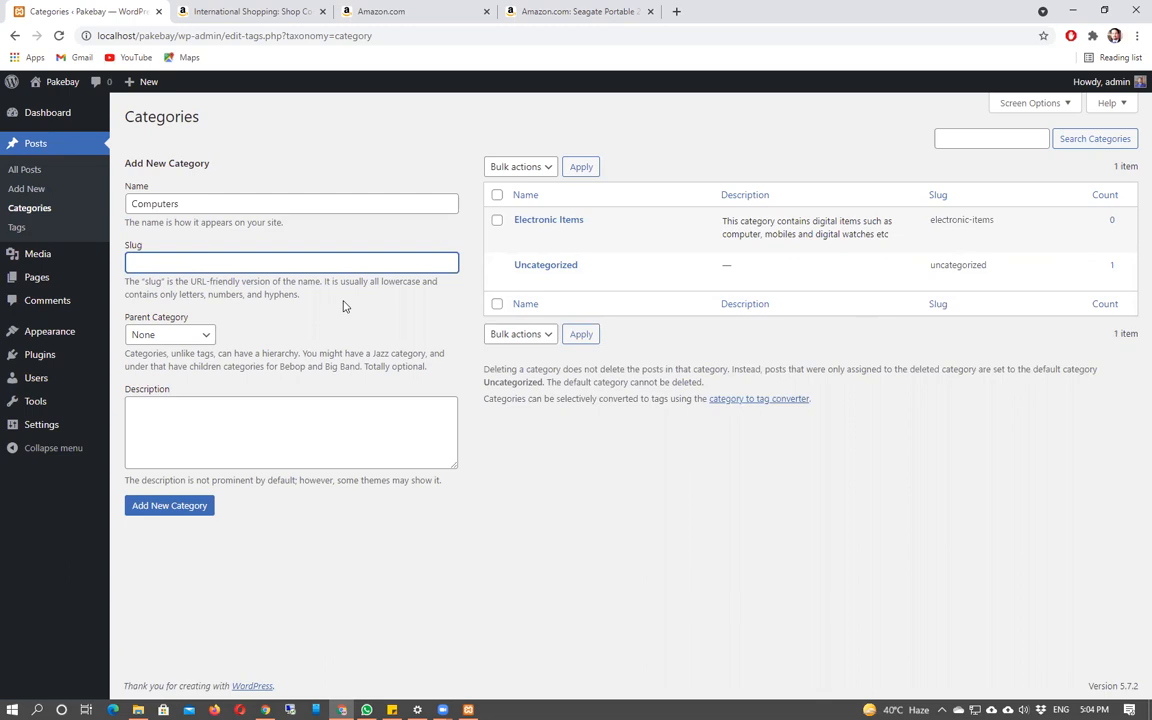
pyautogui.click(145, 334)
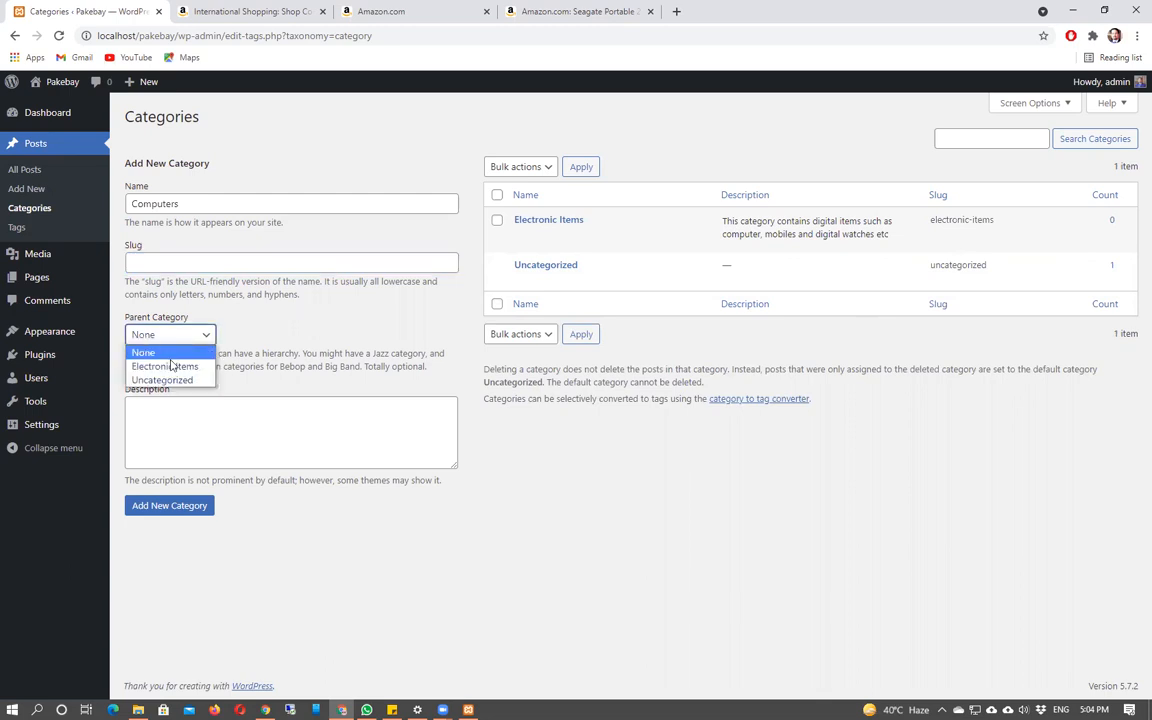
pyautogui.click(172, 372)
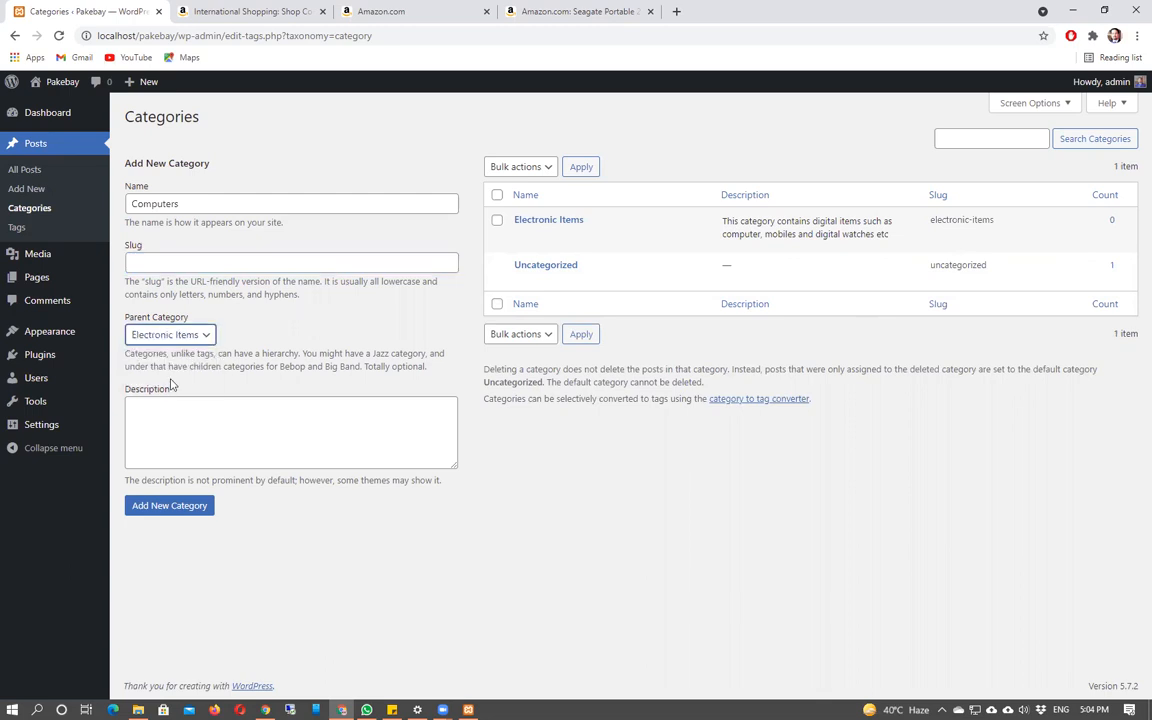
pyautogui.click(201, 436)
pyautogui.write('All type of computers')
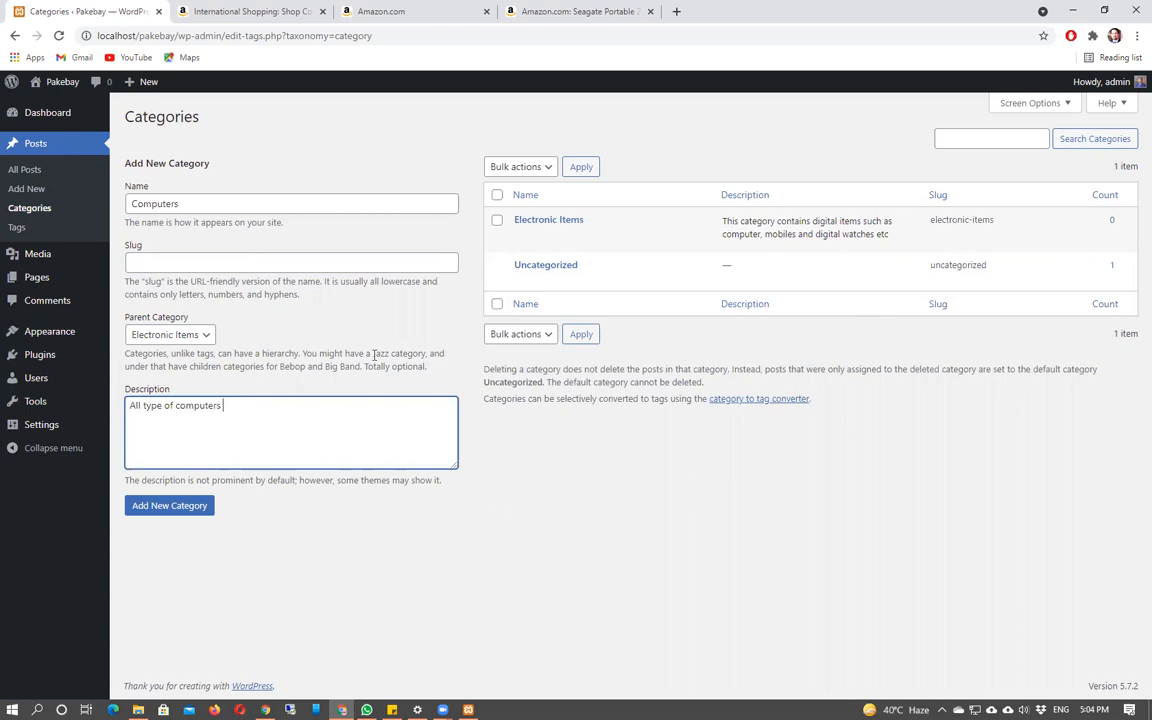
pyautogui.click(160, 507)
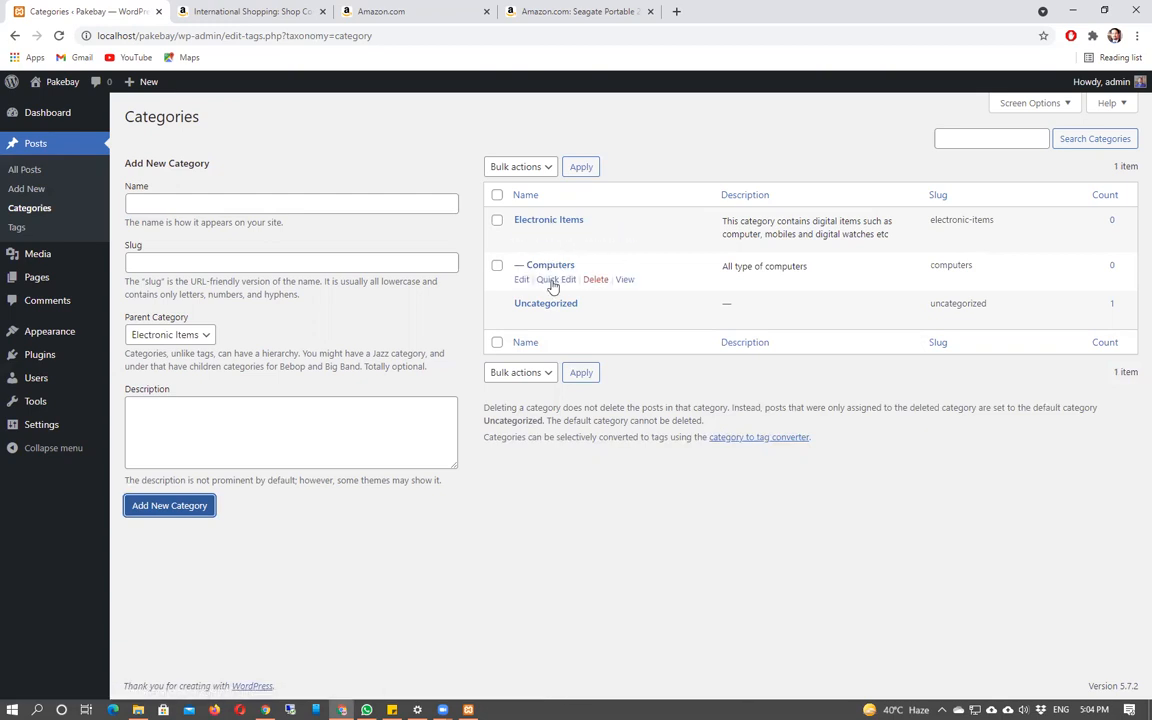
# - Name a new category Smart Devices, leave its slug empty and keep Electronic Items as the parent category
pyautogui.click(282, 206)
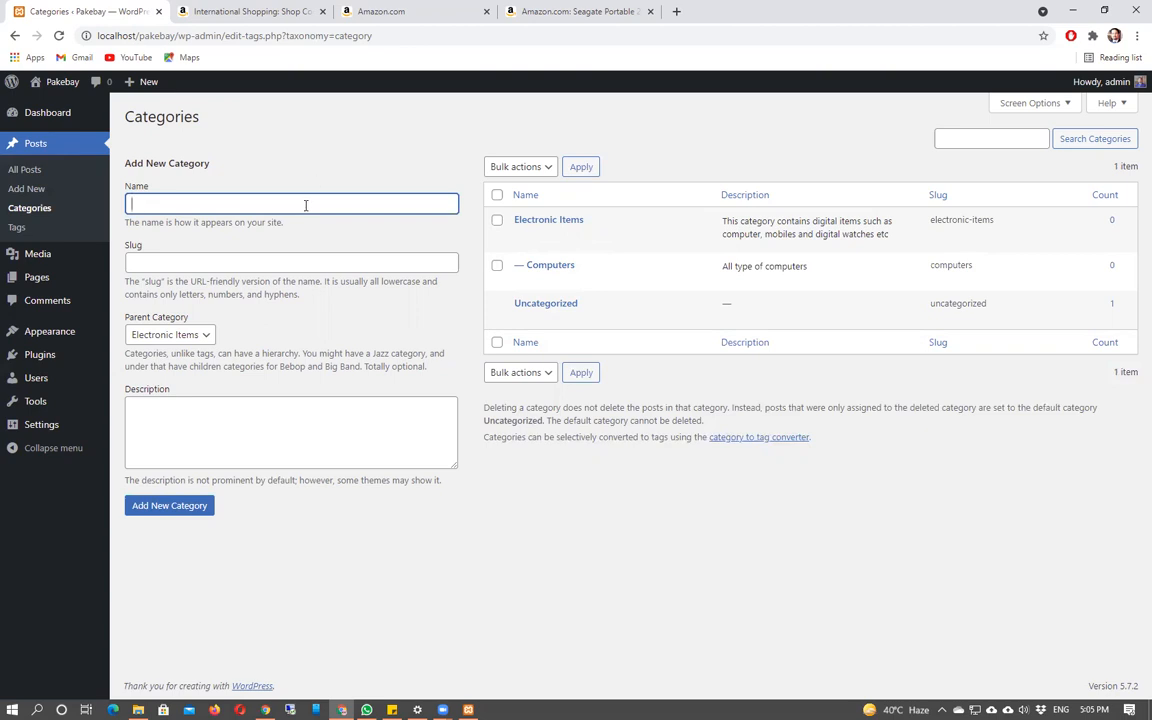
pyautogui.write('Smart Devices')
pyautogui.press('Tab')
pyautogui.press('Tab')
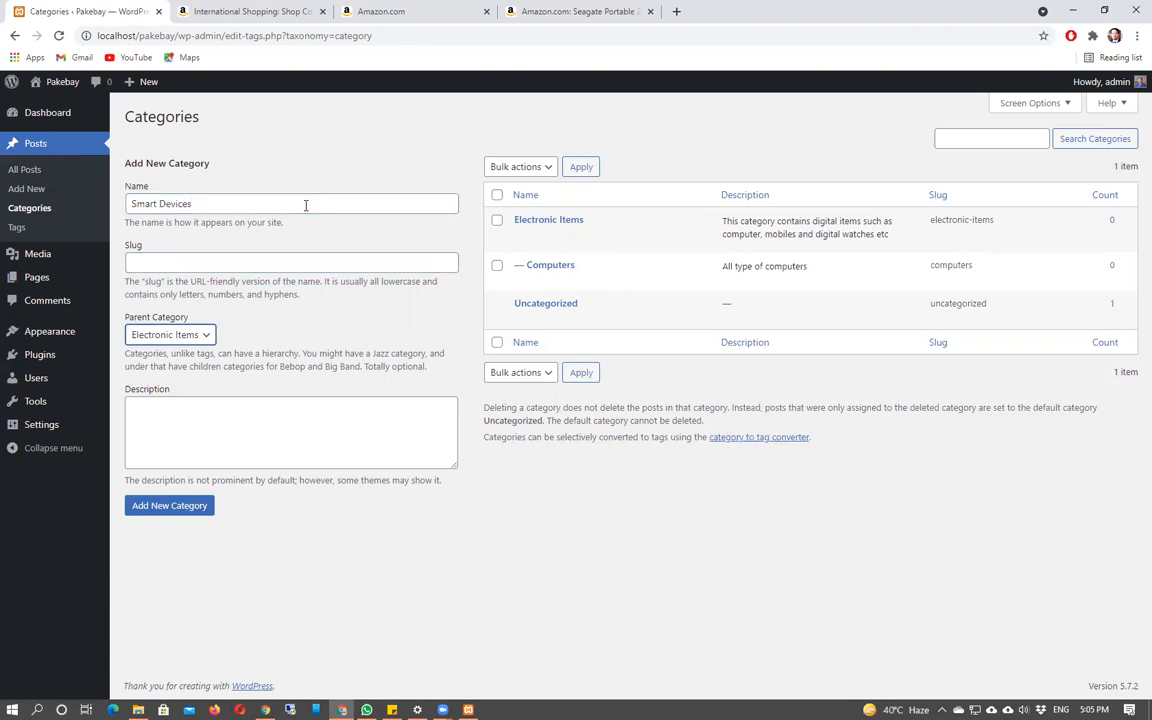
pyautogui.click(204, 335)
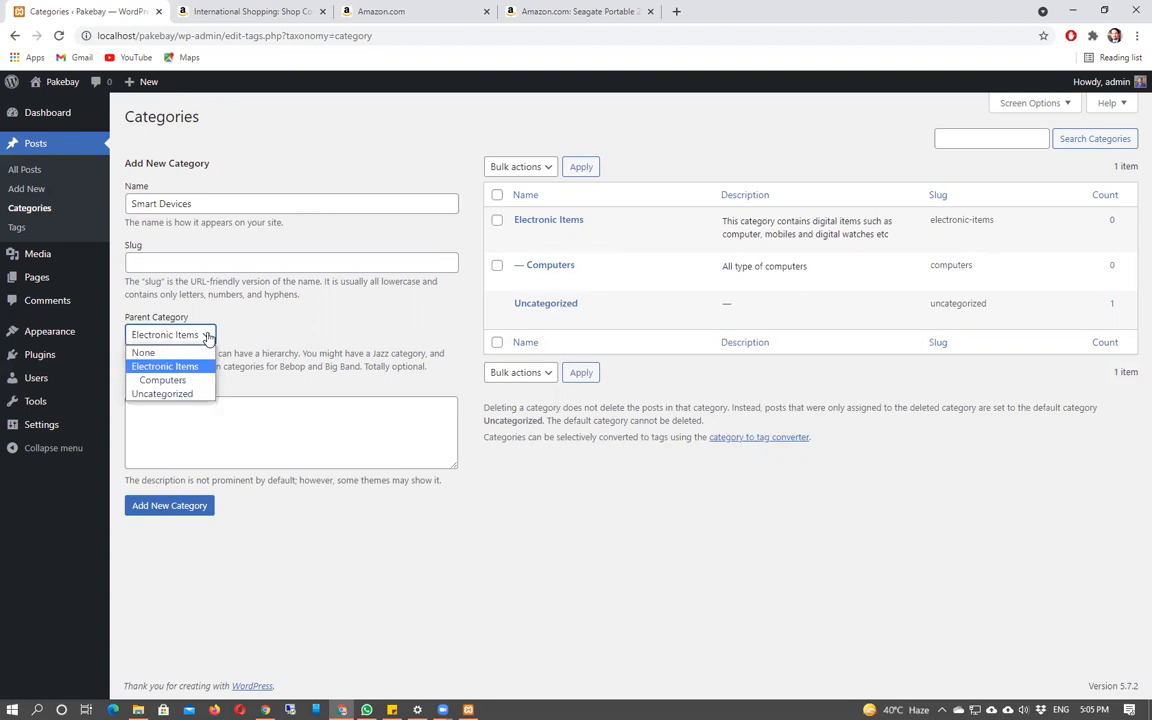
pyautogui.click(186, 367)
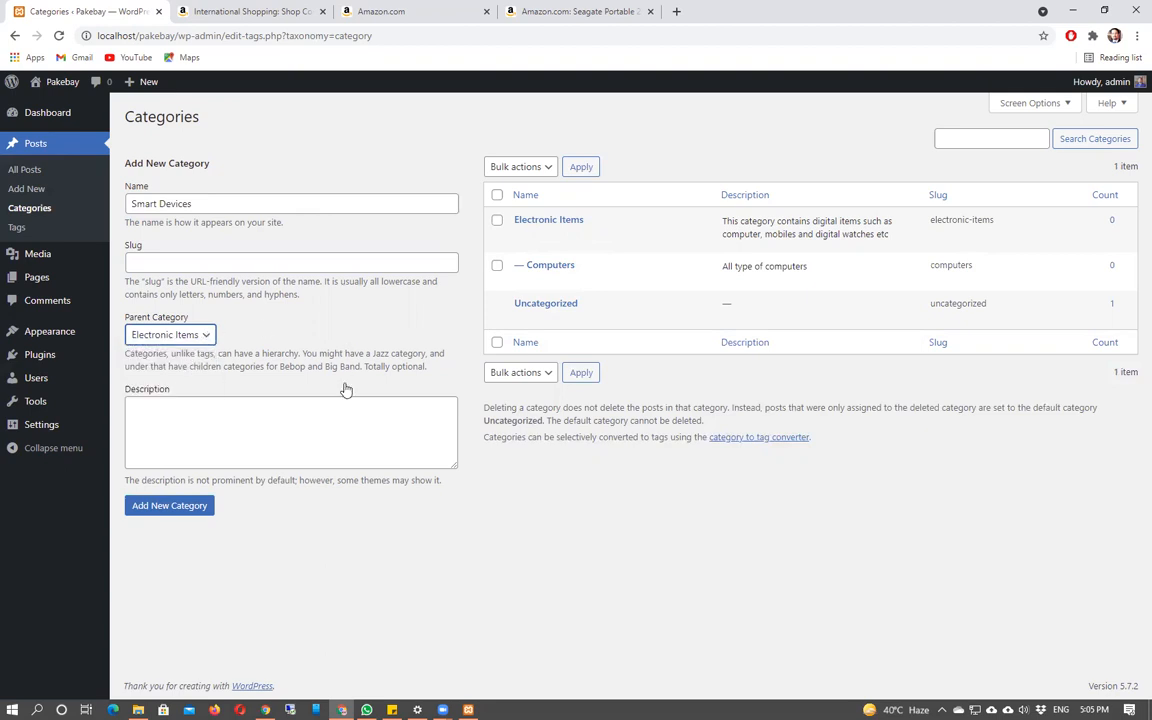
# - Enter the description "This category includes Smart Phones and Smart Watches" and add the category
pyautogui.click(234, 409)
pyautogui.write('This category ')
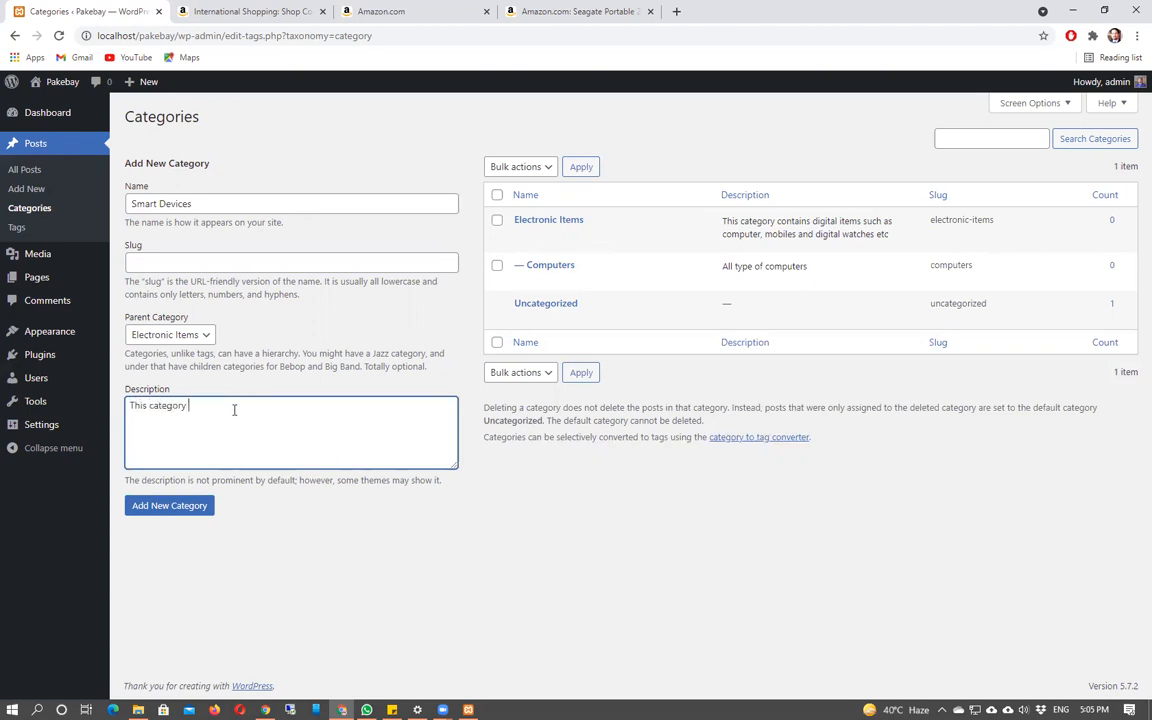
pyautogui.write('inclue')
pyautogui.press('BackSpace')
pyautogui.write('des ')
pyautogui.write('Smart ')
pyautogui.write('P')
pyautogui.write('hones ')
pyautogui.write('and Smart W')
pyautogui.write('ath')
pyautogui.write('tches')
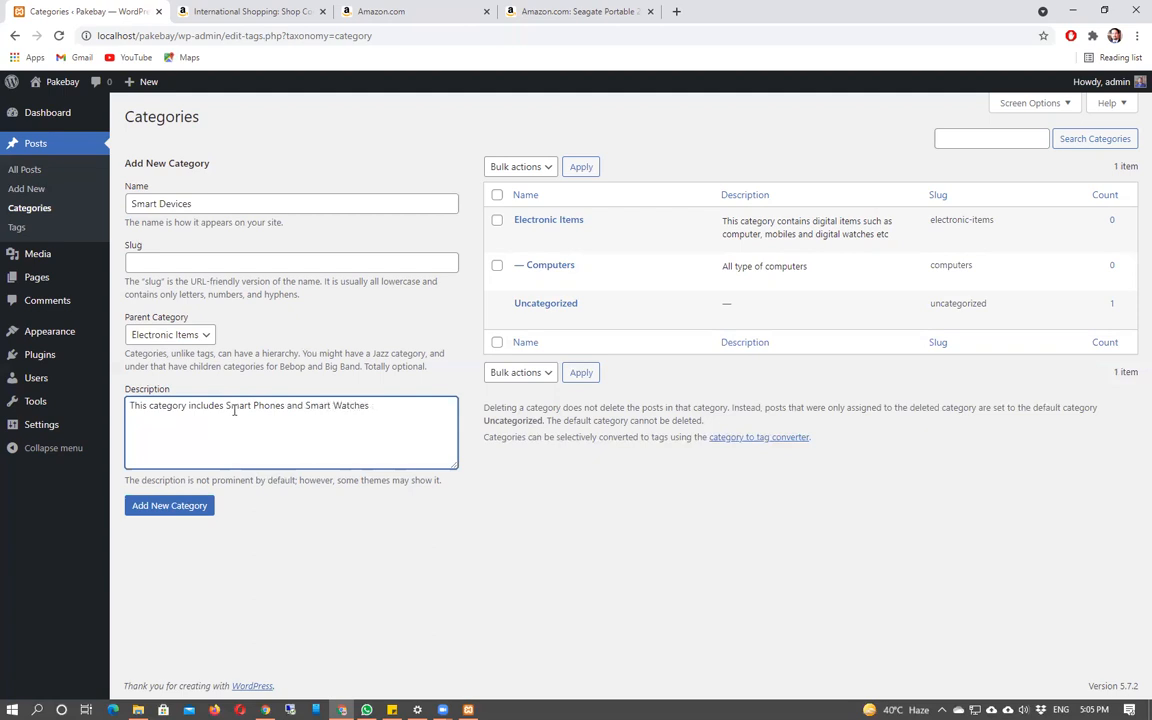
pyautogui.click(191, 508)
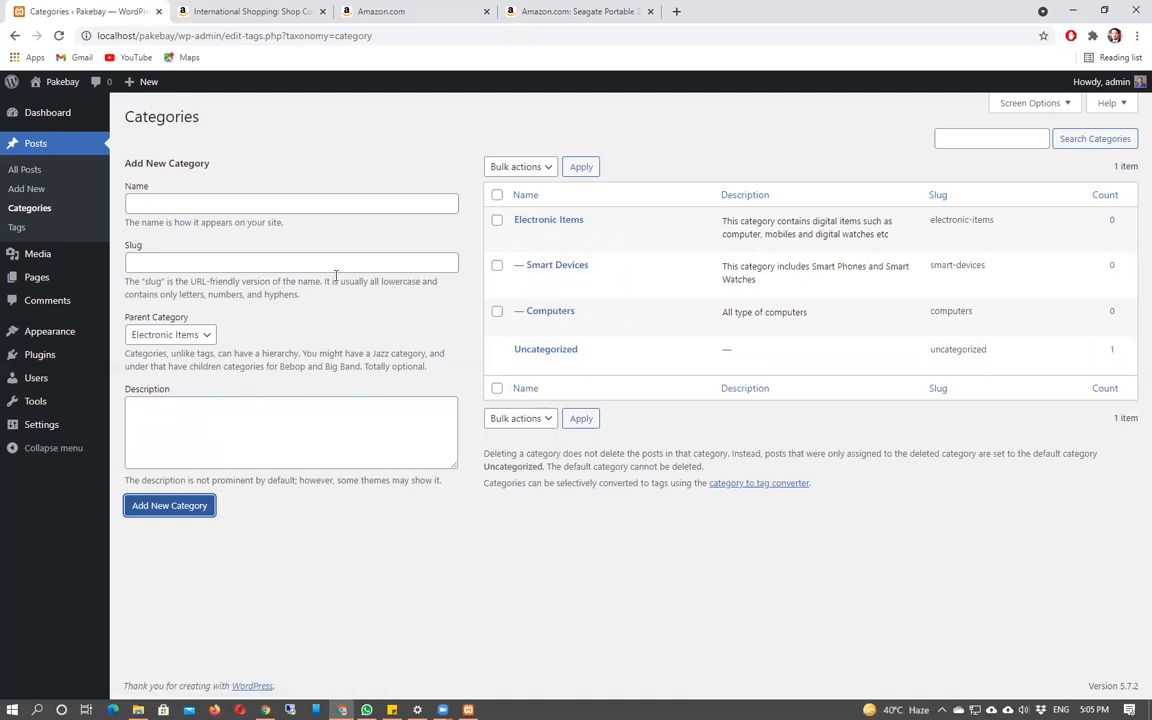
# - Add a Mobile Phones category under Smart Devices with an empty slug and the description "All type of smart phones"
pyautogui.click(255, 207)
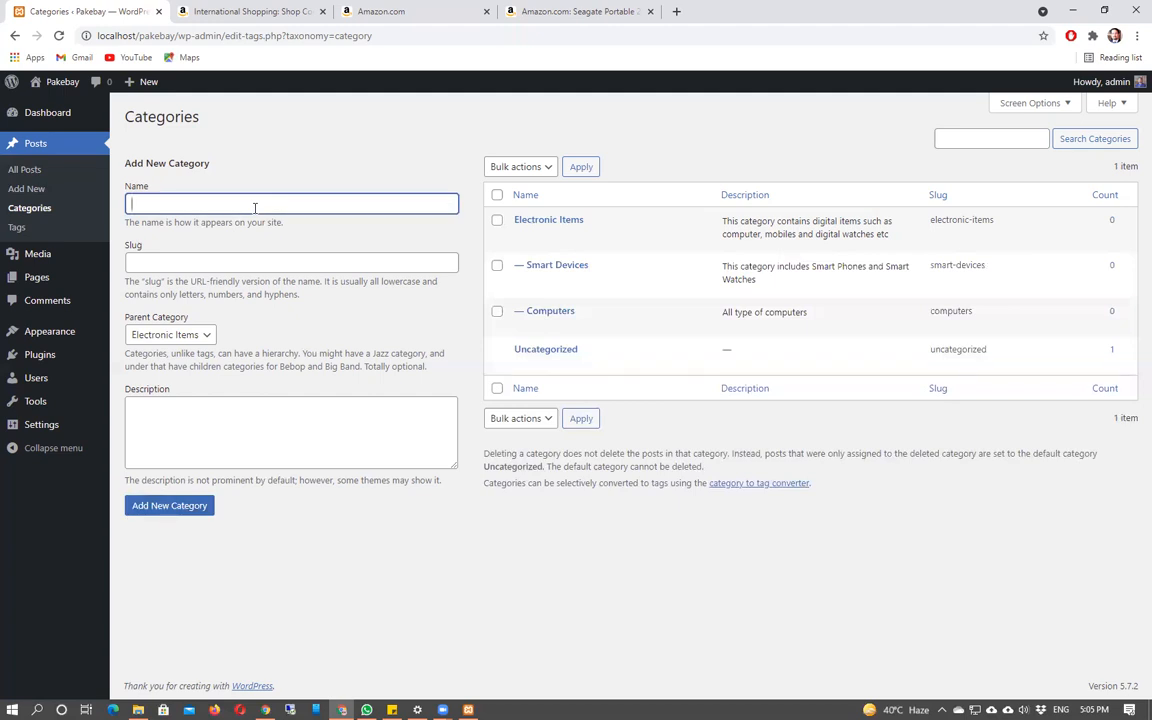
pyautogui.write('Mobile Phones')
pyautogui.press('Tab')
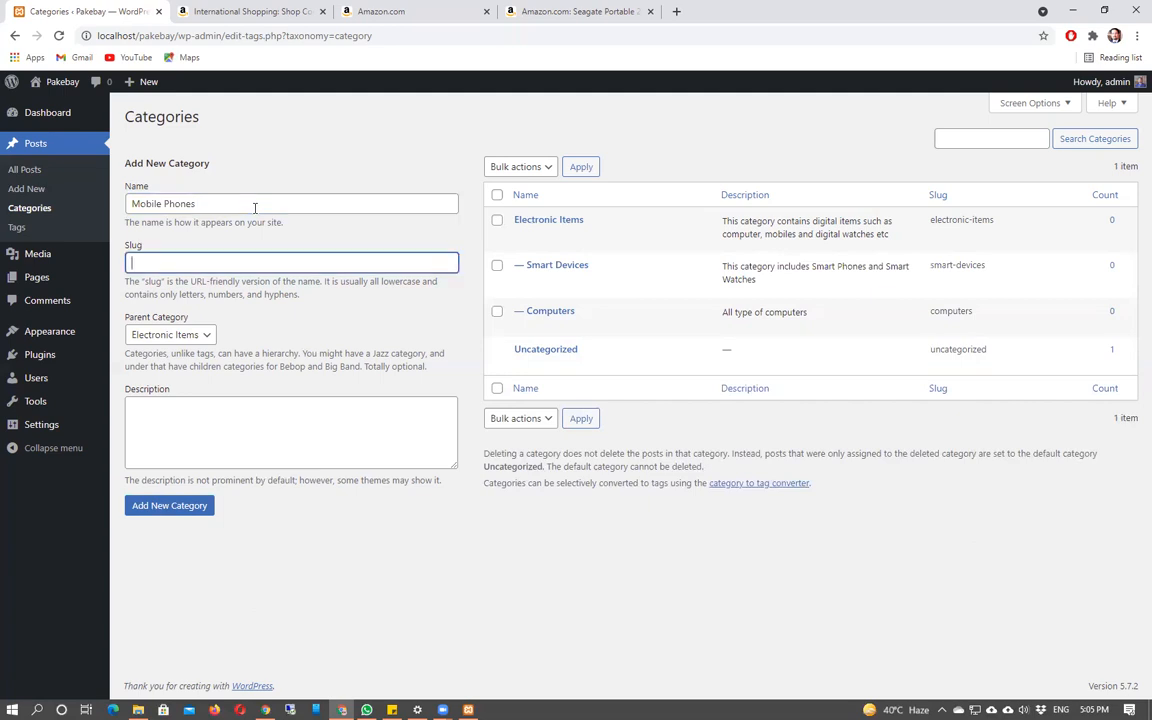
pyautogui.click(171, 335)
pyautogui.click(170, 381)
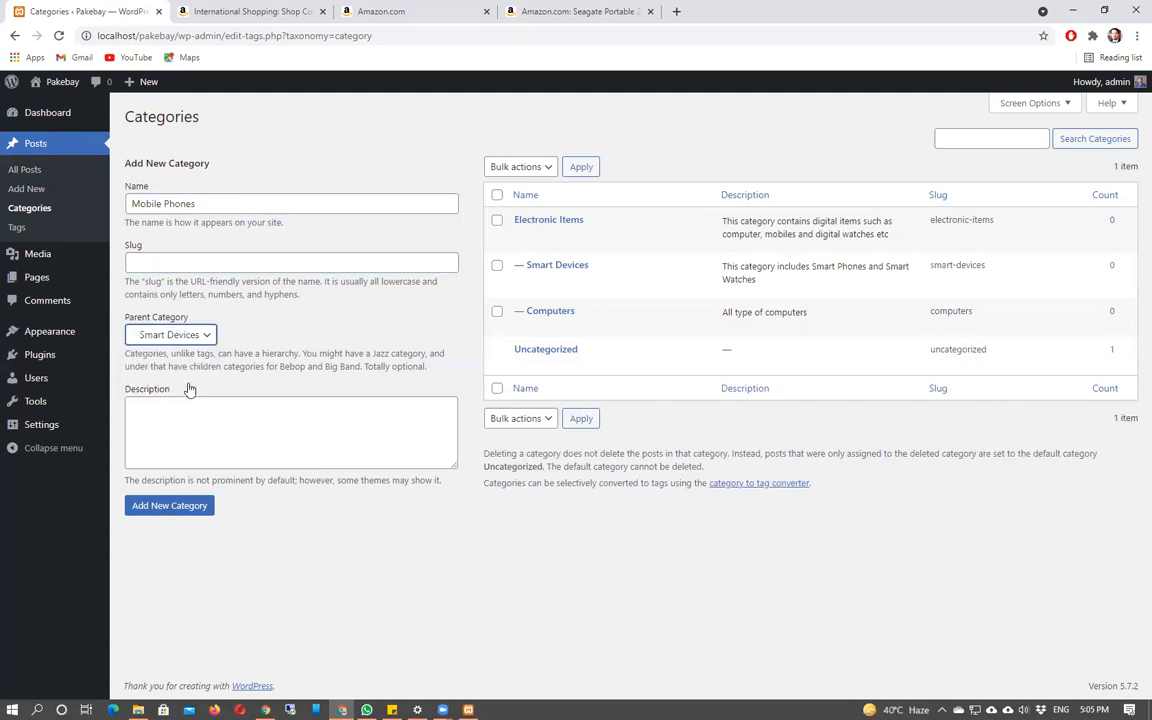
pyautogui.click(211, 422)
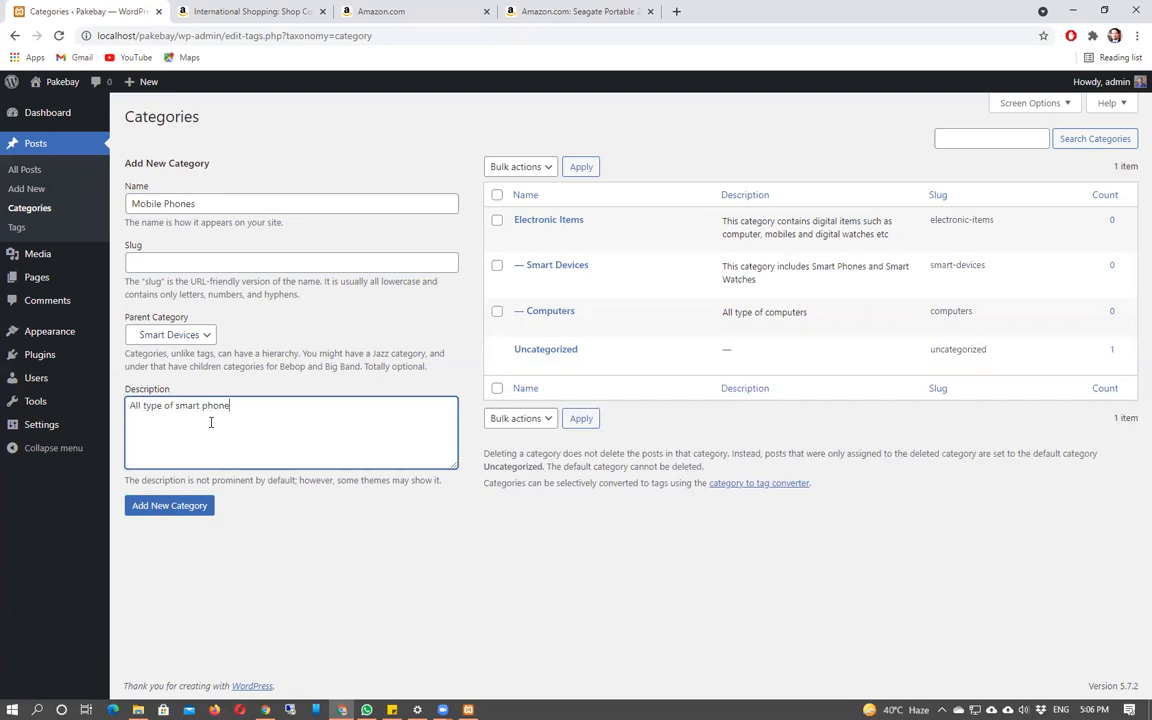
pyautogui.click(196, 507)
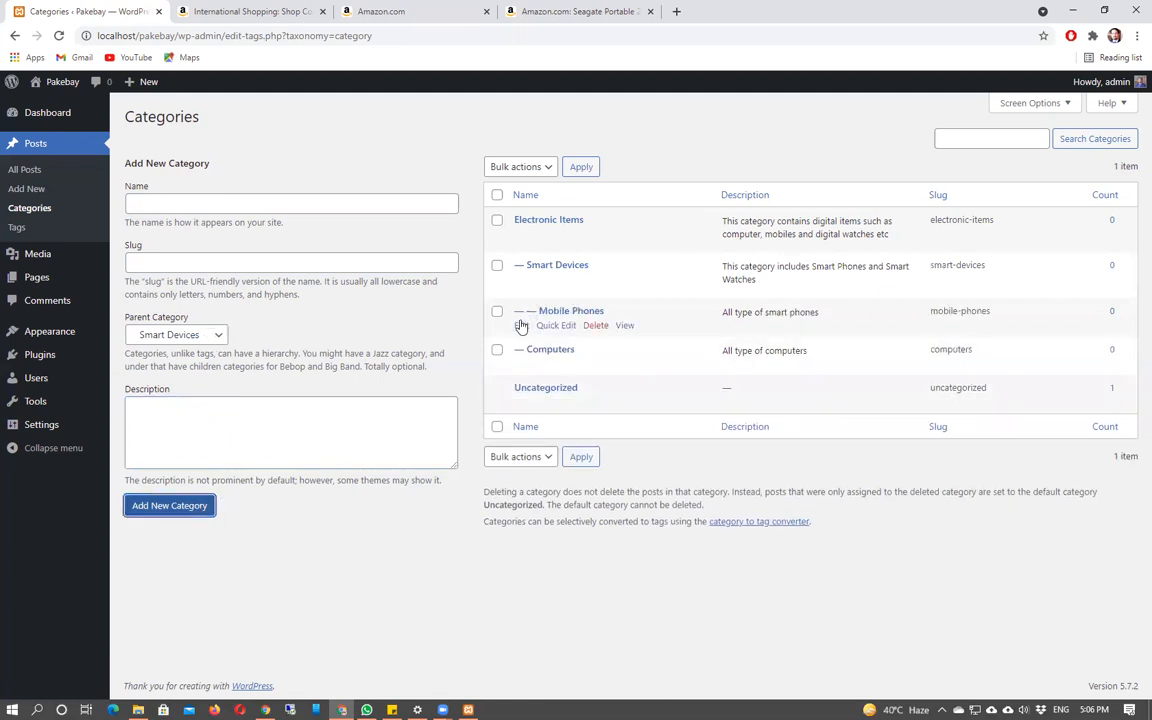
# - Add a Smart Watch category under Smart Devices with the slug smartwatches and the description "All type of smart watches"
pyautogui.click(243, 205)
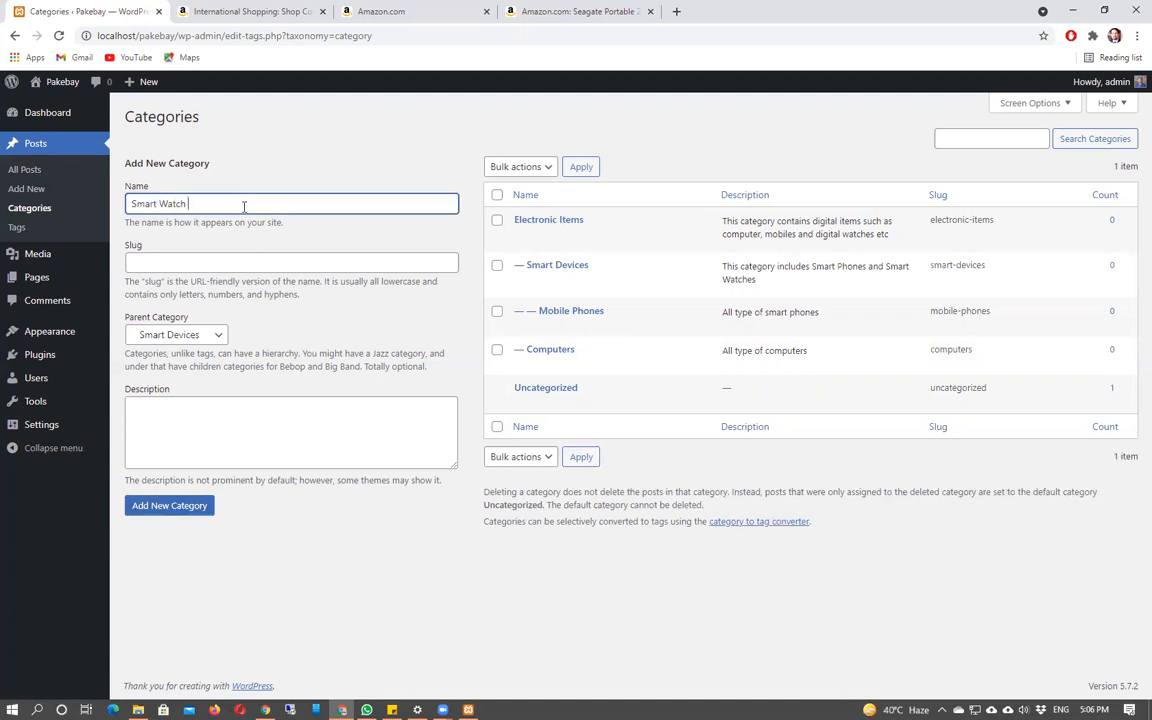
pyautogui.click(238, 264)
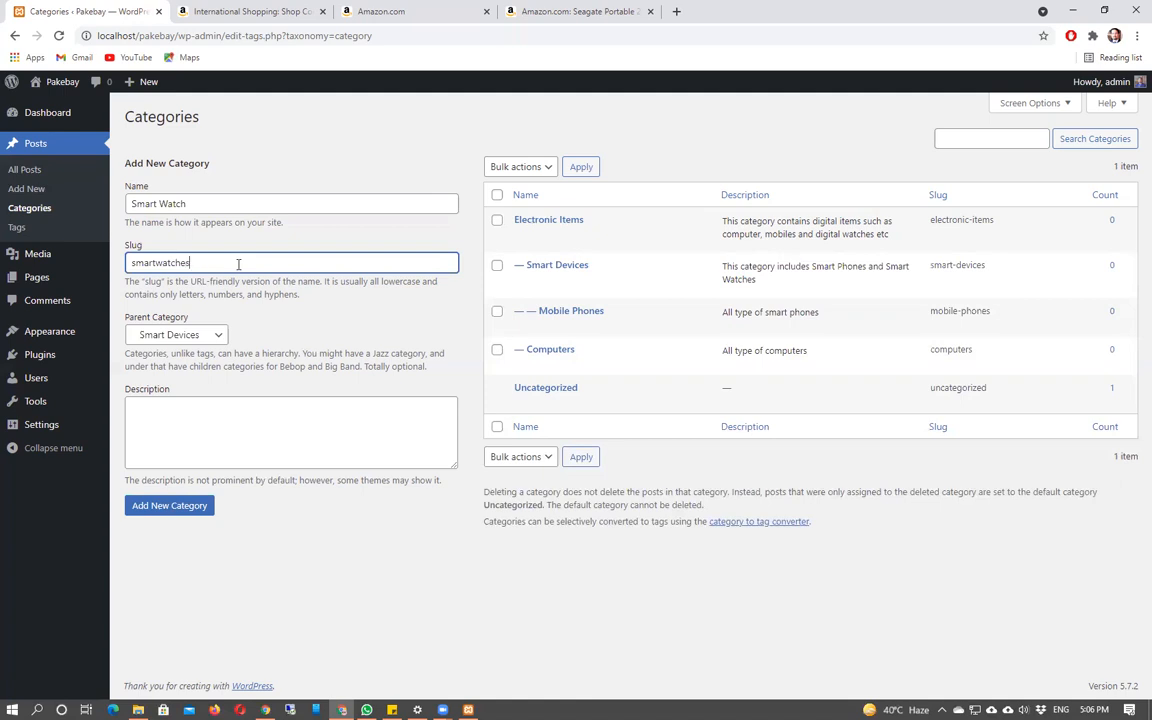
pyautogui.click(227, 437)
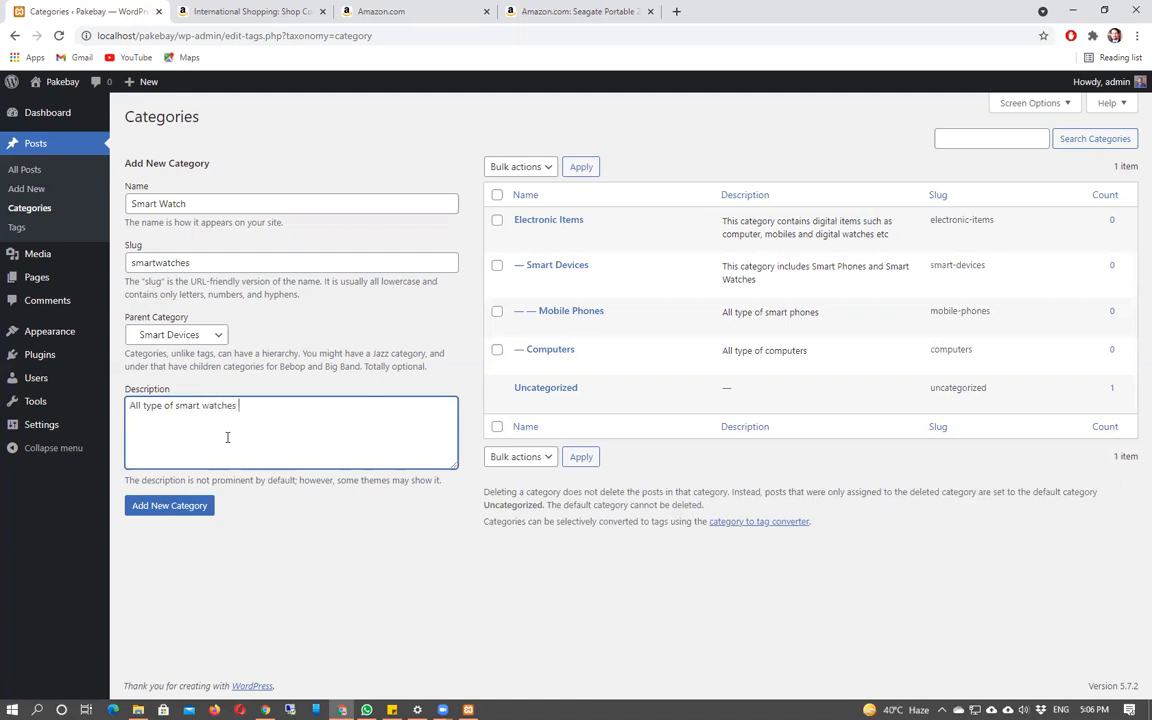
pyautogui.click(190, 505)
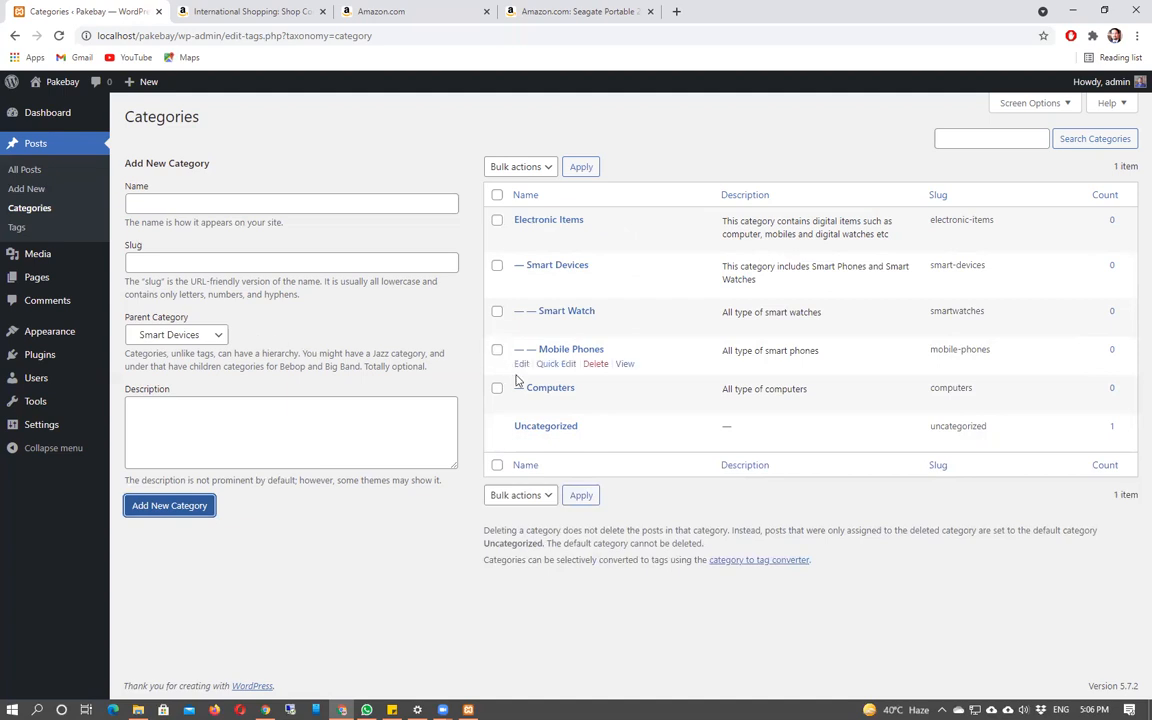
# - Look at the bulk actions, and view the list of posts in the Computers category in a new tab
pyautogui.click(536, 497)
pyautogui.click(536, 497)
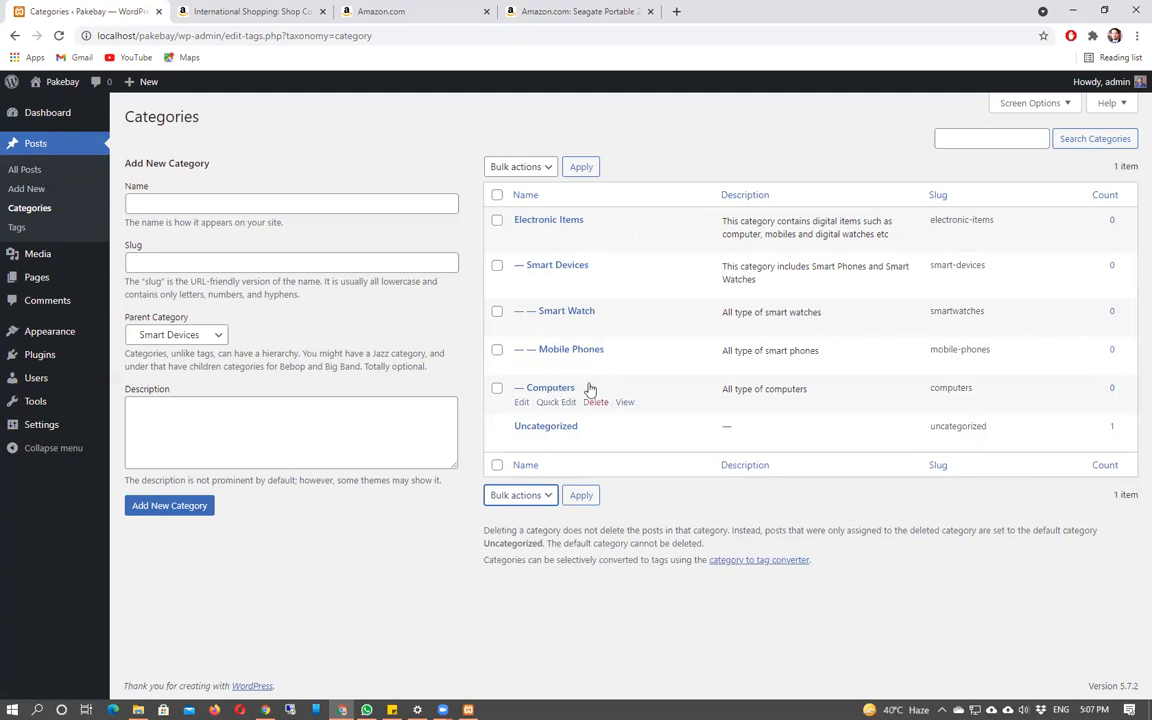
pyautogui.keyDown('ctrl'); pyautogui.click(1111, 389); pyautogui.keyUp('ctrl')
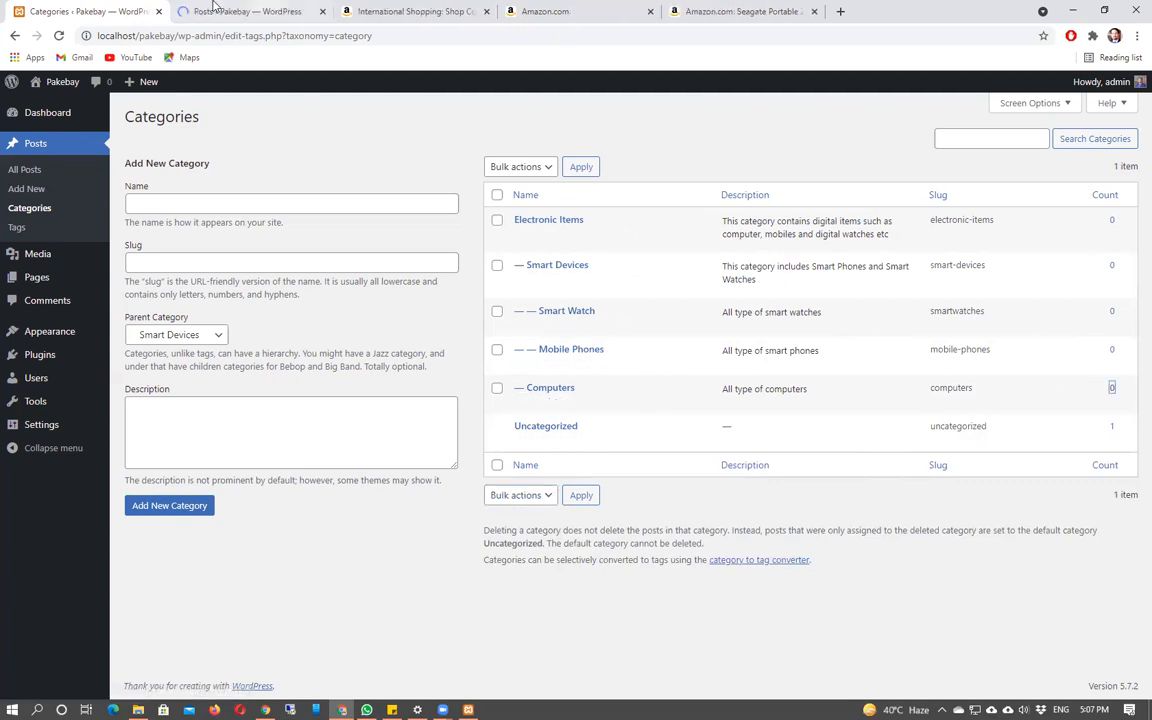
pyautogui.click(213, 7)
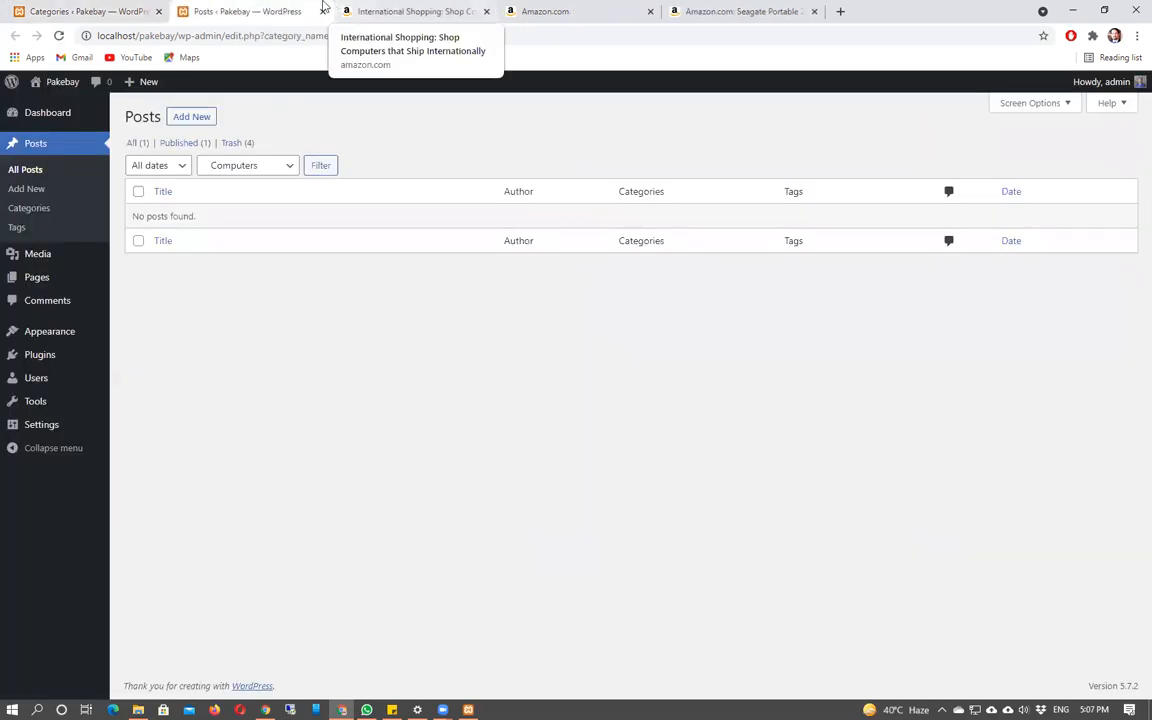
# - Switch to Amazon's Computers page and browse the products and subcategories under Computer Accessories & Peripherals
pyautogui.click(381, 8)
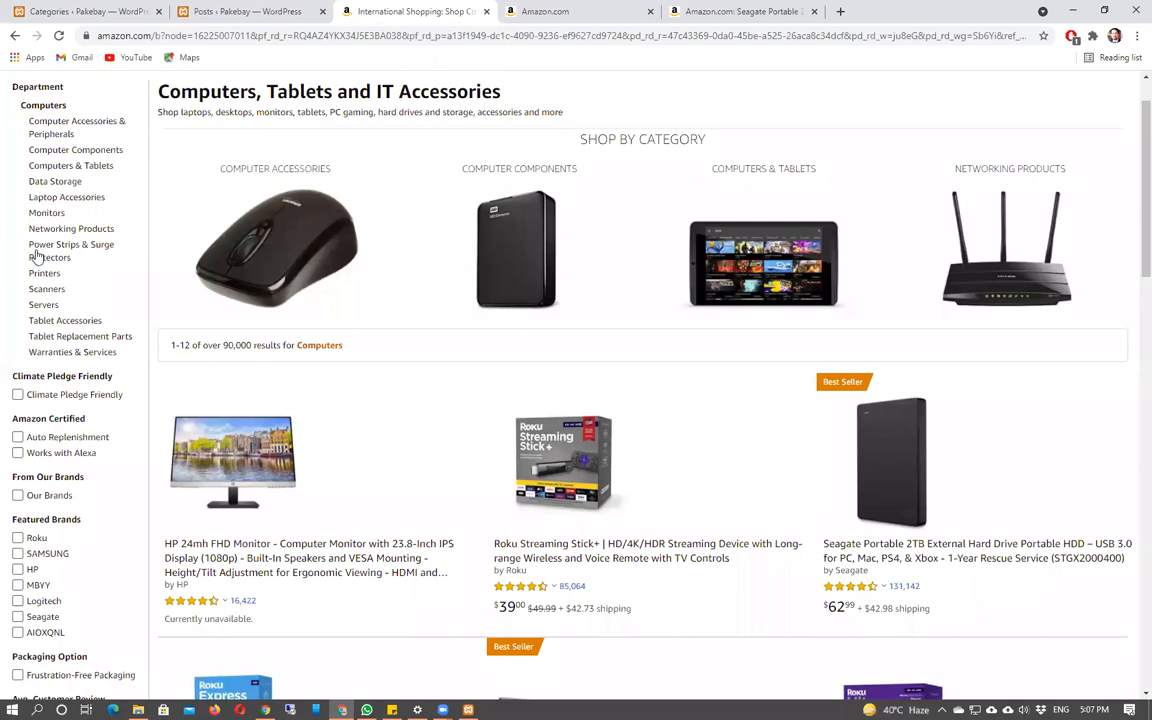
pyautogui.click(47, 135)
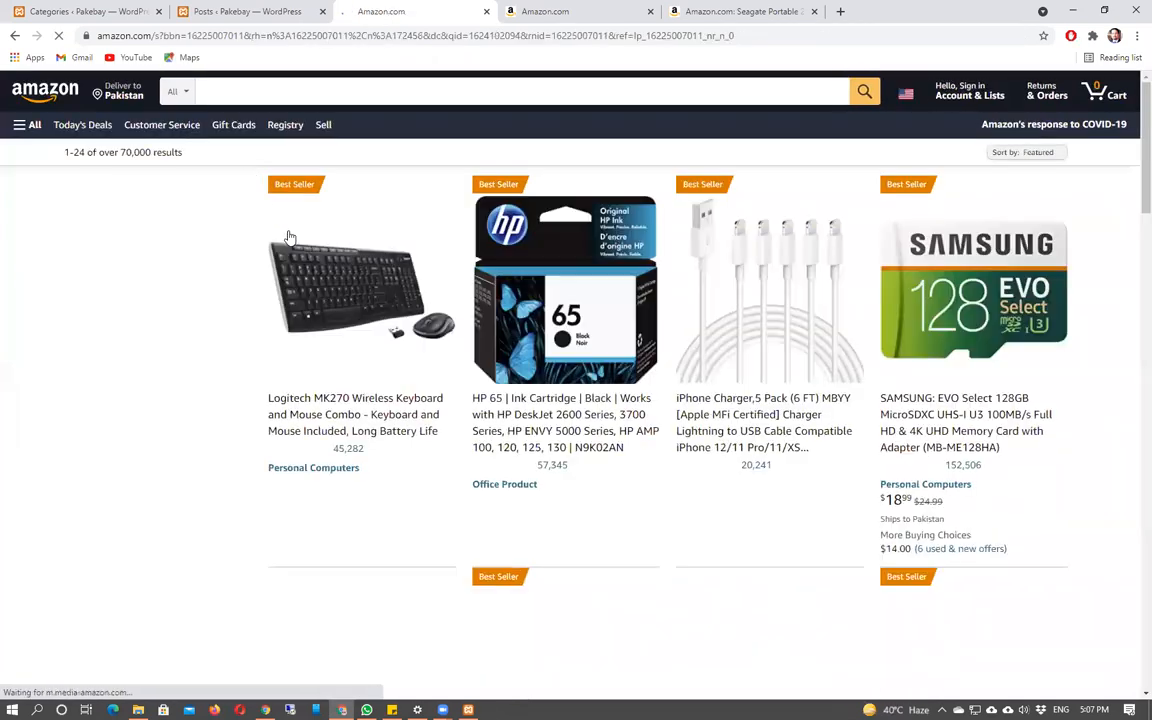
pyautogui.scroll(-3, 638, 370)
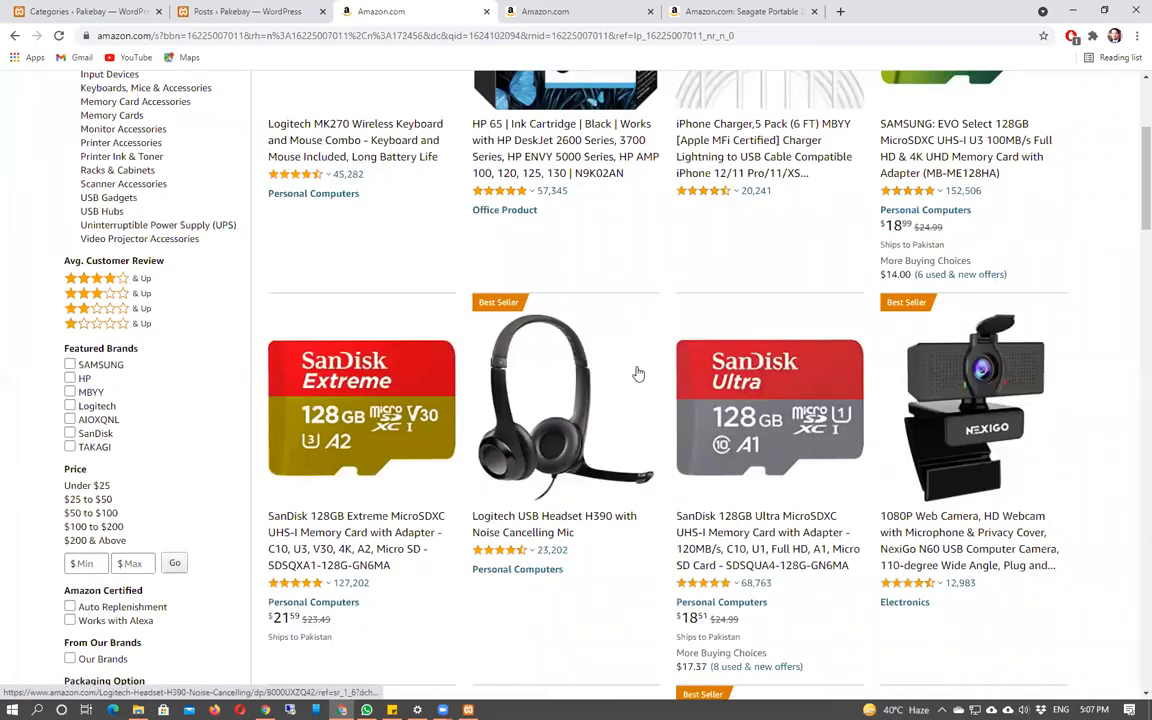
pyautogui.scroll(-5, 638, 372)
pyautogui.scroll(-10, 638, 372)
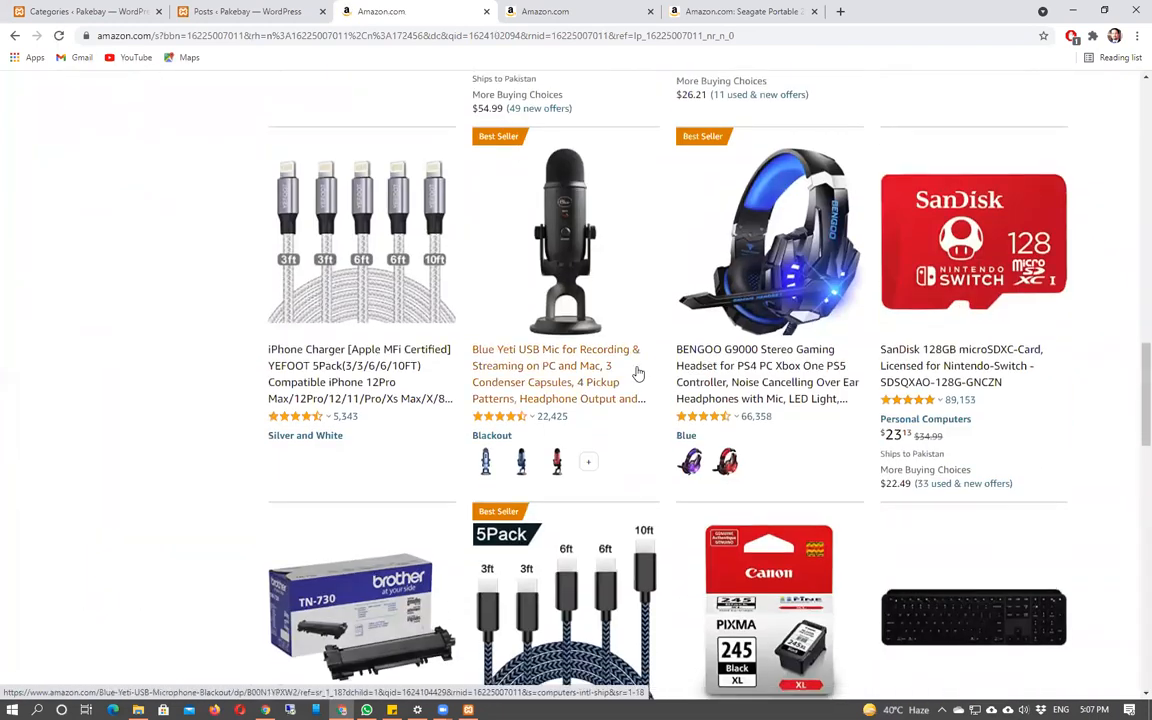
pyautogui.scroll(-2, 638, 372)
pyautogui.scroll(18, 638, 372)
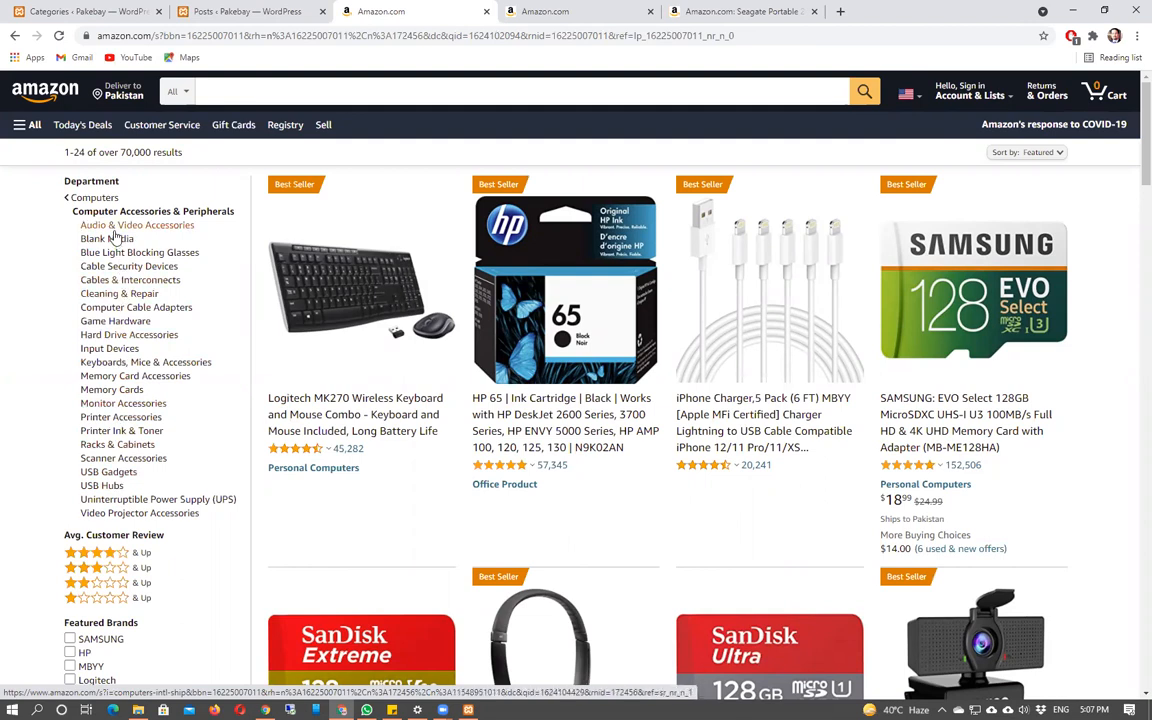
# - Open the main image of the Logitech MK270 keyboard and mouse combo in its own tab and start saving it
pyautogui.click(347, 332)
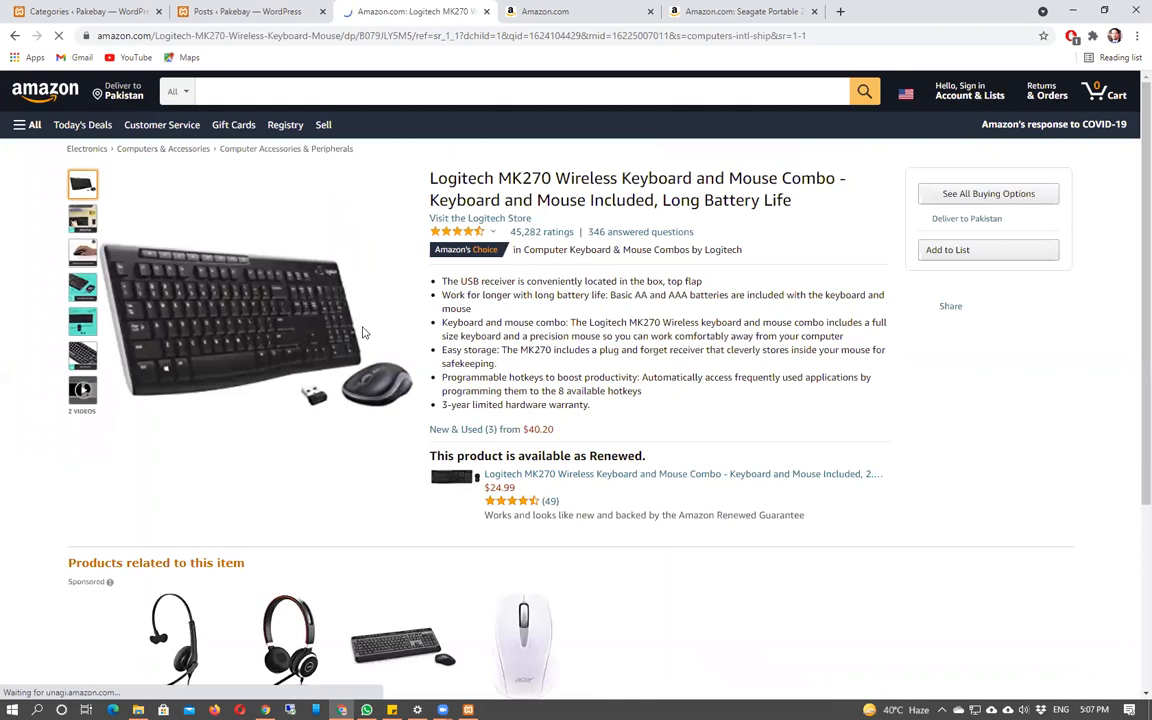
pyautogui.rightClick(248, 293)
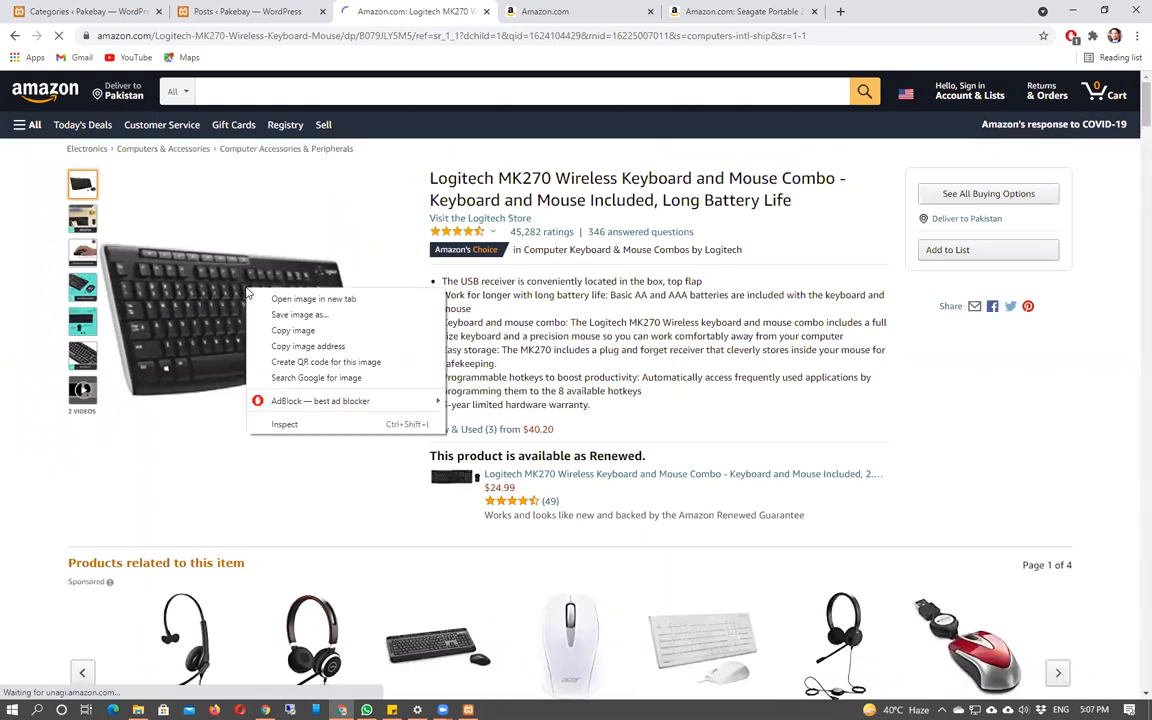
pyautogui.click(265, 298)
pyautogui.click(533, 10)
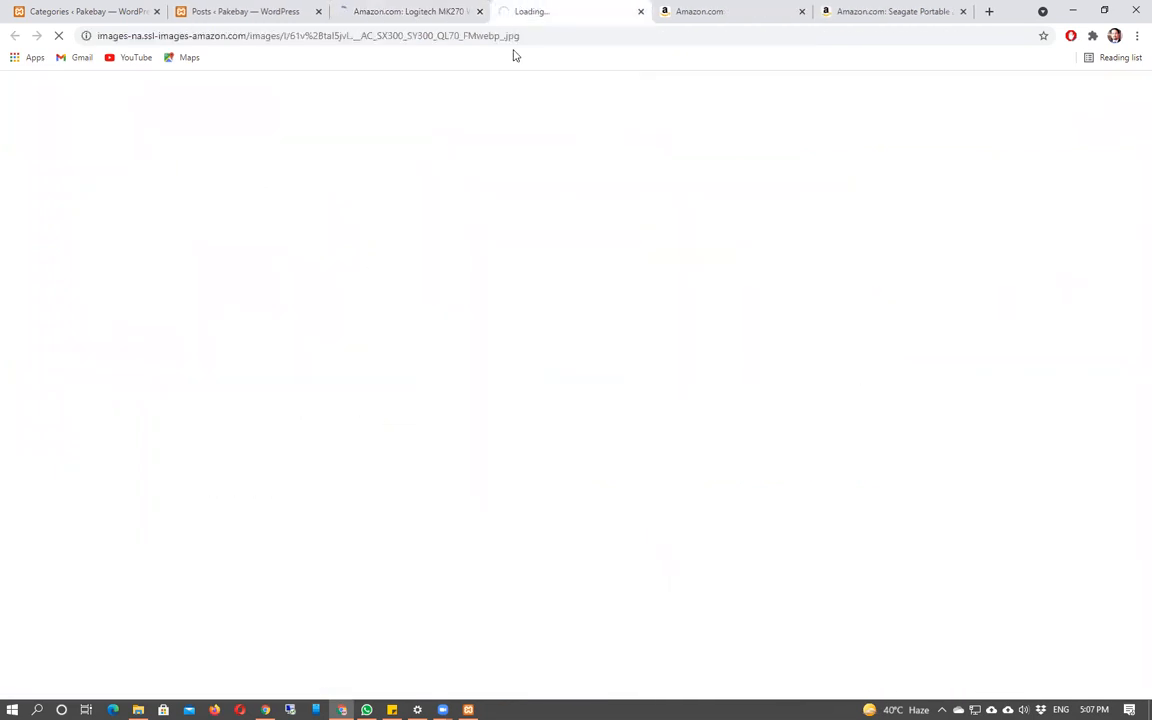
pyautogui.rightClick(566, 371)
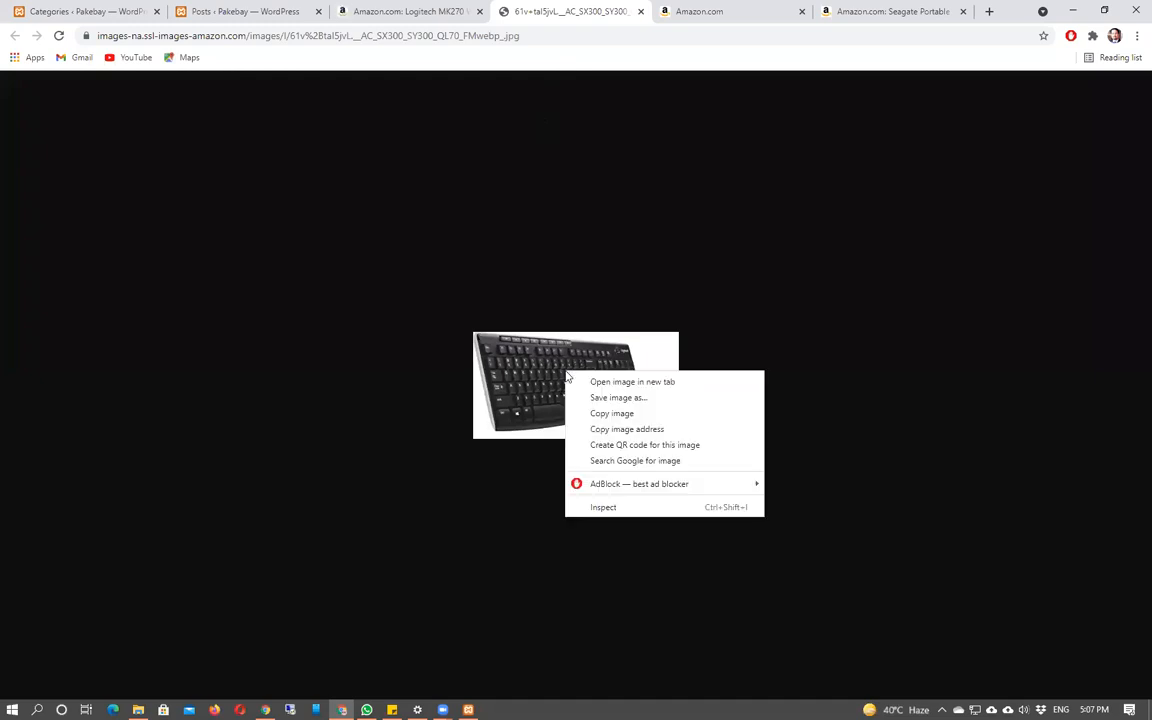
pyautogui.click(641, 398)
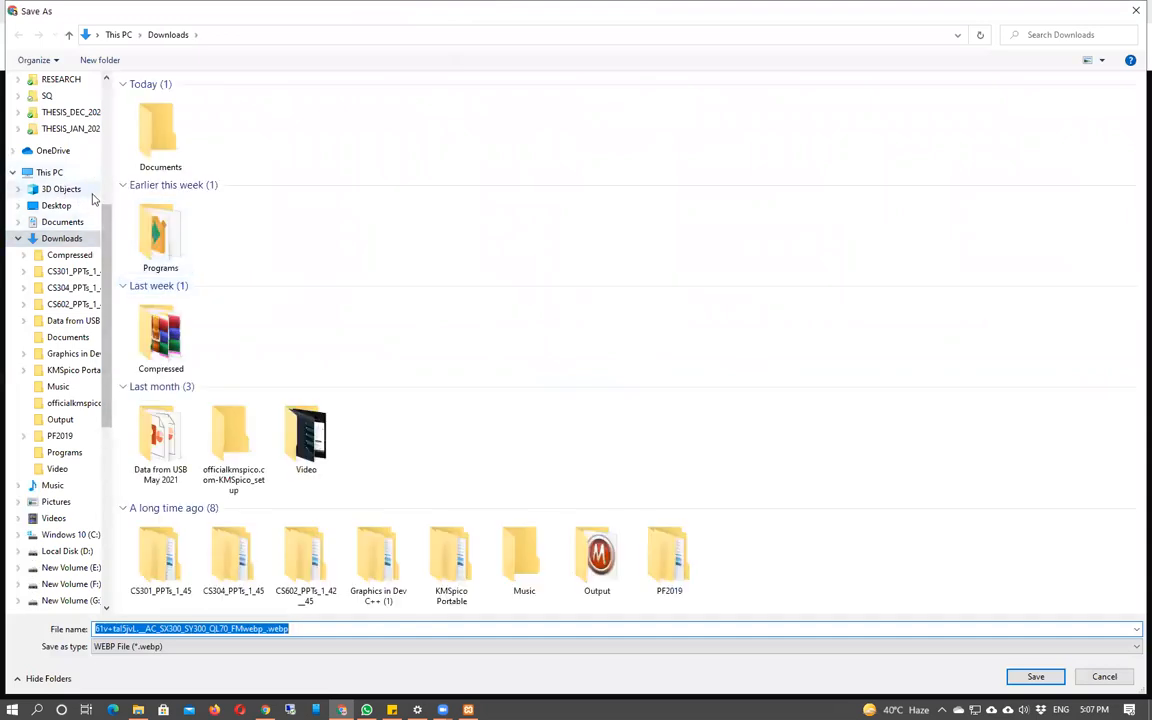
pyautogui.scroll(-5, 80, 411)
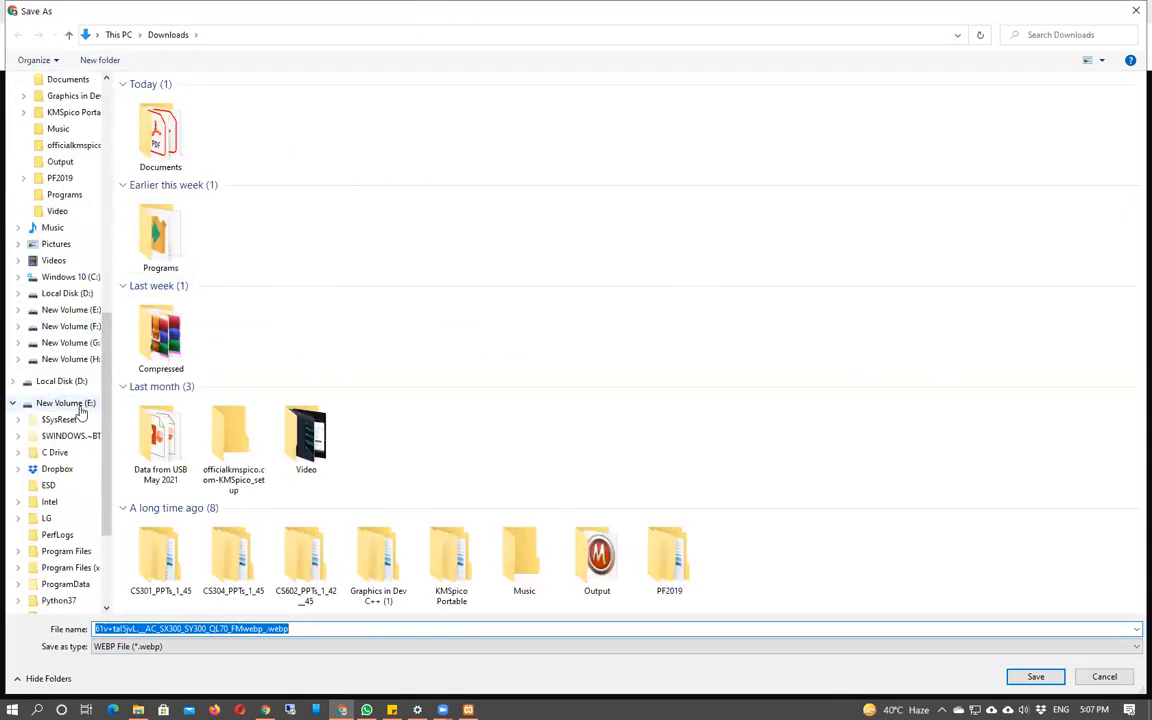
pyautogui.click(58, 477)
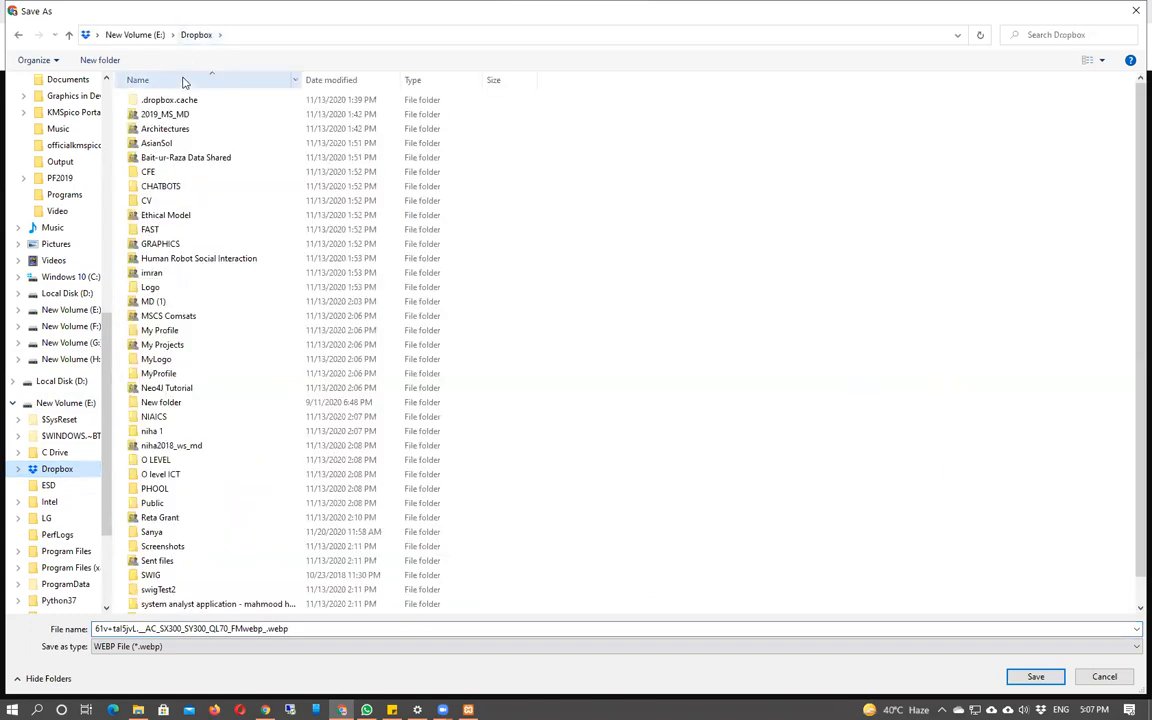
pyautogui.scroll(2, 60, 360)
pyautogui.scroll(3, 60, 360)
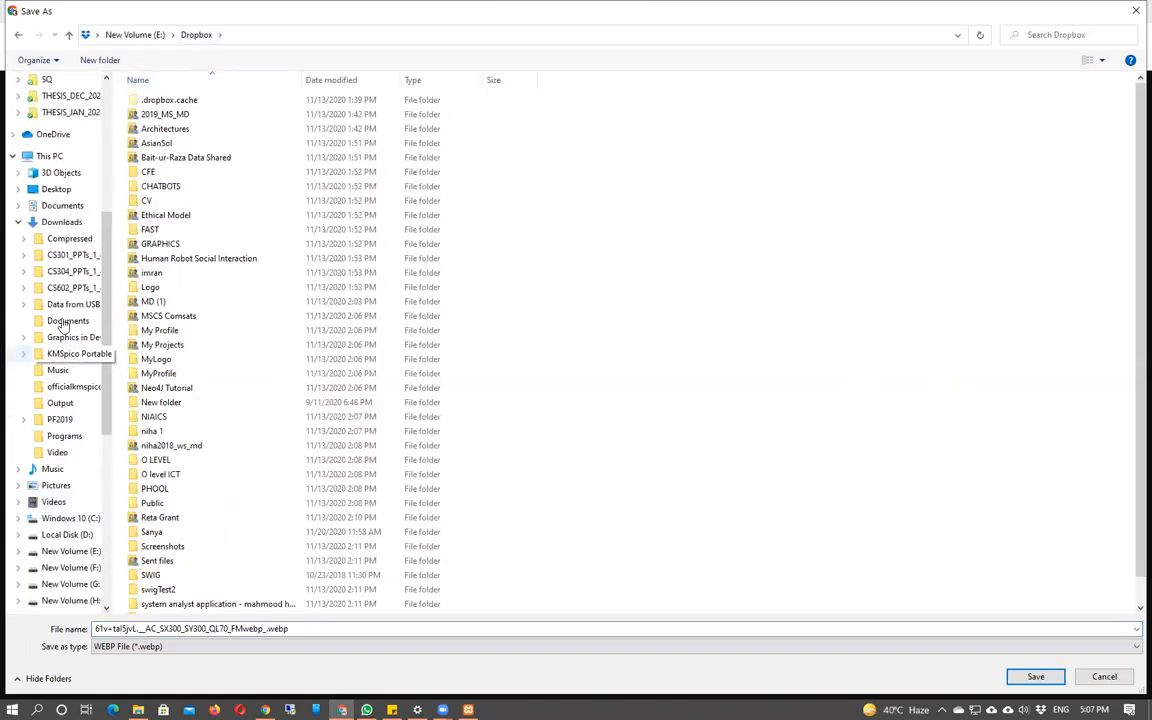
pyautogui.click(68, 204)
# - Choose the folder Dropbox > ACADEMICS > CUI_LHR > __Lab - E-Commerce > E-Commerce(LAB) > ___Working Area > pakebay.com as the save location
pyautogui.scroll(4, 58, 180)
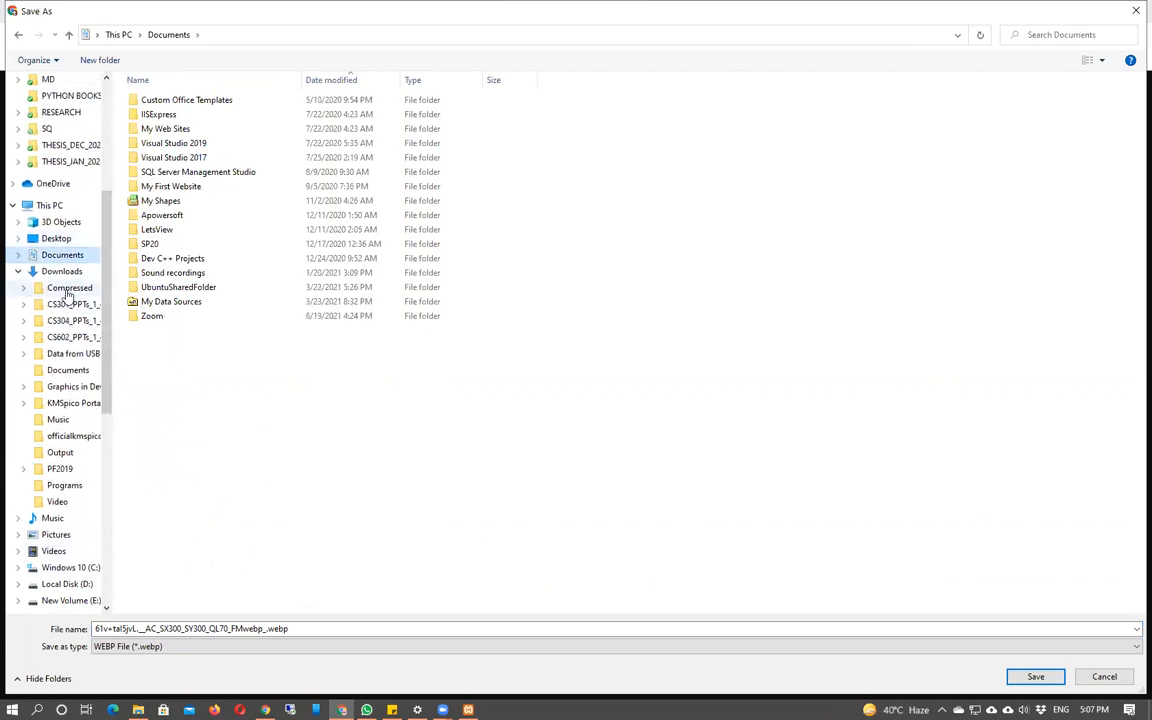
pyautogui.click(55, 167)
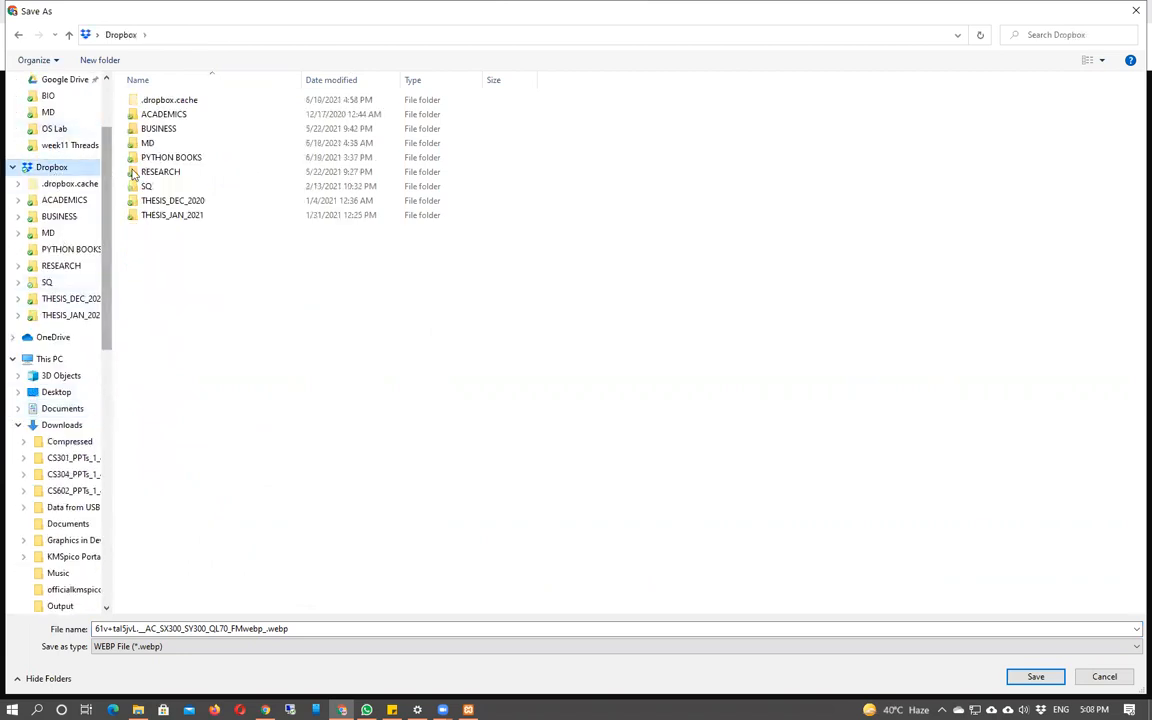
pyautogui.doubleClick(158, 115)
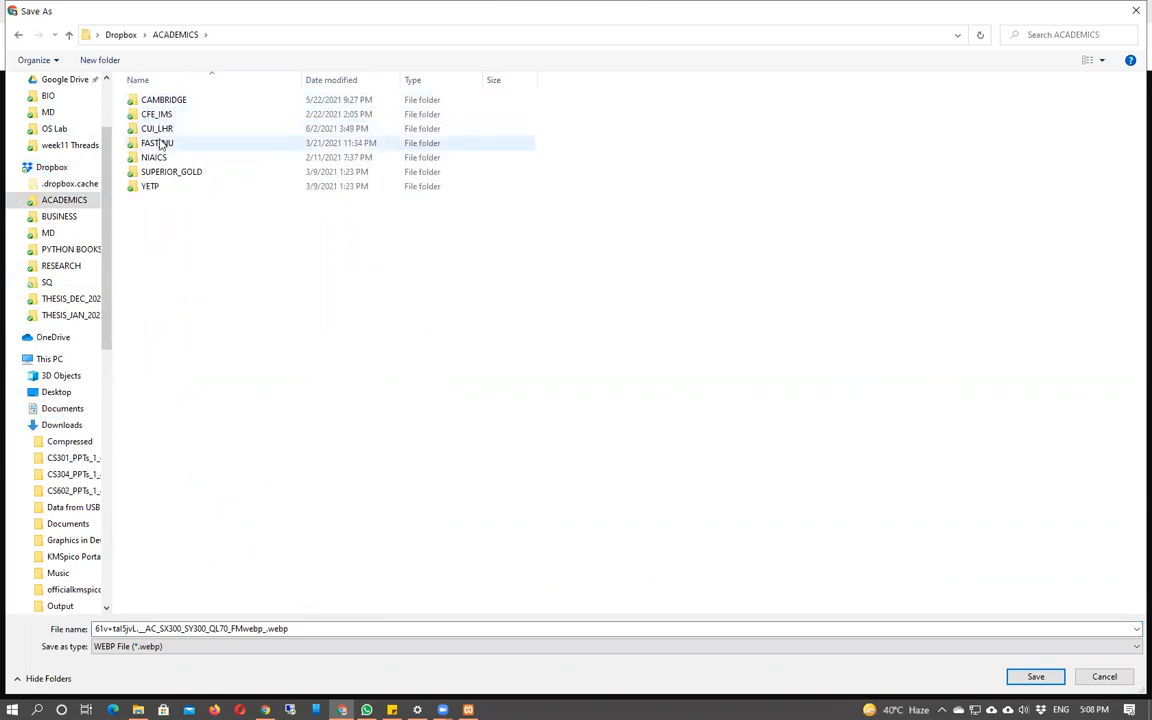
pyautogui.doubleClick(170, 130)
pyautogui.doubleClick(160, 115)
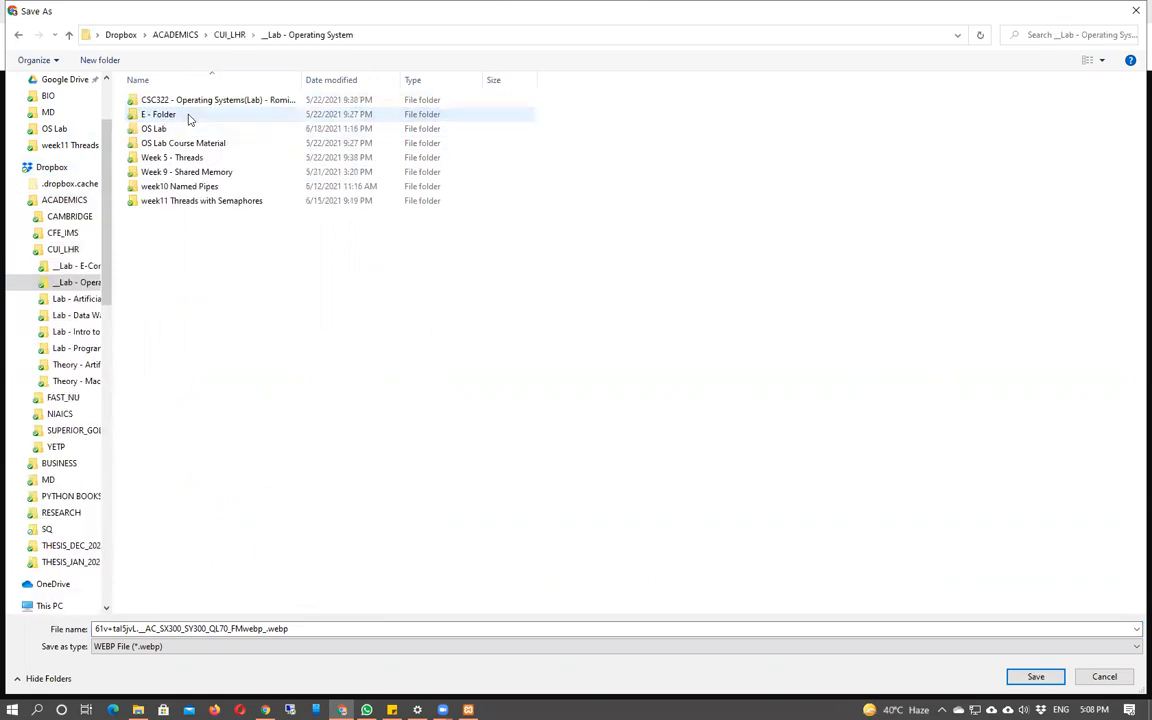
pyautogui.click(226, 34)
pyautogui.click(179, 104)
pyautogui.doubleClick(179, 105)
pyautogui.doubleClick(175, 118)
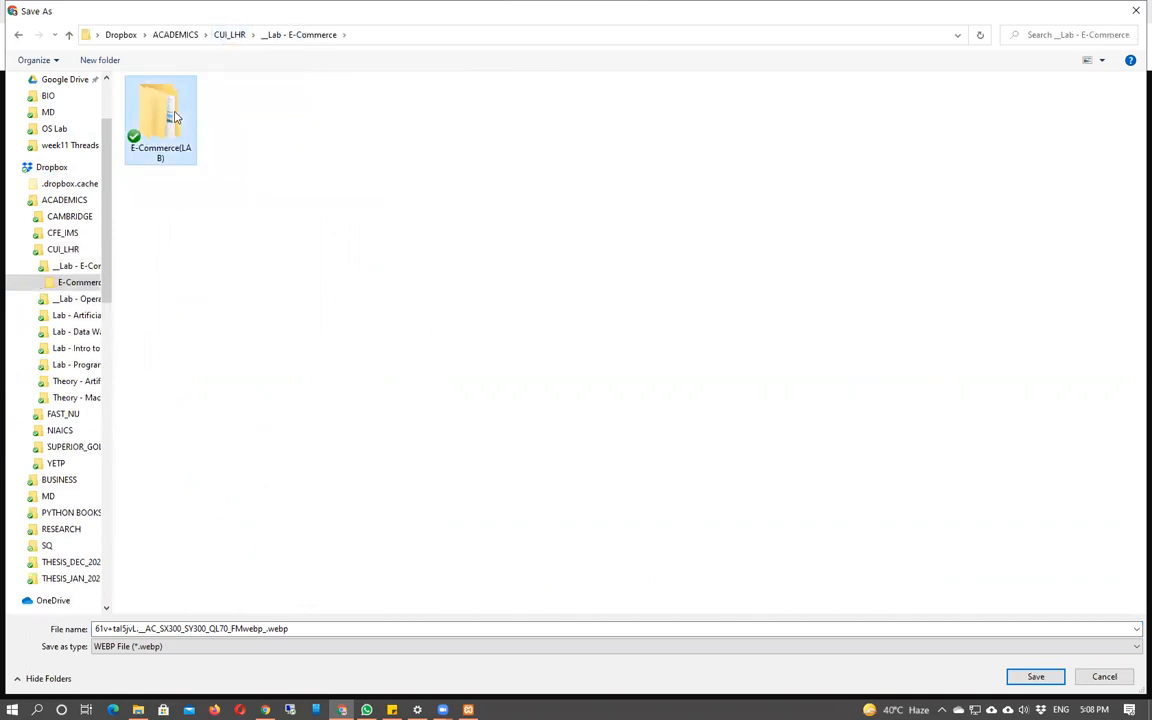
pyautogui.click(186, 102)
pyautogui.doubleClick(186, 104)
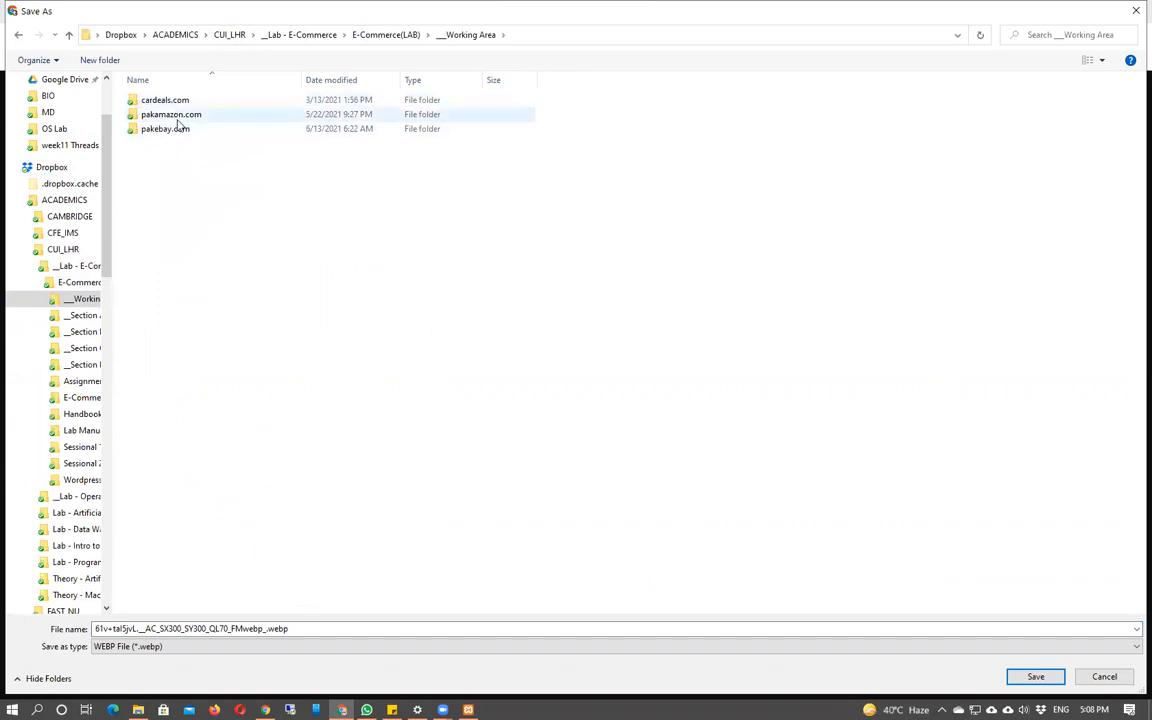
pyautogui.doubleClick(204, 129)
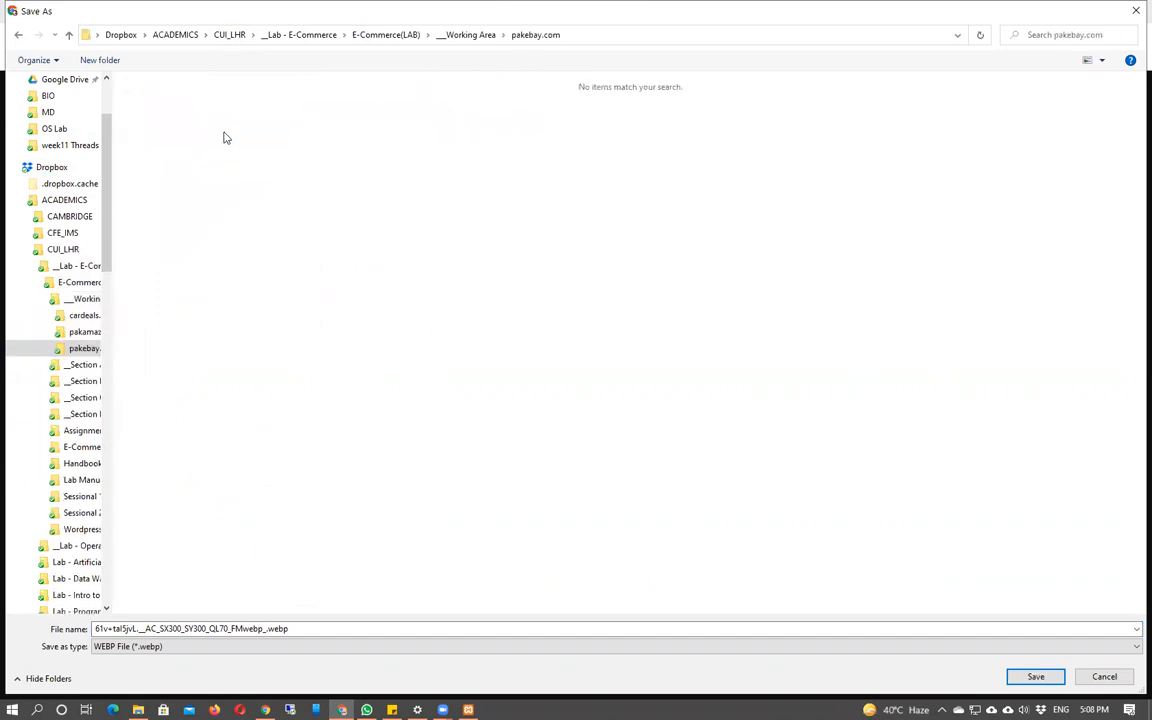
# - Name the image file keyboard.webp and save it in the pakebay.com folder
pyautogui.click(232, 628)
pyautogui.click(234, 628)
pyautogui.click(268, 629)
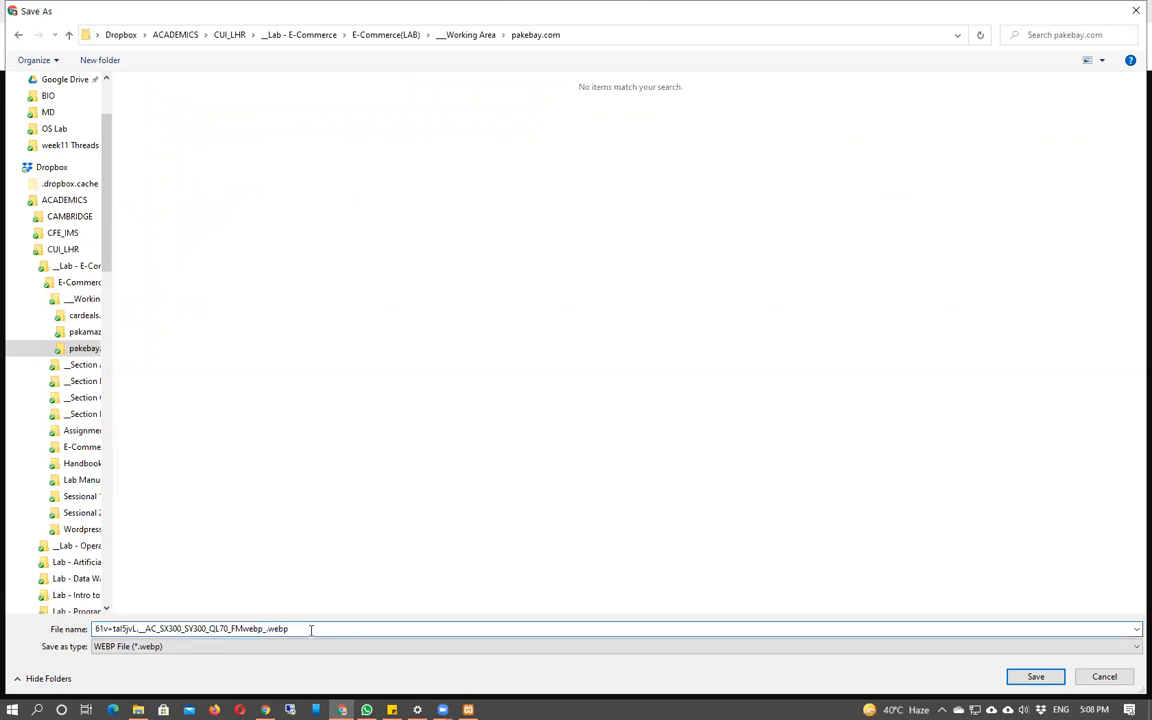
pyautogui.press('BackSpace')
pyautogui.press('BackSpace')
pyautogui.press('BackSpace')
pyautogui.press('BackSpace')
pyautogui.press('BackSpace')
pyautogui.press('BackSpace')
pyautogui.press('BackSpace')
pyautogui.press('BackSpace')
pyautogui.press('BackSpace')
pyautogui.press('BackSpace')
pyautogui.press('BackSpace')
pyautogui.press('BackSpace')
pyautogui.press('BackSpace')
pyautogui.press('BackSpace')
pyautogui.press('BackSpace')
pyautogui.press('BackSpace')
pyautogui.press('BackSpace')
pyautogui.press('BackSpace')
pyautogui.press('BackSpace')
pyautogui.press('BackSpace')
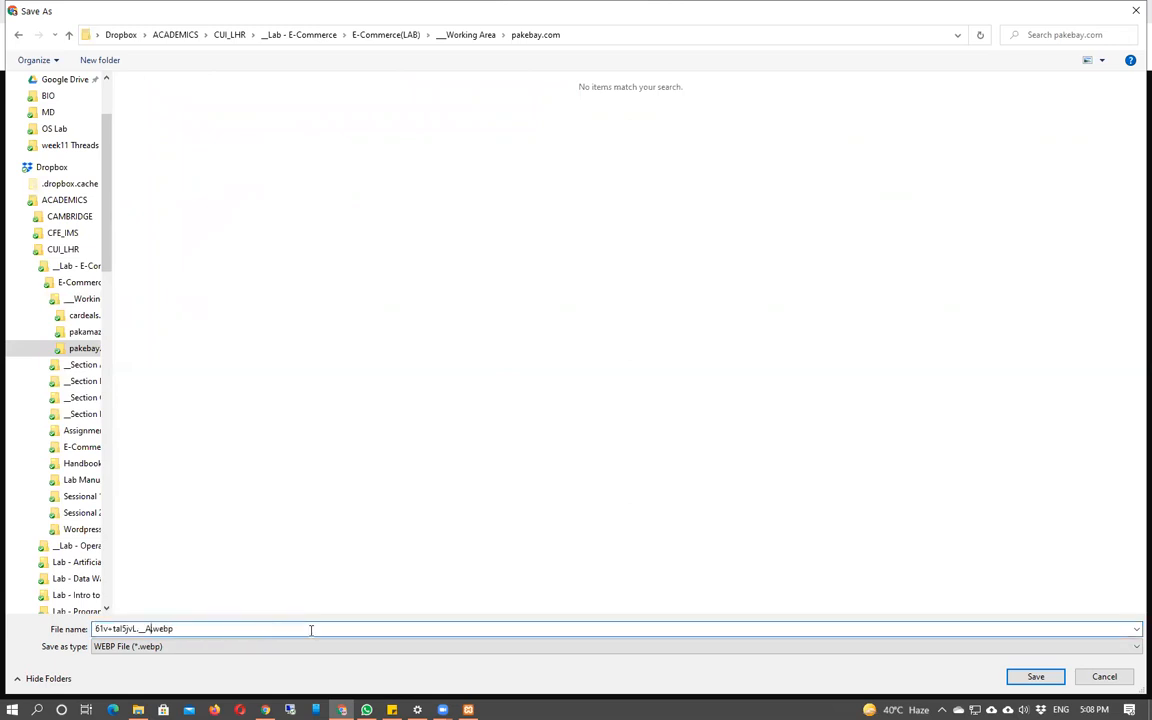
pyautogui.write('keyboar')
pyautogui.click(1030, 677)
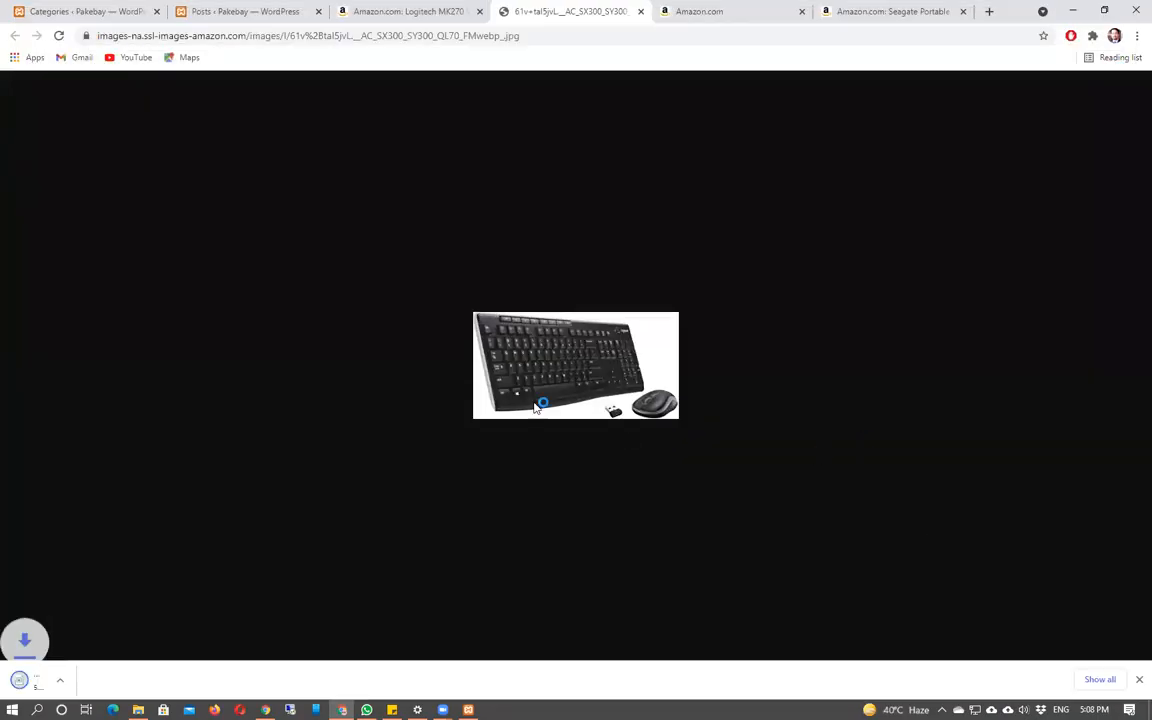
# - Return to the WordPress posts list and look at the categories available for filtering
pyautogui.click(755, 7)
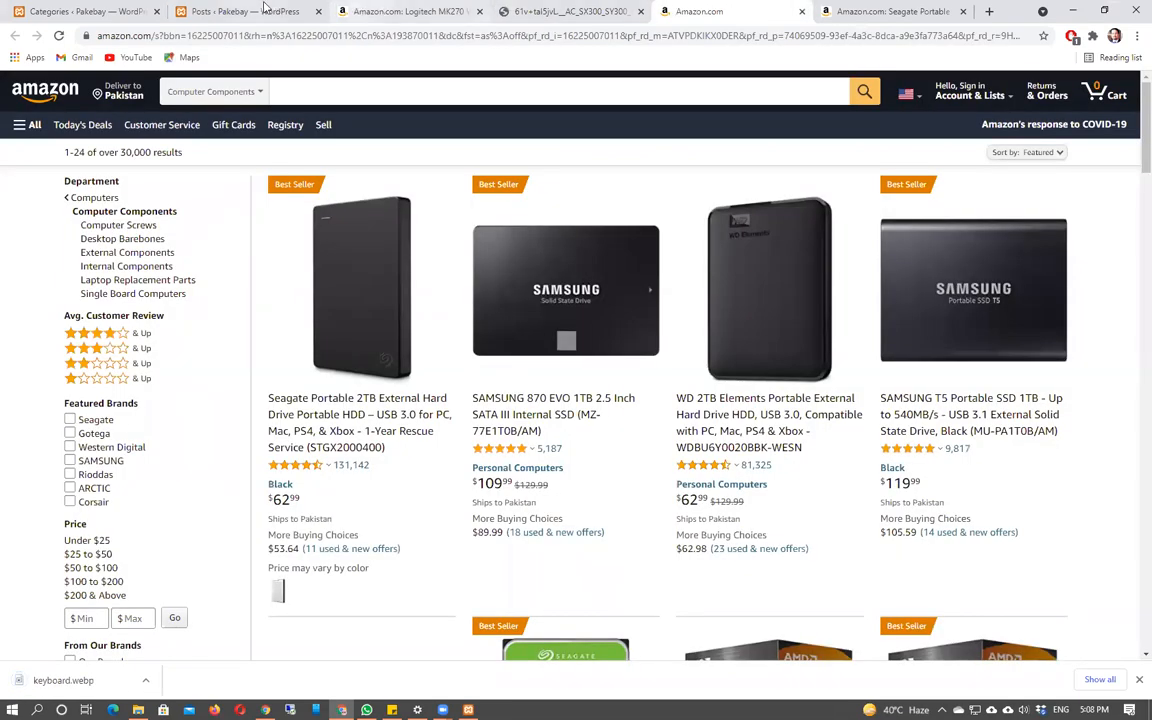
pyautogui.click(240, 11)
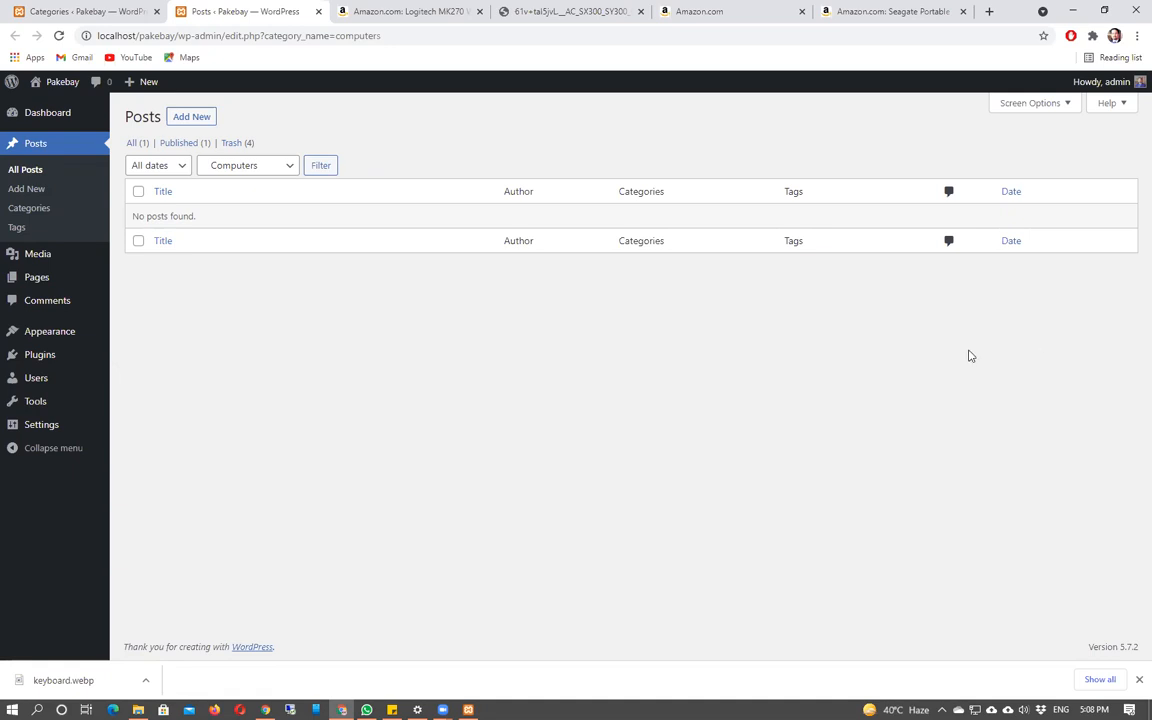
pyautogui.click(235, 168)
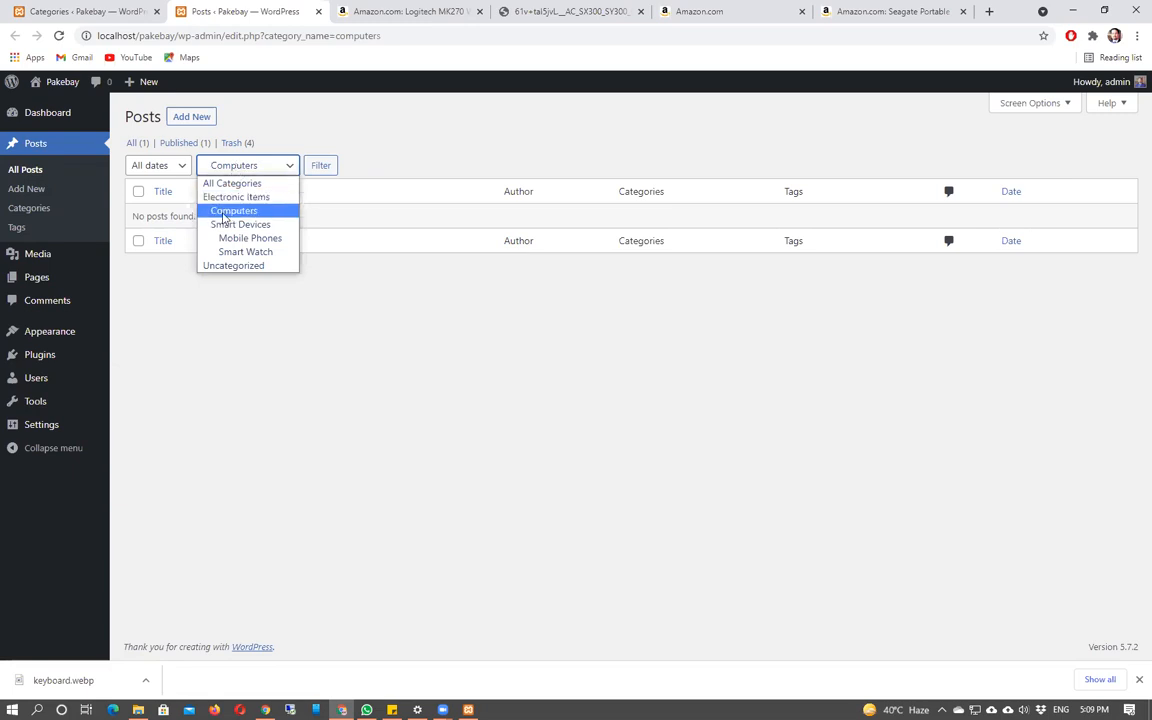
pyautogui.click(252, 131)
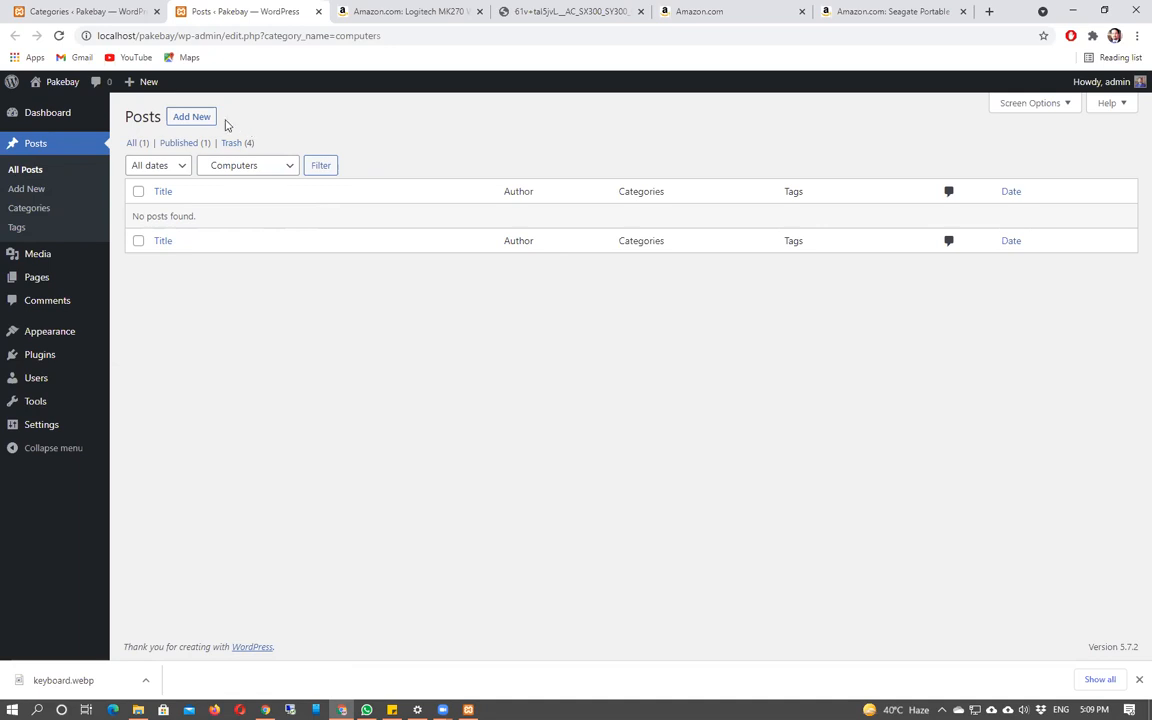
# - Create a new post and give it the full Logitech MK270 product title copied from the Amazon page
pyautogui.click(191, 116)
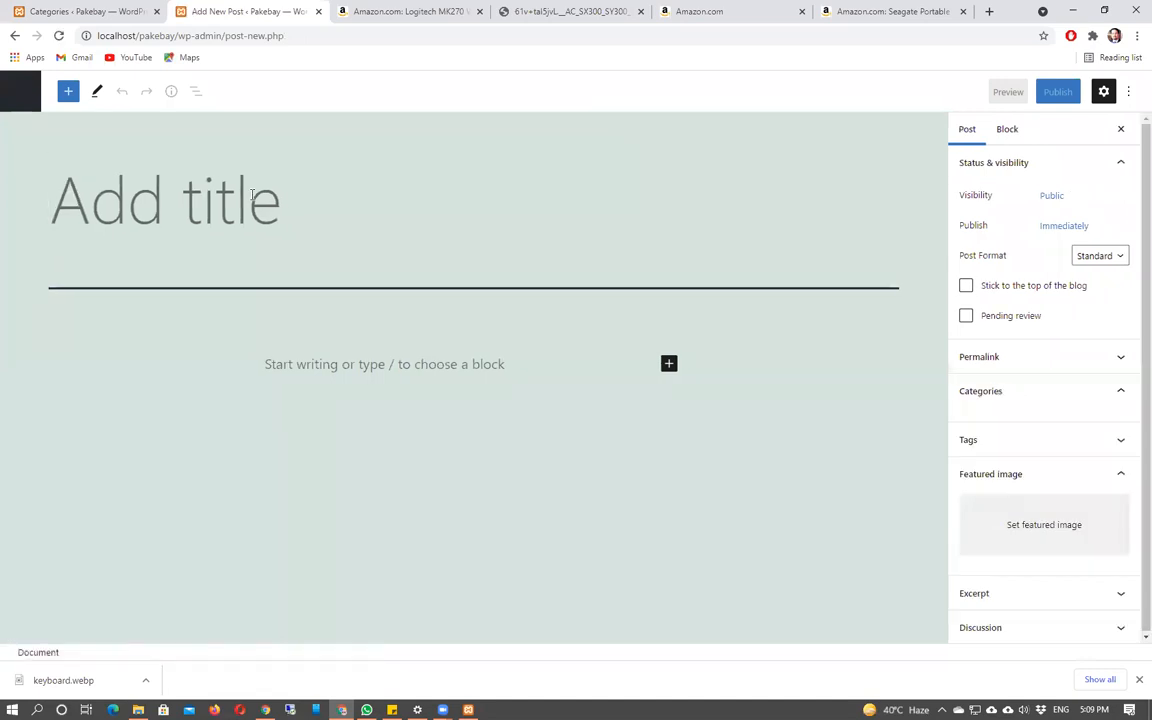
pyautogui.click(410, 9)
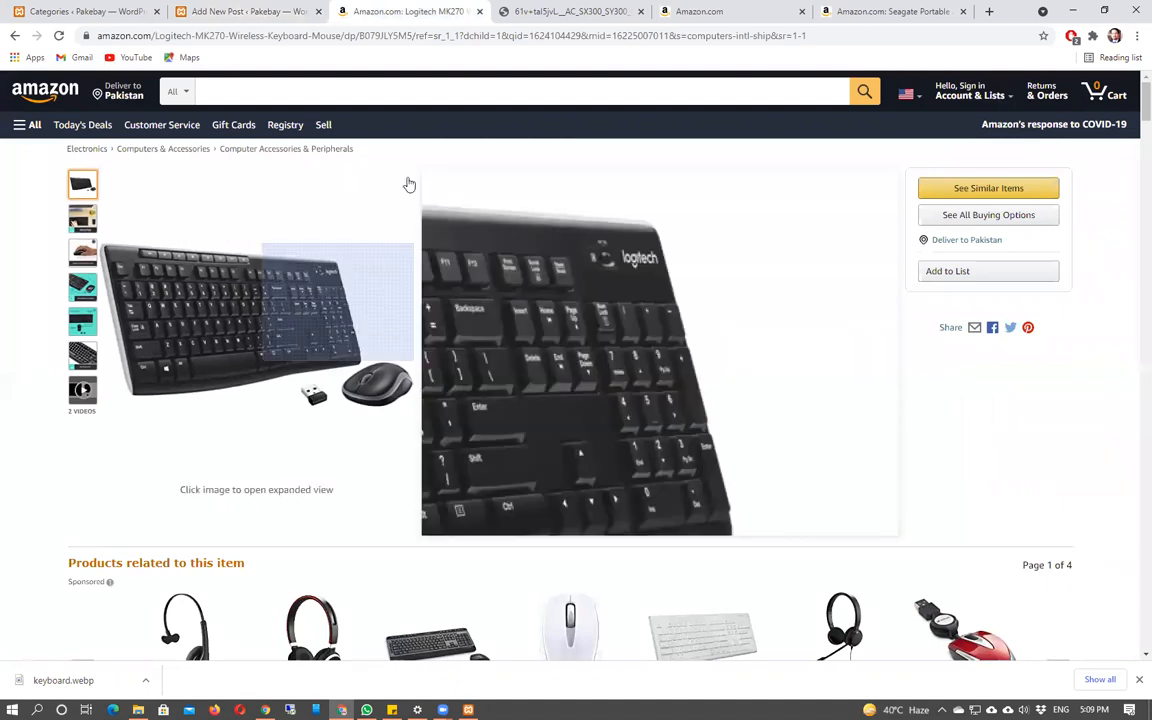
pyautogui.moveTo(793, 200); pyautogui.dragTo(429, 181)
pyautogui.hotkey('ctrl', 'c')
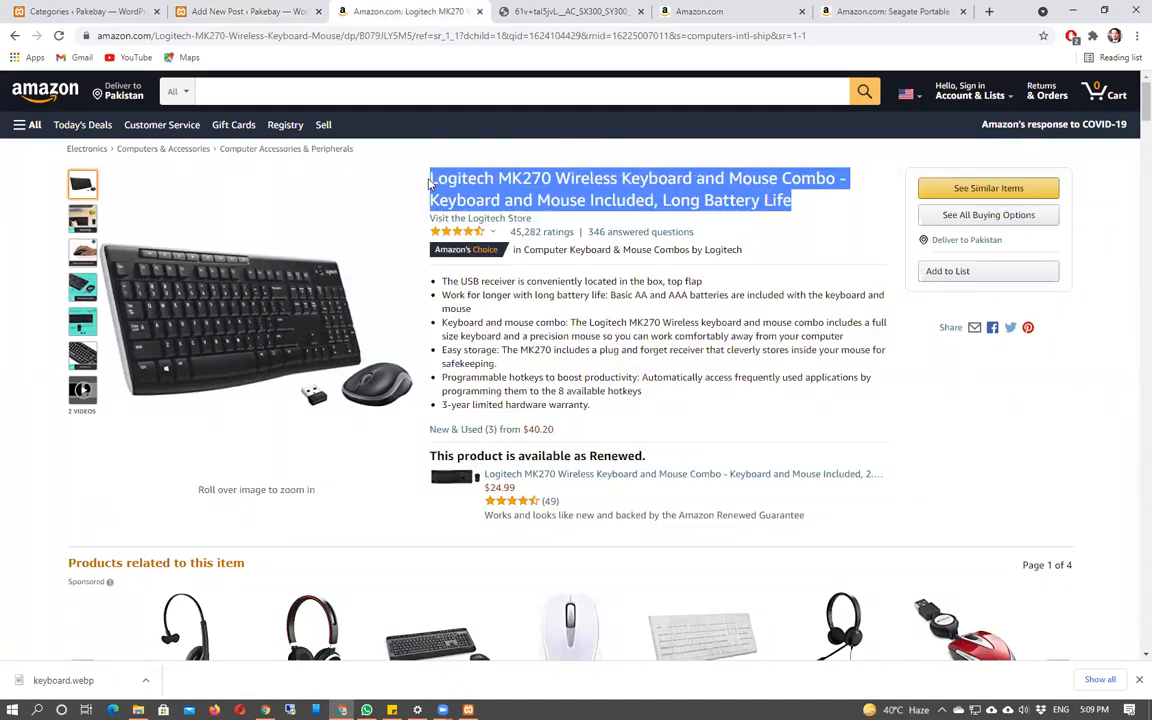
pyautogui.click(245, 11)
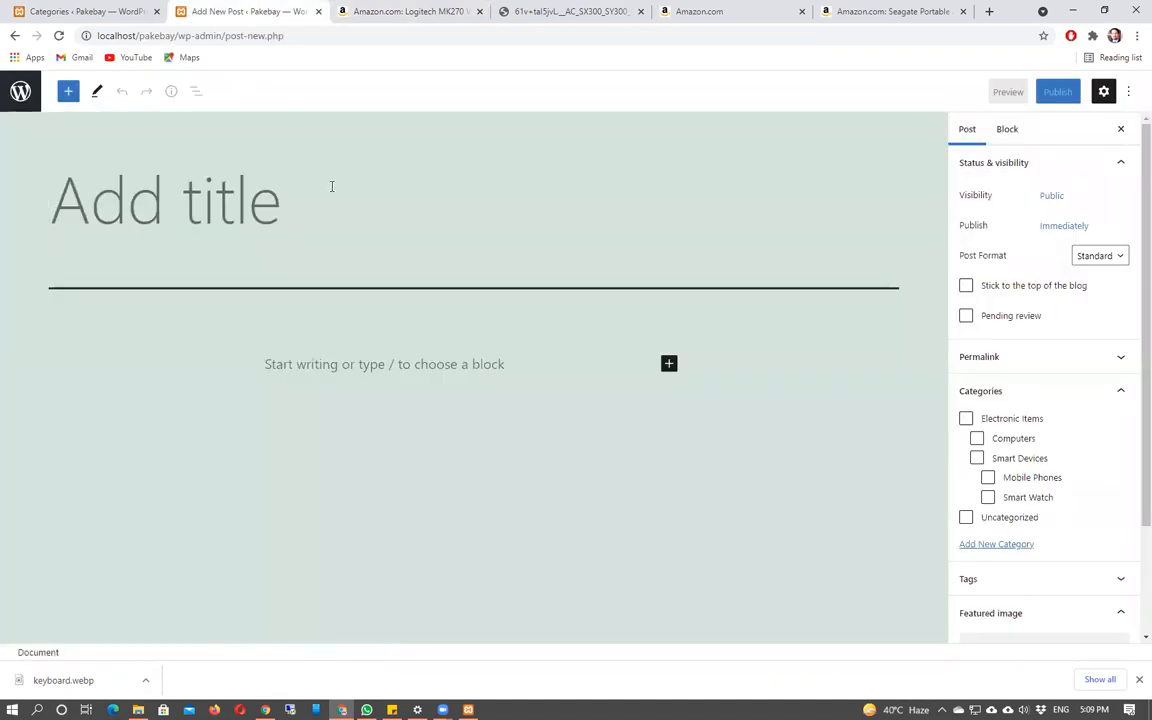
pyautogui.hotkey('ctrl', 'v')
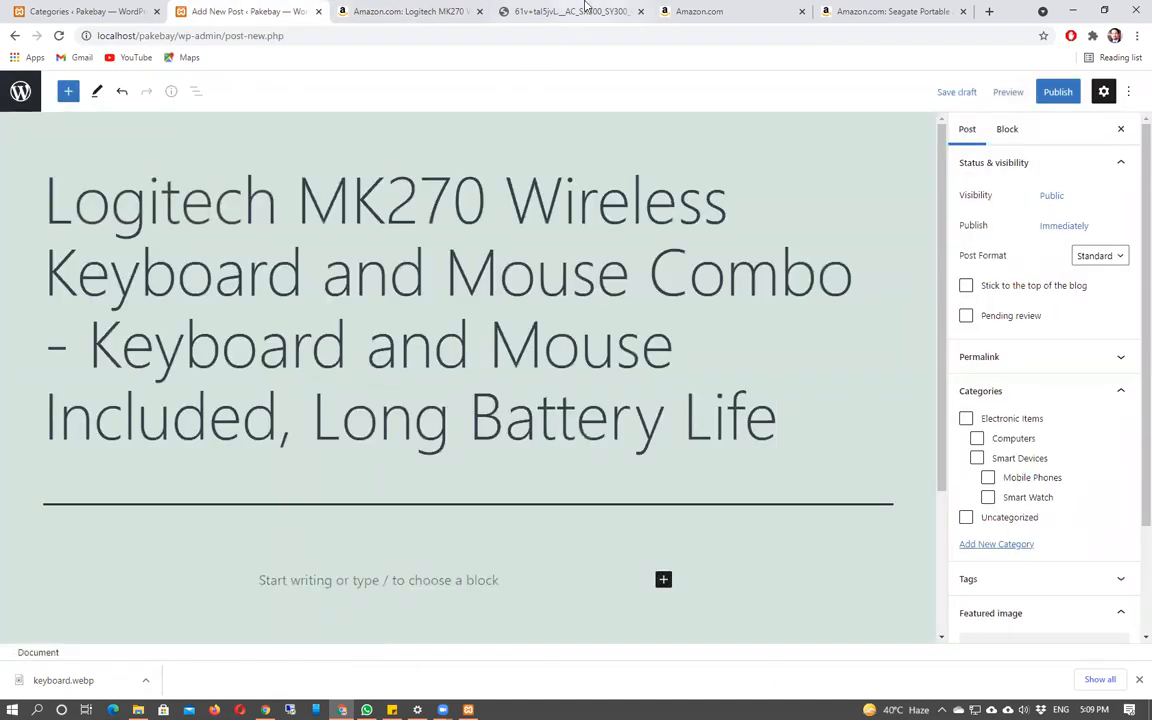
# - Fill the post body with the bulleted product features, from the USB receiver to the warranty, copied from the Logitech MK270 Amazon page
pyautogui.scroll(-3, 625, 231)
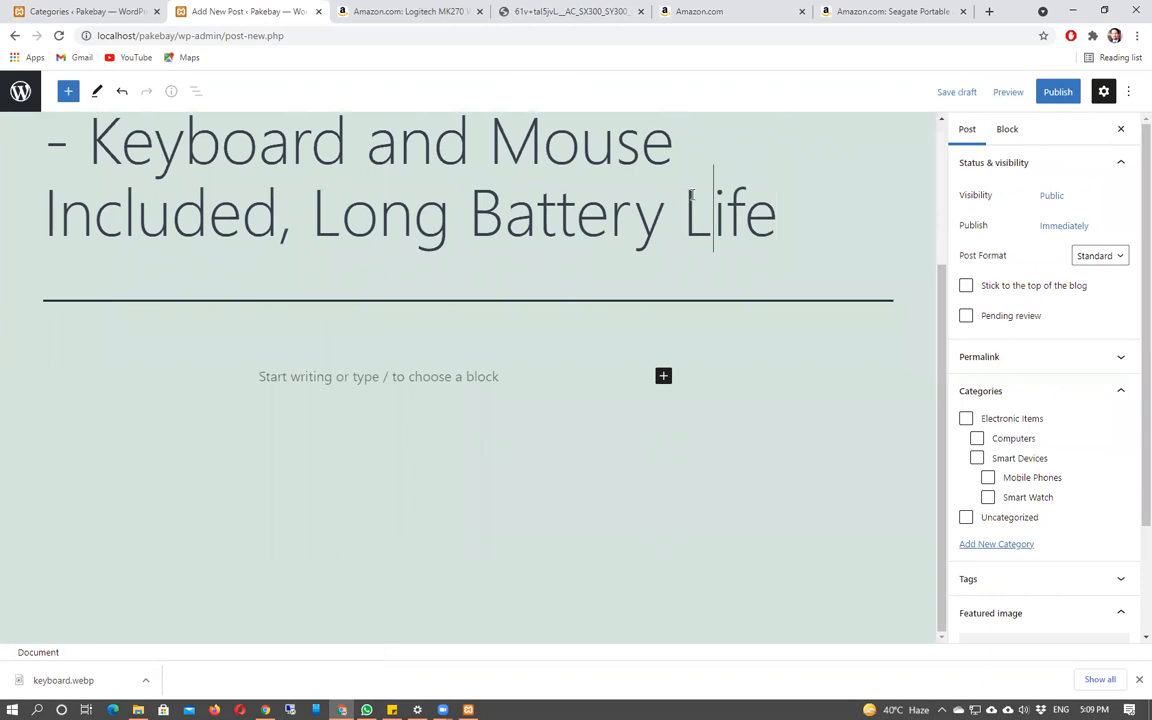
pyautogui.click(408, 396)
pyautogui.click(459, 9)
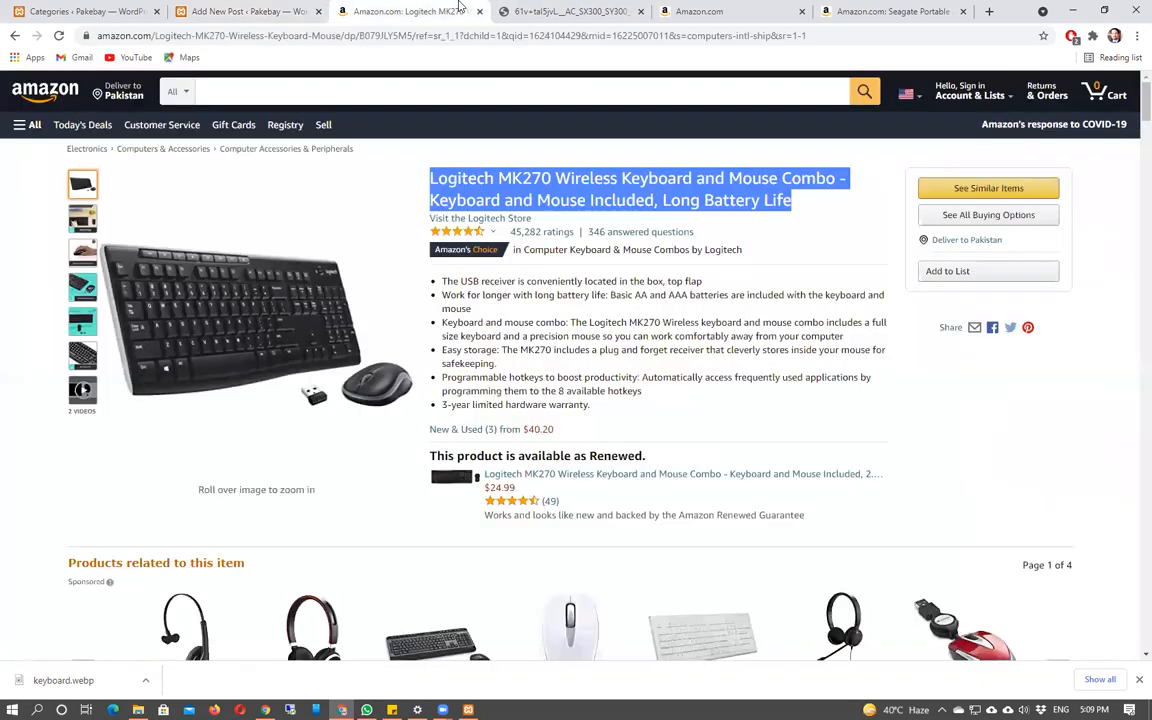
pyautogui.moveTo(433, 288); pyautogui.dragTo(613, 407)
pyautogui.hotkey('ctrl', 'c')
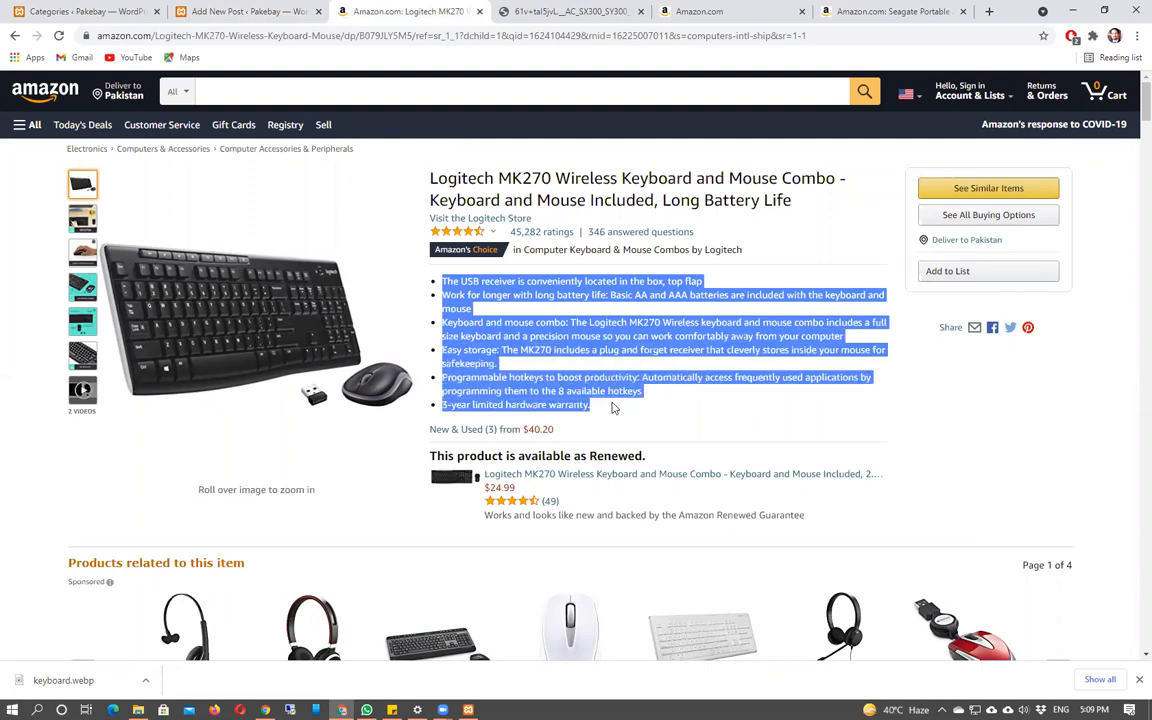
pyautogui.hotkey('alt', 'Tab')
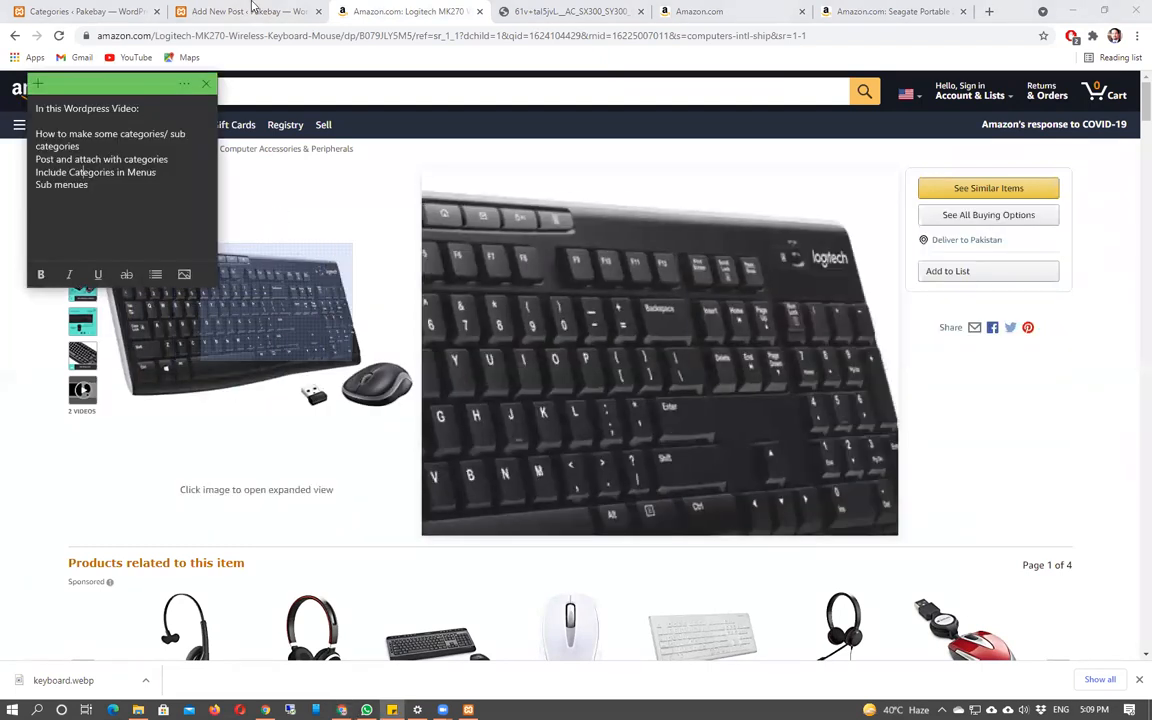
pyautogui.click(250, 10)
pyautogui.click(286, 389)
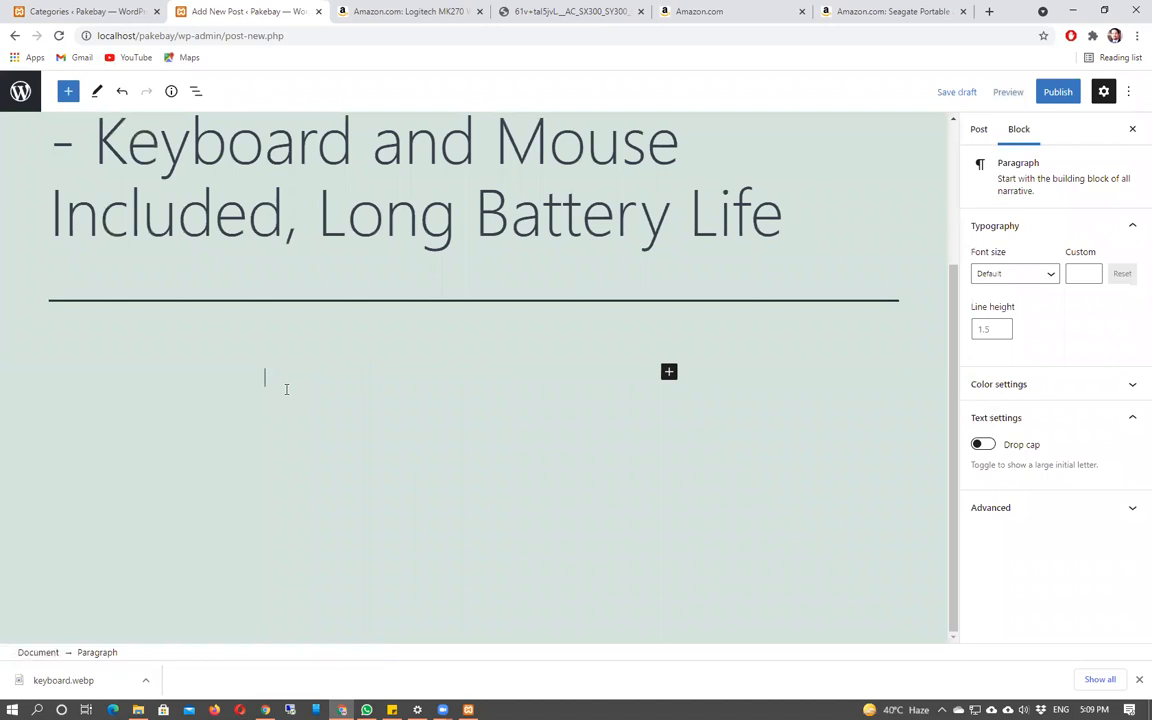
pyautogui.hotkey('ctrl', 'v')
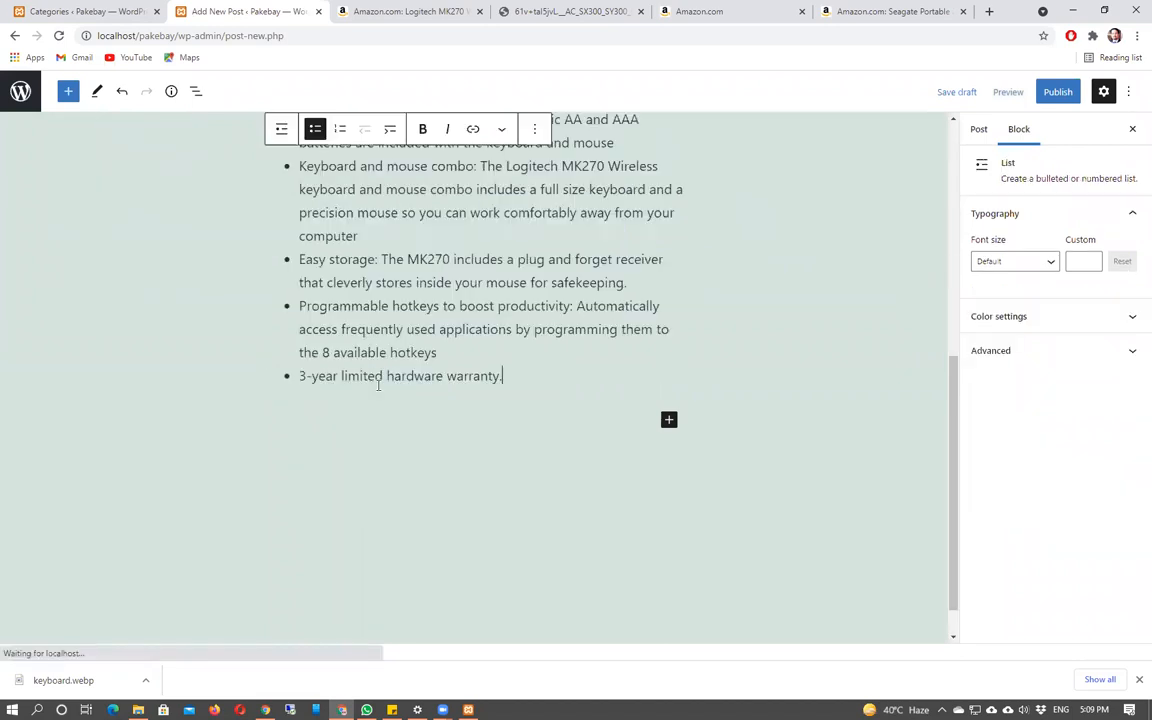
pyautogui.scroll(3, 595, 475)
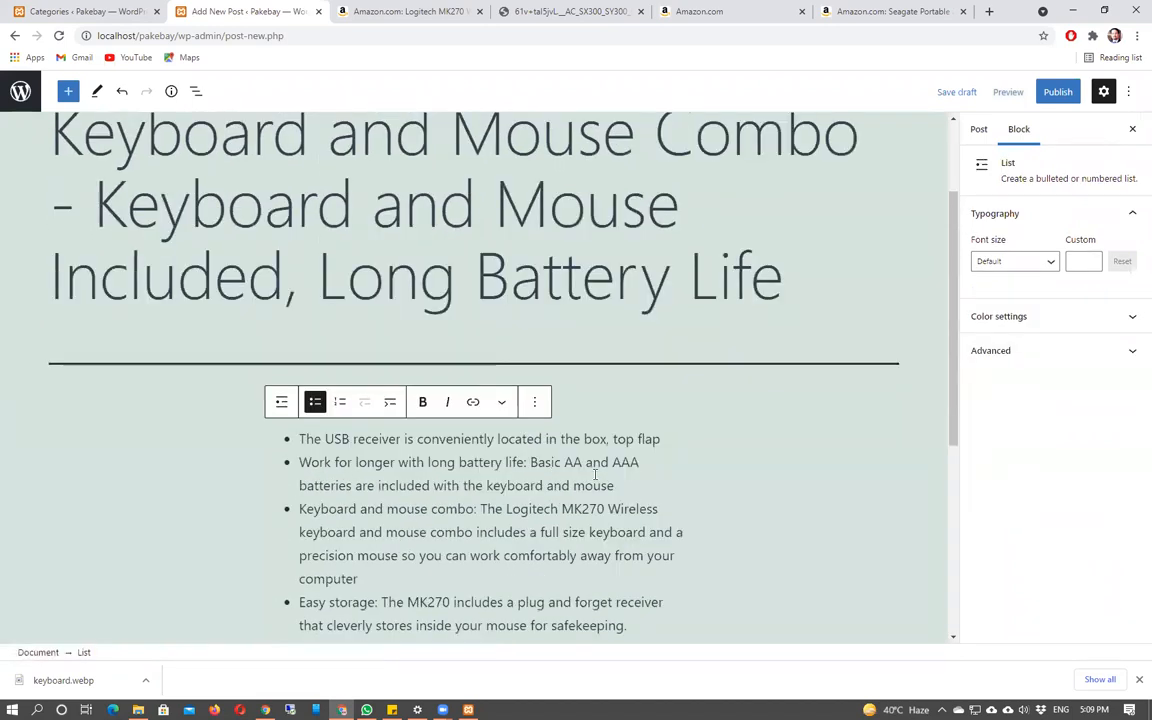
# - Show the post's category options and open the featured image chooser ready for uploading files
pyautogui.click(841, 404)
pyautogui.click(1030, 391)
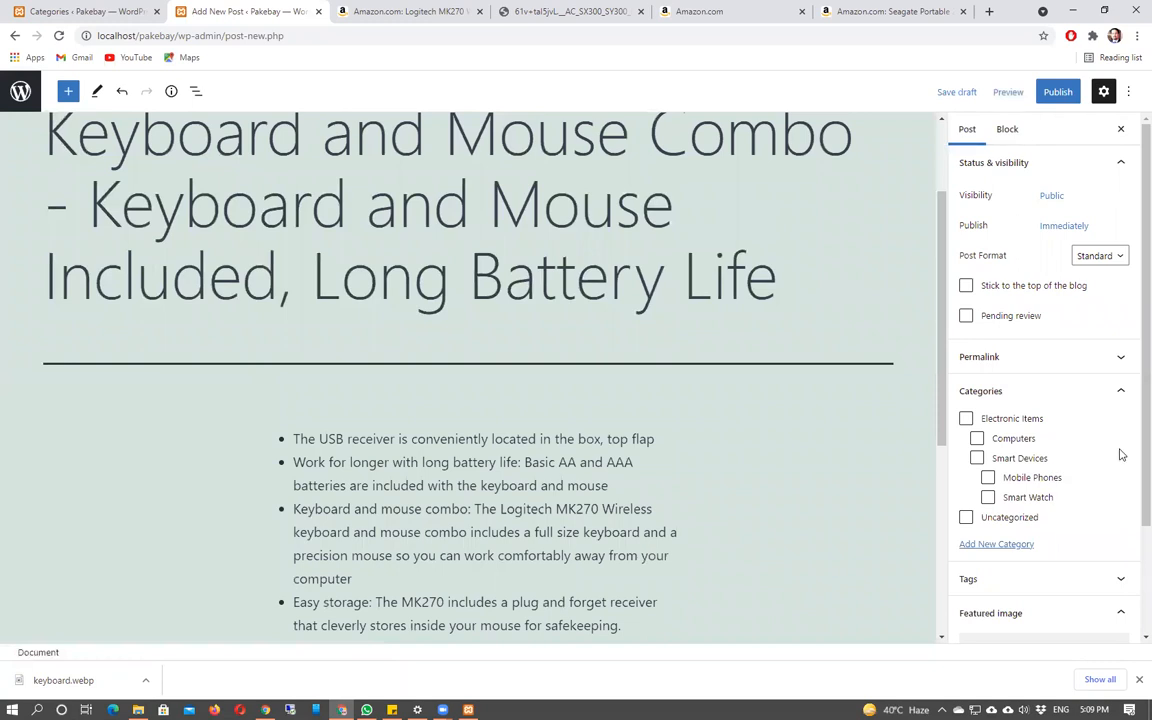
pyautogui.scroll(-3, 1121, 455)
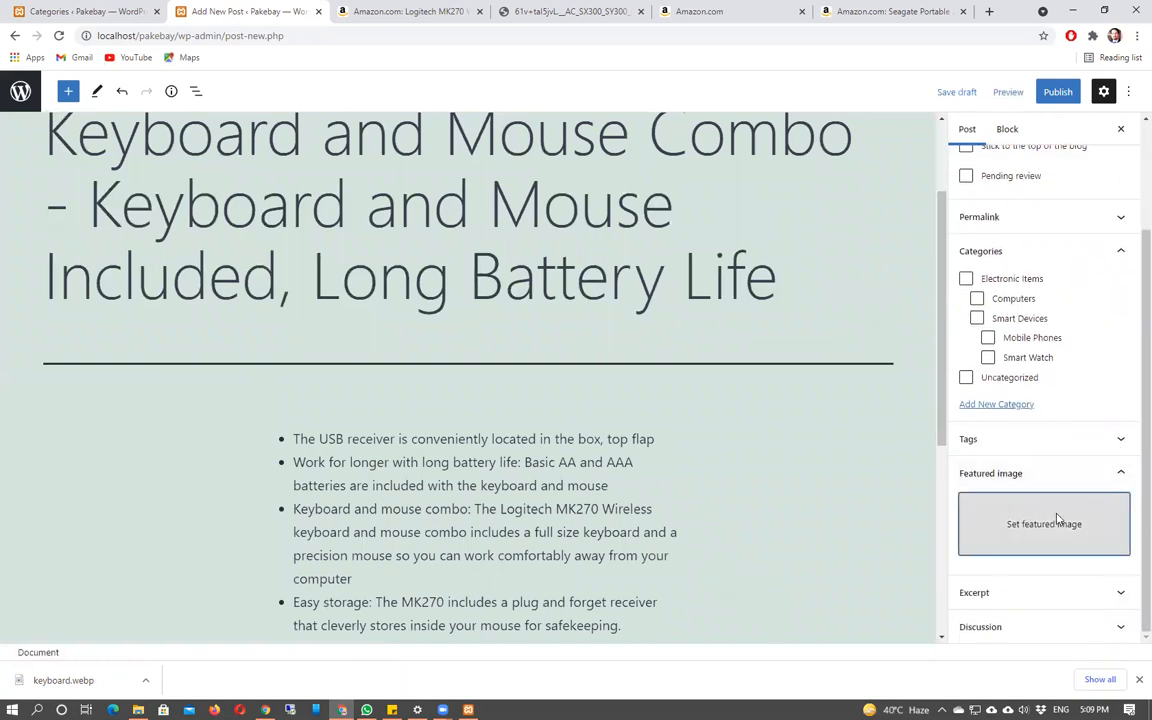
pyautogui.click(1044, 523)
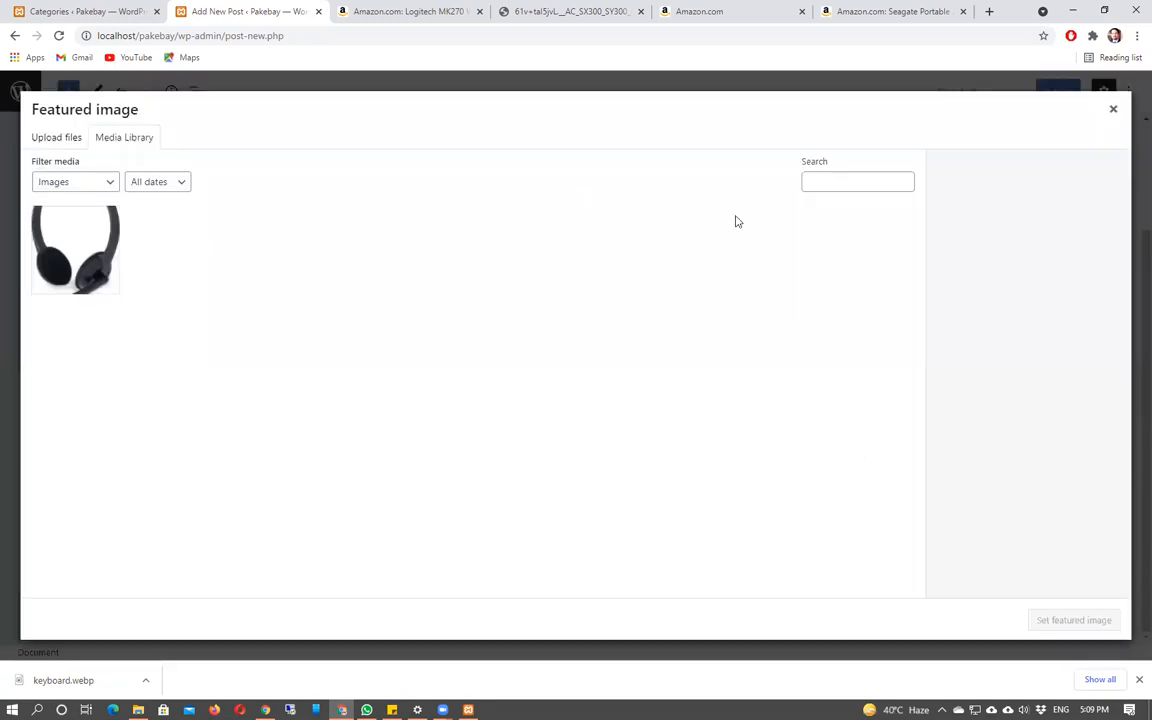
pyautogui.click(67, 140)
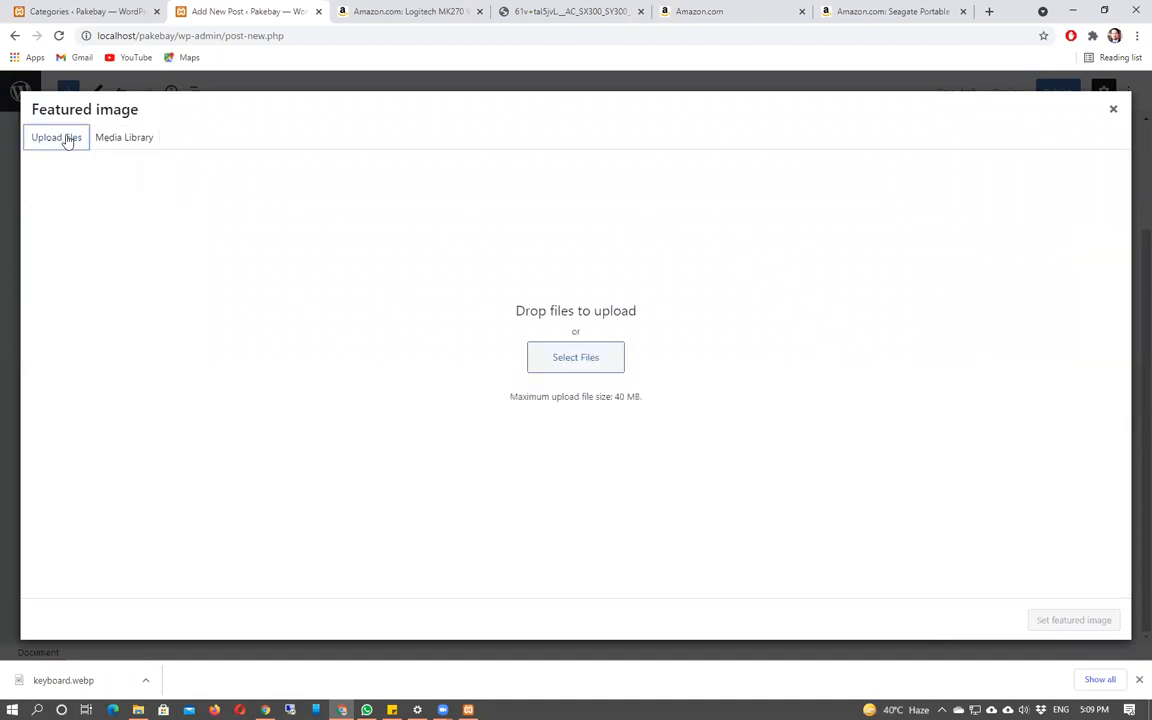
# - Try to upload keyboard.jpg from the pakebay.com folder as the featured image, and dismiss the upload notice
pyautogui.click(577, 357)
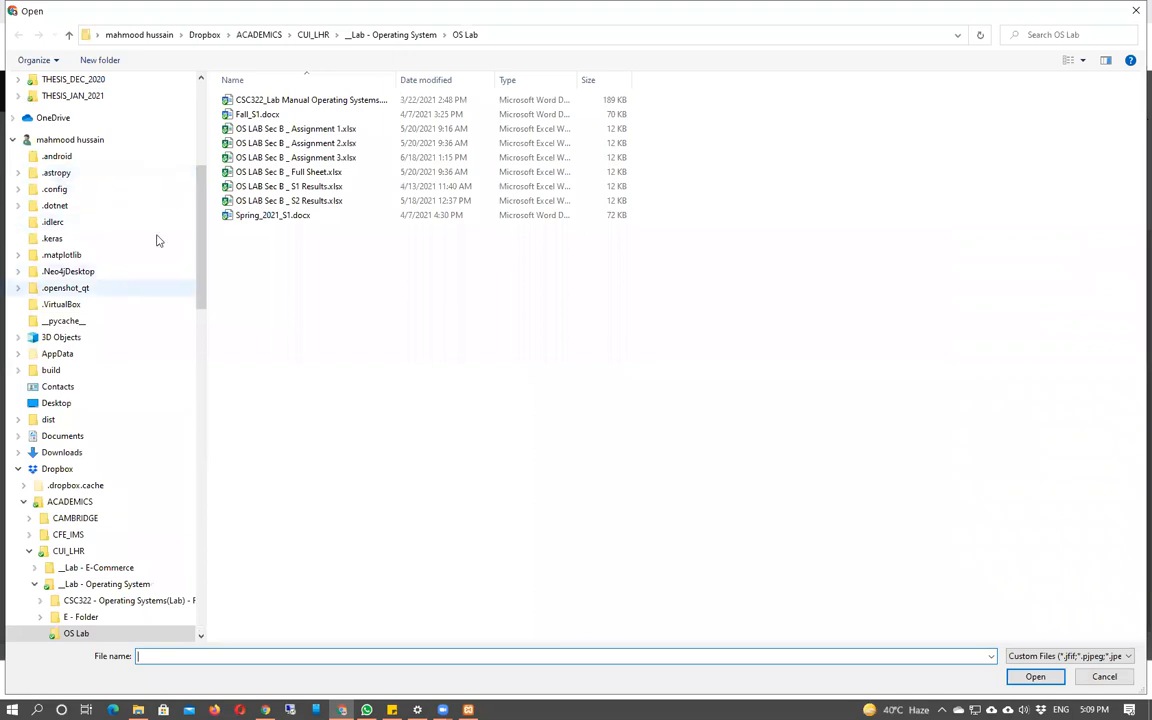
pyautogui.click(308, 37)
pyautogui.doubleClick(290, 101)
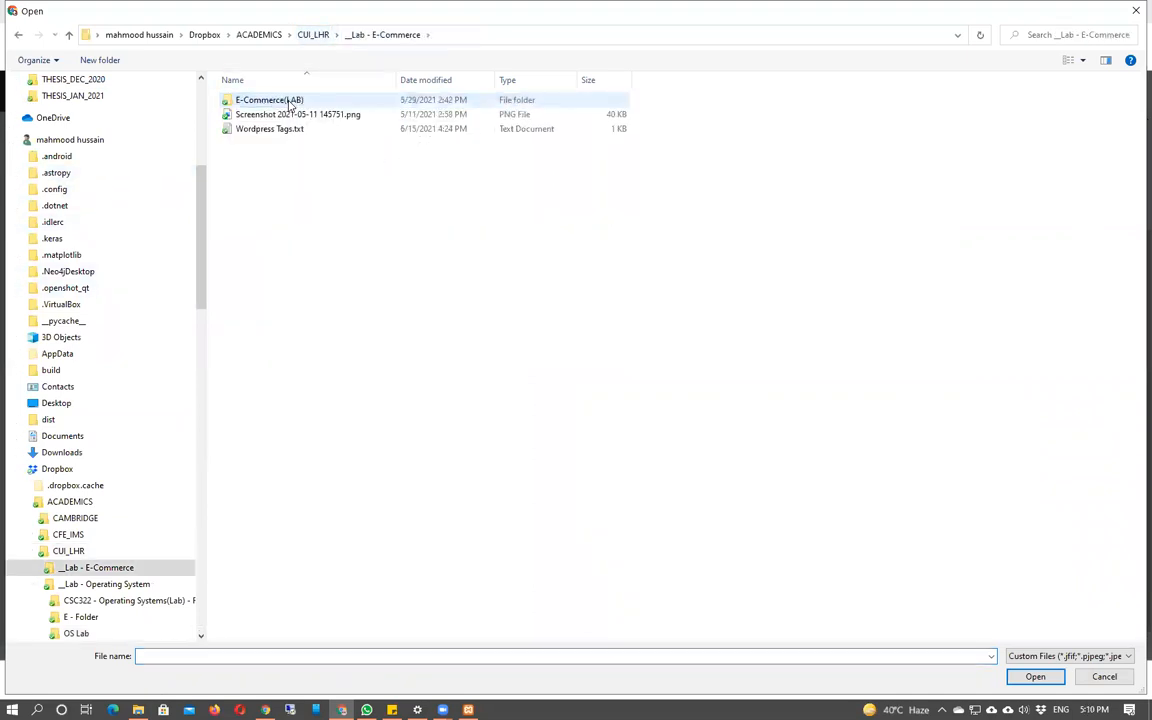
pyautogui.doubleClick(290, 101)
pyautogui.doubleClick(290, 101)
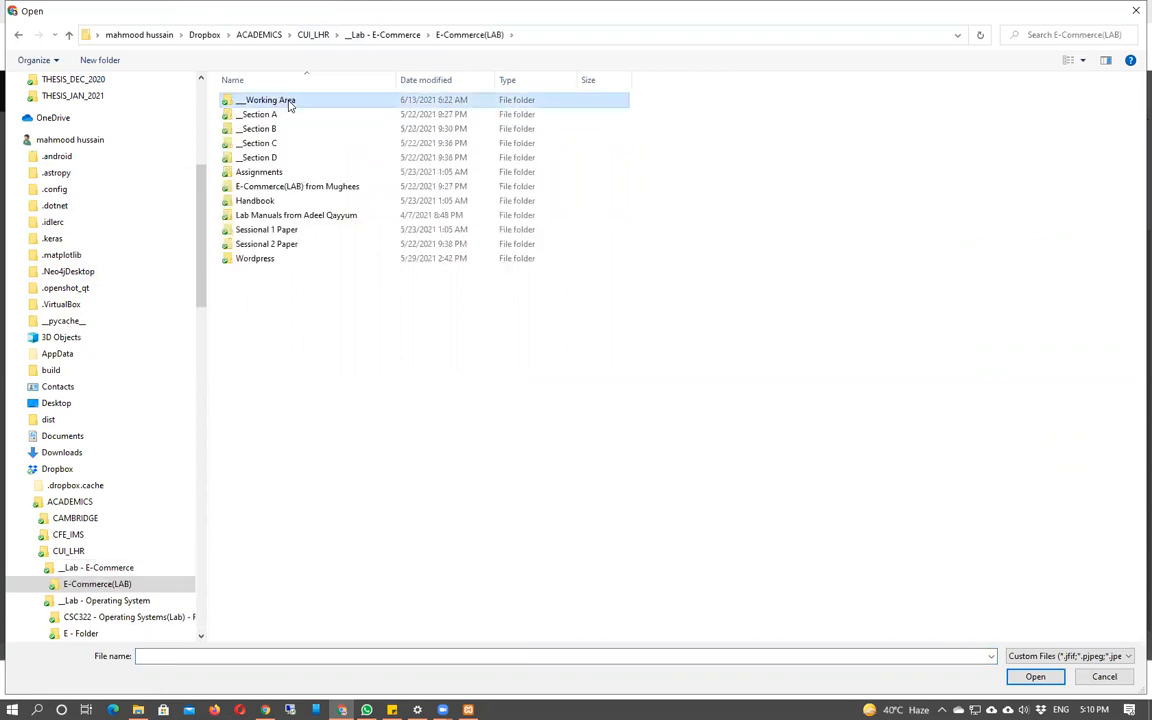
pyautogui.doubleClick(278, 129)
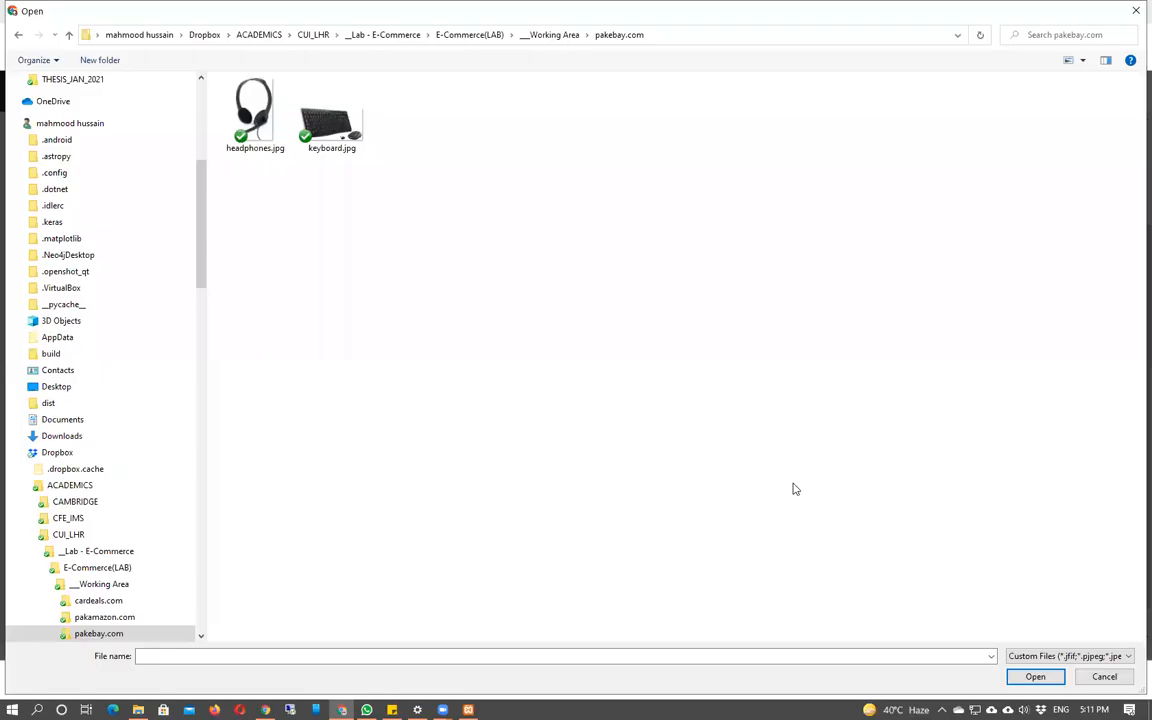
pyautogui.click(350, 145)
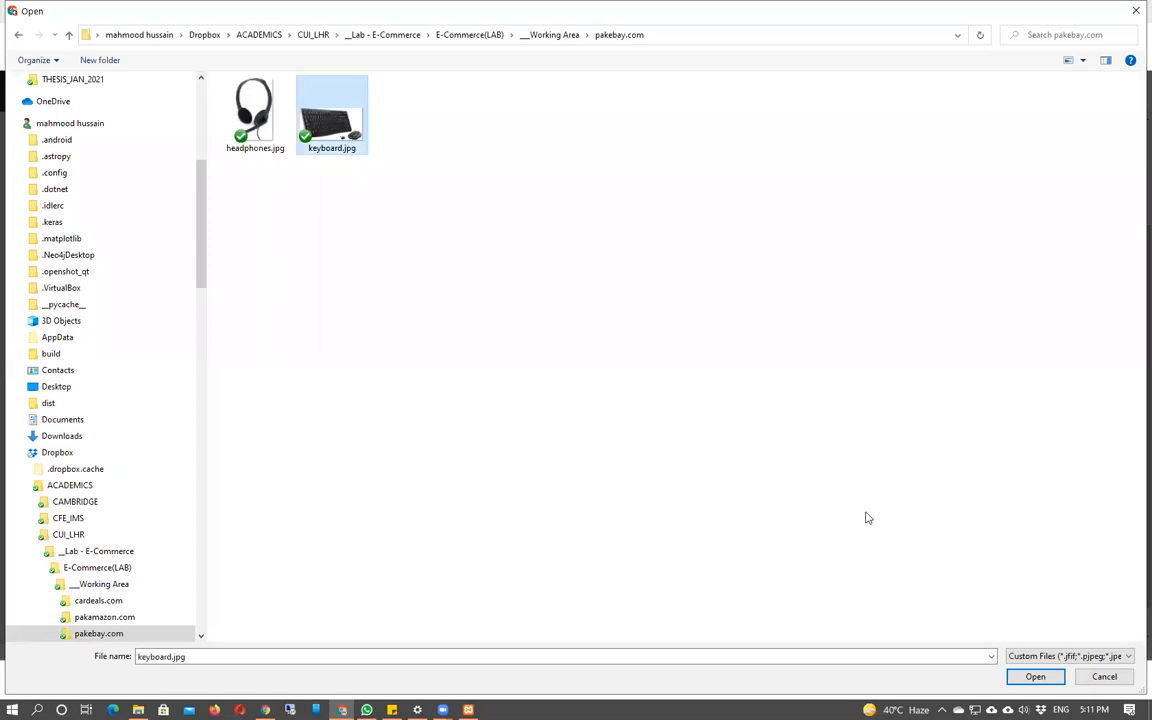
pyautogui.click(1035, 676)
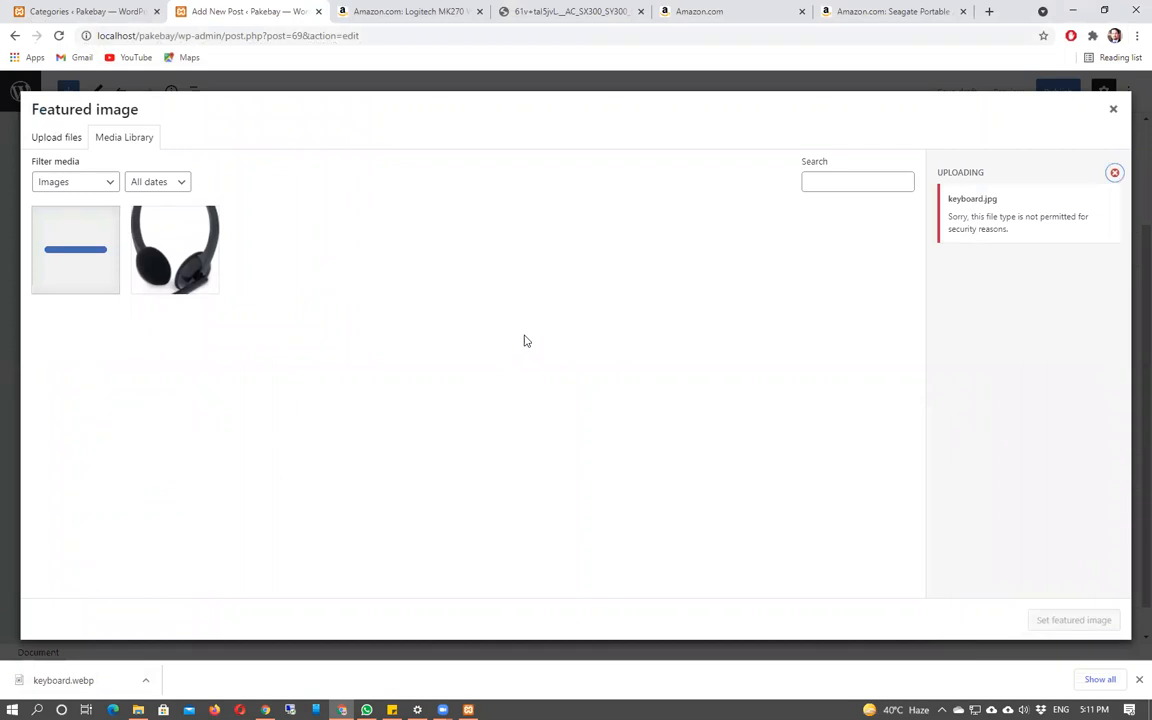
pyautogui.click(1115, 173)
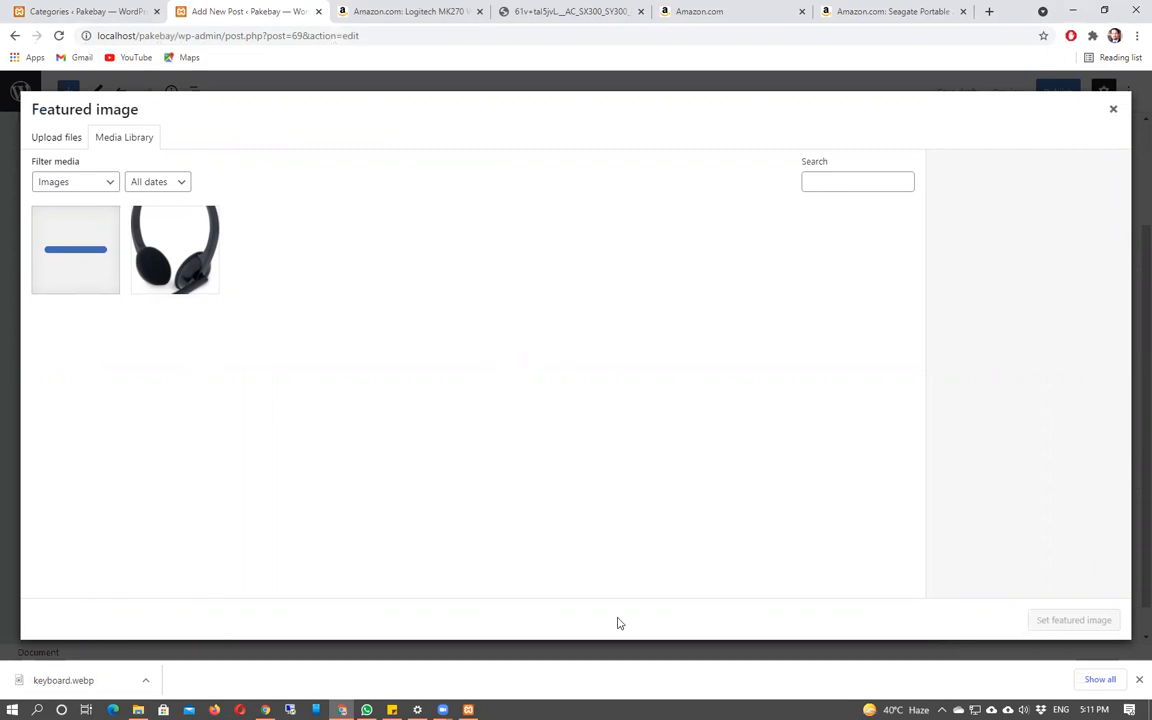
# - Search Google Images for "keyboard", replacing the Amazon image page
pyautogui.hotkey('ctrl', 'Tab')
pyautogui.hotkey('ctrl', 'Tab')
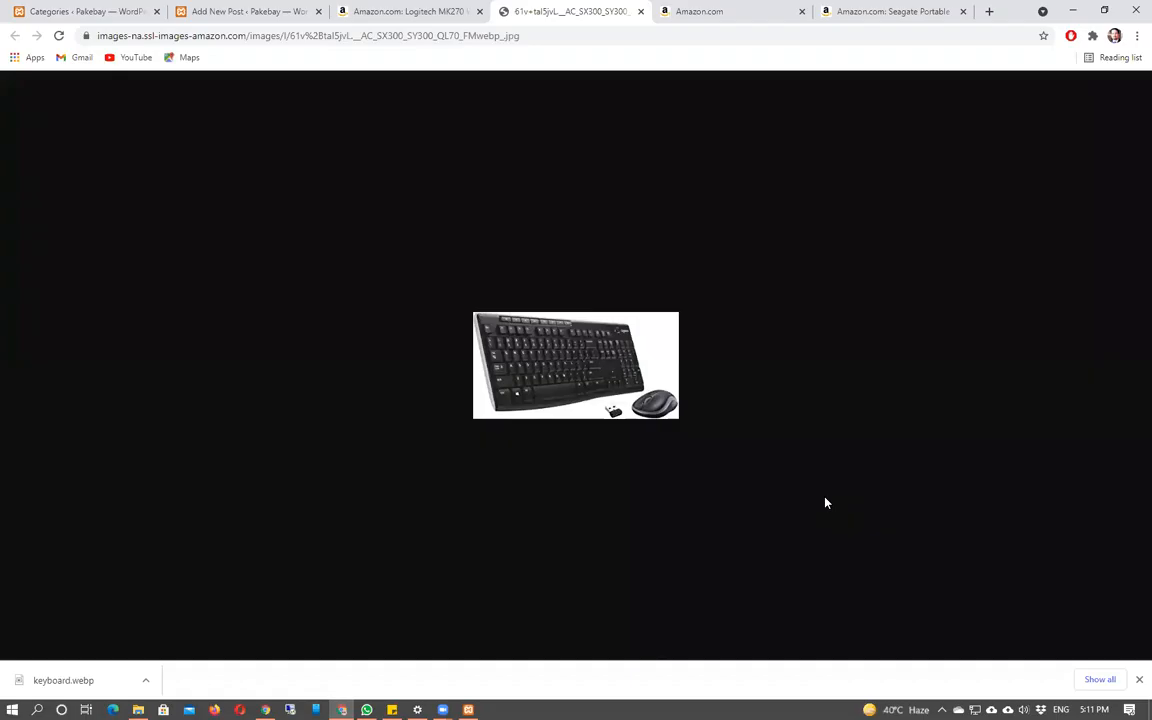
pyautogui.click(489, 35)
pyautogui.write('ke')
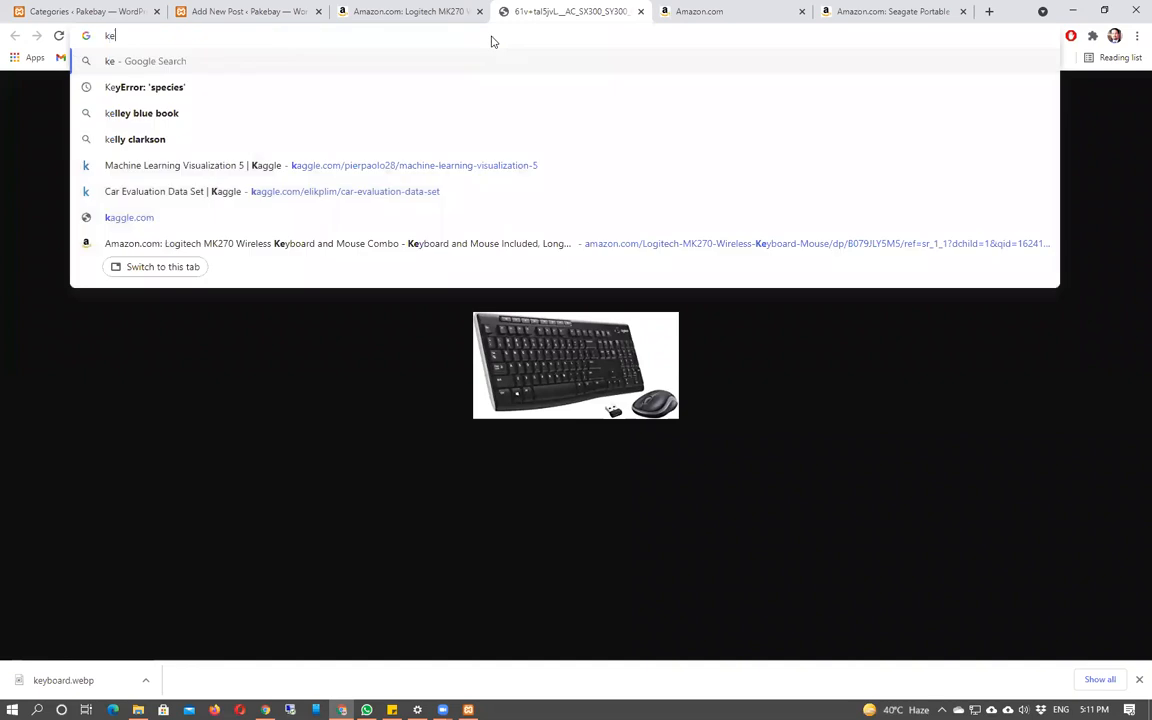
pyautogui.write('yboard')
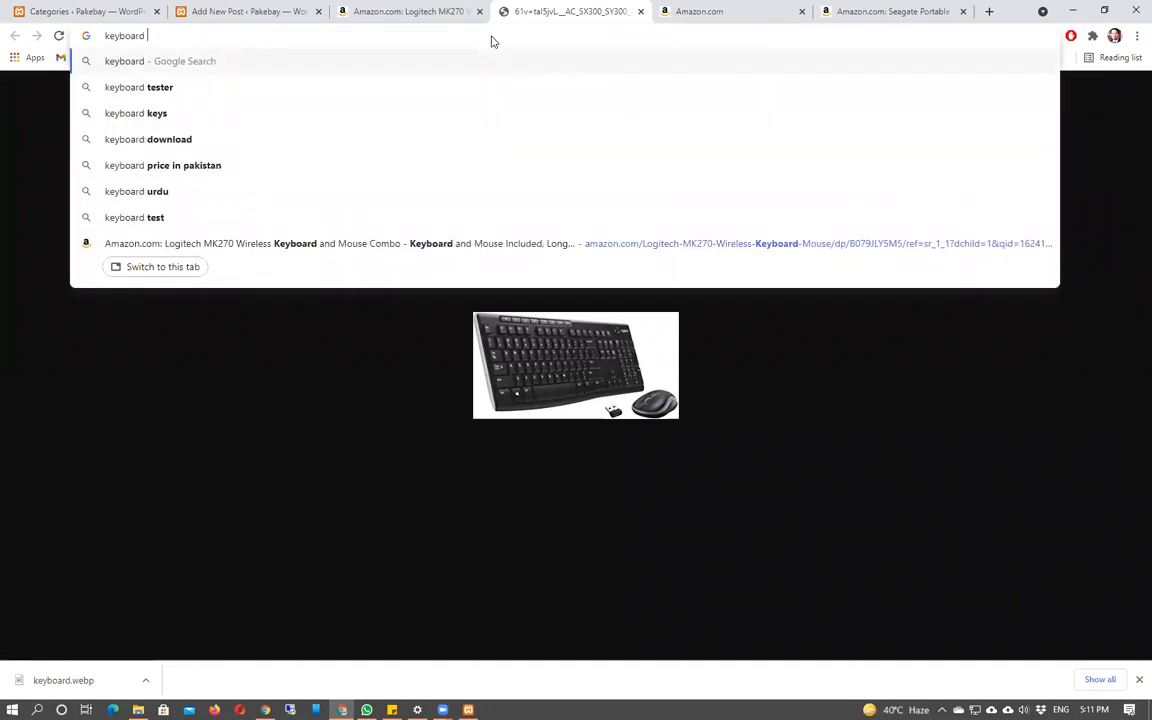
pyautogui.press('Return')
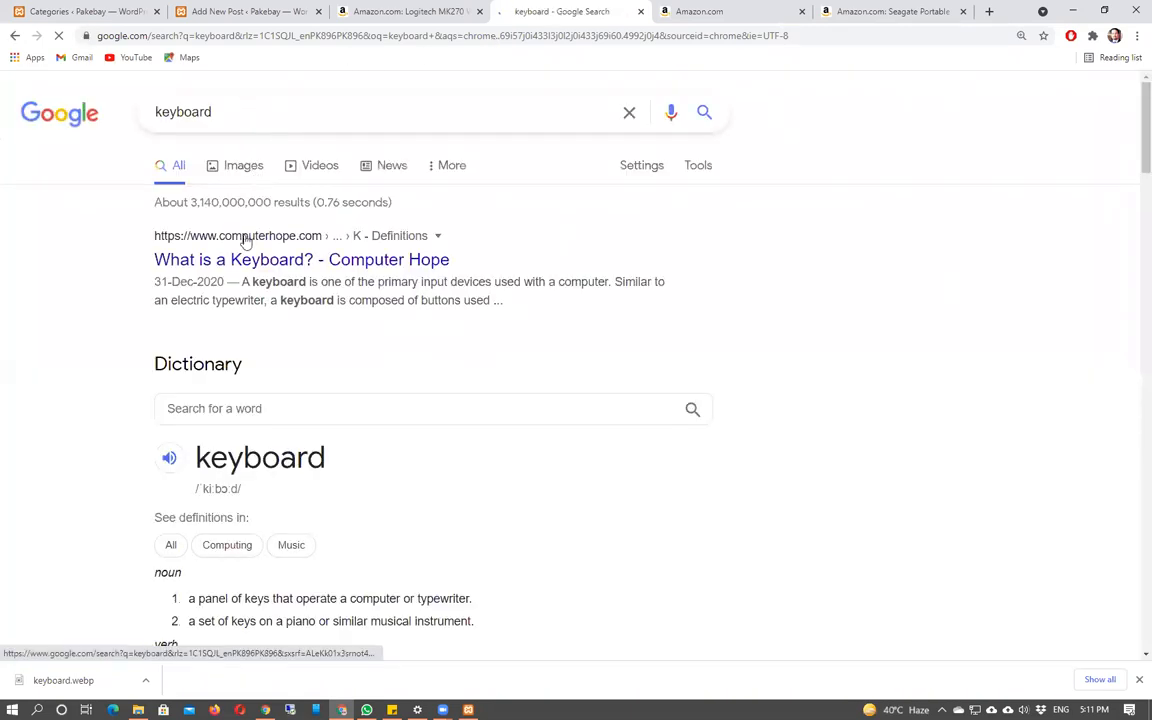
pyautogui.click(250, 170)
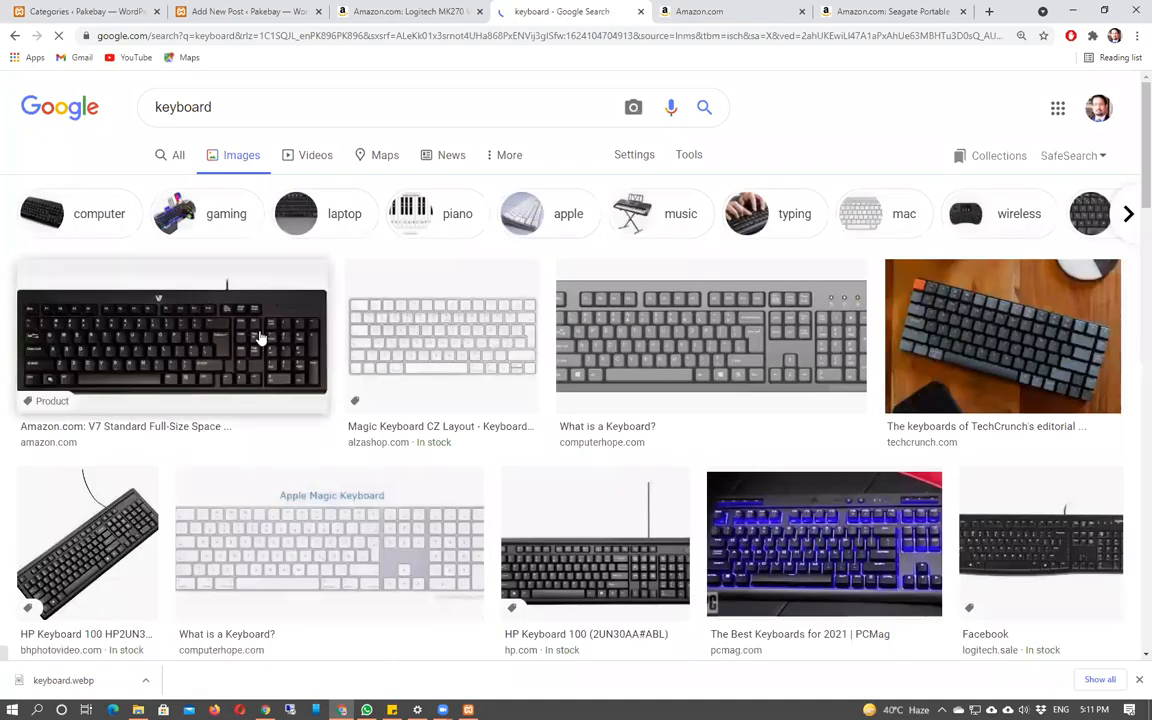
# - View Amazon's V7 Standard keyboard image in its own tab and return to the image results
pyautogui.click(258, 338)
pyautogui.rightClick(689, 262)
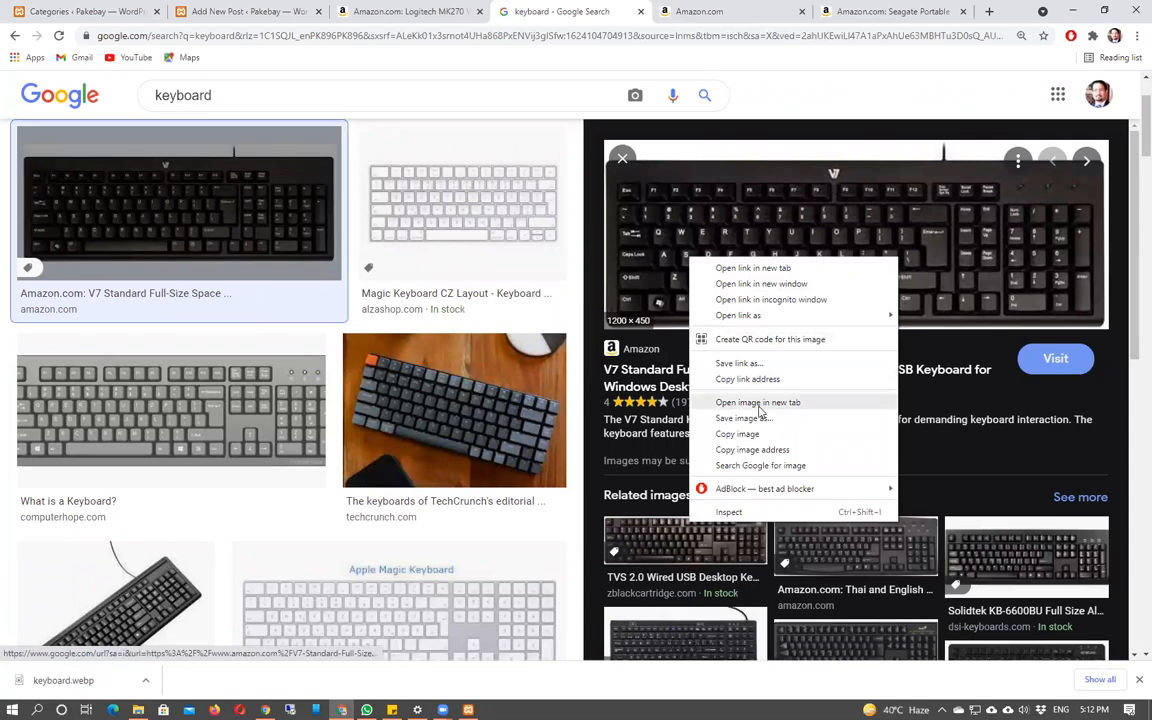
pyautogui.click(758, 402)
pyautogui.click(605, 12)
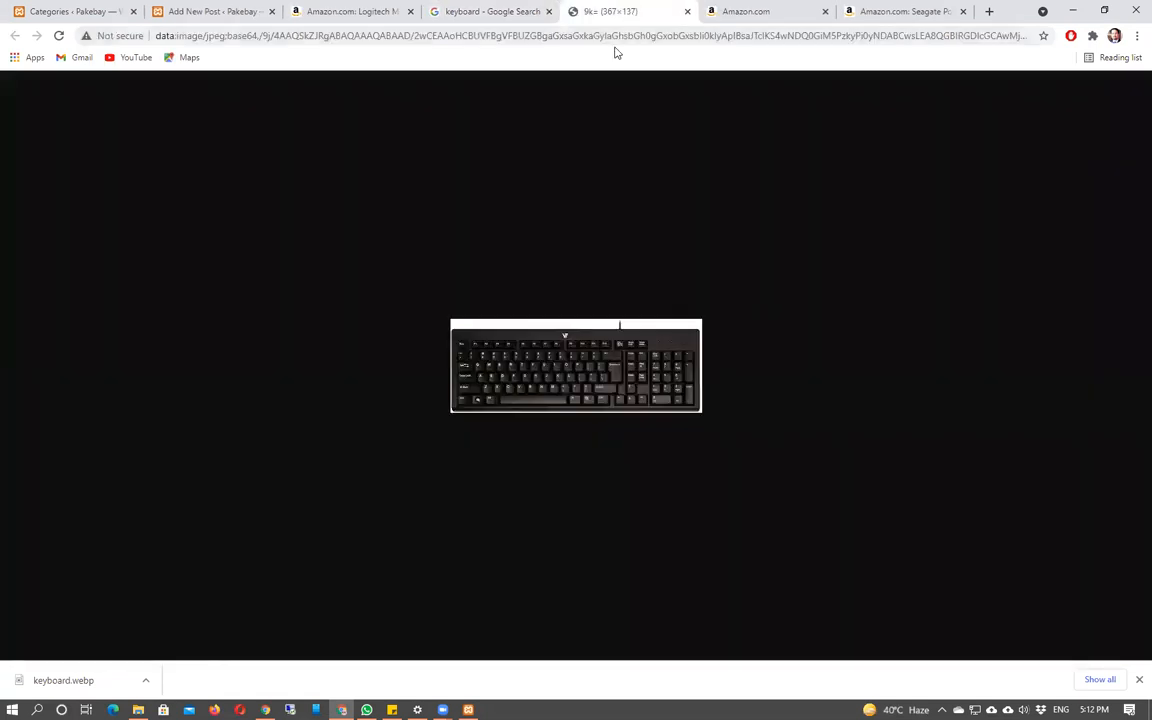
pyautogui.click(460, 12)
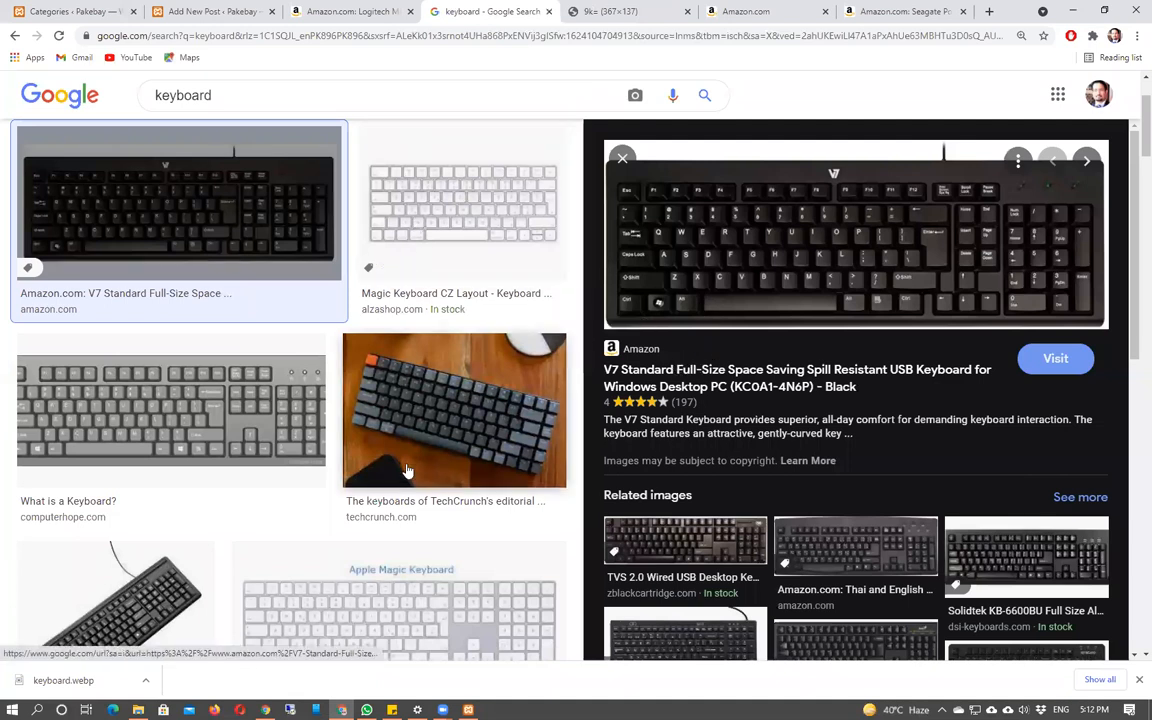
# - Open Computer Hope's "What is a Keyboard?" image at full size and save it as keyboard (1).jpg in the pakebay.com folder
pyautogui.click(195, 370)
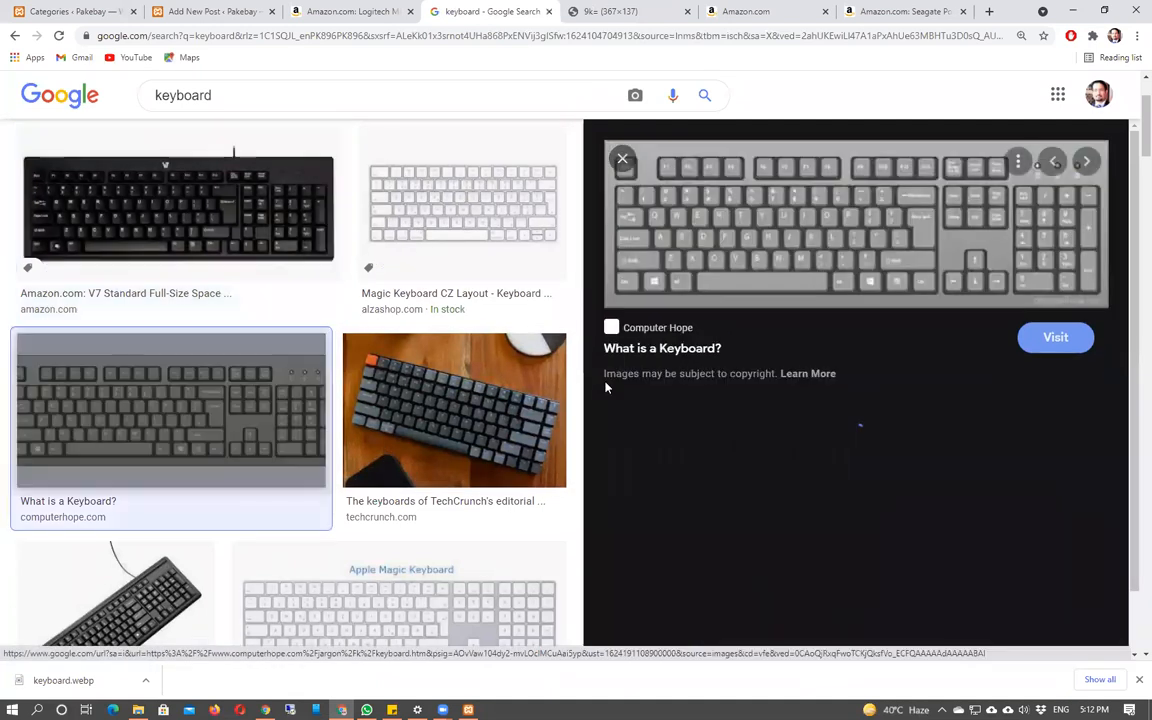
pyautogui.rightClick(786, 241)
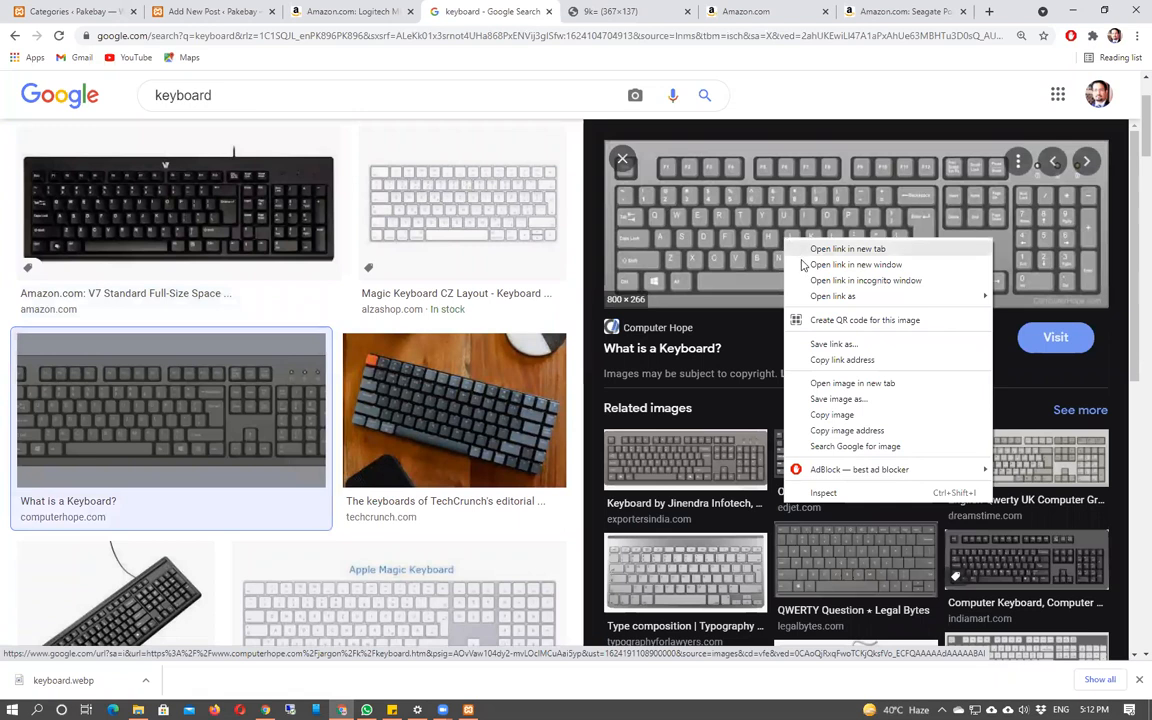
pyautogui.click(822, 383)
pyautogui.click(655, 11)
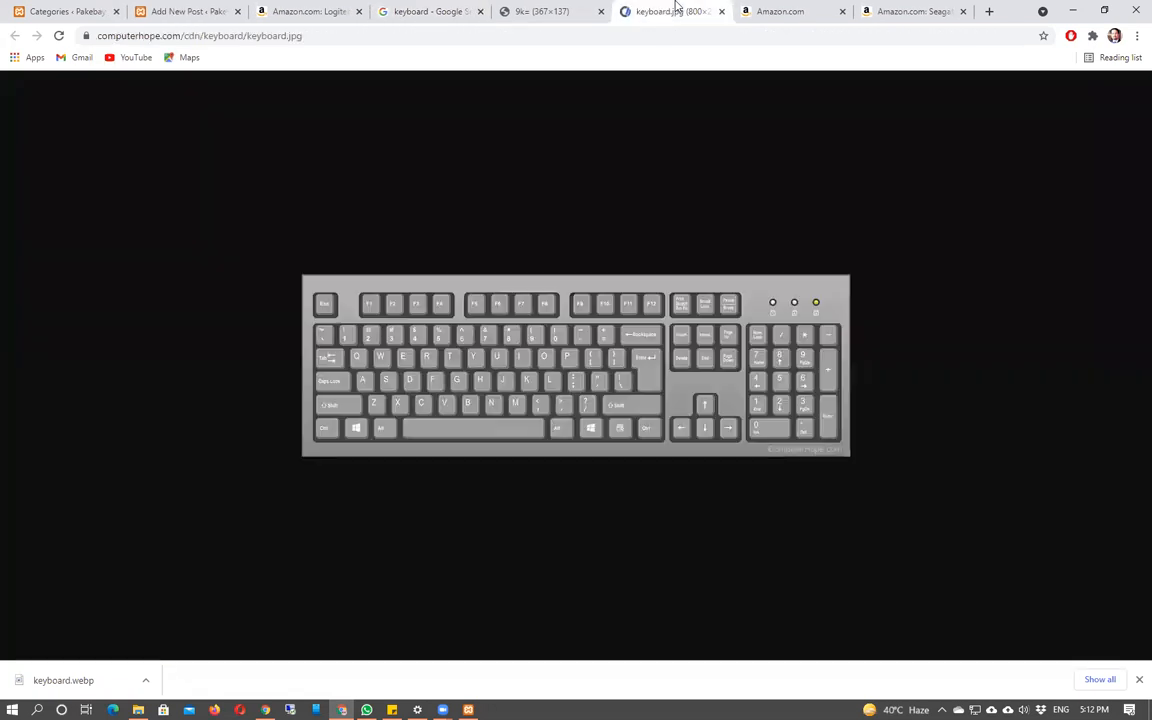
pyautogui.rightClick(503, 321)
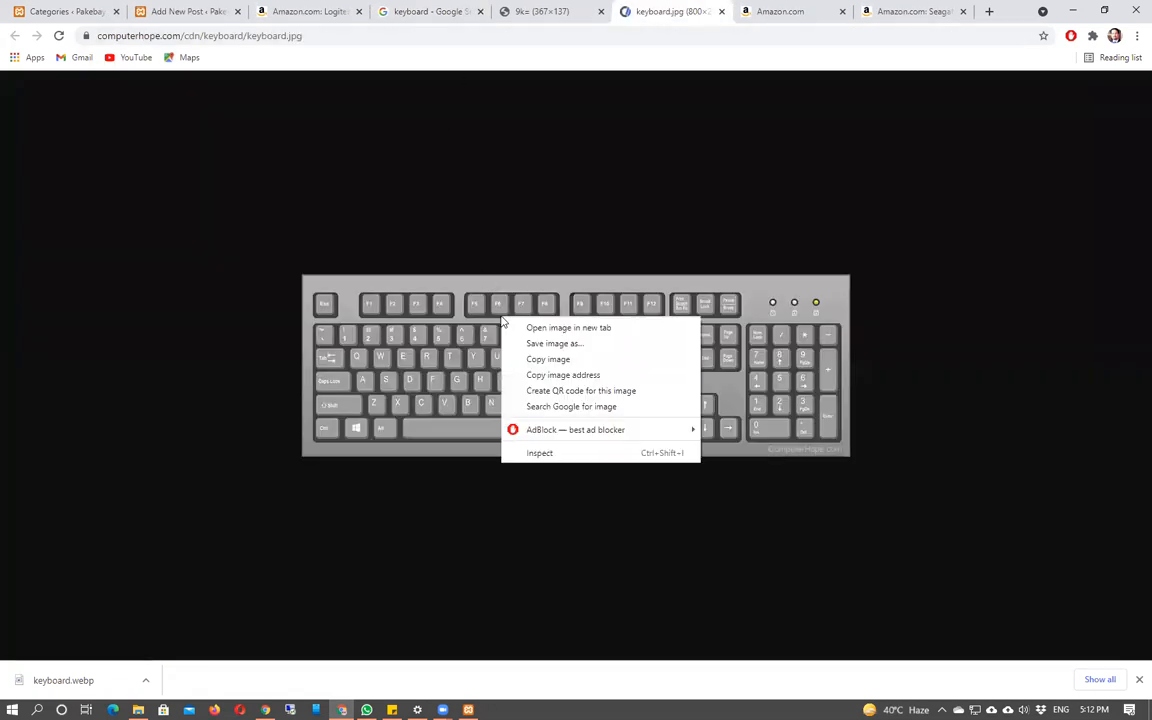
pyautogui.click(555, 342)
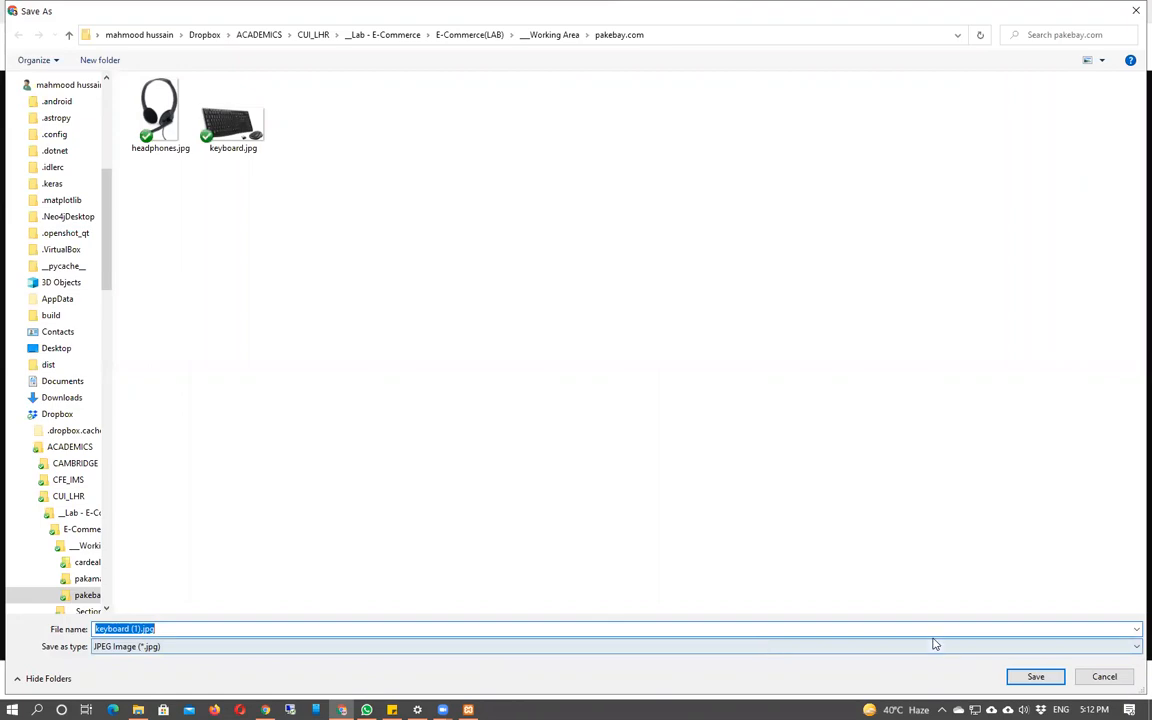
pyautogui.click(1036, 678)
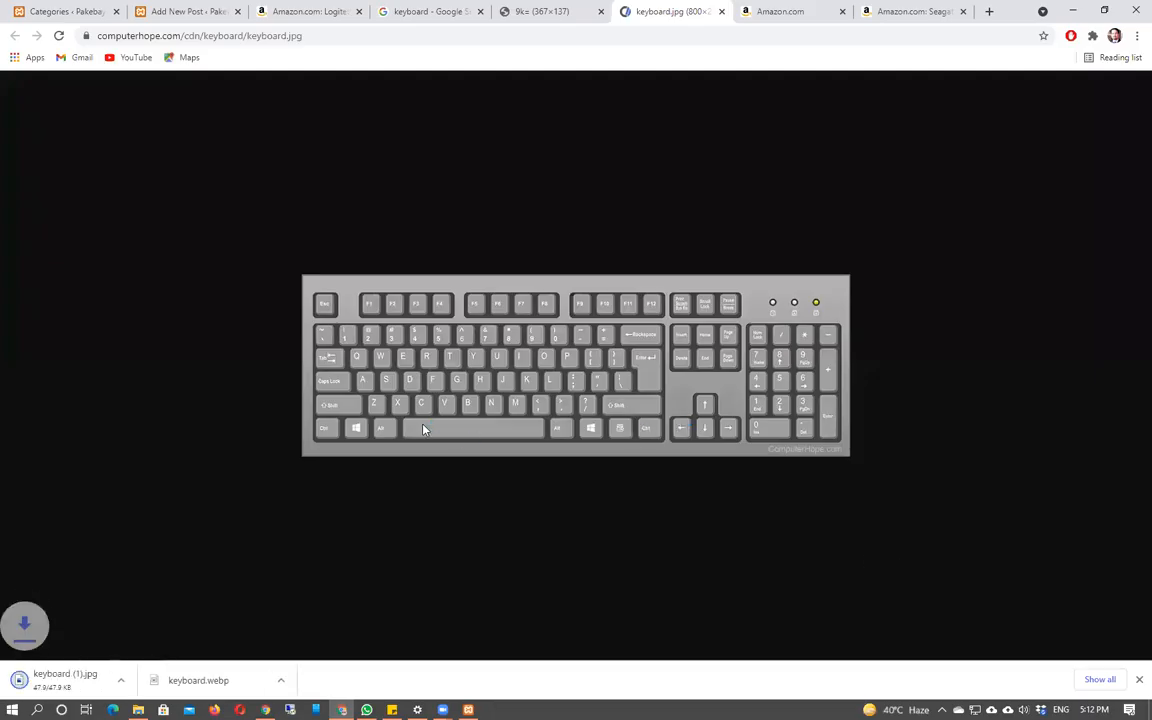
# - Upload the downloaded keyboard (1).jpg through the post's featured image chooser and select it in the media library
pyautogui.click(184, 10)
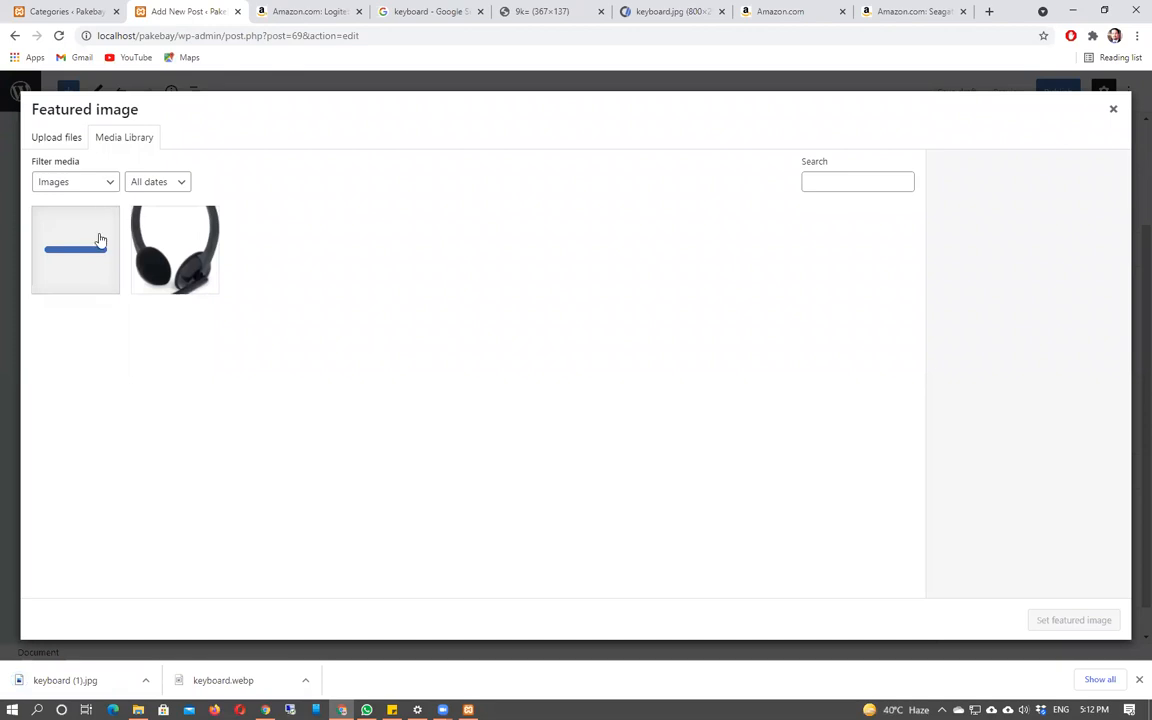
pyautogui.click(70, 137)
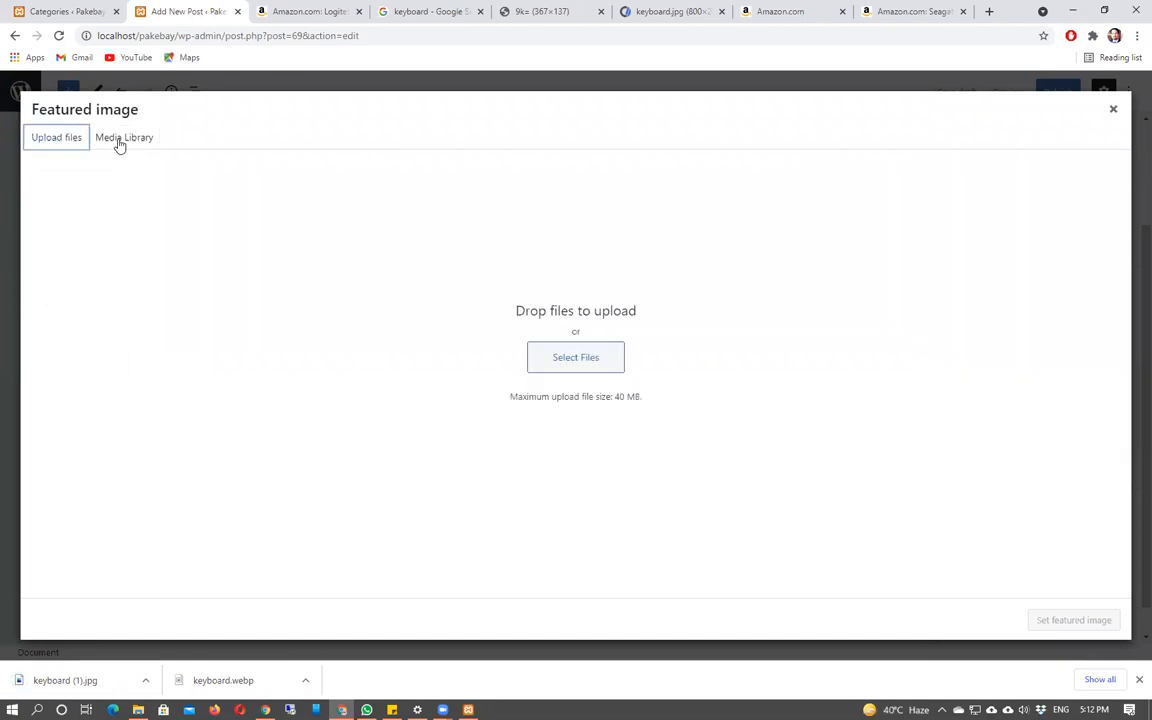
pyautogui.moveTo(68, 685); pyautogui.dragTo(297, 364)
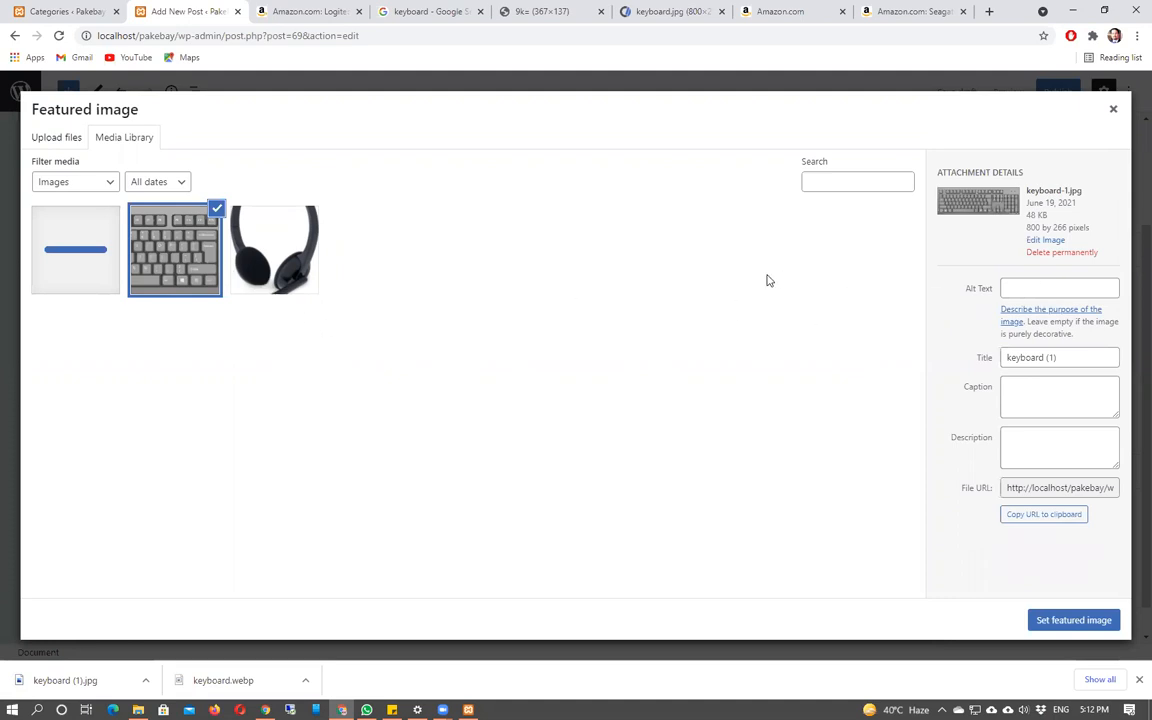
pyautogui.click(42, 240)
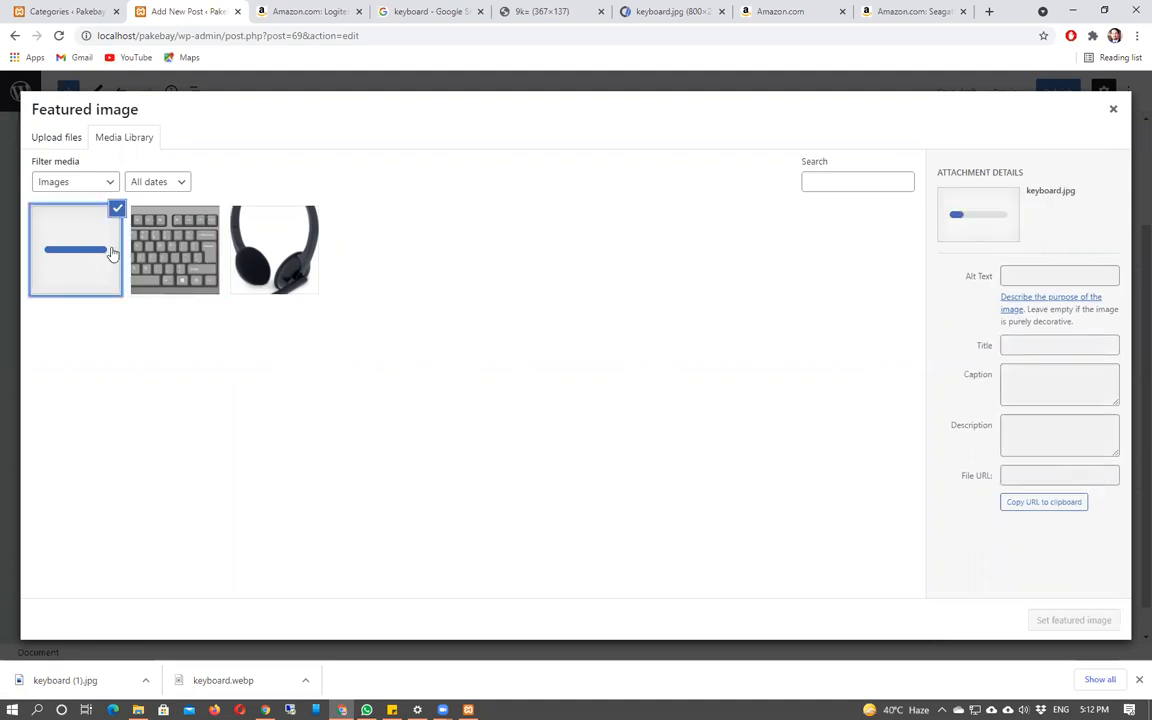
pyautogui.click(149, 256)
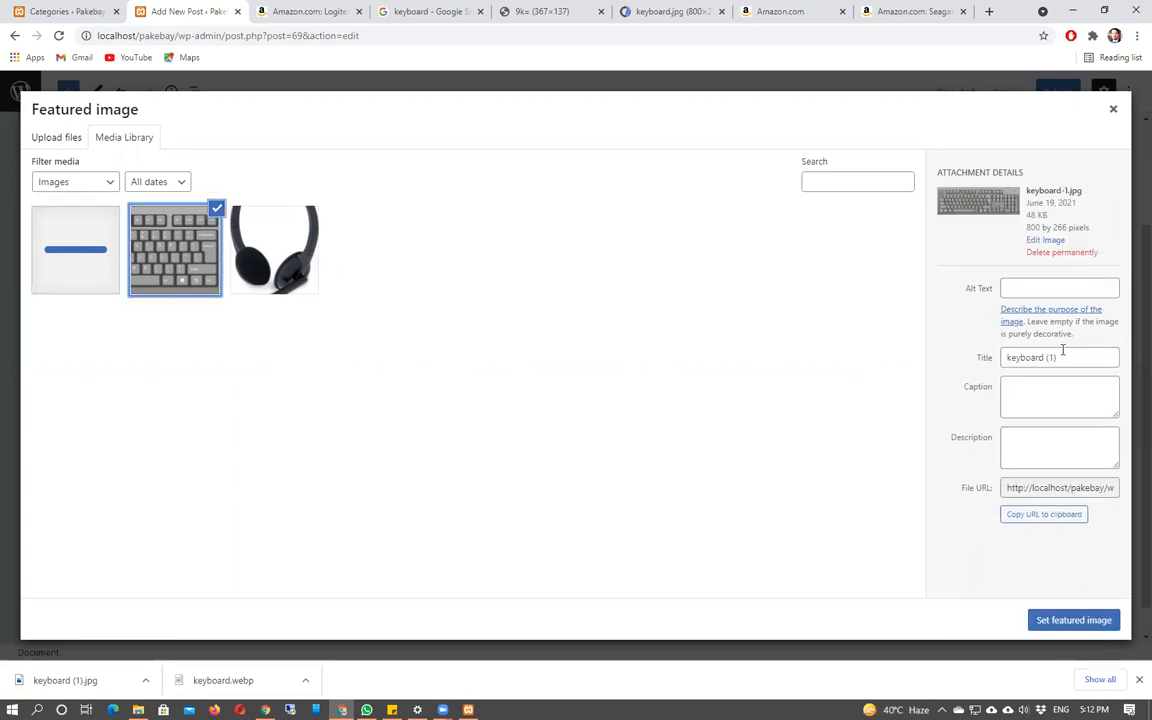
# - Give the image the alt text "keyboard" and the caption "Logitech Keyboard", and set it as the post's featured image
pyautogui.click(1045, 286)
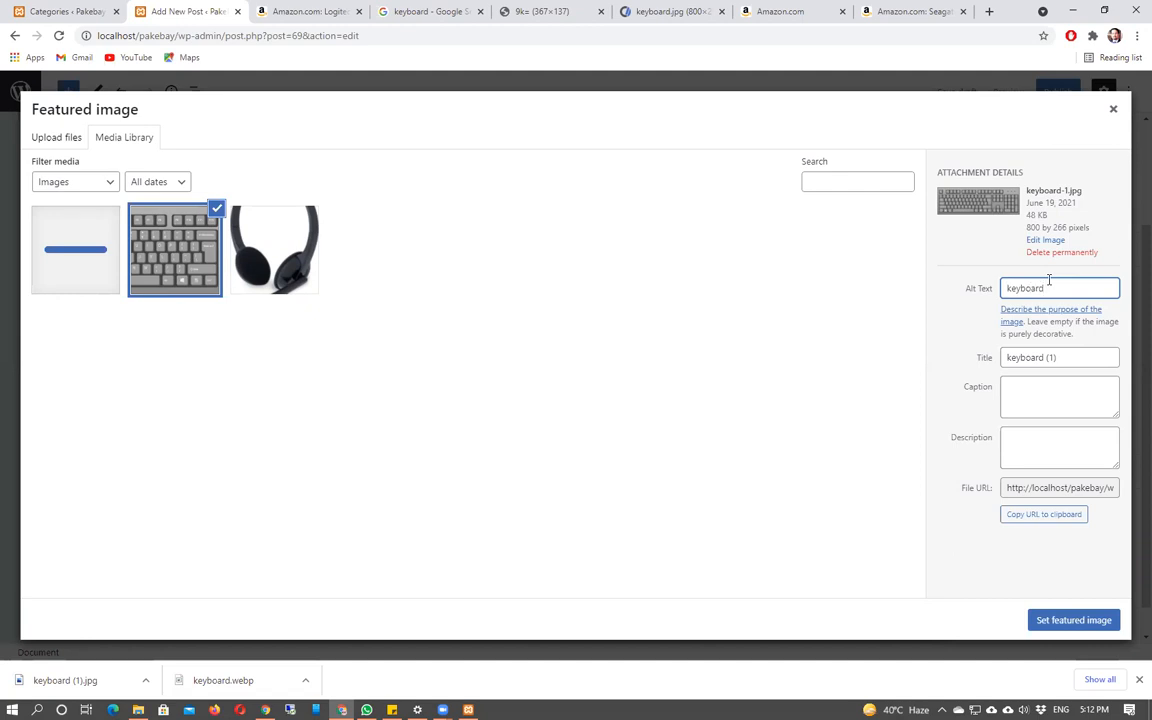
pyautogui.click(1063, 391)
pyautogui.write('Logitech Keyboard')
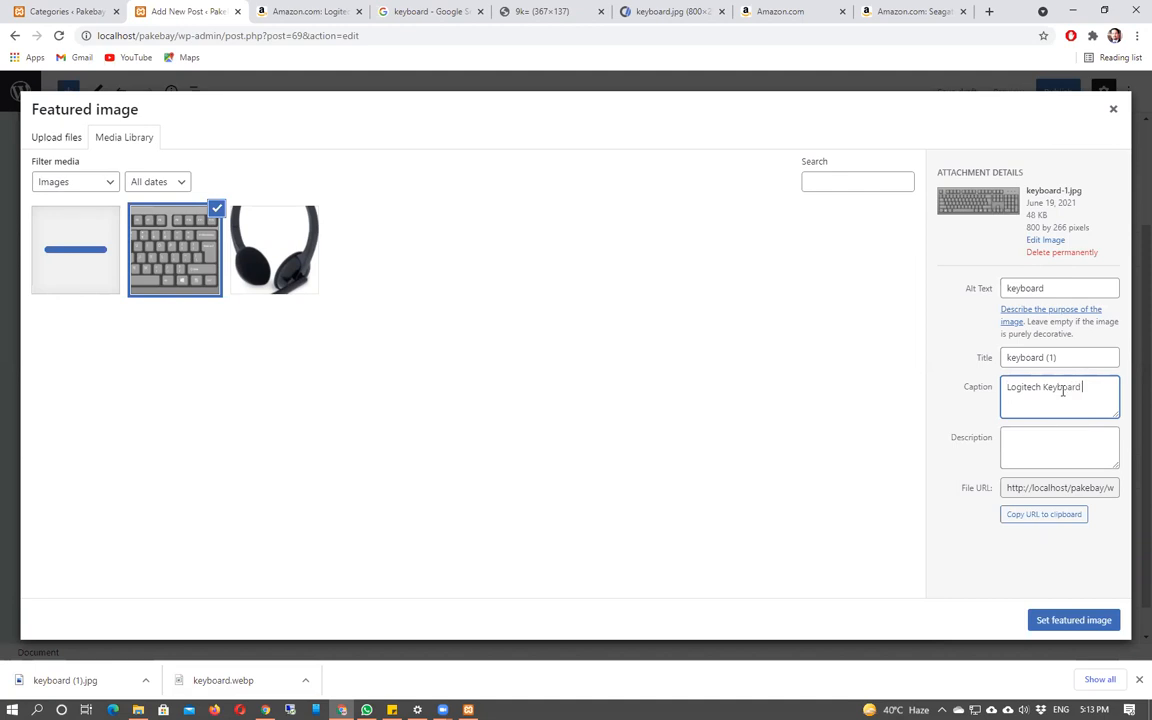
pyautogui.press('Tab')
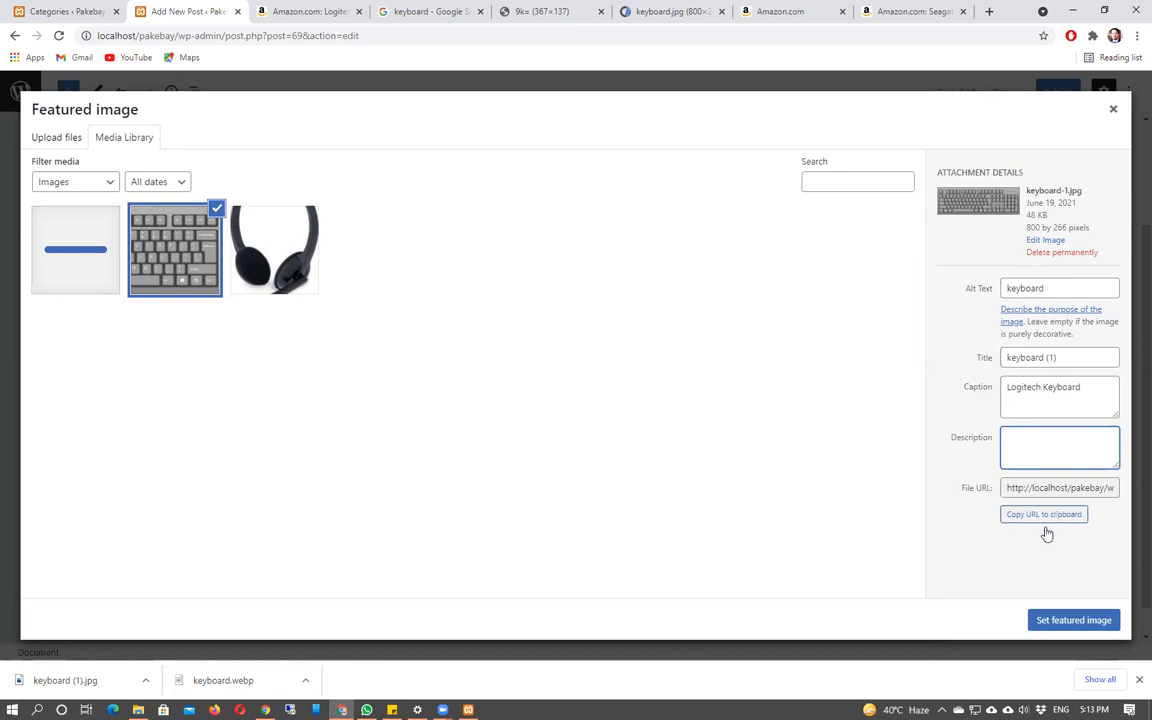
pyautogui.click(1054, 621)
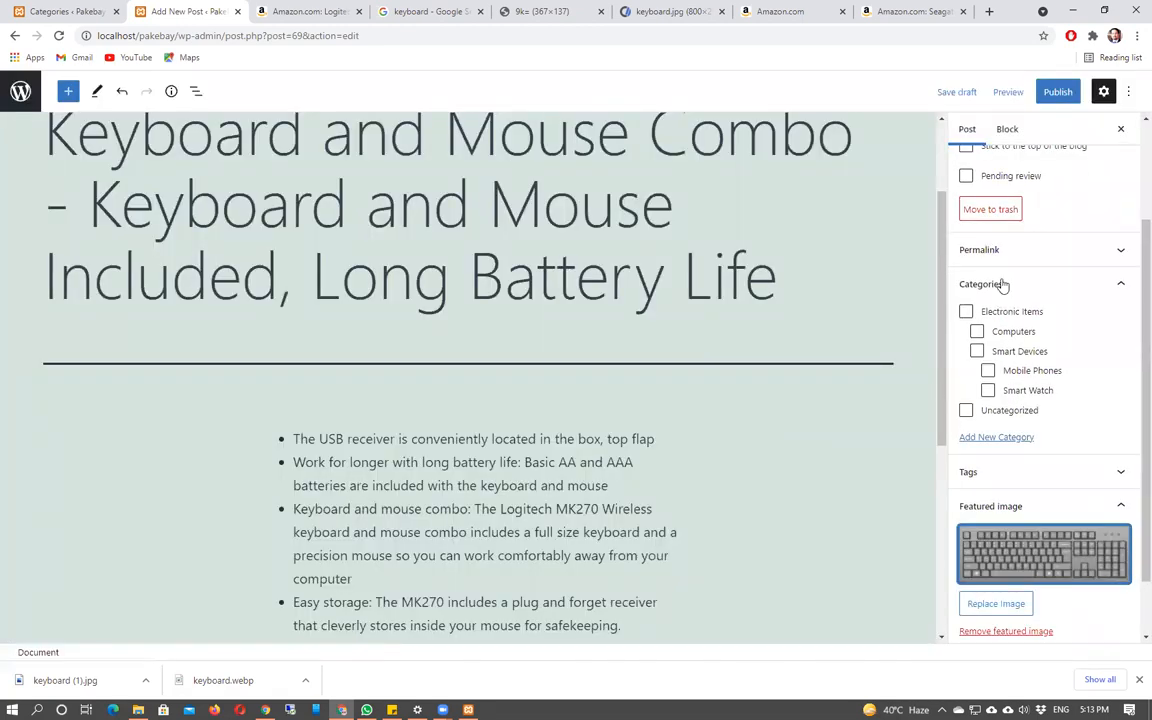
pyautogui.scroll(2, 1035, 418)
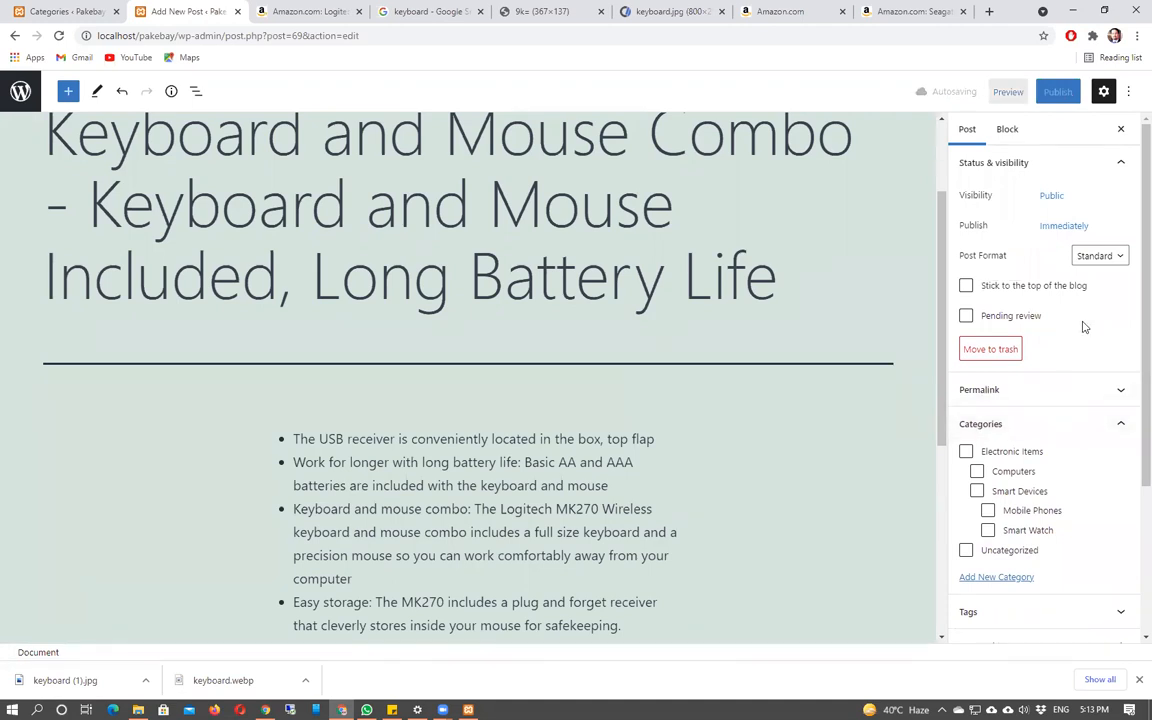
# - Assign the post to the Computers and Electronic Items categories and publish it
pyautogui.scroll(-2, 1083, 327)
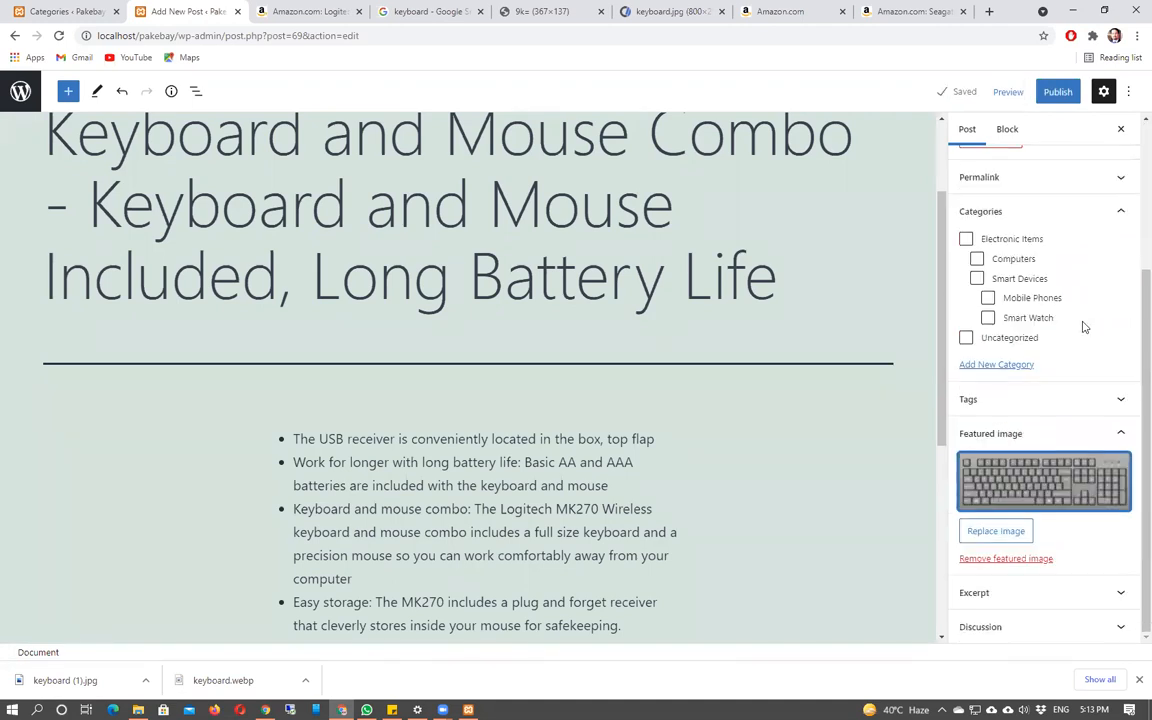
pyautogui.click(976, 259)
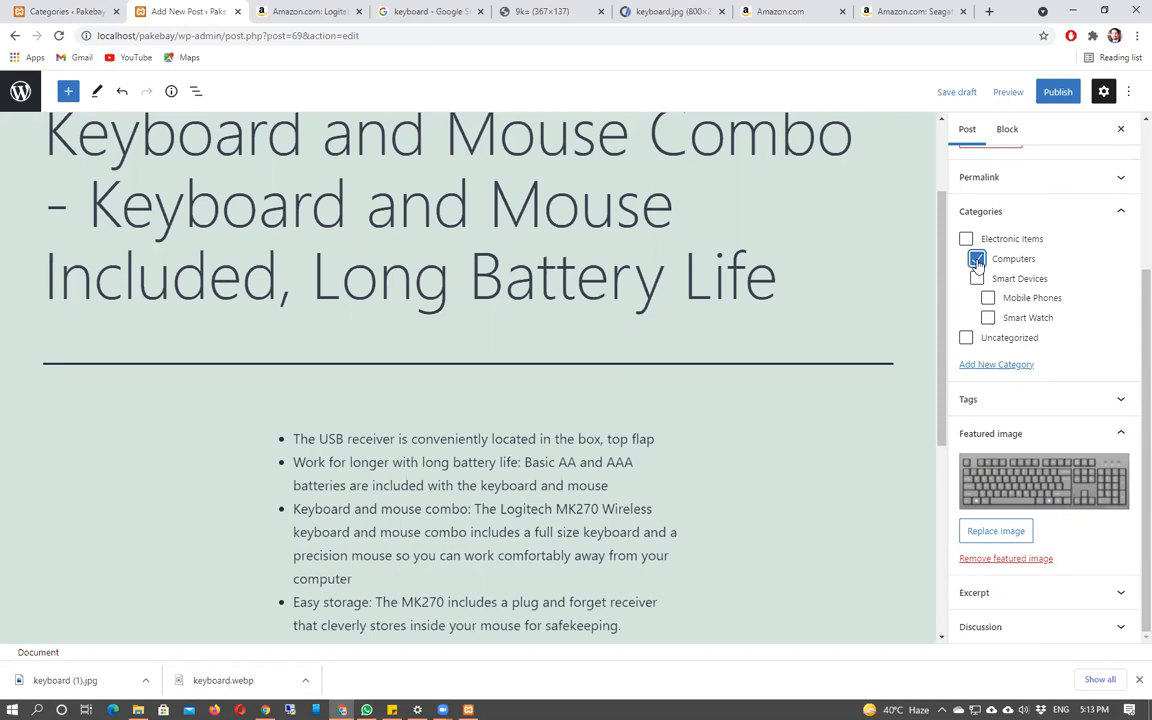
pyautogui.click(966, 240)
pyautogui.scroll(-2, 845, 472)
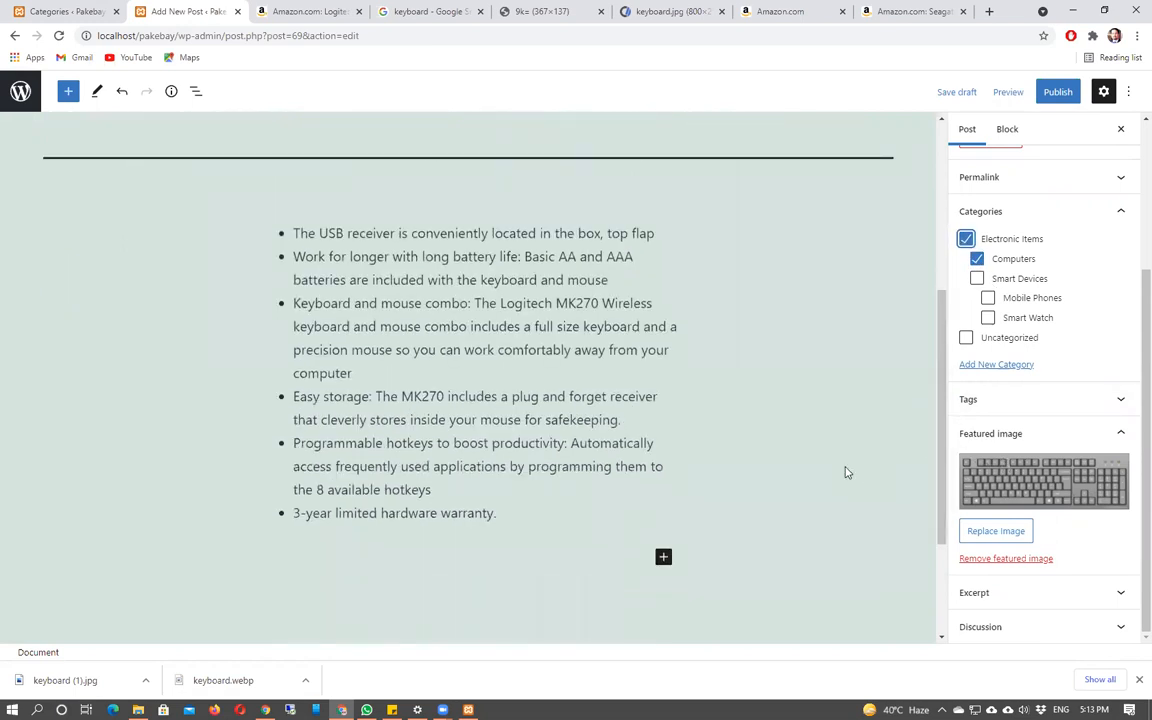
pyautogui.scroll(1, 855, 360)
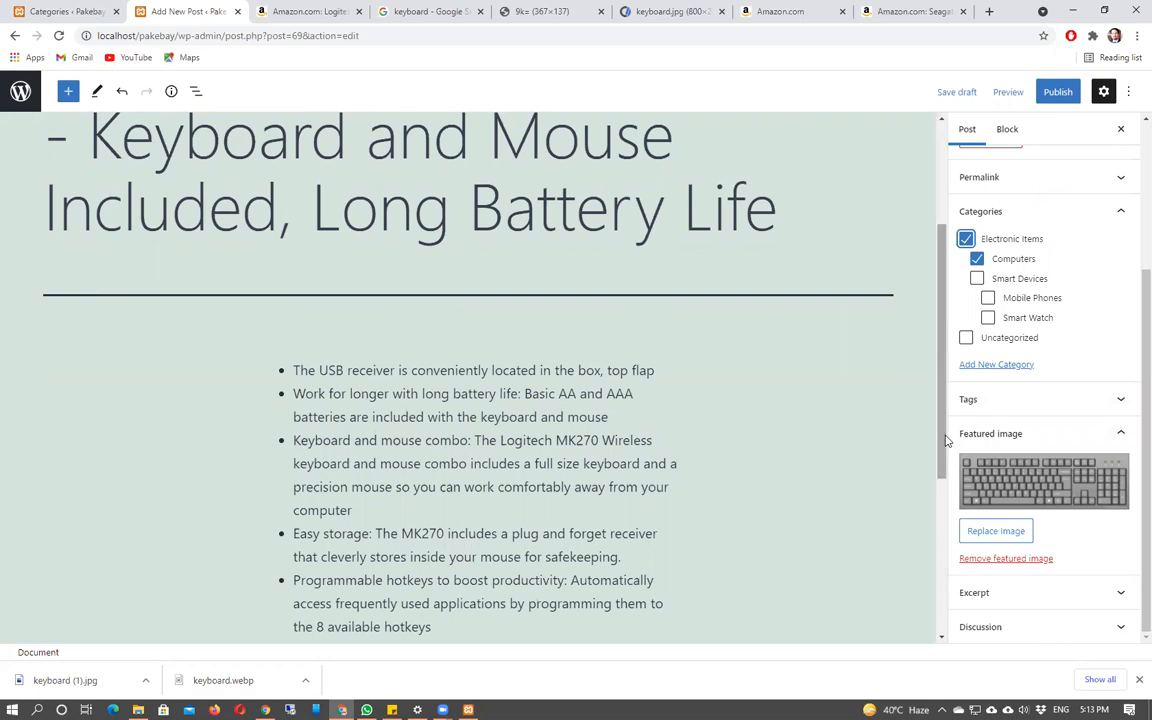
pyautogui.scroll(2, 940, 440)
pyautogui.click(1046, 92)
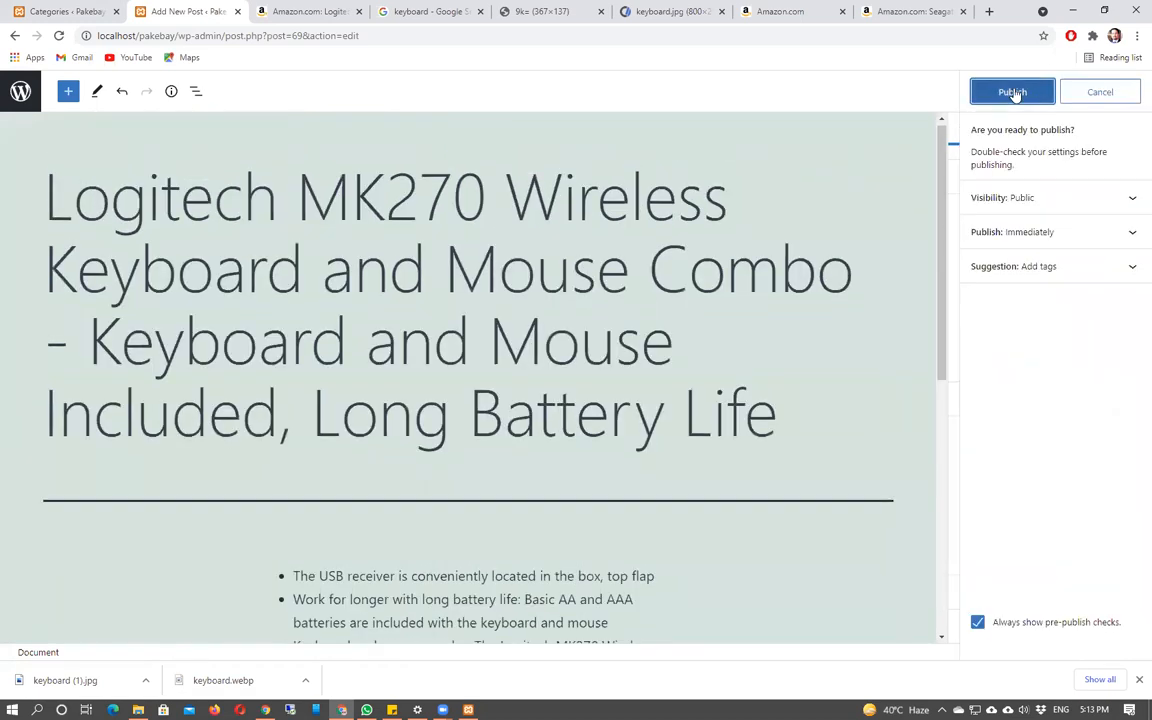
pyautogui.click(1011, 91)
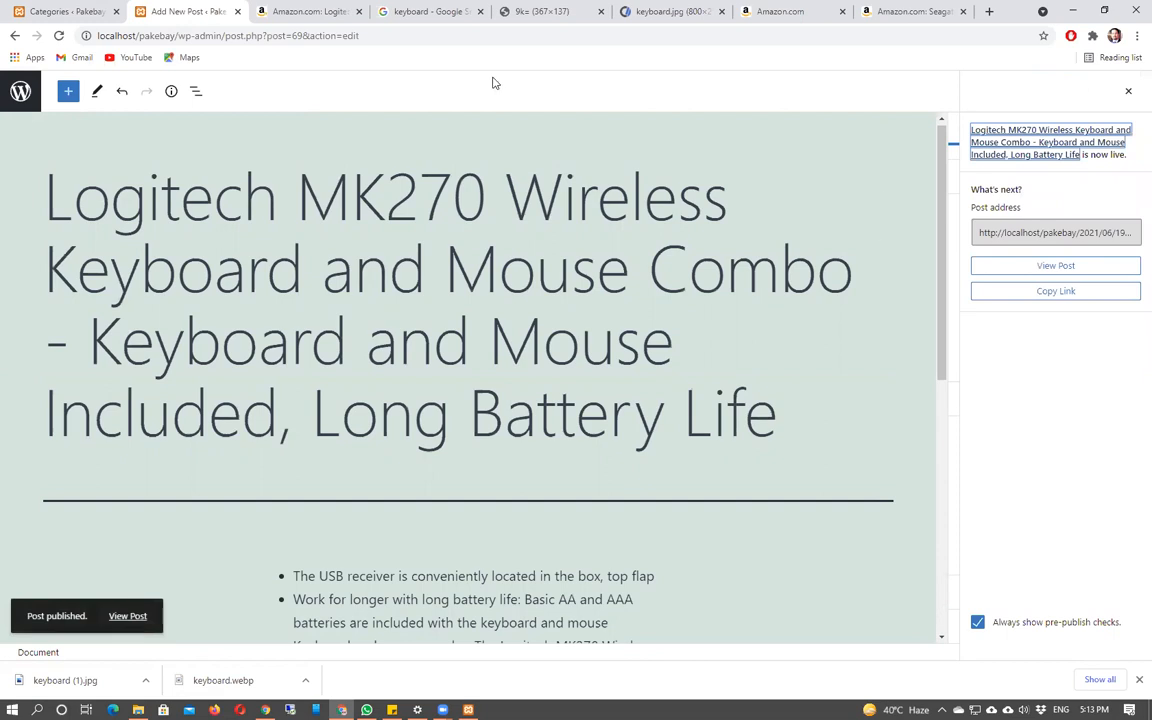
# - Check the existing Categories page, and open the list of all posts in a separate tab from the post editor
pyautogui.click(90, 12)
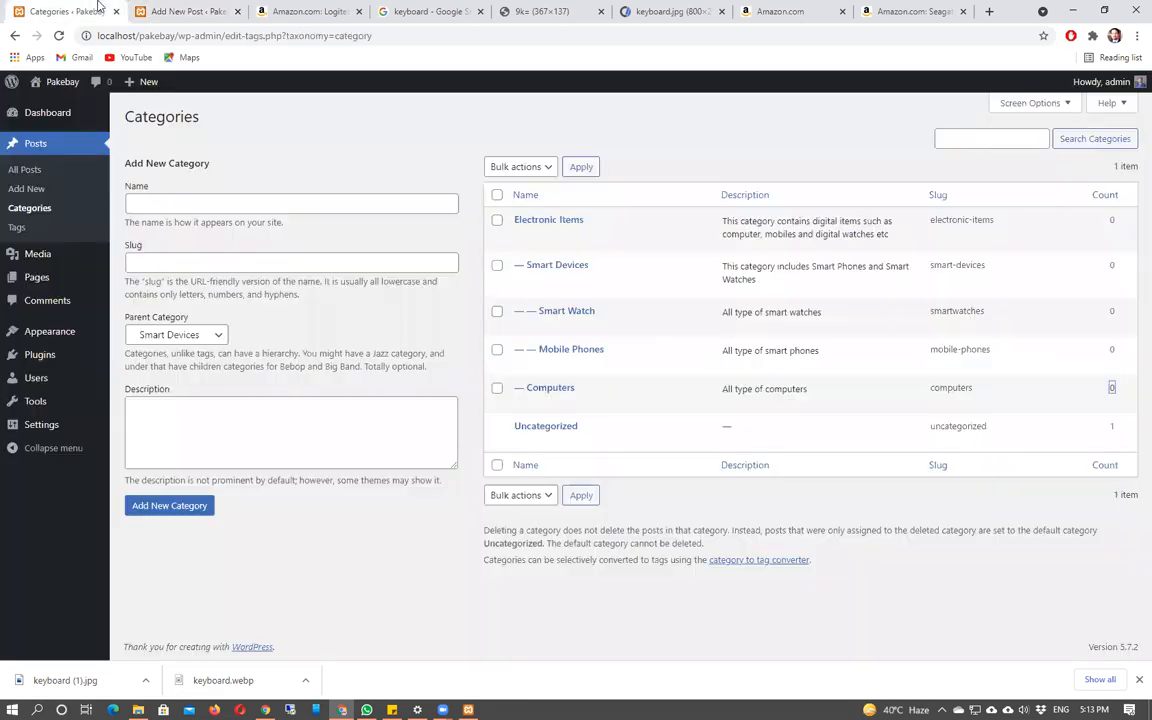
pyautogui.click(175, 14)
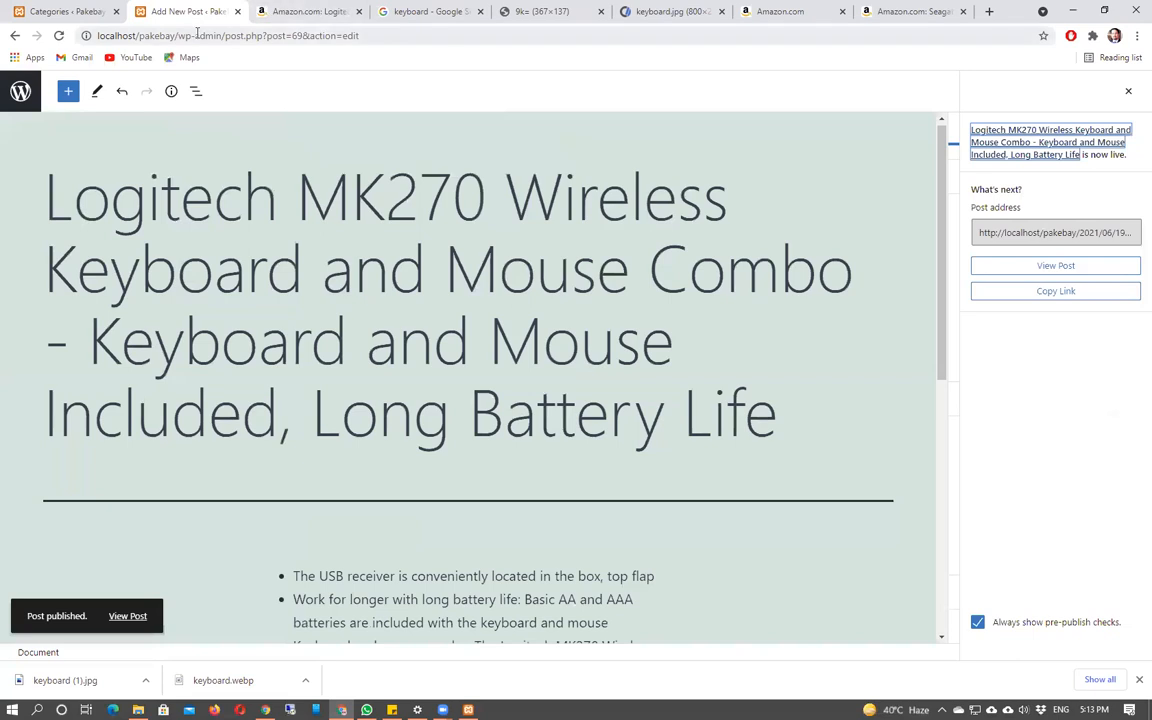
pyautogui.middleClick(8, 90)
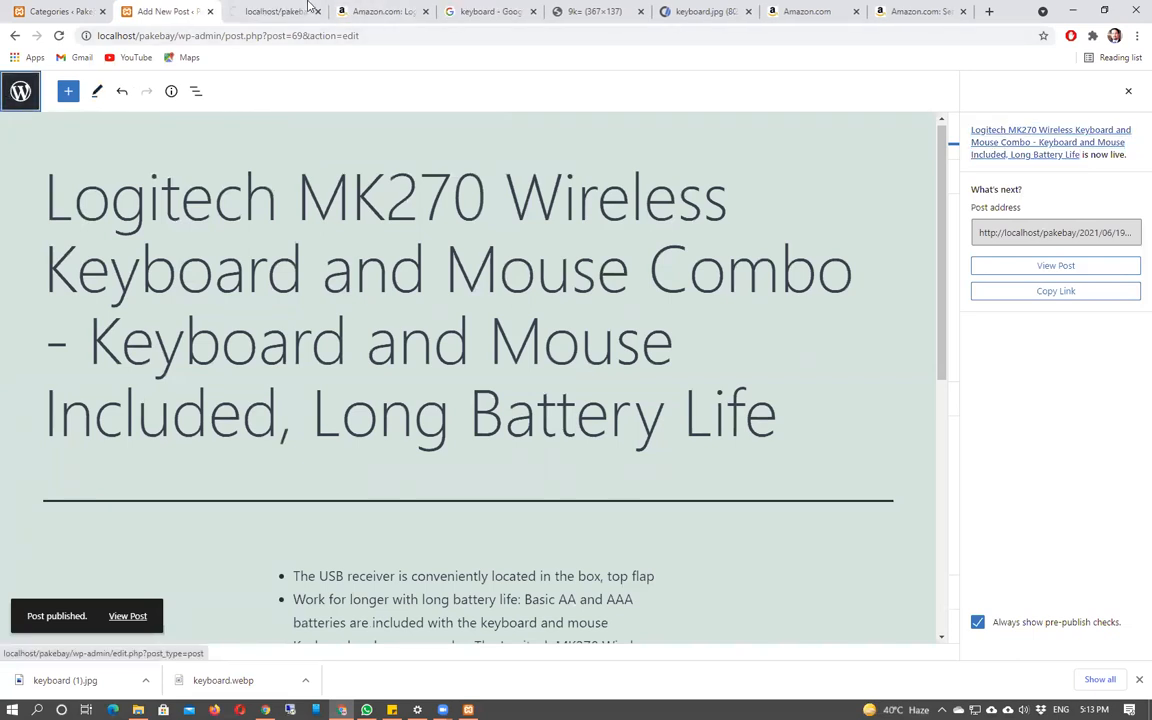
pyautogui.click(270, 12)
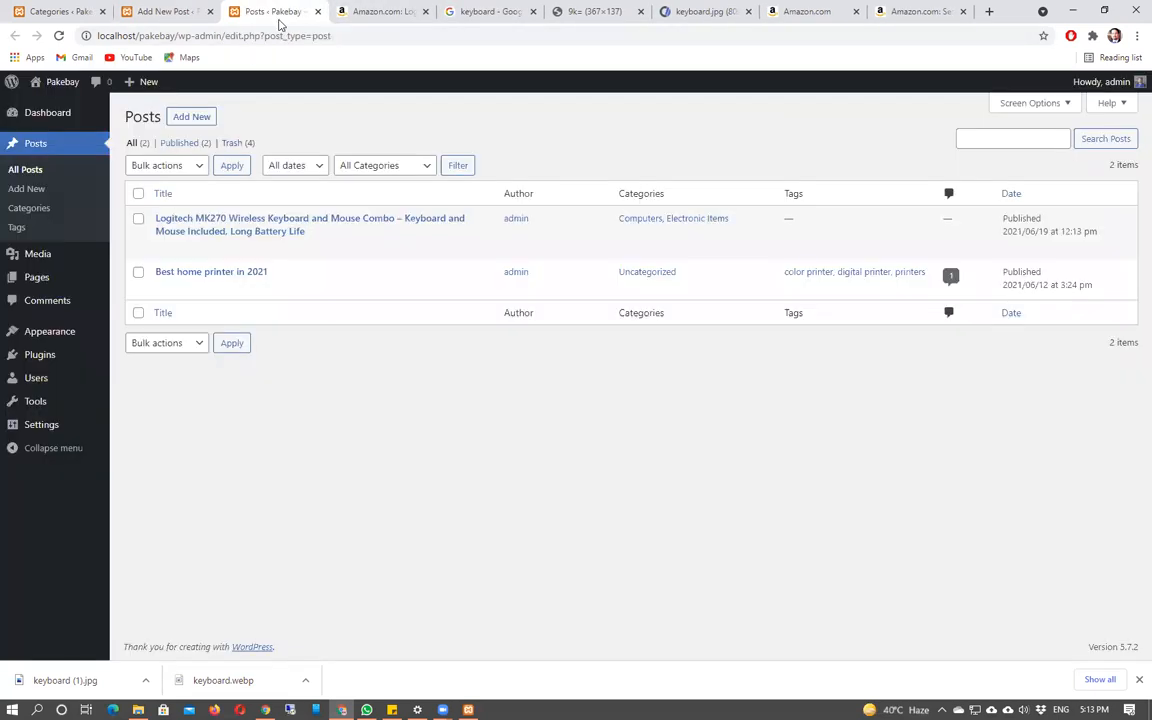
# - Open the Pakebay site in its own tab and examine how the Logitech post, its image and its categories appear on the home page
pyautogui.middleClick(82, 88)
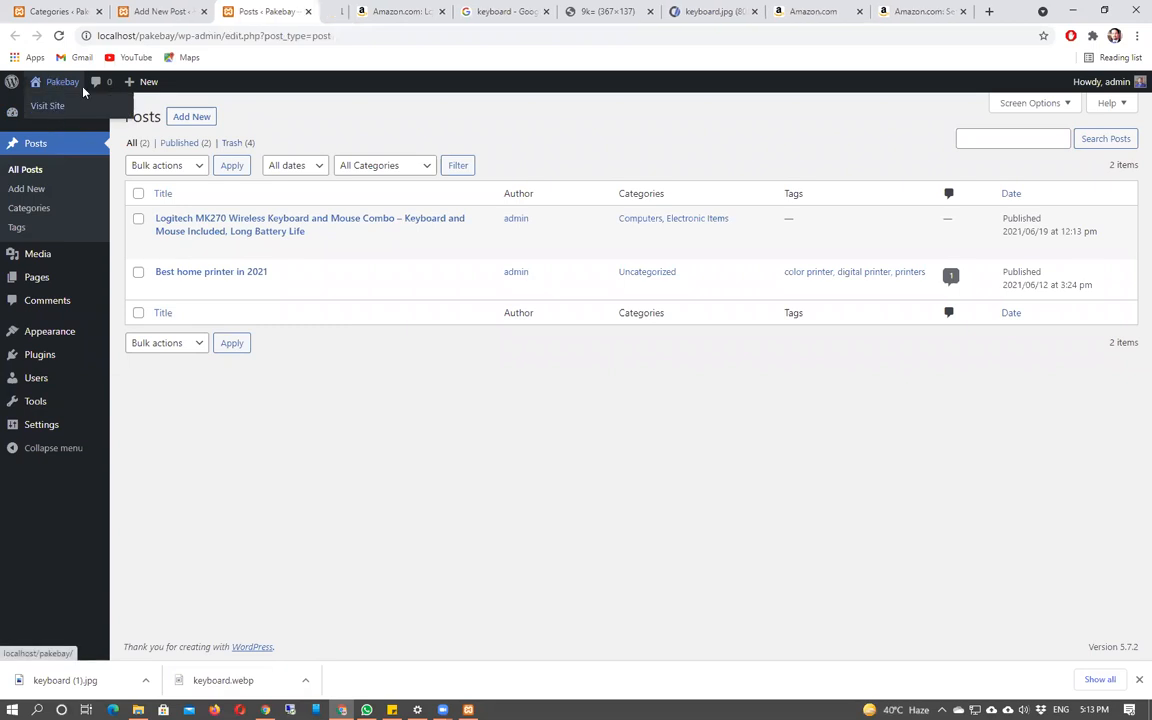
pyautogui.click(345, 11)
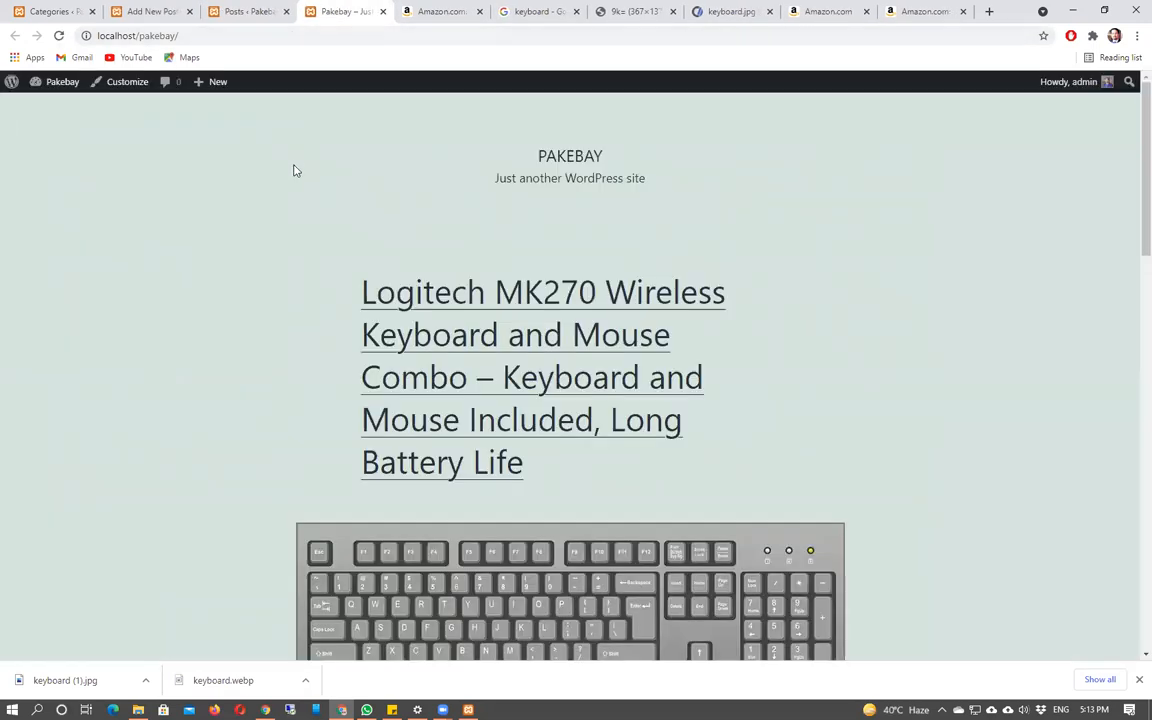
pyautogui.scroll(-5, 285, 213)
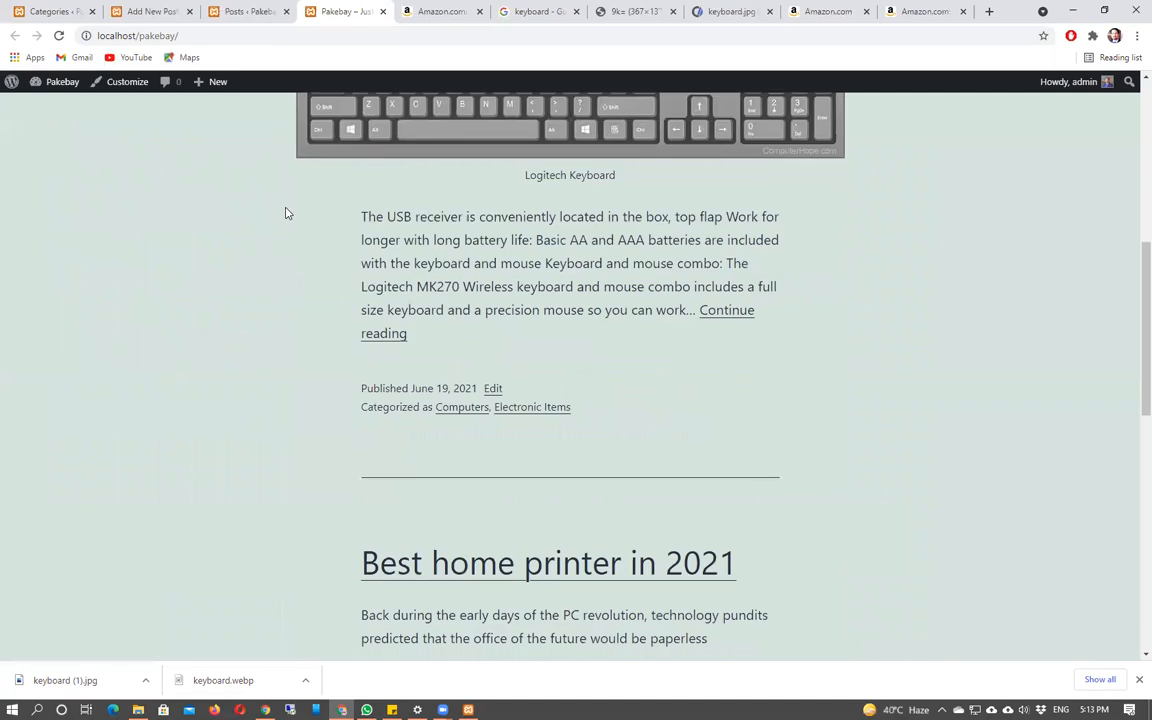
pyautogui.scroll(-2, 285, 213)
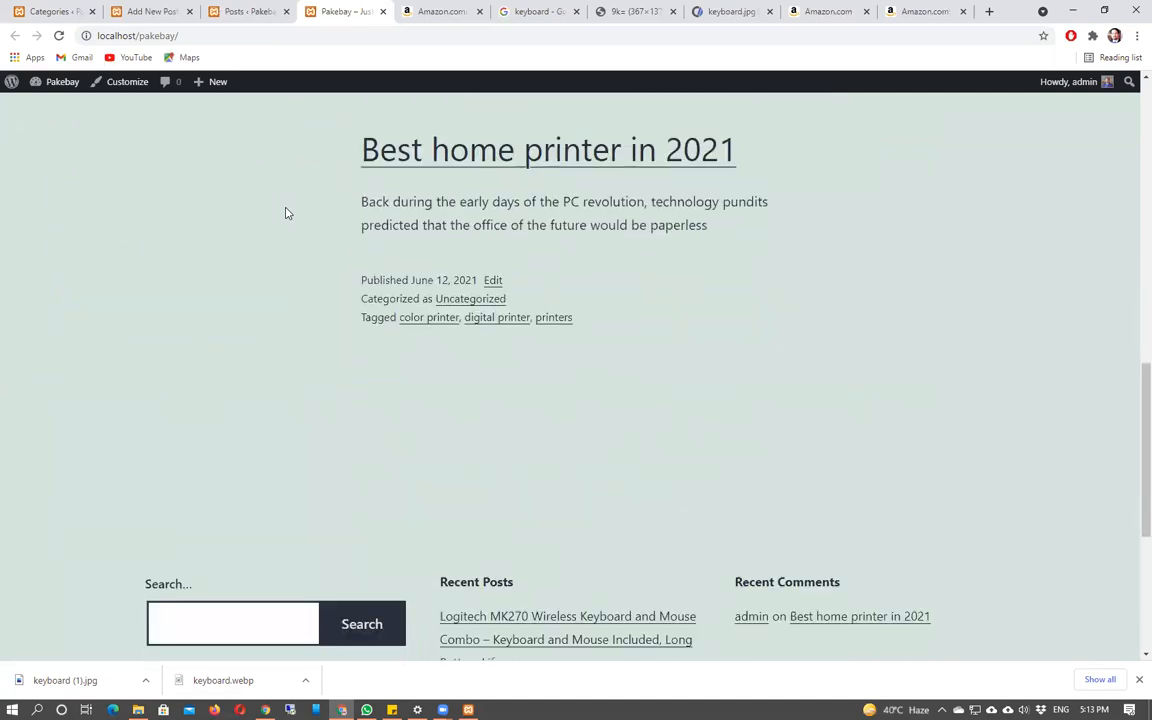
pyautogui.scroll(1, 285, 213)
pyautogui.scroll(5, 522, 301)
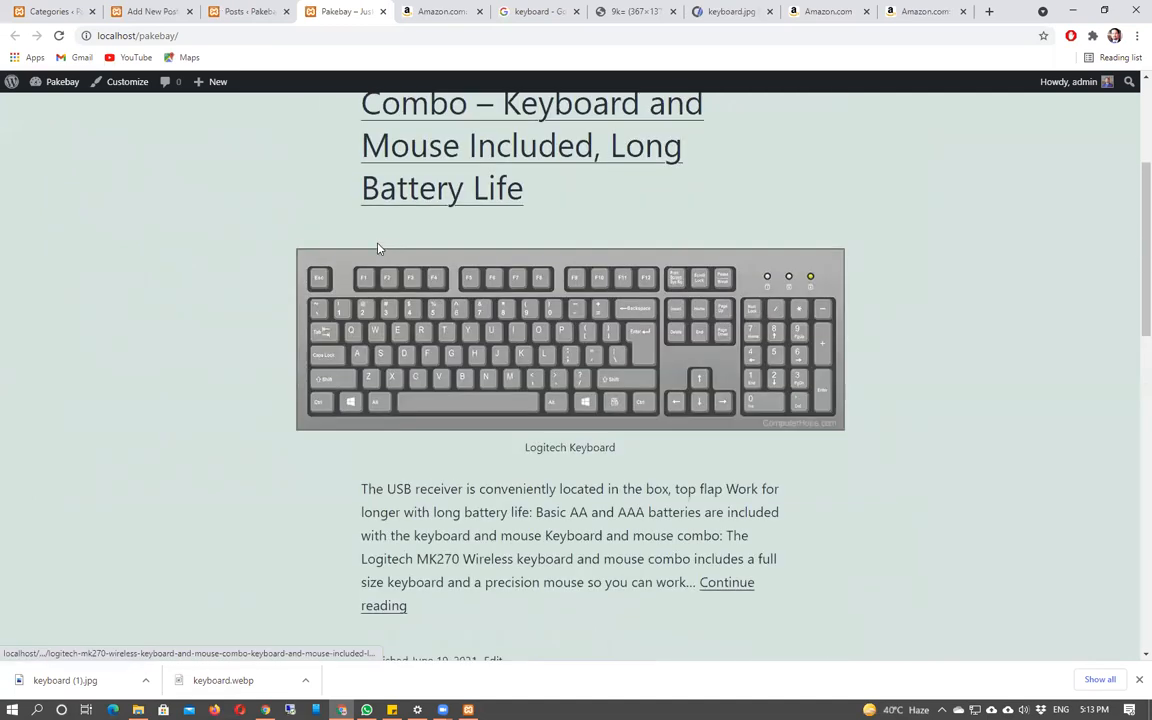
pyautogui.scroll(3, 437, 200)
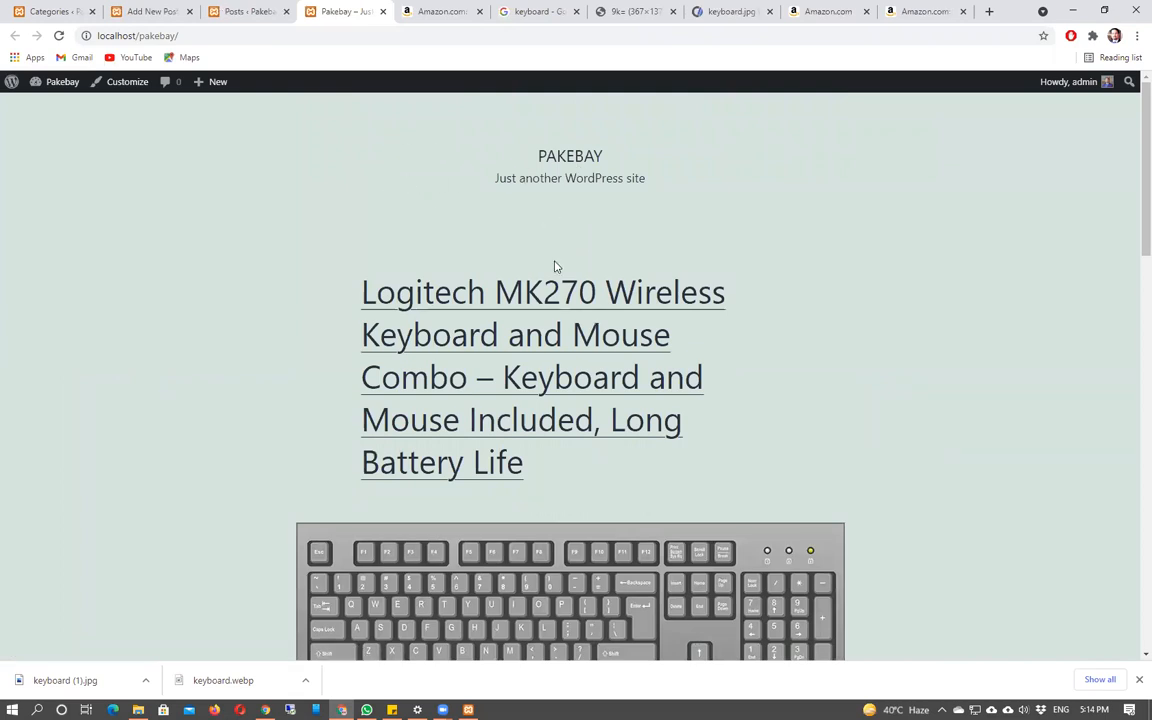
pyautogui.scroll(-3, 938, 285)
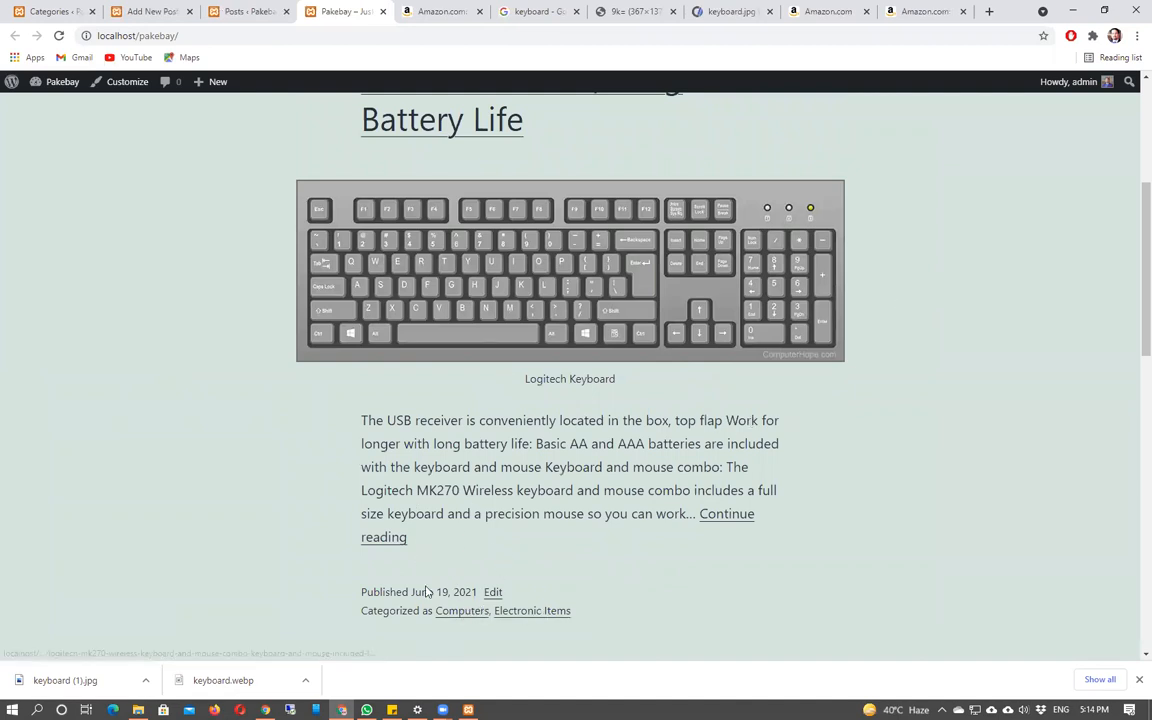
pyautogui.scroll(-4, 548, 615)
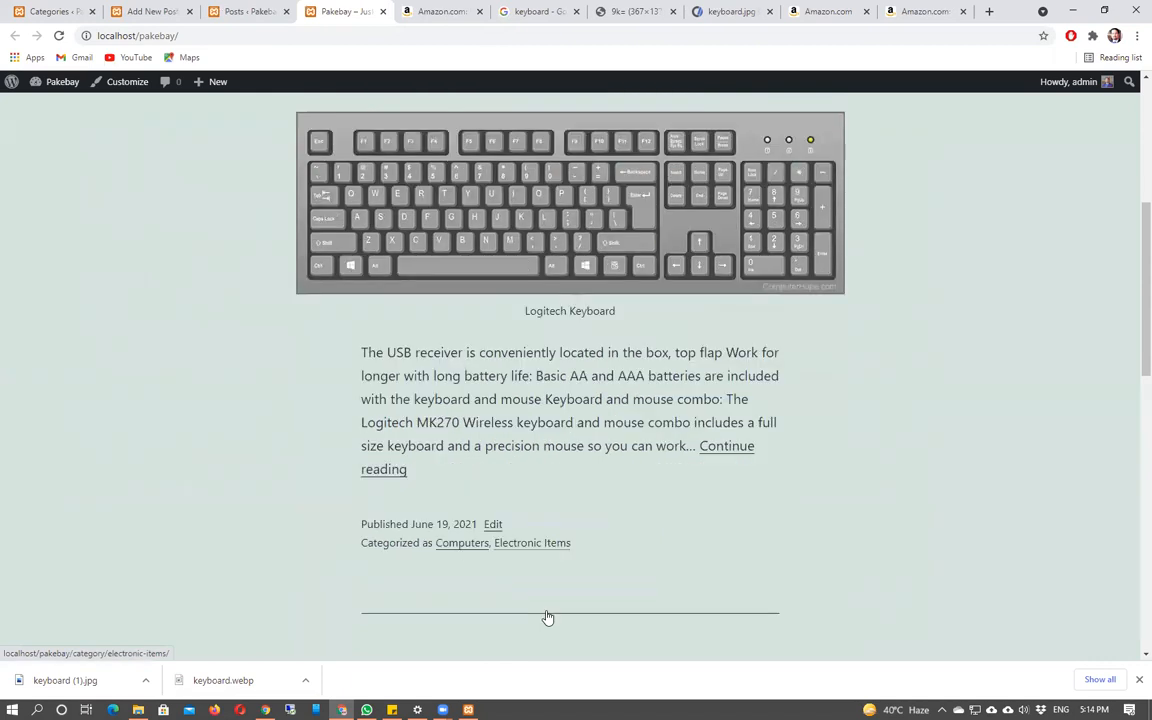
pyautogui.scroll(-1, 548, 615)
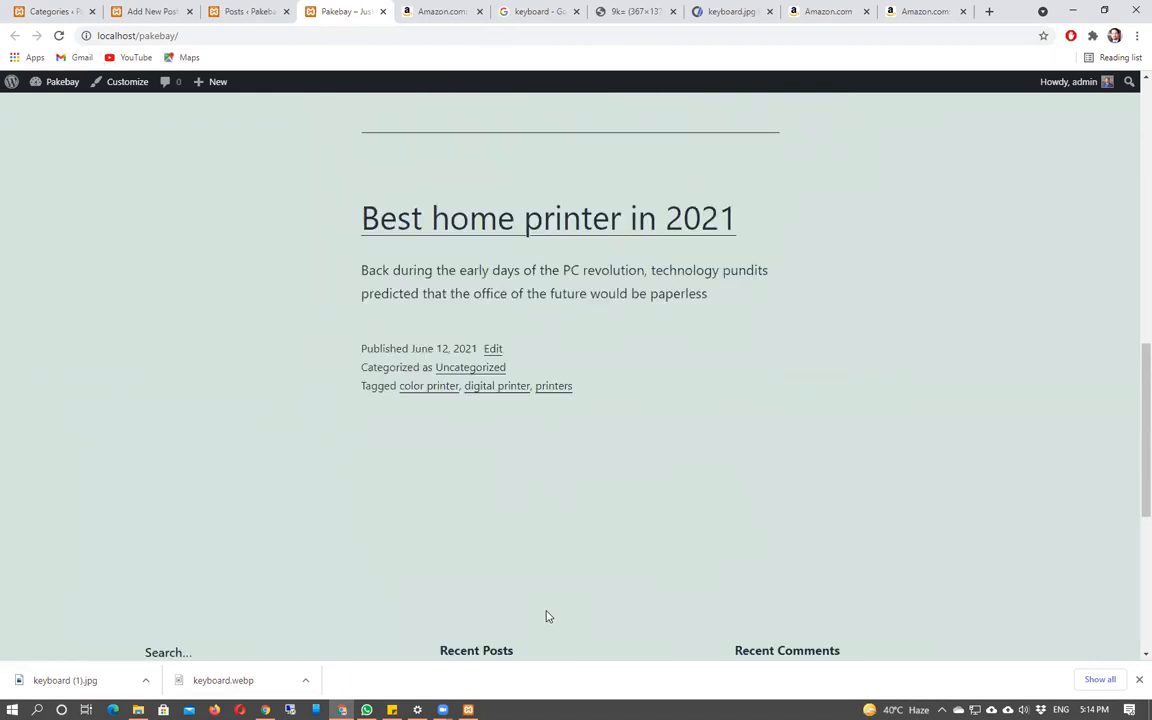
# - View Amazon's full department menu from the Computer Components results page and close it again
pyautogui.click(828, 11)
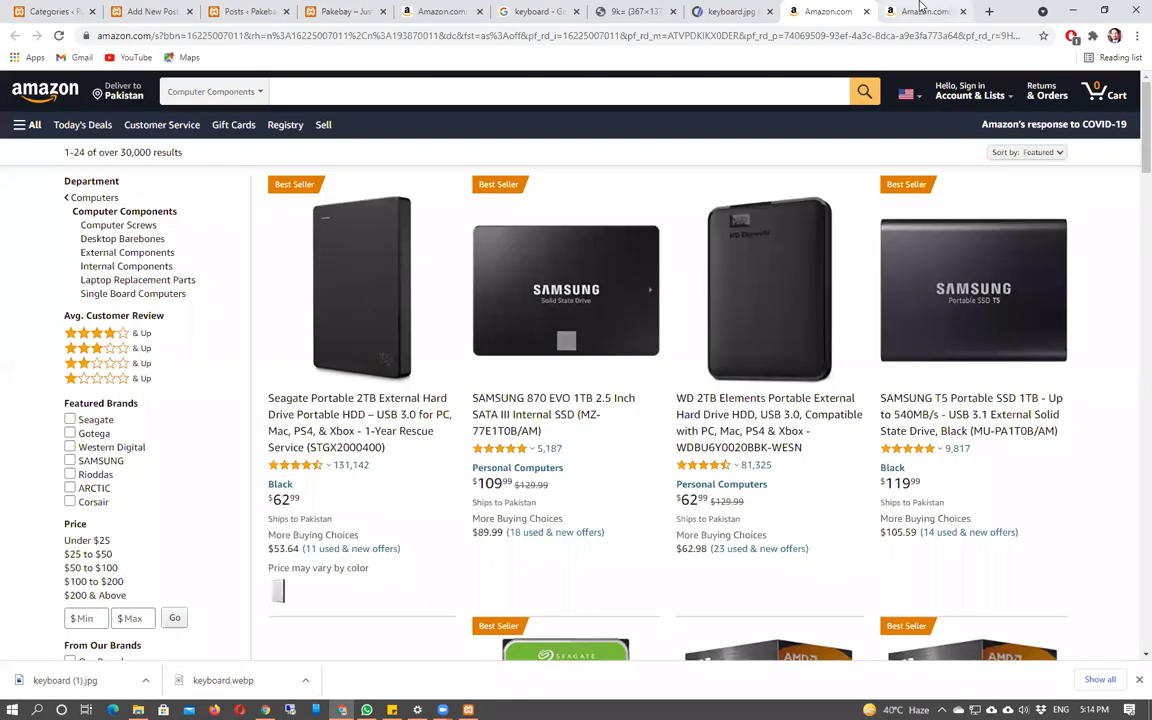
pyautogui.click(22, 124)
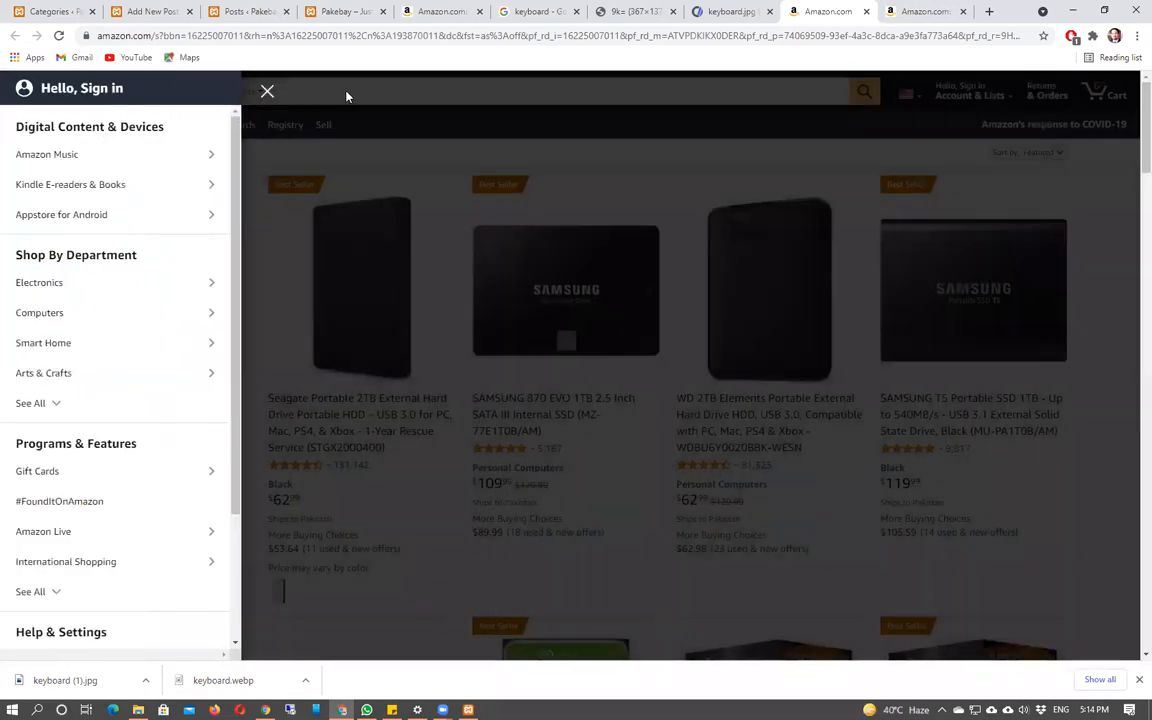
pyautogui.click(345, 94)
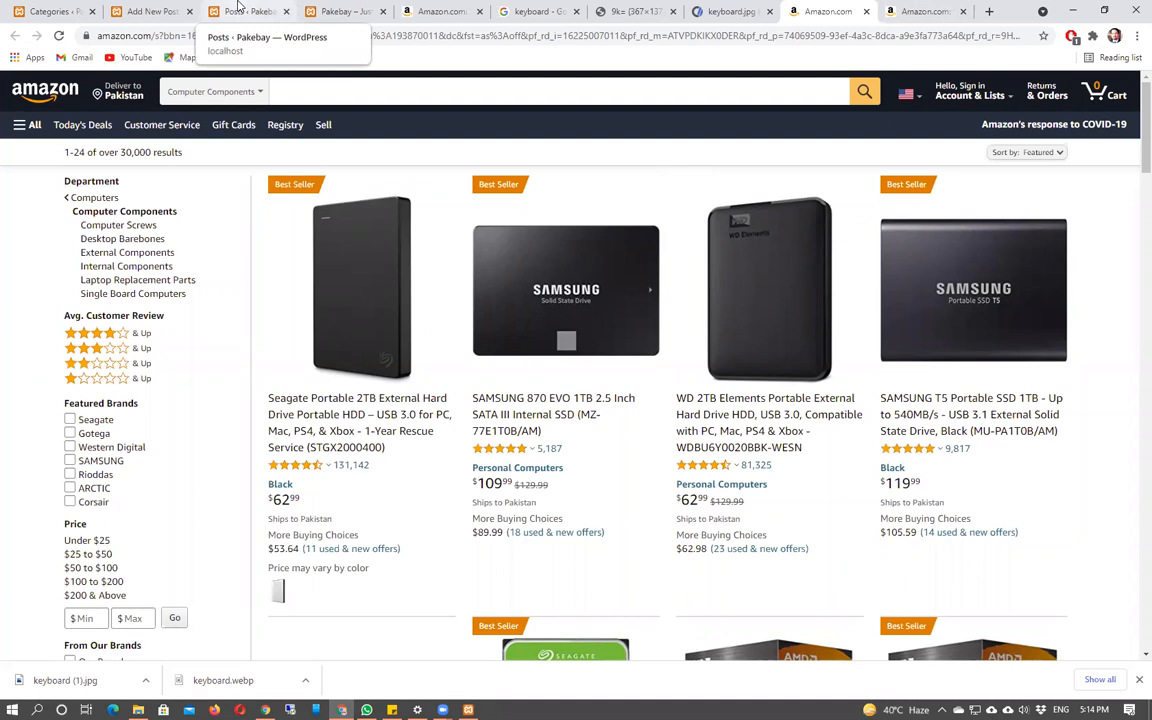
# - Leave the post editor to review the list of all posts and the Categories page in the same tab
pyautogui.click(135, 9)
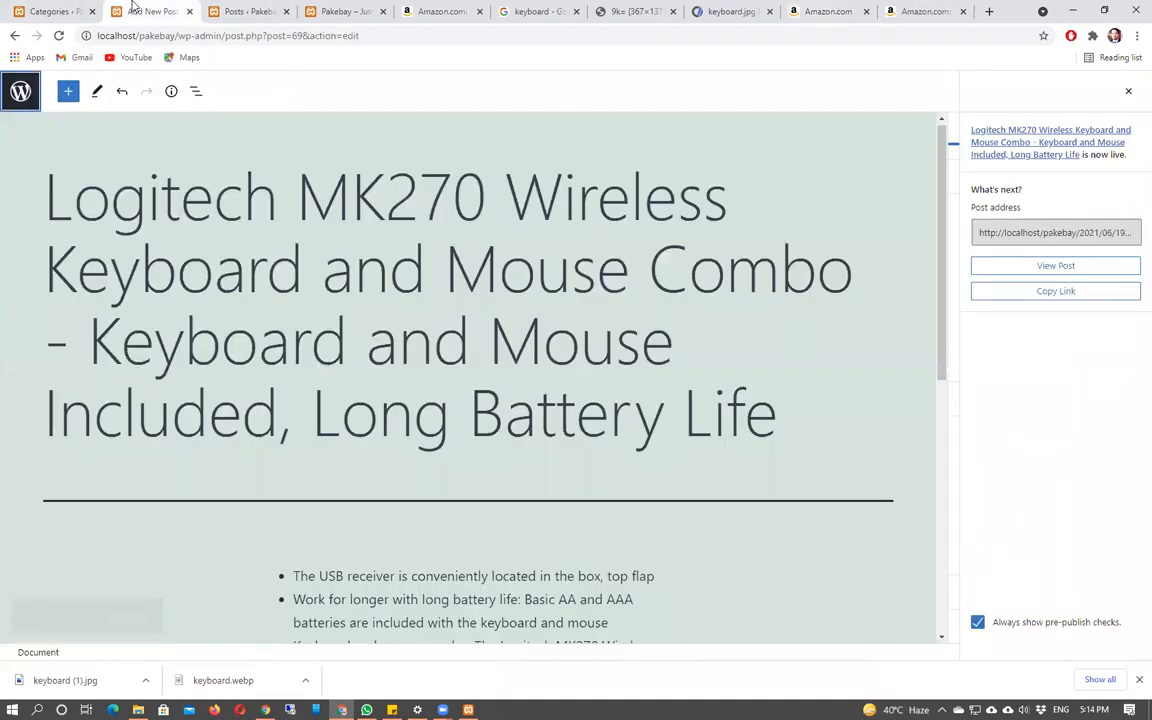
pyautogui.click(15, 35)
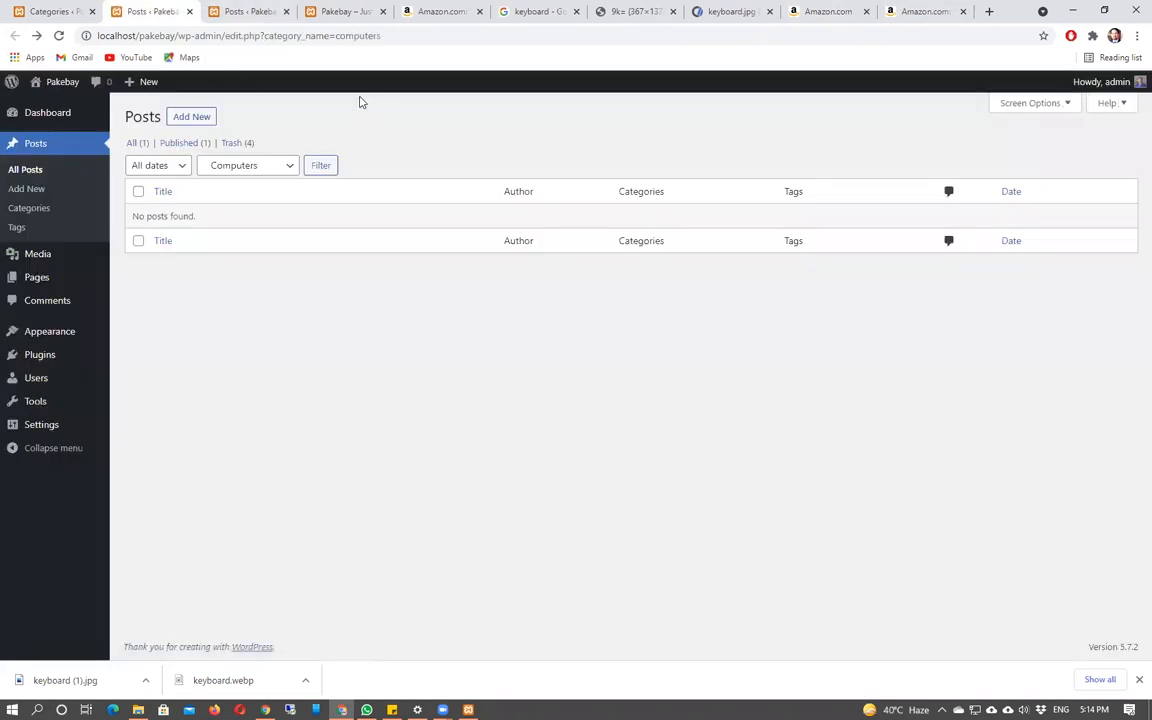
pyautogui.click(37, 172)
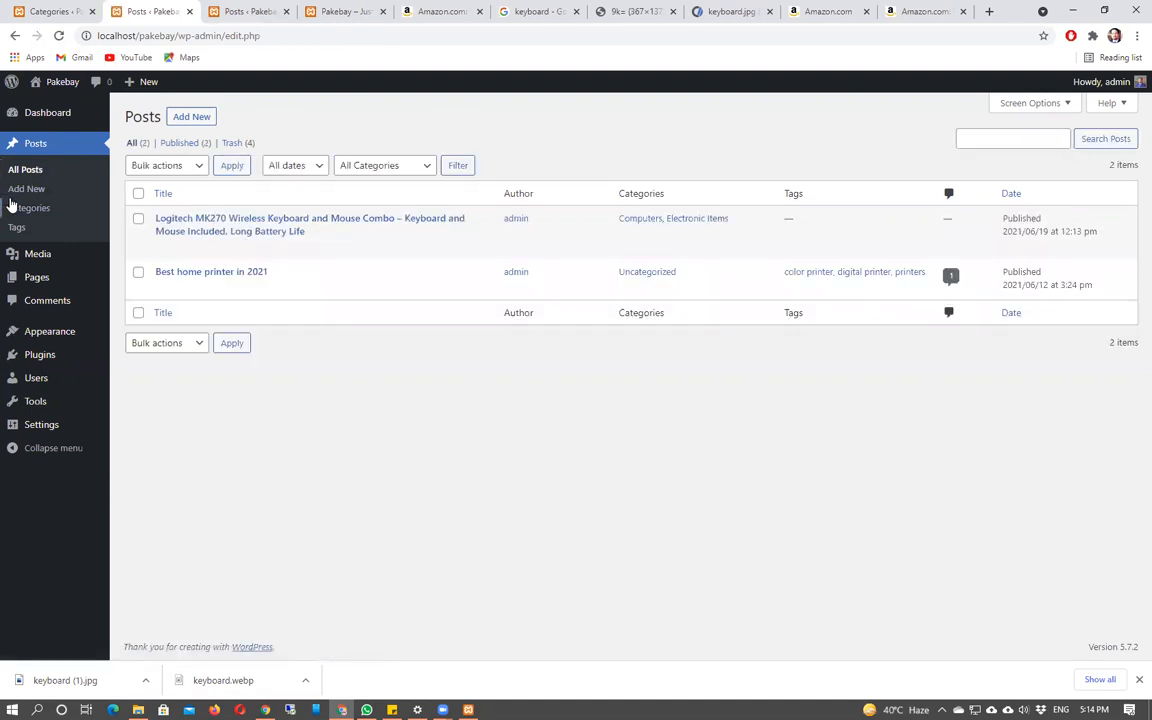
pyautogui.moveTo(8, 254)
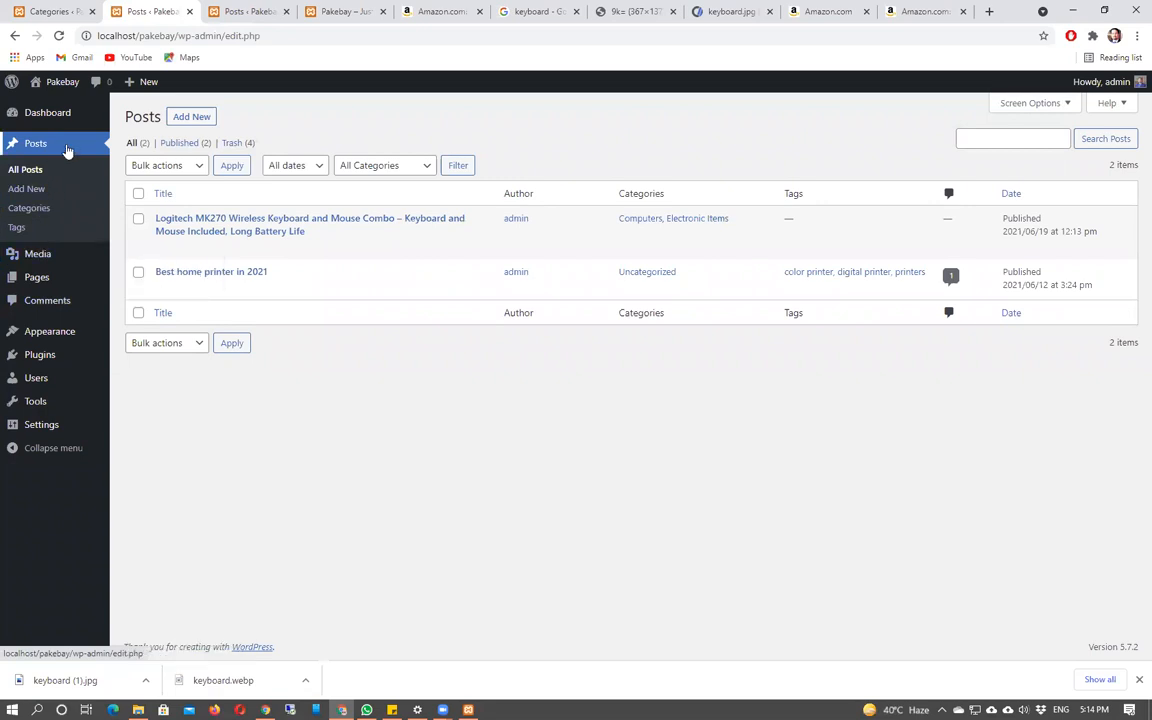
pyautogui.click(40, 208)
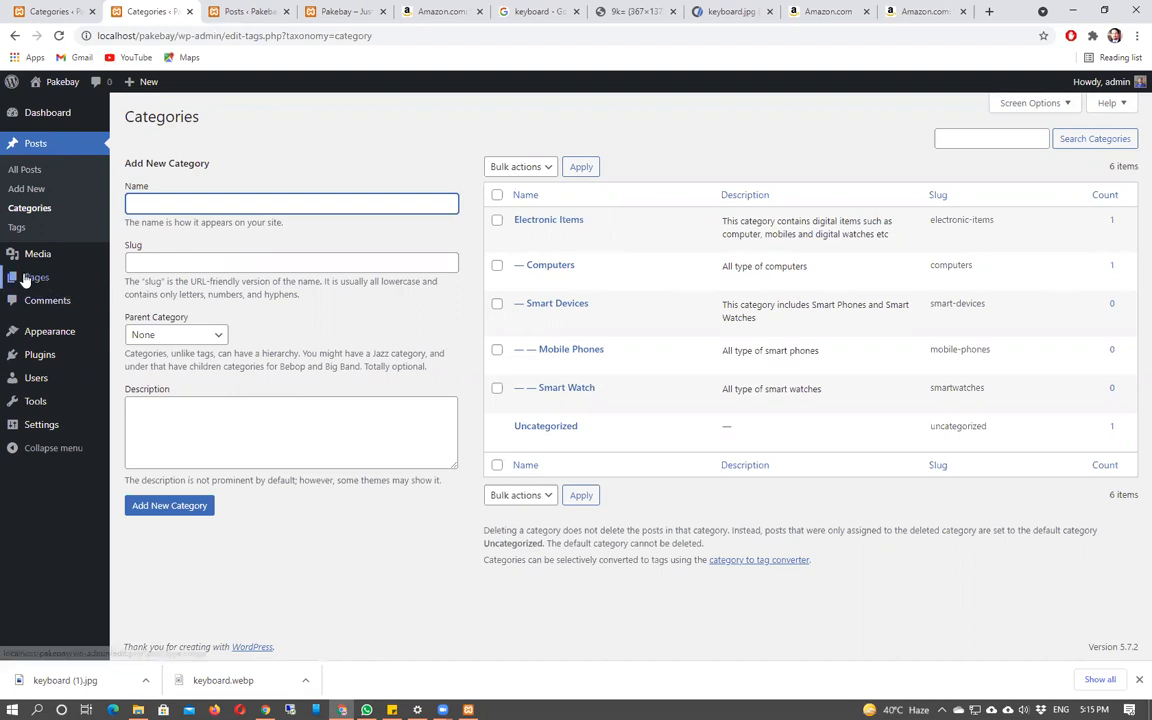
# - Open the WordPress Menus page for creating a first menu and place the cursor in its empty name field
pyautogui.moveTo(40, 341)
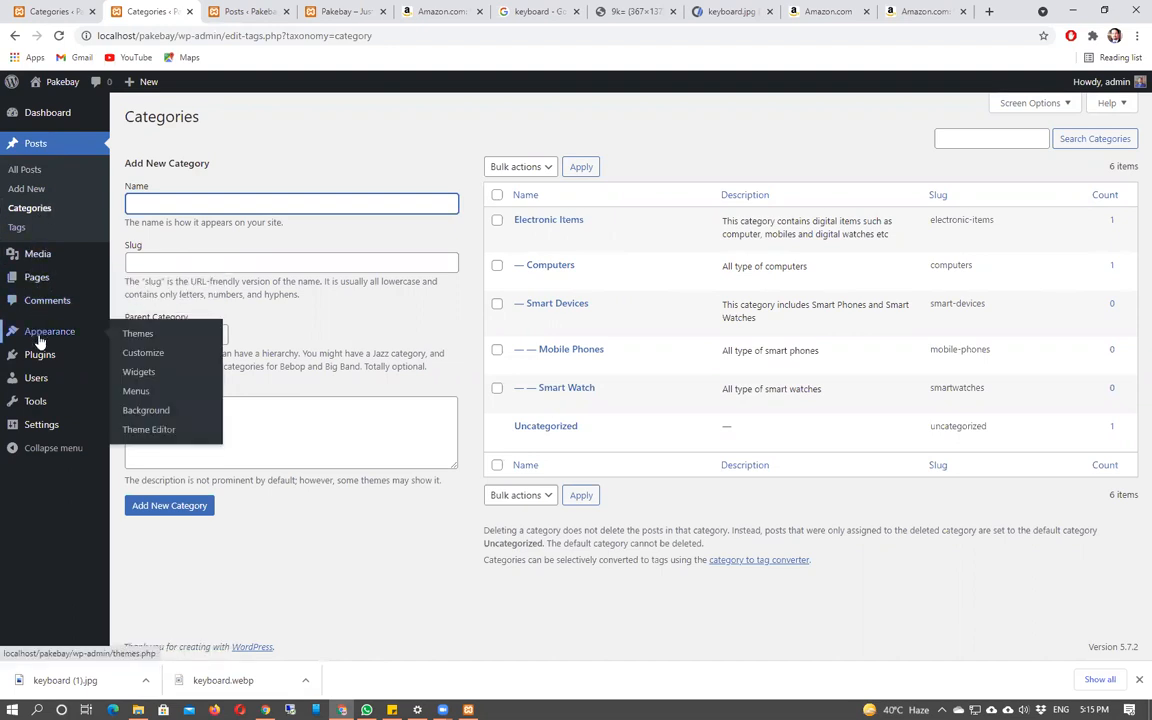
pyautogui.click(143, 394)
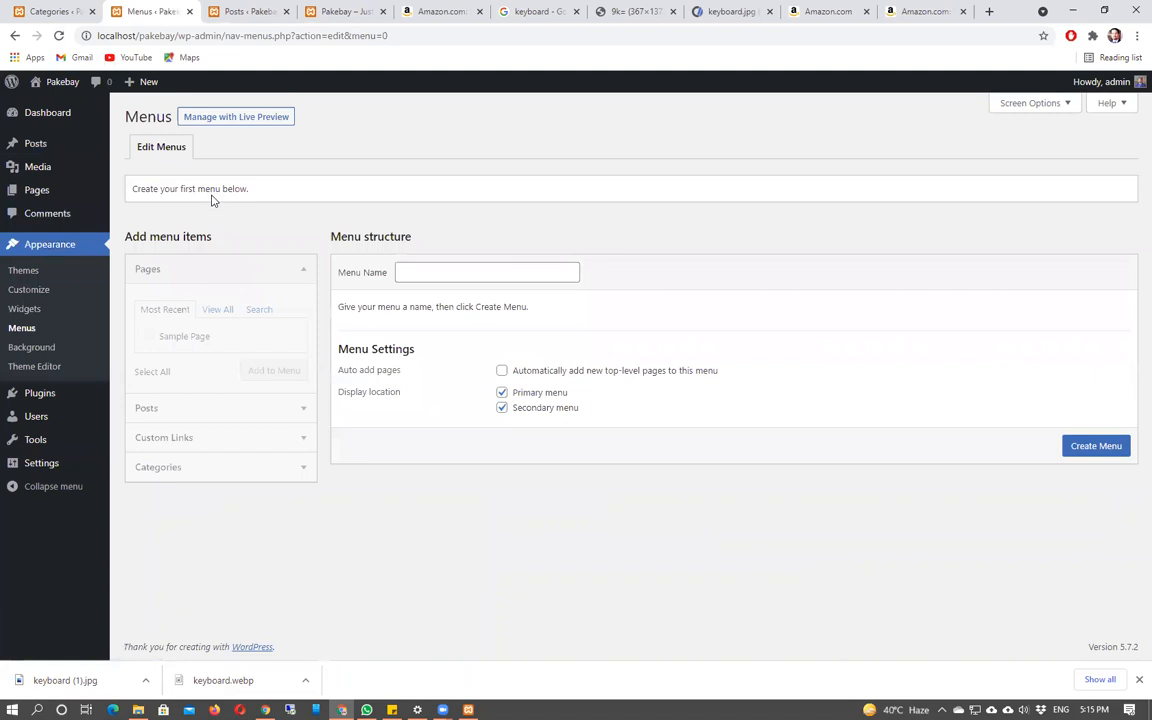
pyautogui.click(458, 270)
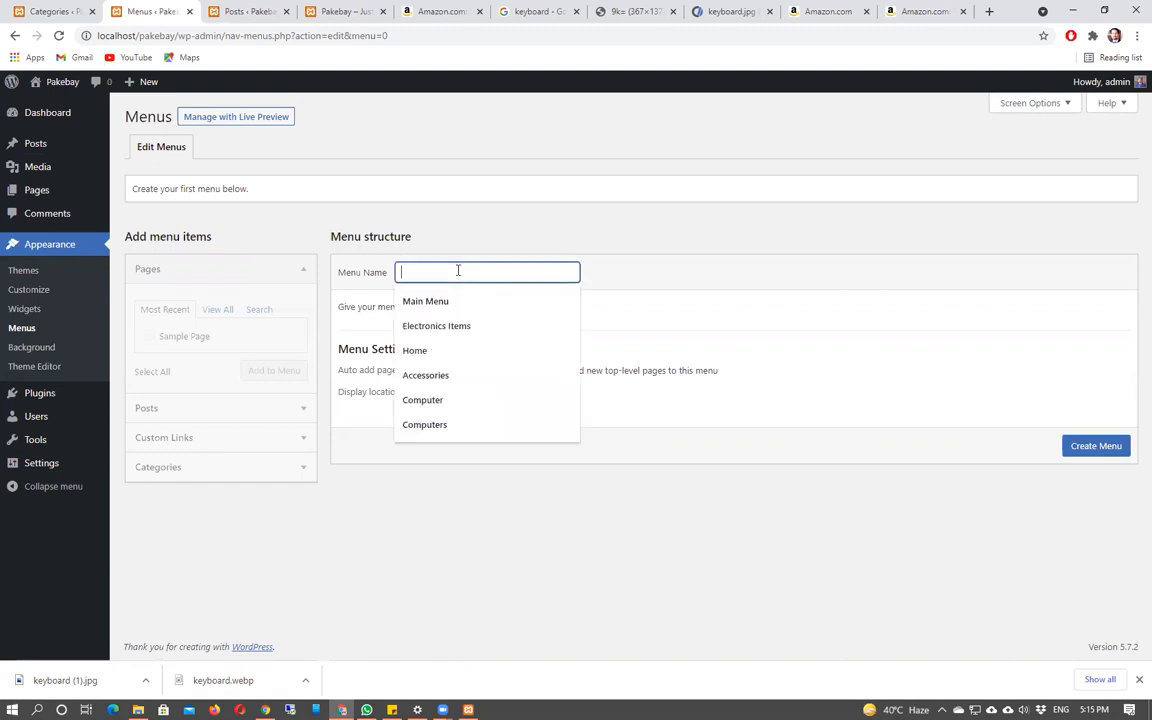
pyautogui.click(570, 220)
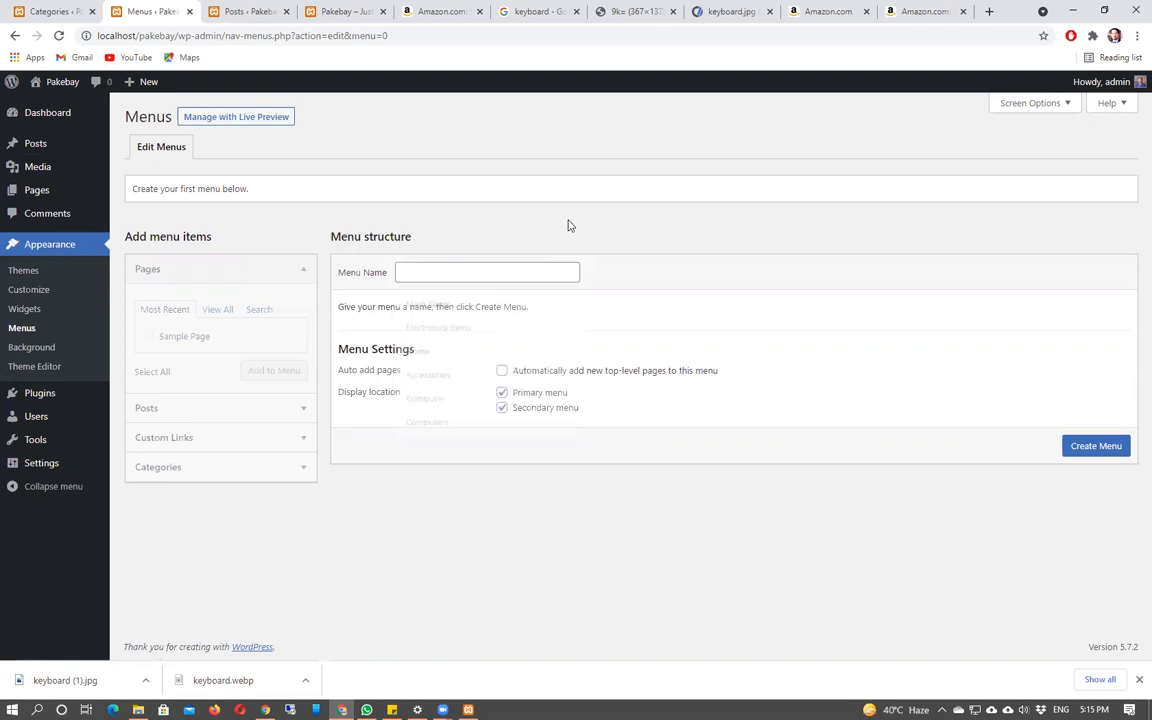
pyautogui.click(531, 277)
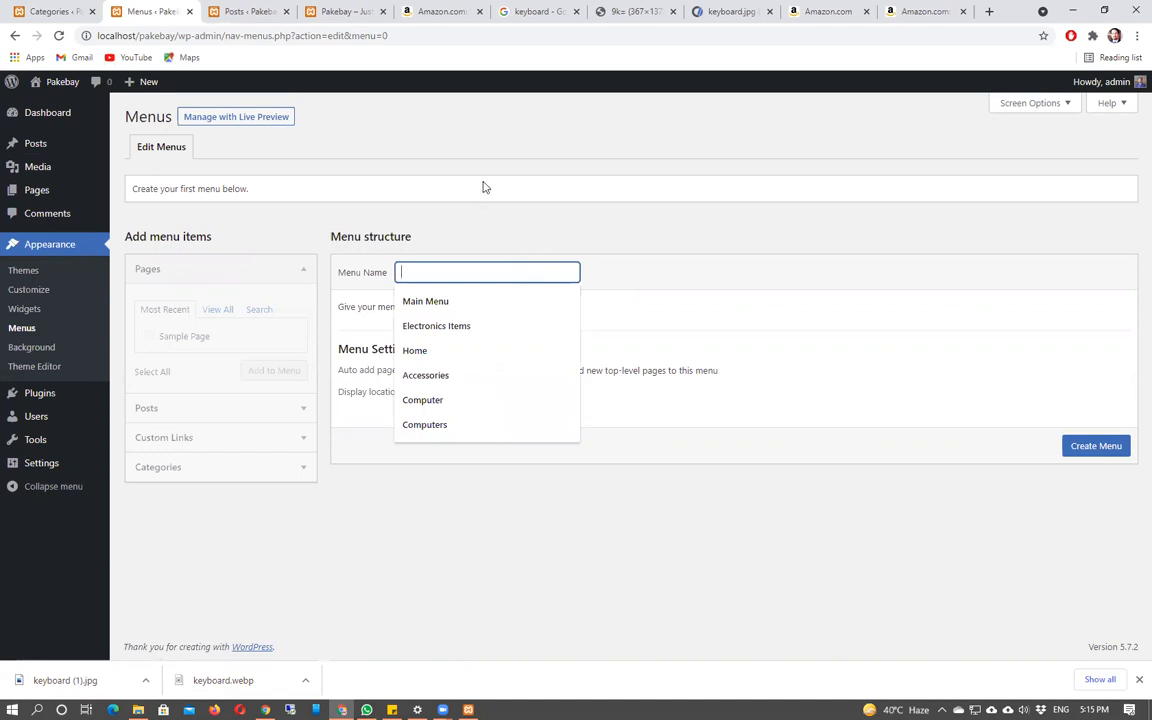
# - Search Google for "Menu types" in a new tab
pyautogui.click(989, 11)
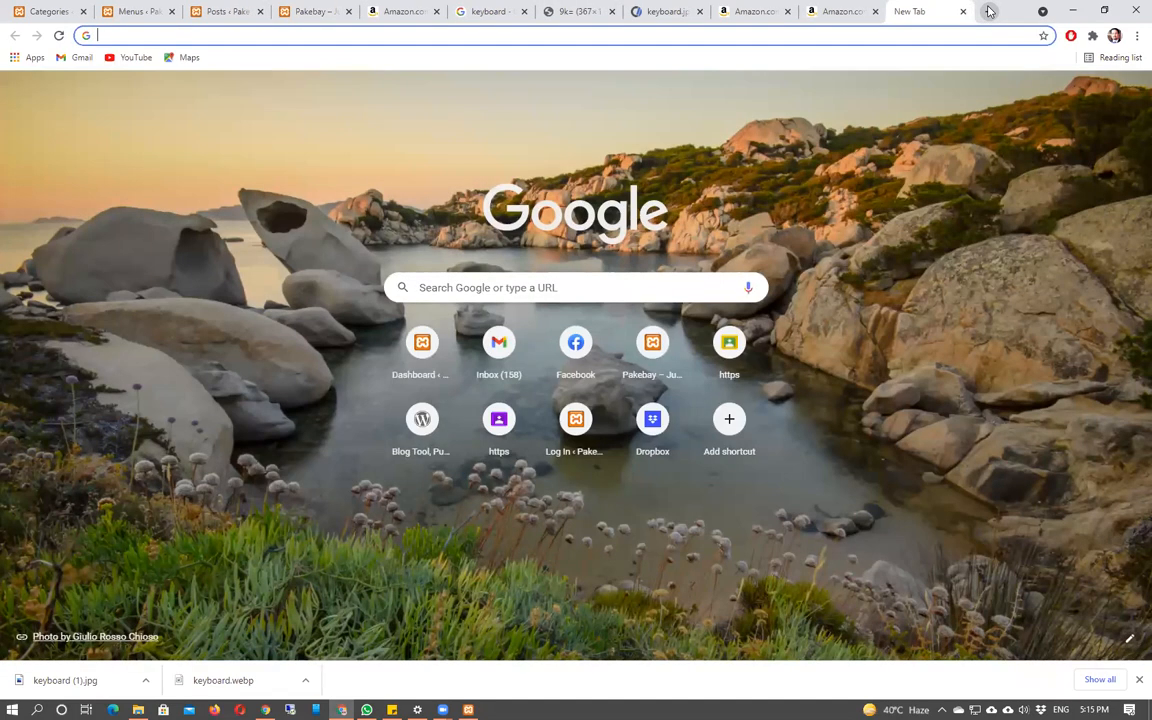
pyautogui.write('e')
pyautogui.press('BackSpace')
pyautogui.press('BackSpace')
pyautogui.write('Menu types')
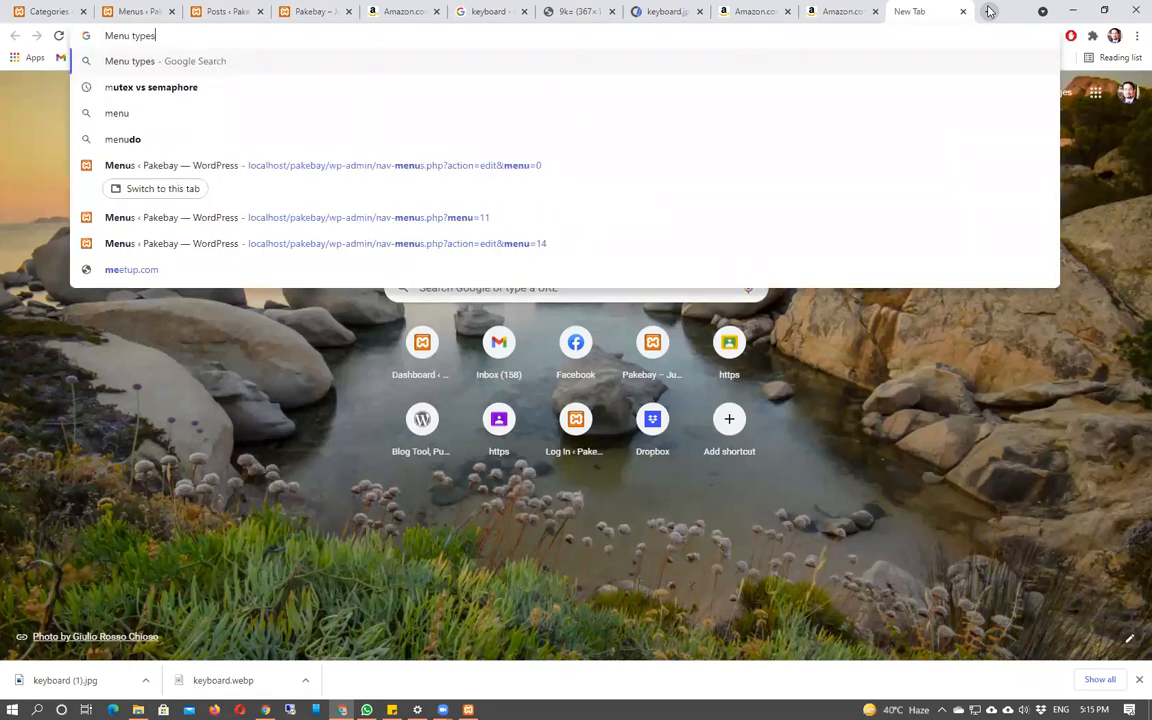
pyautogui.press('Return')
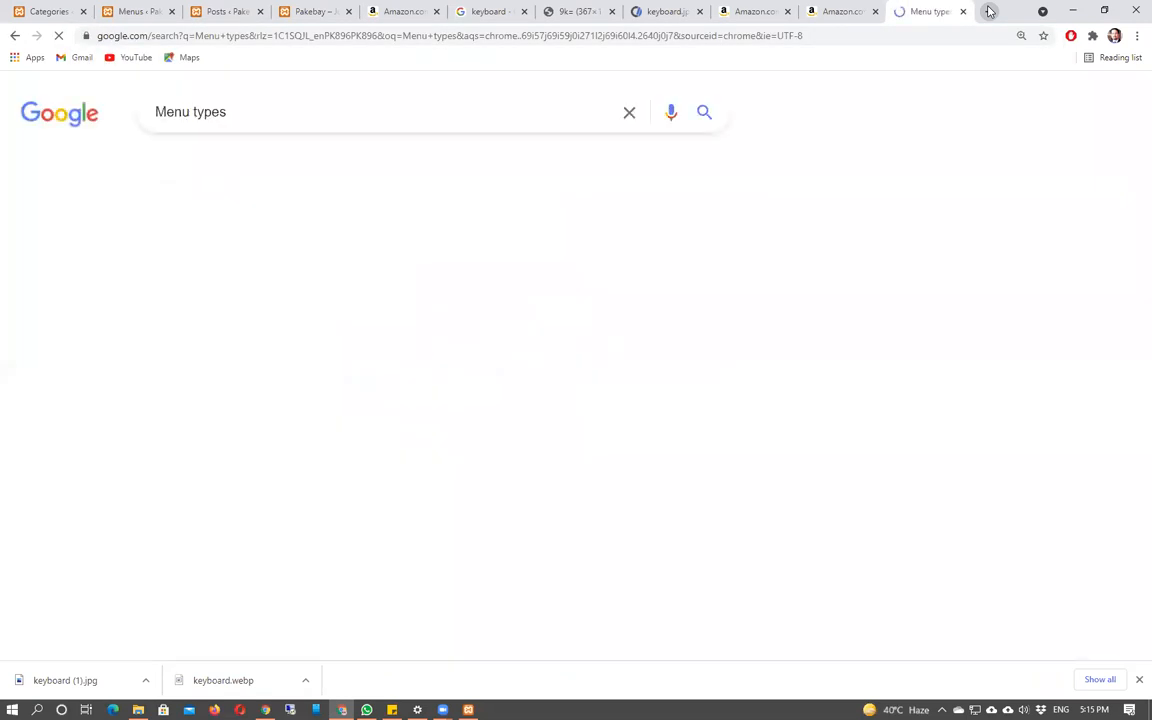
# - Refine the Google search to "menu types wordpress" and check the video results before switching to image results
pyautogui.click(331, 111)
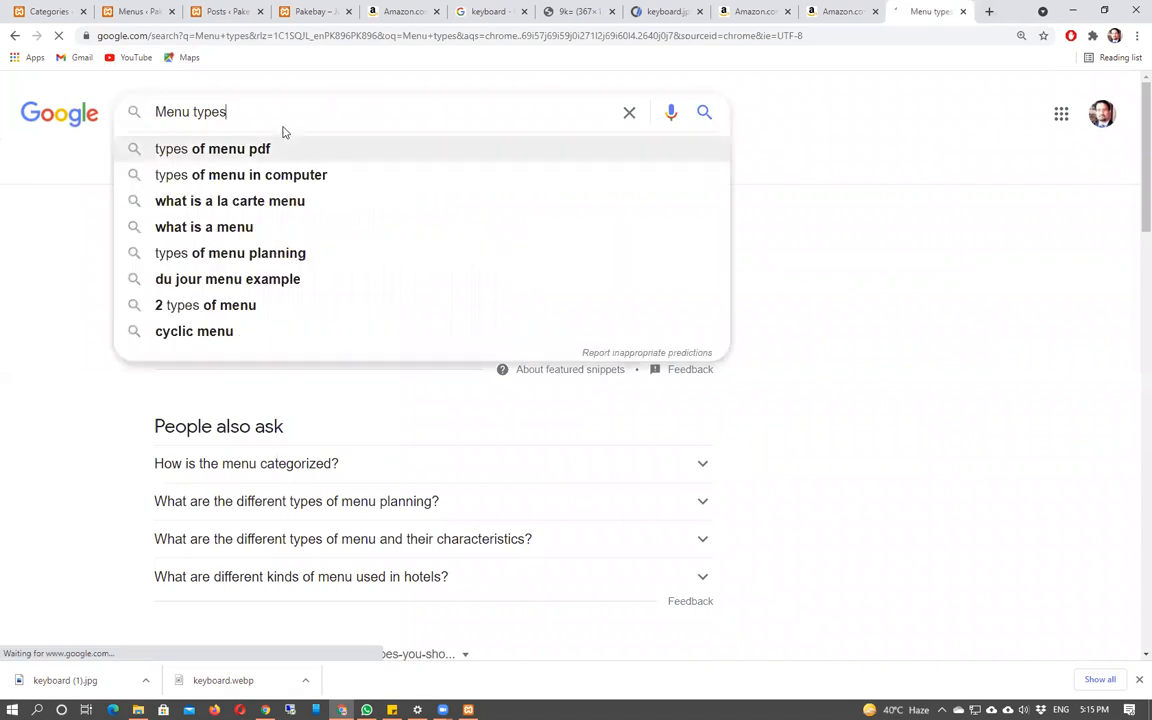
pyautogui.write('wordp')
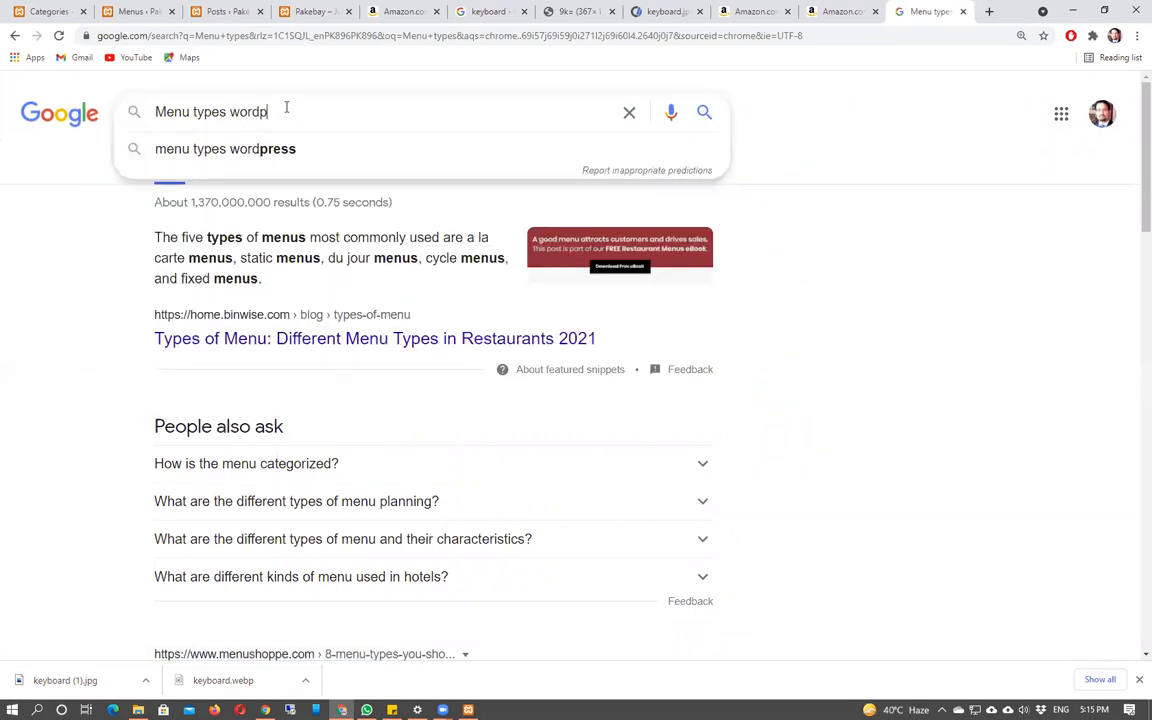
pyautogui.press('Down')
pyautogui.press('Return')
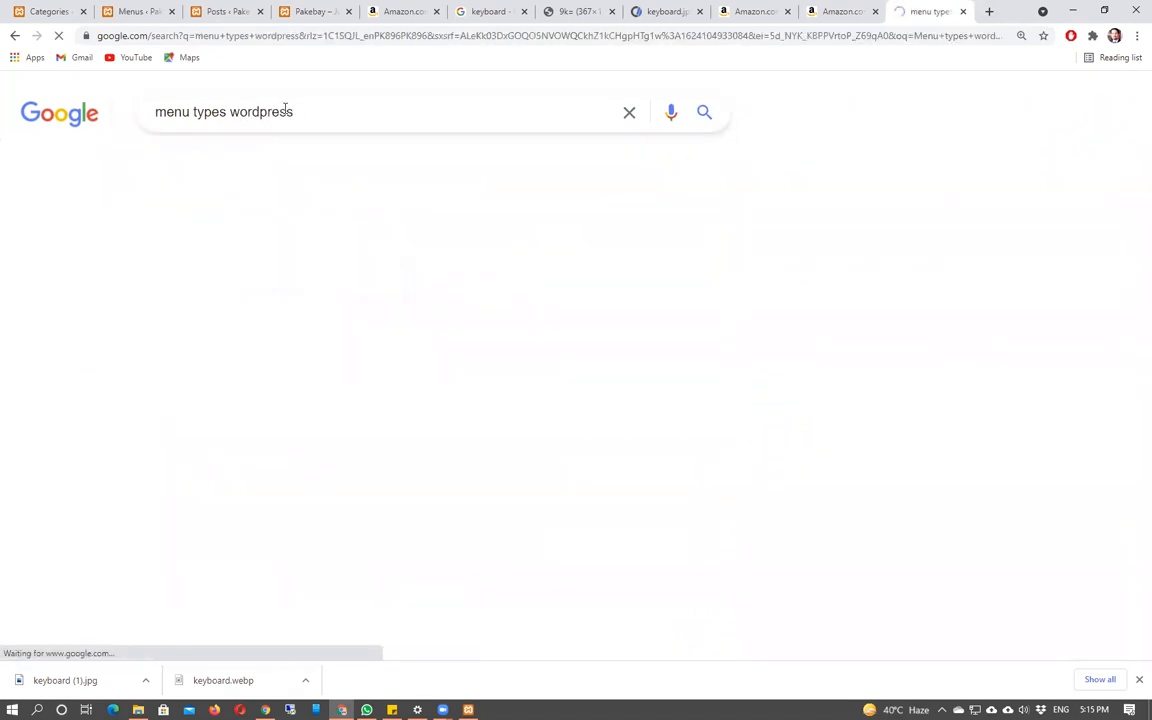
pyautogui.click(239, 167)
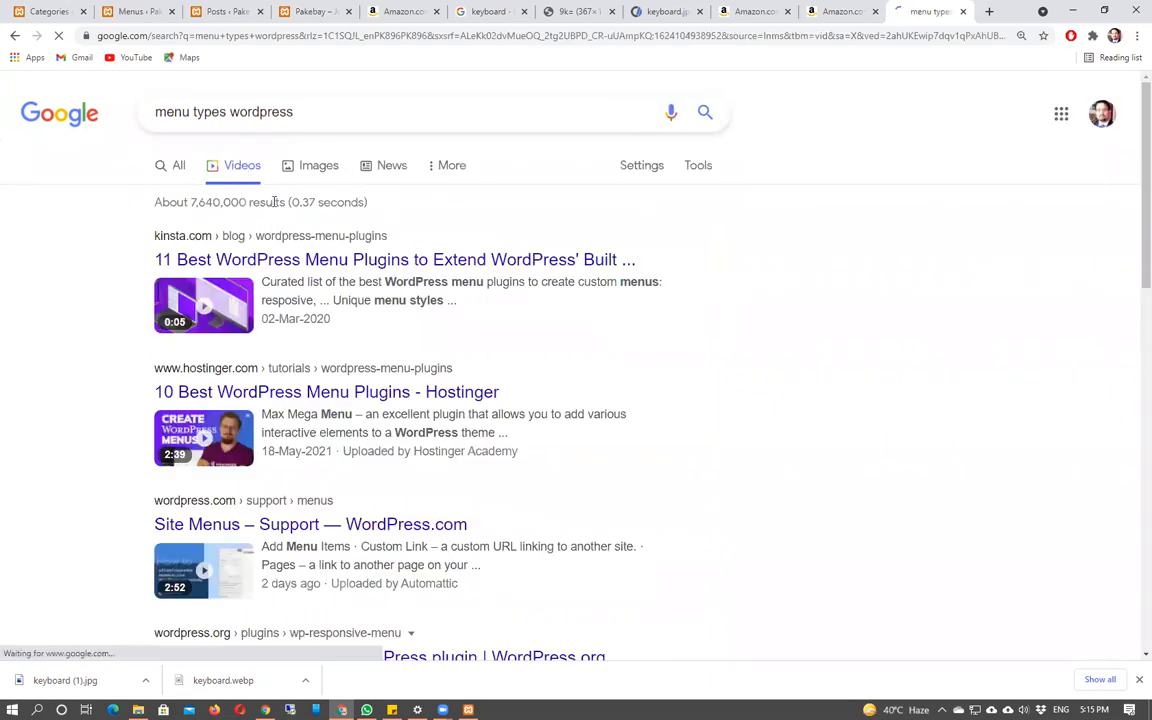
pyautogui.click(319, 175)
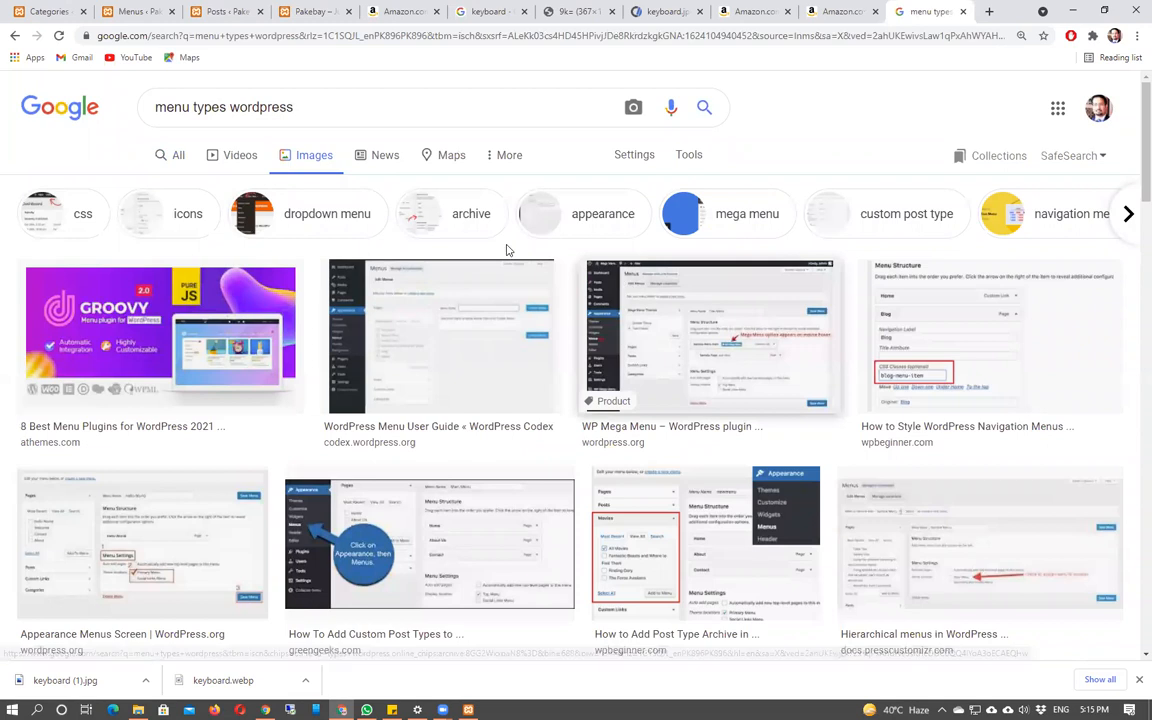
# - Search Google Images for "primary menu secondary menu wordpress" and preview the Pixelgrade "Managing the Secondary Menu" image
pyautogui.click(204, 108)
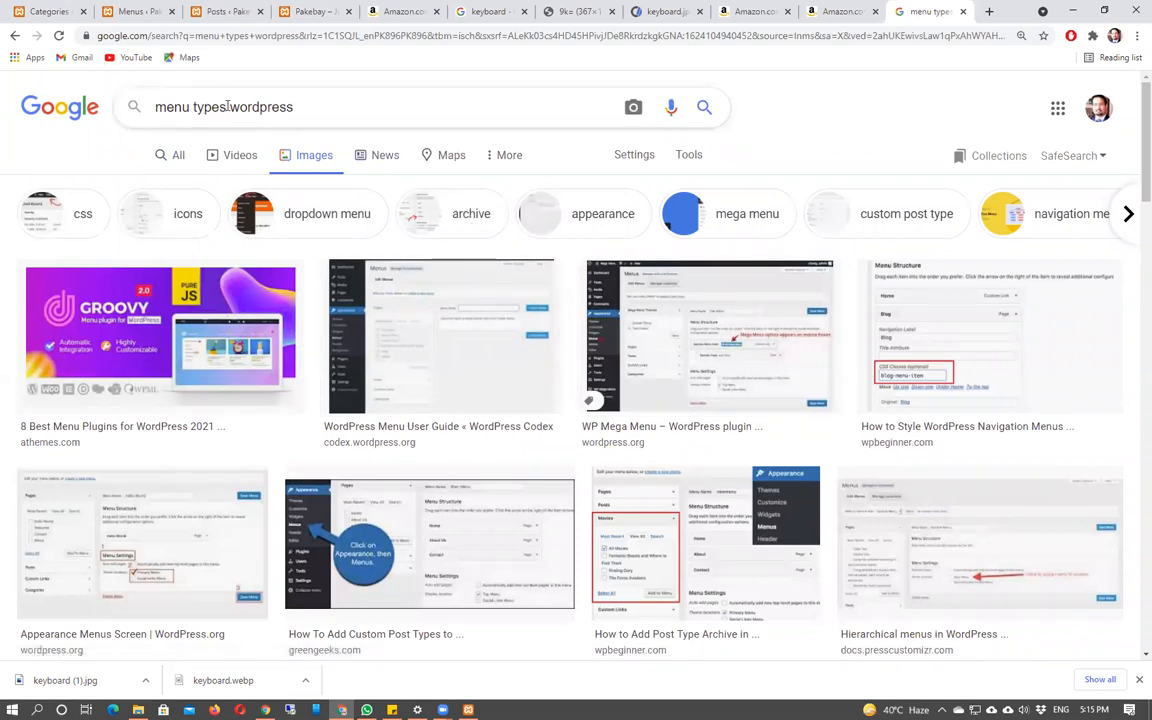
pyautogui.press('BackSpace')
pyautogui.press('BackSpace')
pyautogui.press('BackSpace')
pyautogui.press('BackSpace')
pyautogui.press('BackSpace')
pyautogui.press('BackSpace')
pyautogui.press('BackSpace')
pyautogui.press('BackSpace')
pyautogui.press('BackSpace')
pyautogui.press('BackSpace')
pyautogui.write('primary ')
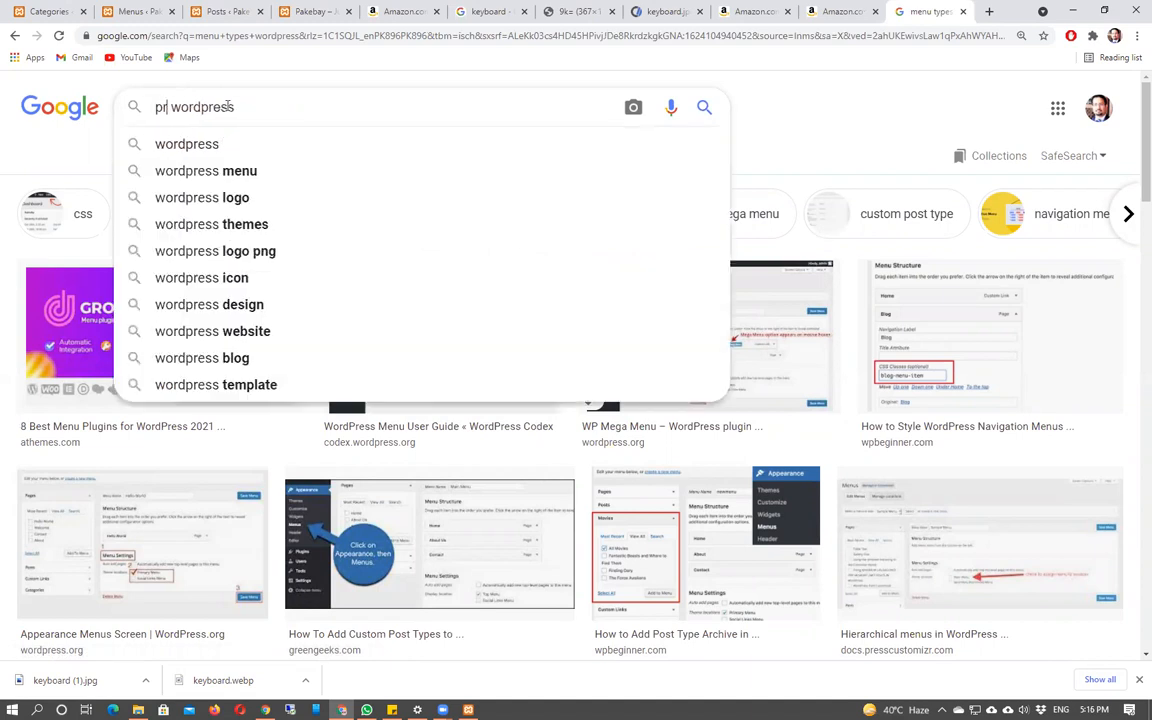
pyautogui.write('menu secon')
pyautogui.write('dary ')
pyautogui.write('menu')
pyautogui.press('Return')
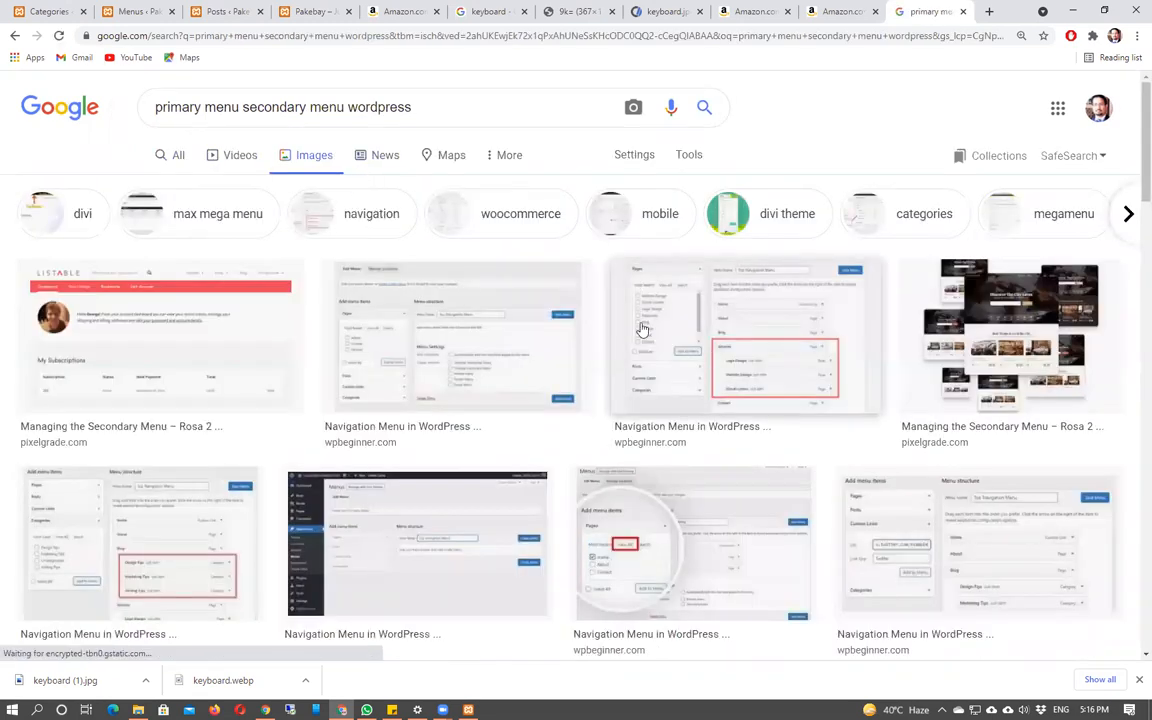
pyautogui.click(208, 321)
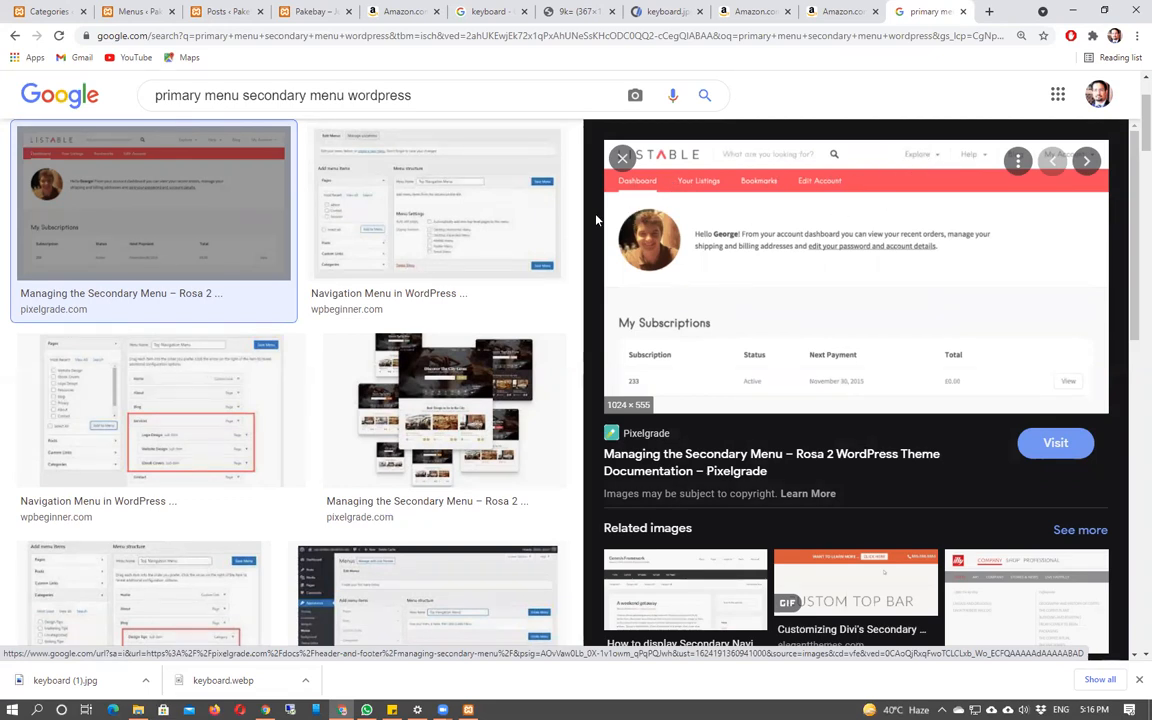
# - Examine the header navigation, full side menu and footer links on Amazon's Seagate hard drive product page
pyautogui.click(815, 9)
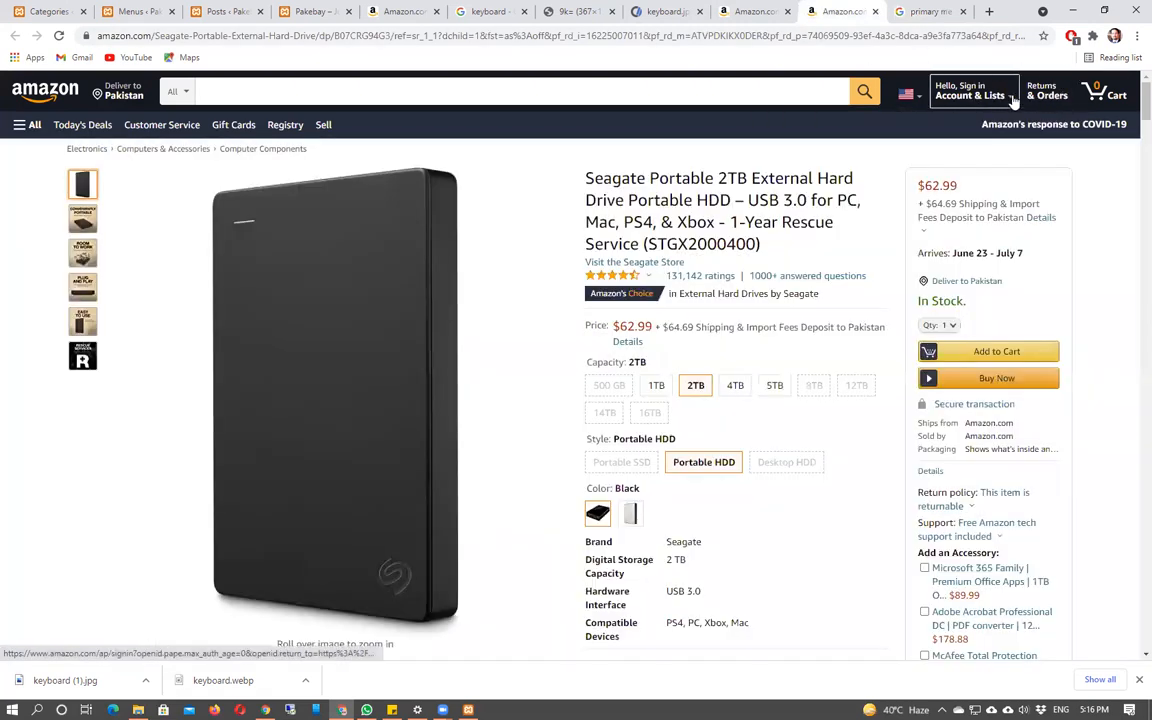
pyautogui.moveTo(1013, 100)
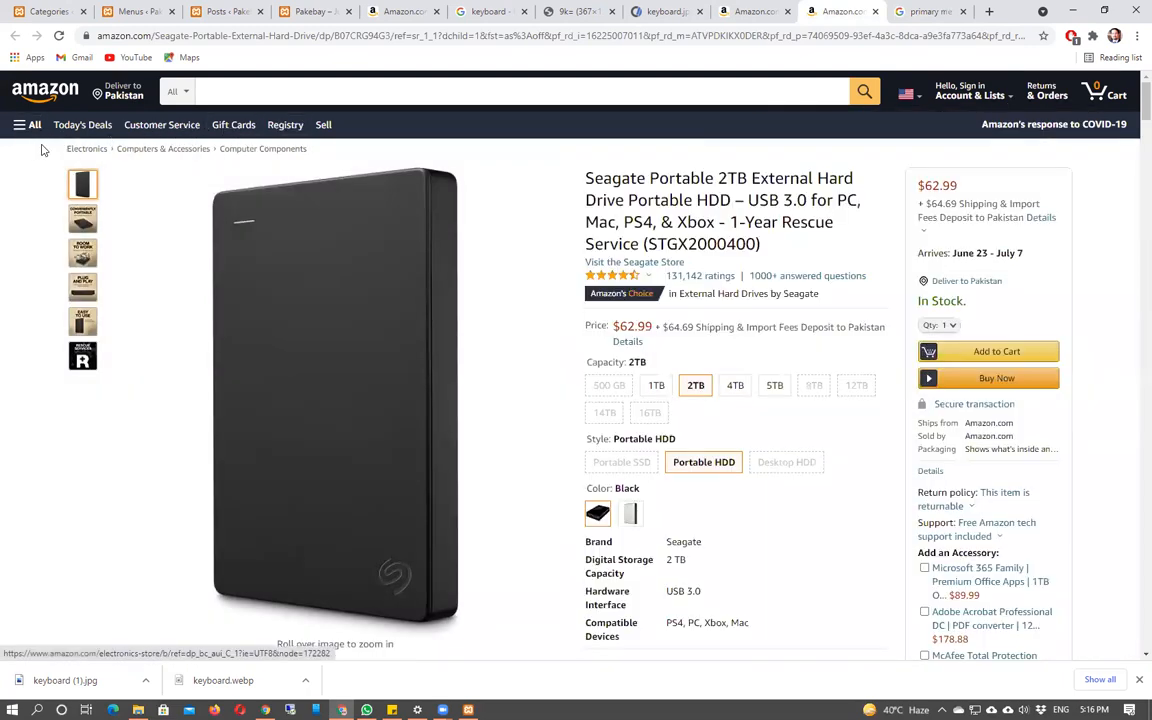
pyautogui.click(18, 122)
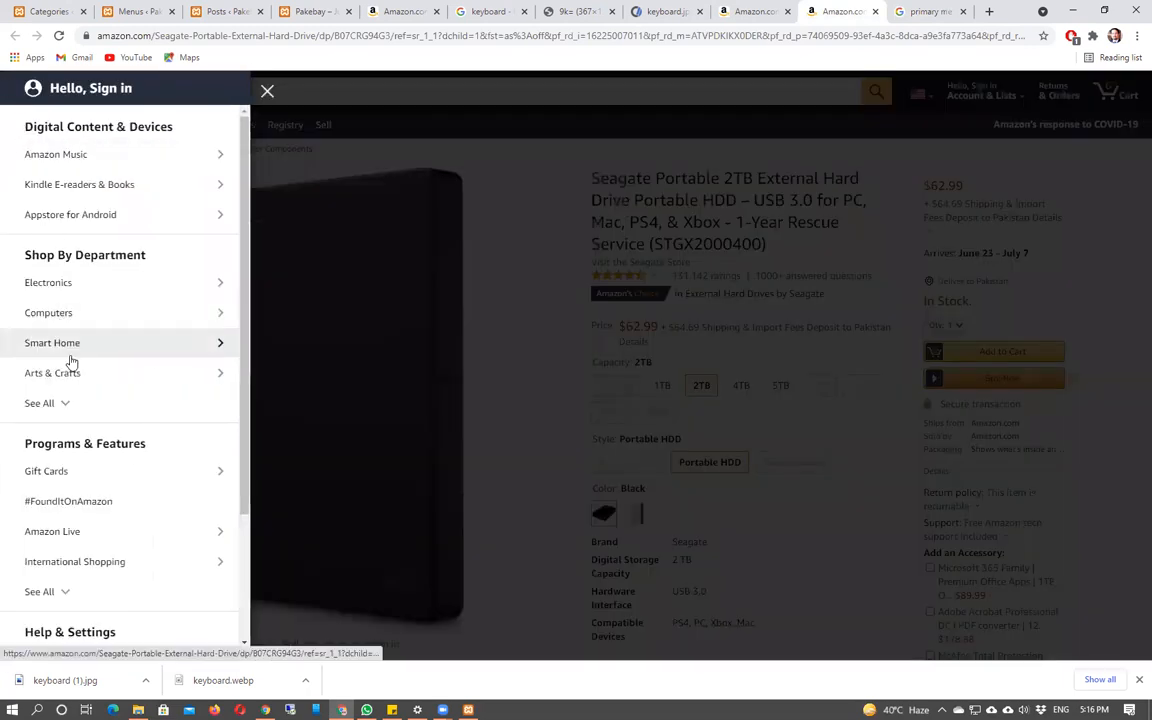
pyautogui.click(535, 383)
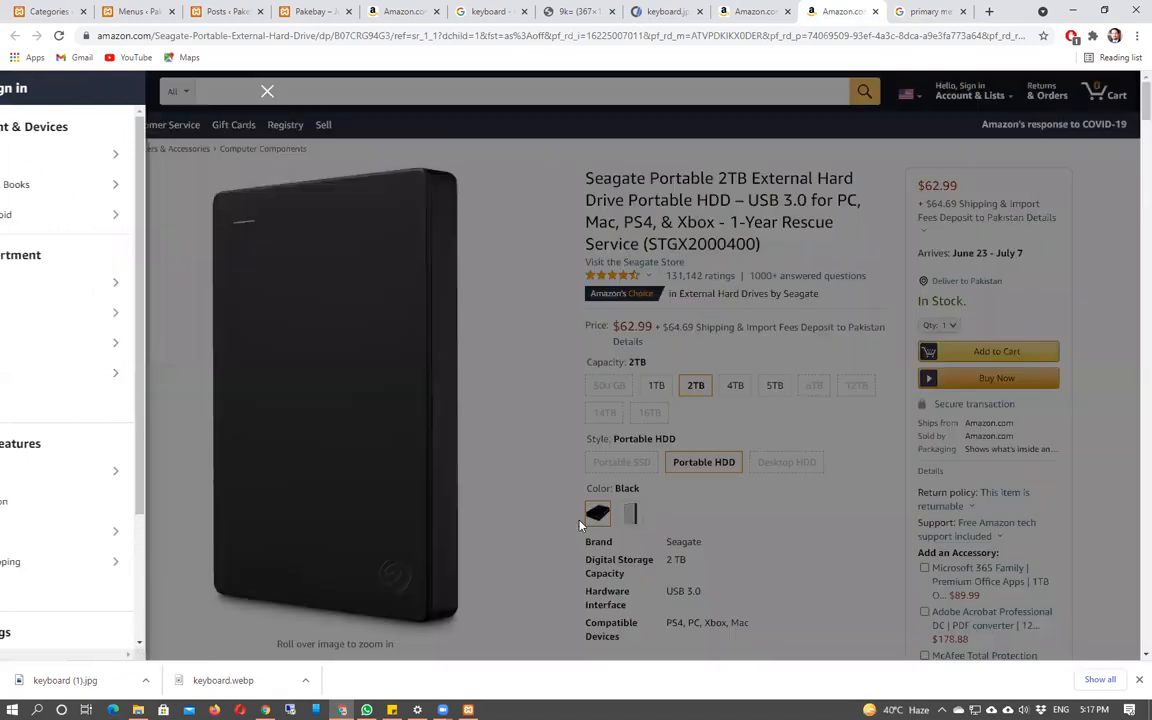
pyautogui.scroll(-10, 548, 519)
pyautogui.scroll(-15, 550, 517)
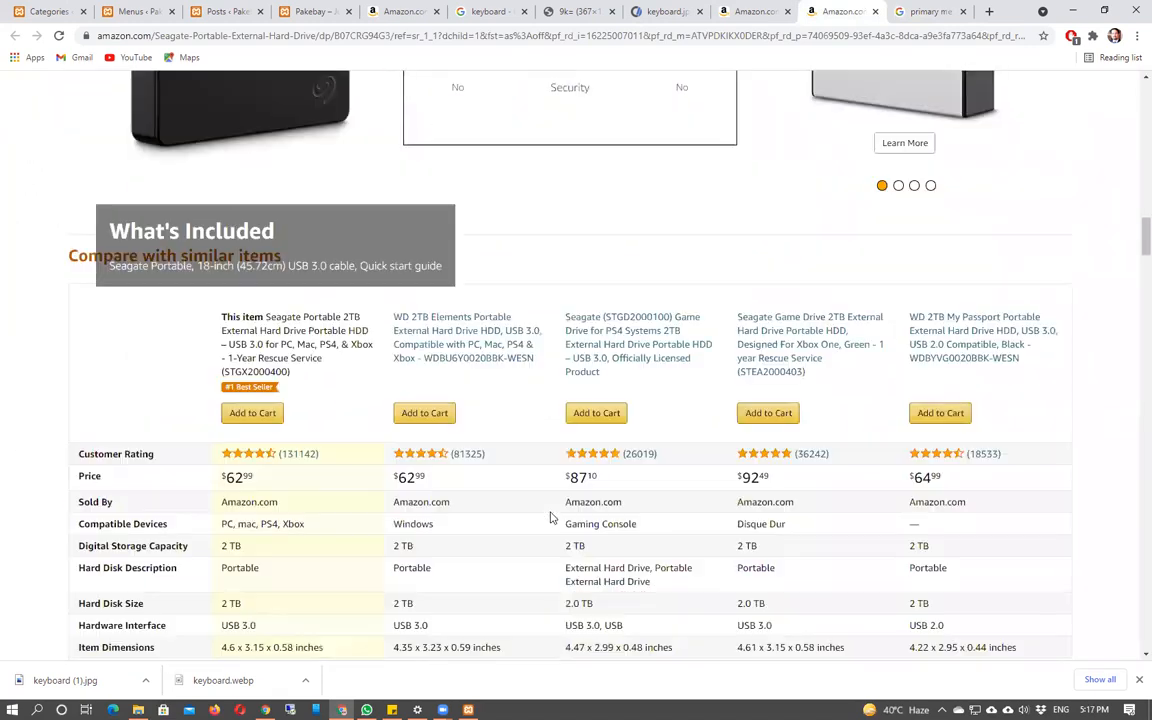
pyautogui.moveTo(1132, 302); pyautogui.dragTo(1131, 607)
pyautogui.scroll(-7, 890, 430)
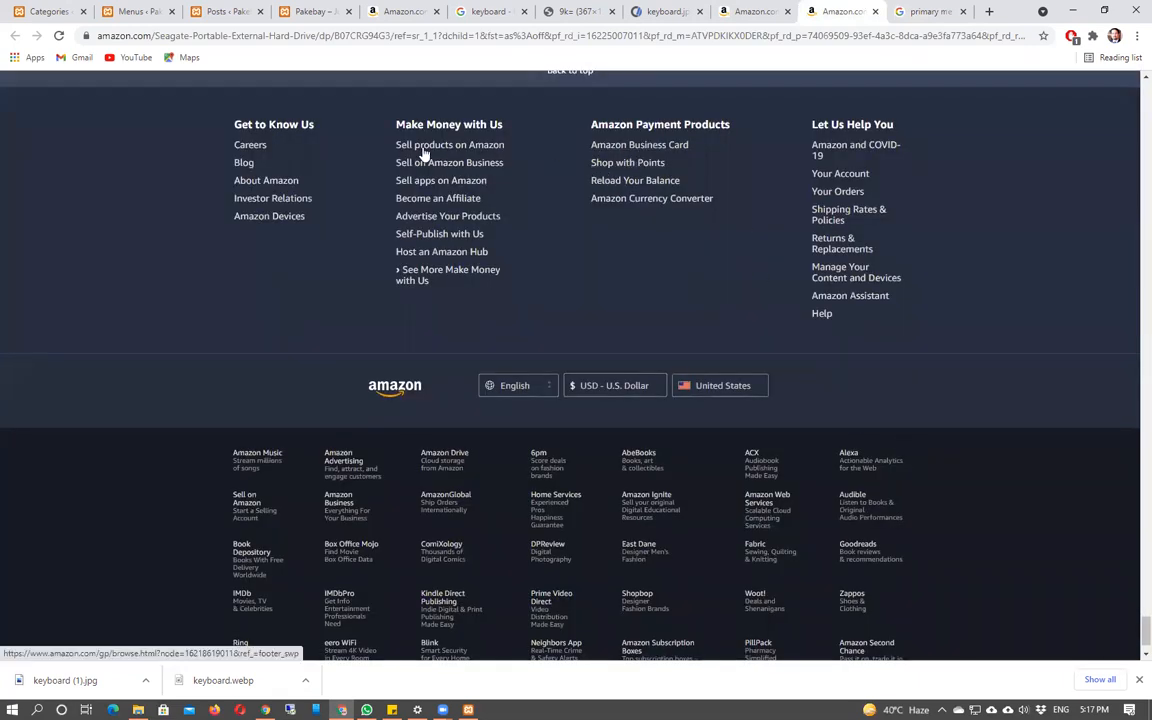
pyautogui.scroll(5, 915, 278)
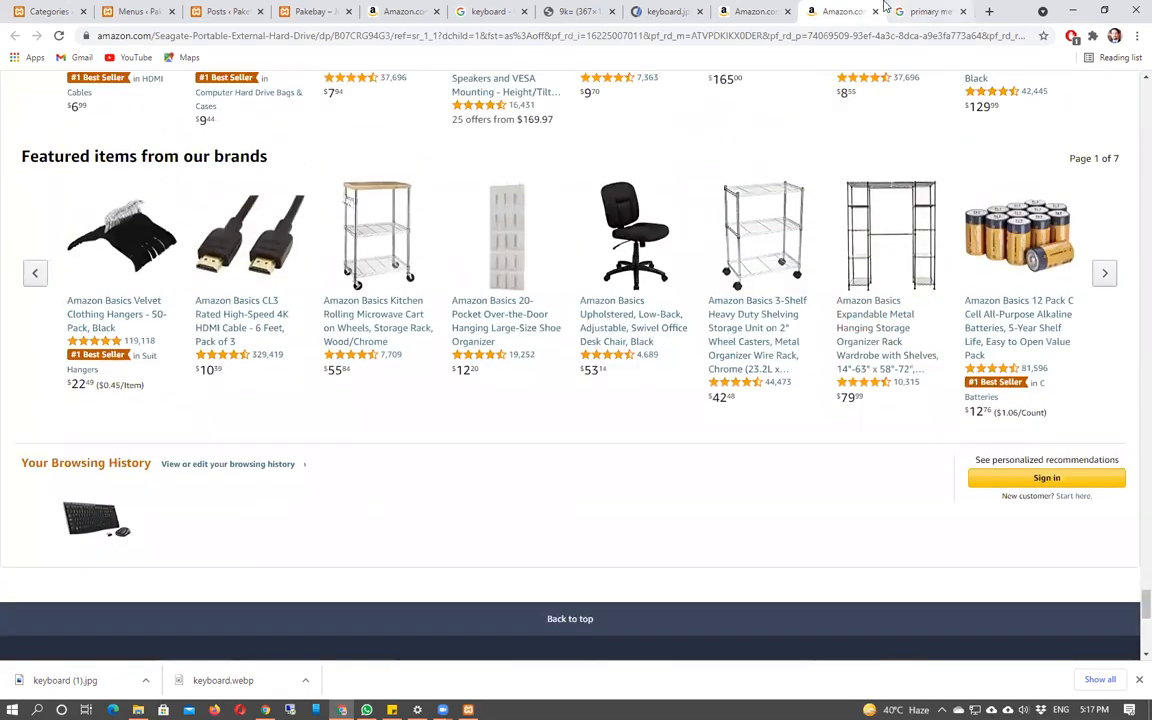
# - Name the first WordPress menu "Main Menu" and create it for the primary and secondary menu locations
pyautogui.click(145, 11)
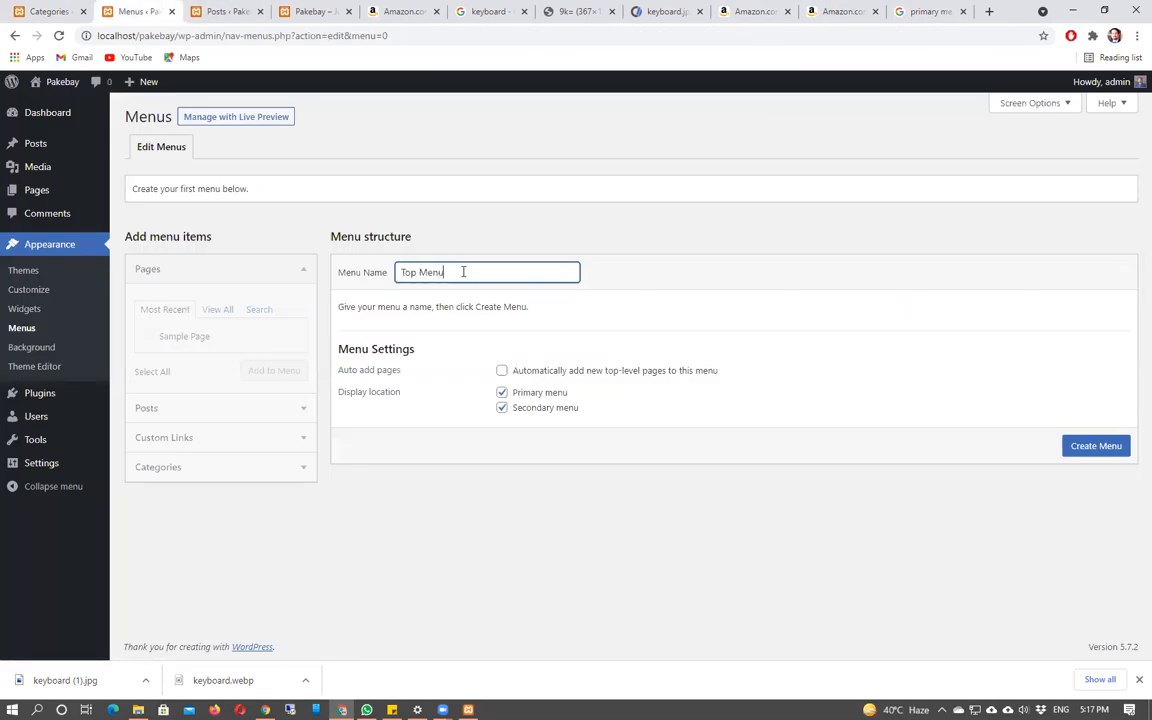
pyautogui.press('BackSpace')
pyautogui.press('BackSpace')
pyautogui.press('BackSpace')
pyautogui.write('Main')
pyautogui.click(690, 296)
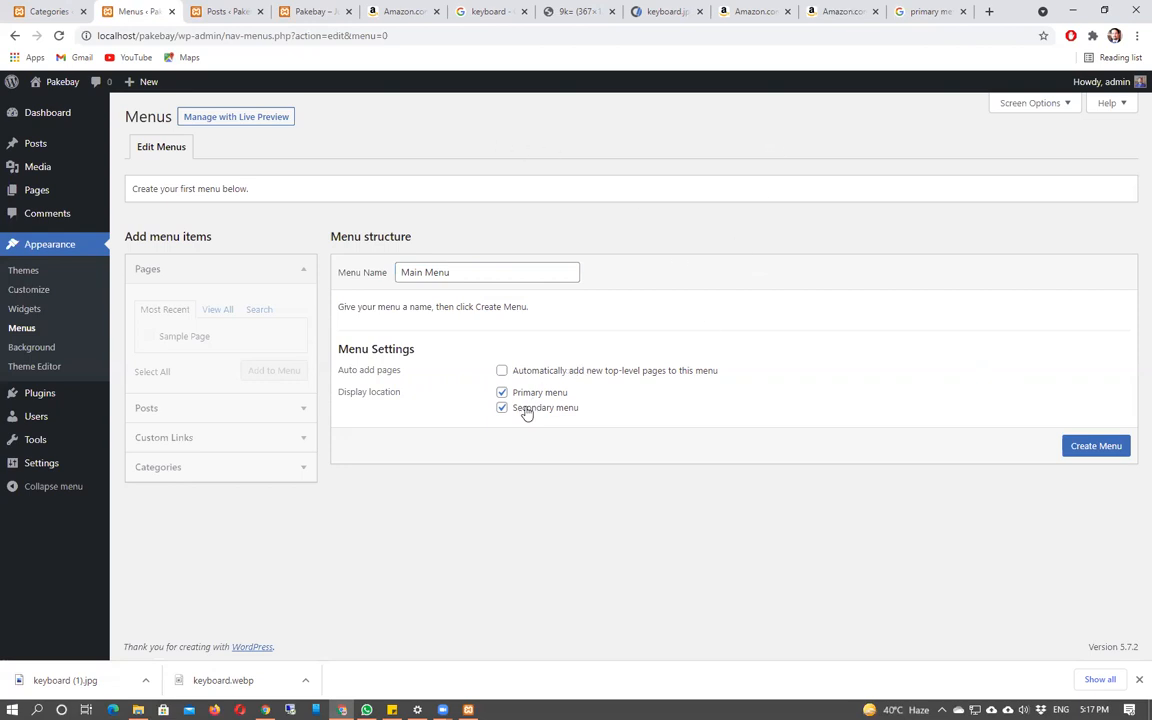
pyautogui.click(1106, 452)
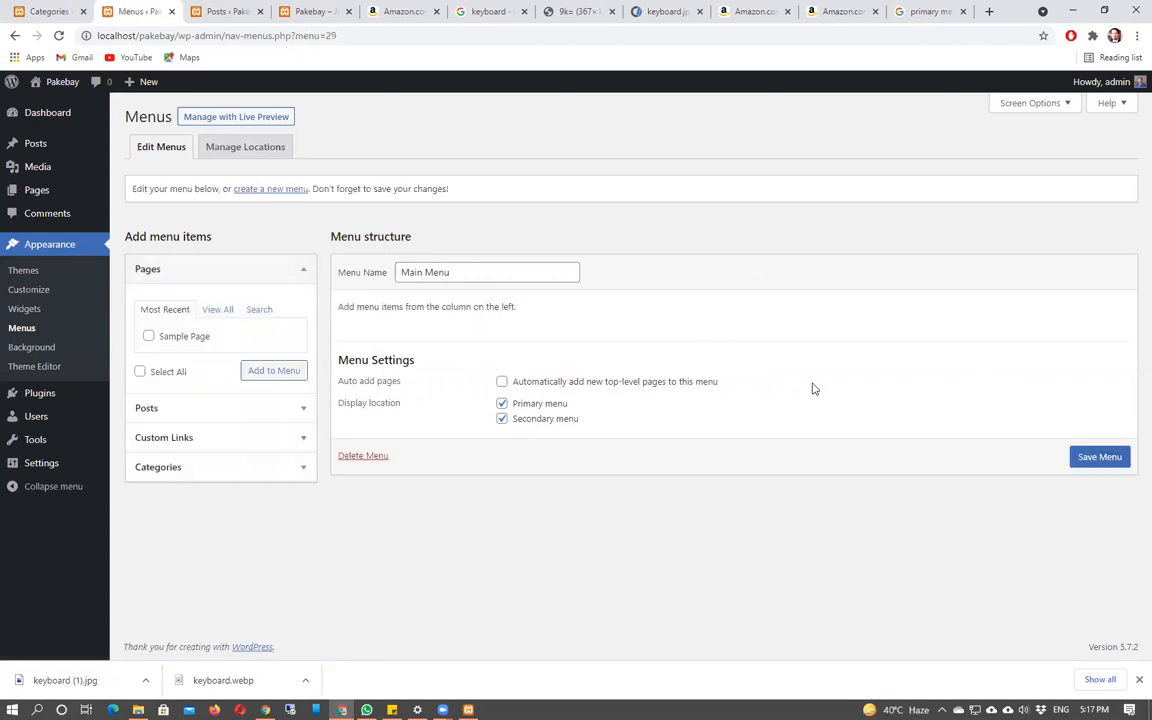
# - Reload the Pakebay home page and check its header area for the new menu
pyautogui.click(215, 11)
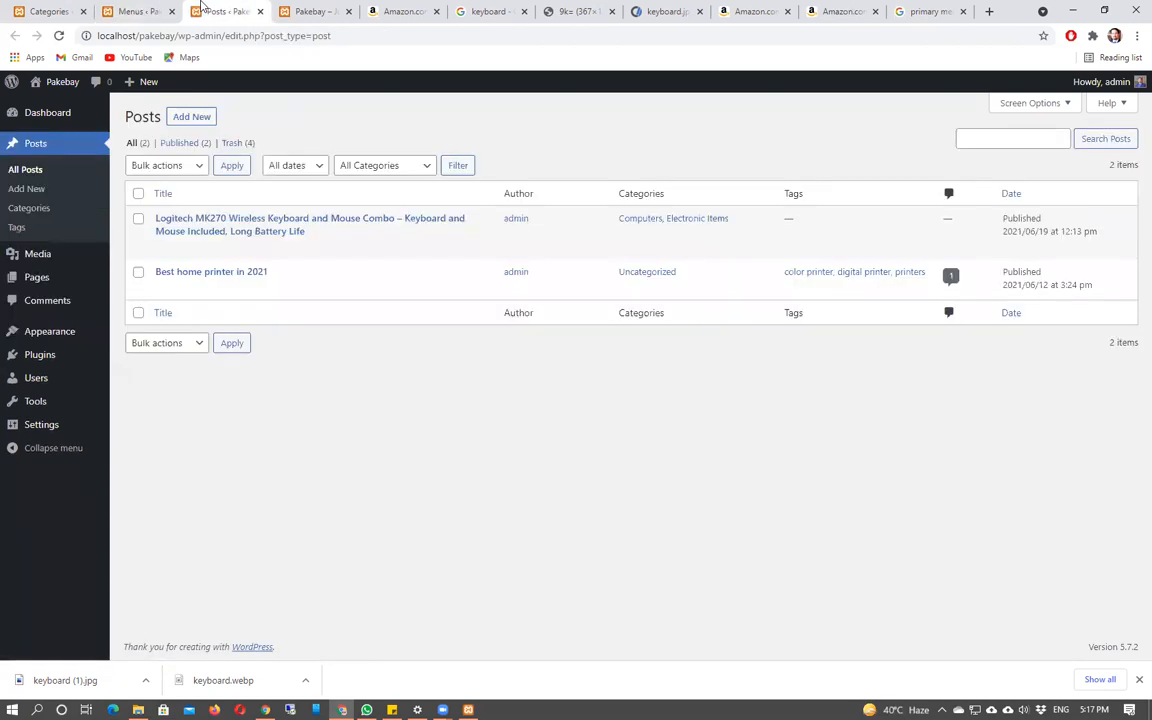
pyautogui.click(335, 8)
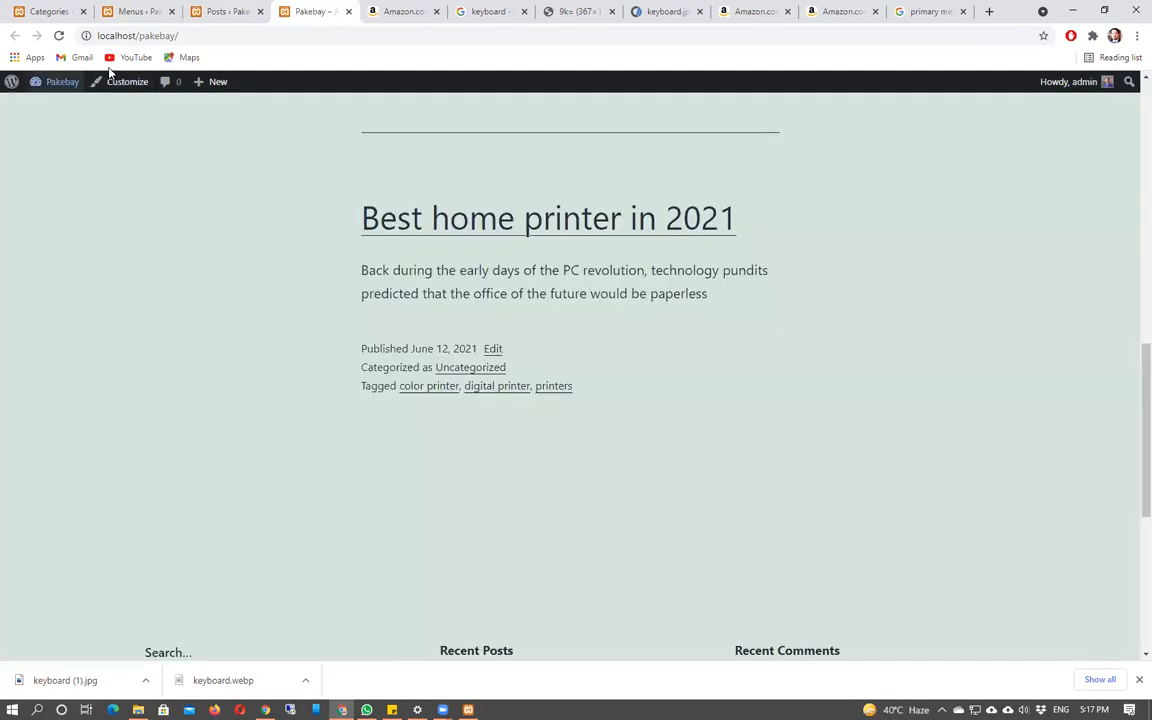
pyautogui.scroll(6, 181, 128)
pyautogui.click(59, 36)
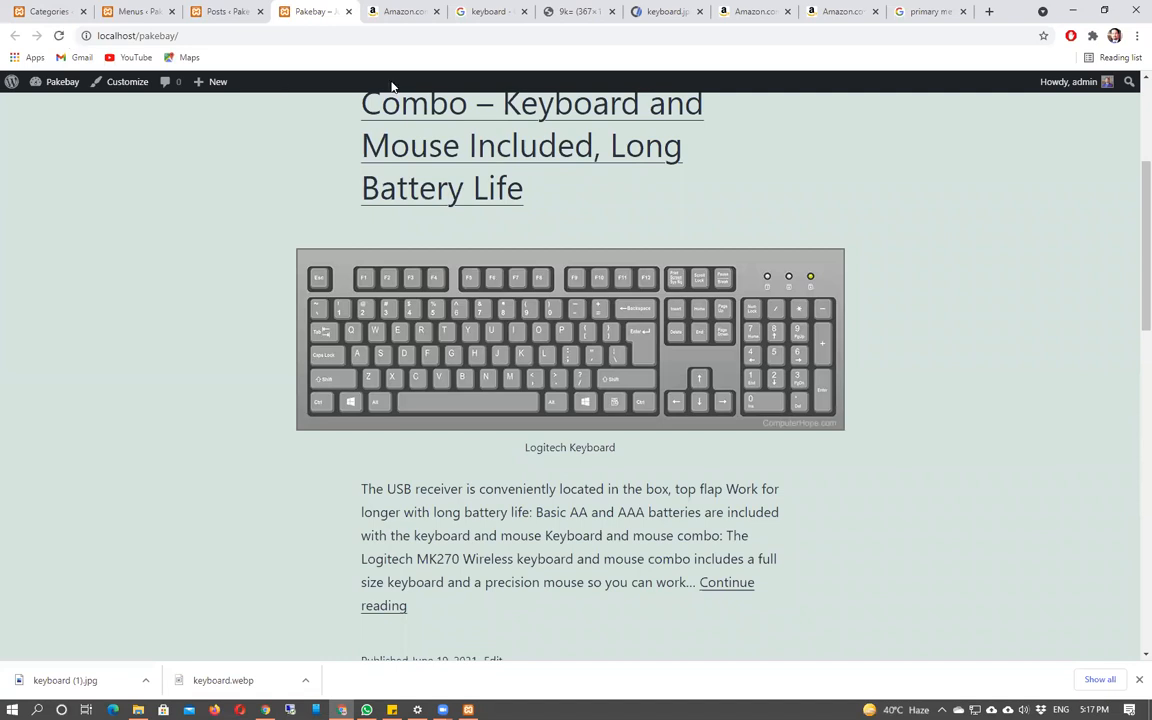
pyautogui.scroll(2, 835, 256)
pyautogui.scroll(2, 836, 258)
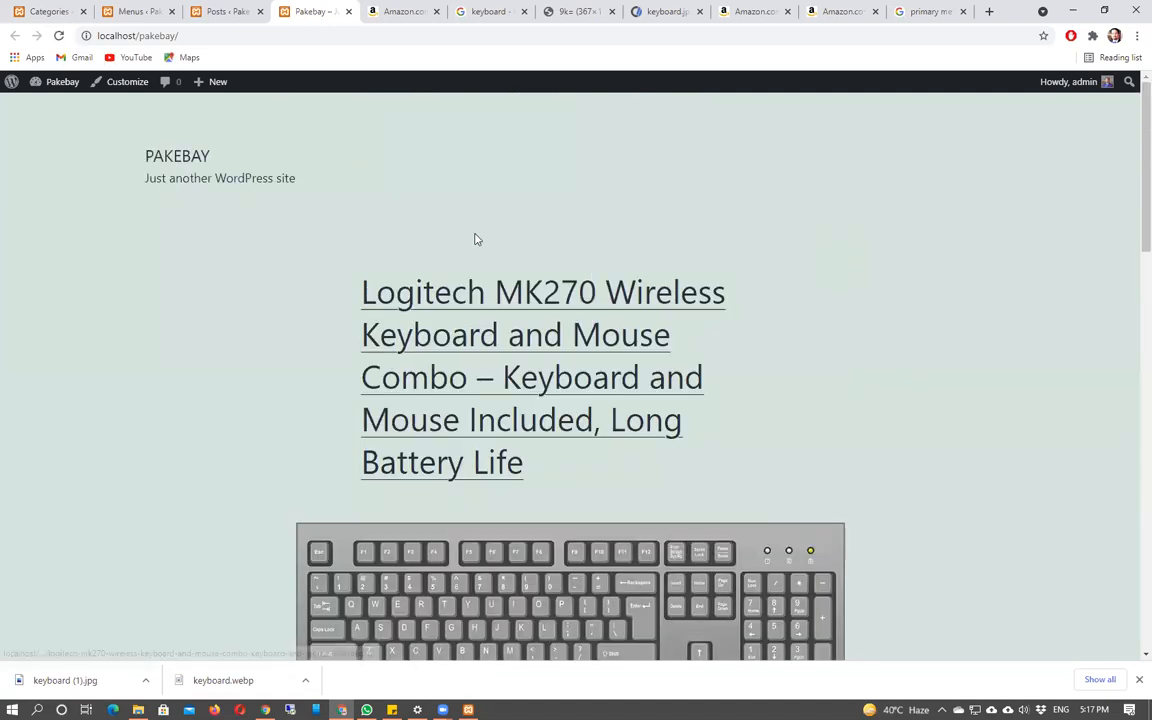
pyautogui.click(59, 36)
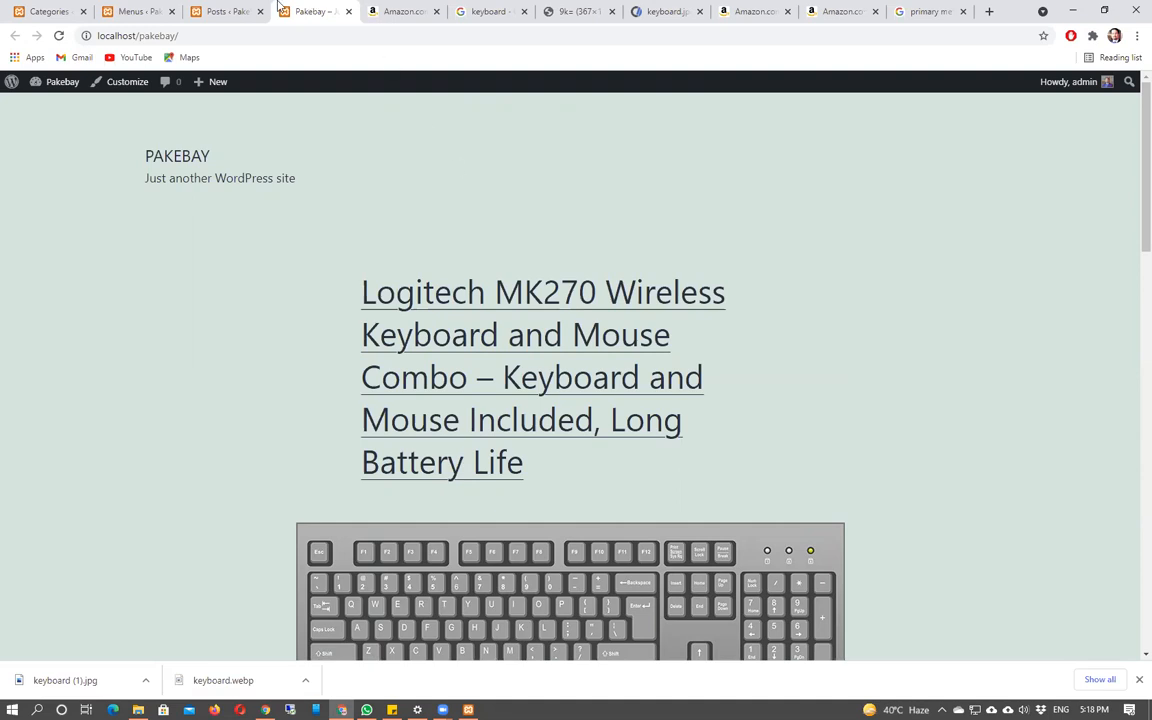
# - Close the posts list page and open the category choices for adding items to Main Menu
pyautogui.click(235, 9)
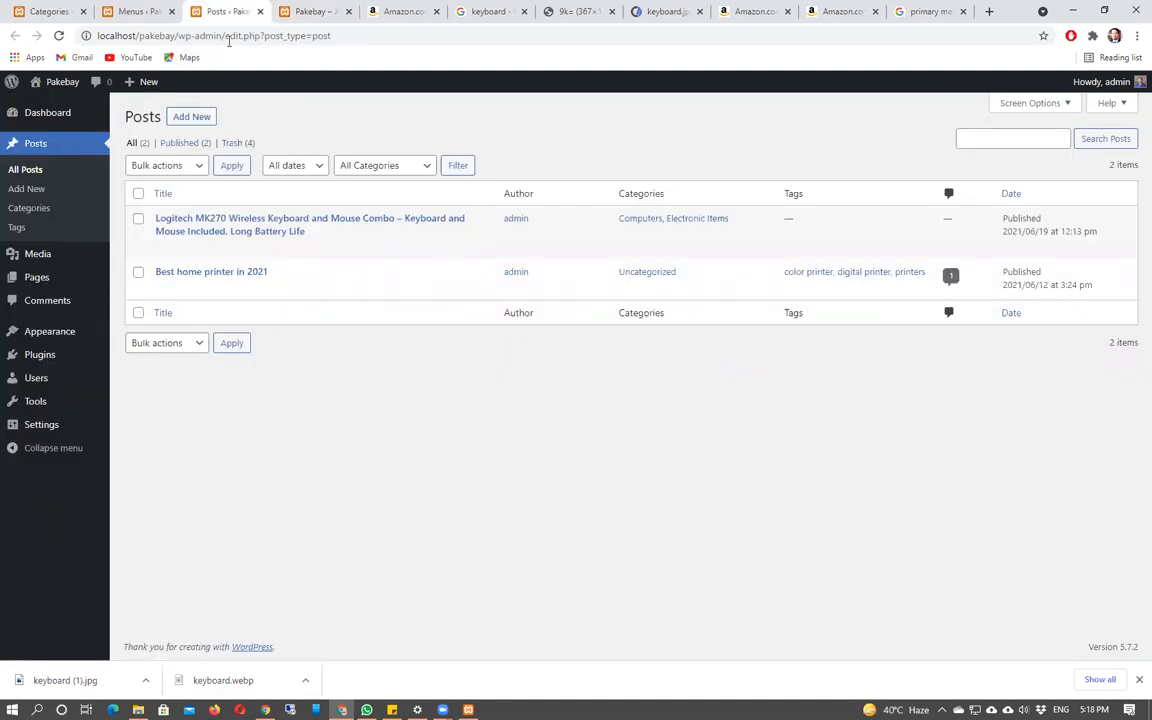
pyautogui.click(260, 14)
pyautogui.click(140, 11)
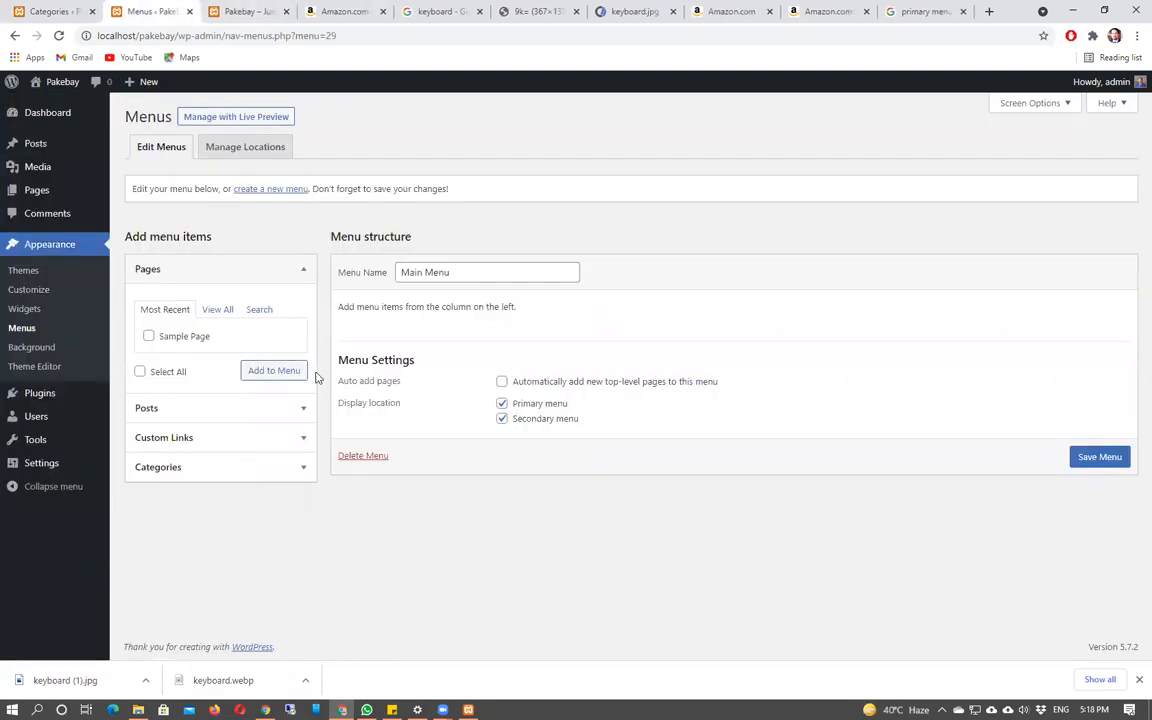
pyautogui.click(280, 437)
pyautogui.click(258, 467)
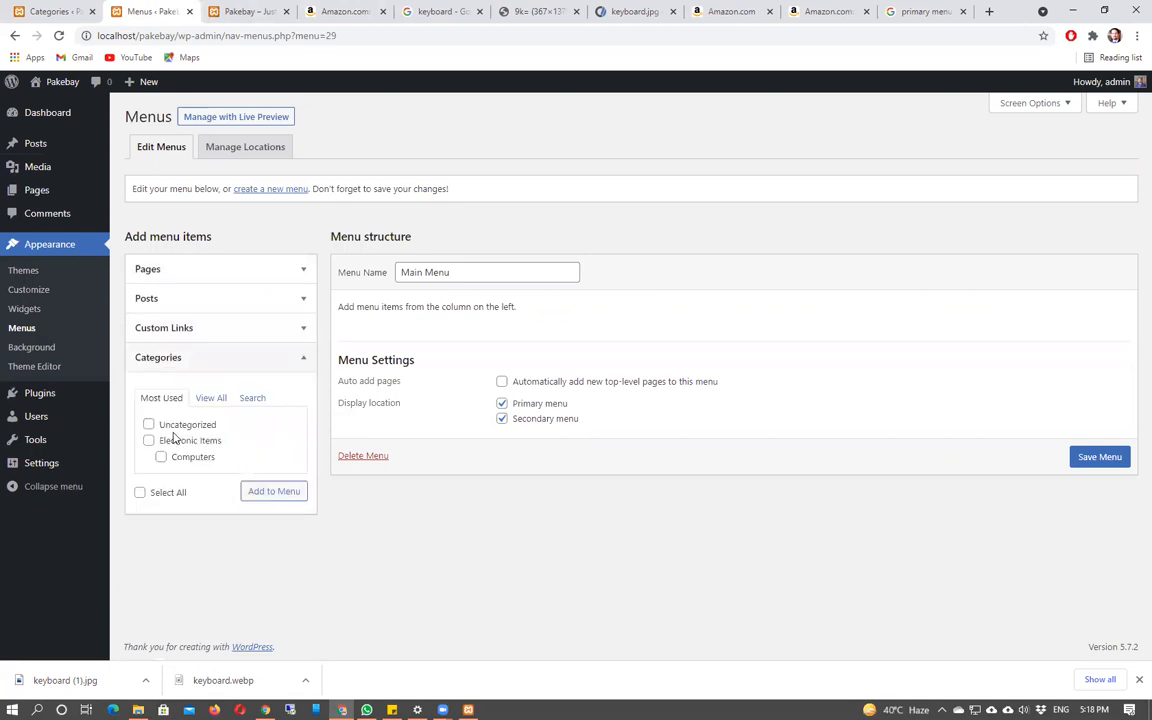
pyautogui.click(148, 425)
pyautogui.click(148, 441)
pyautogui.click(161, 457)
pyautogui.click(220, 400)
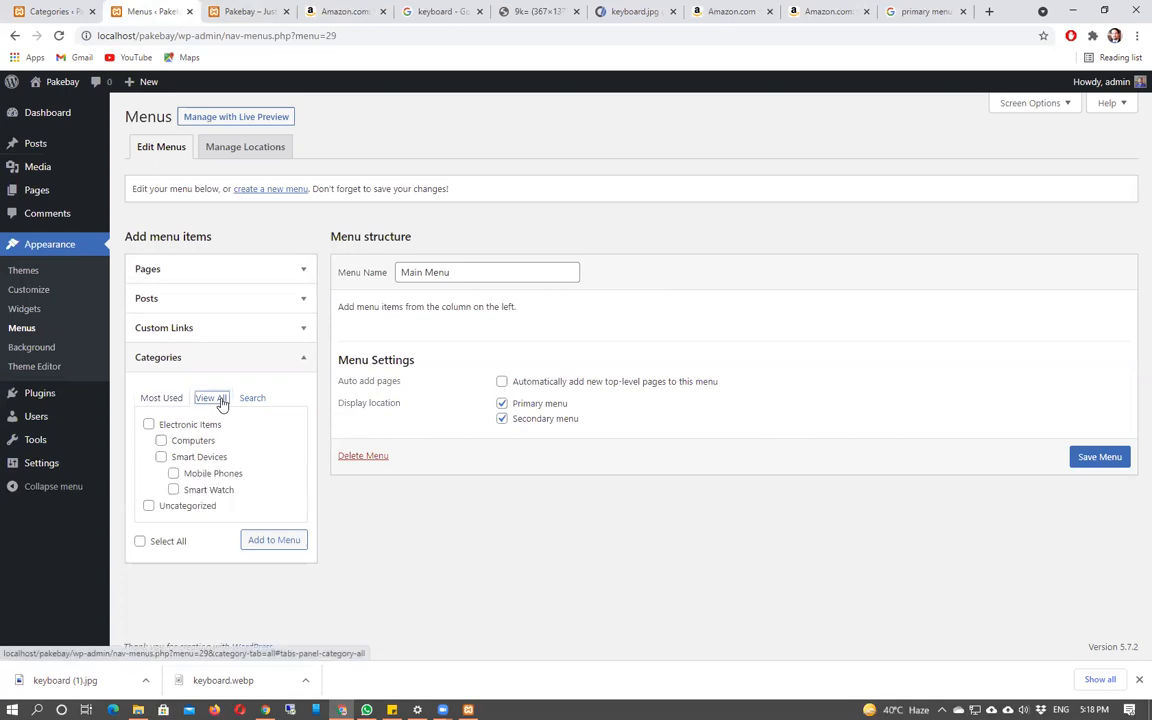
pyautogui.click(148, 425)
pyautogui.click(161, 441)
pyautogui.click(161, 457)
pyautogui.click(173, 473)
pyautogui.click(174, 490)
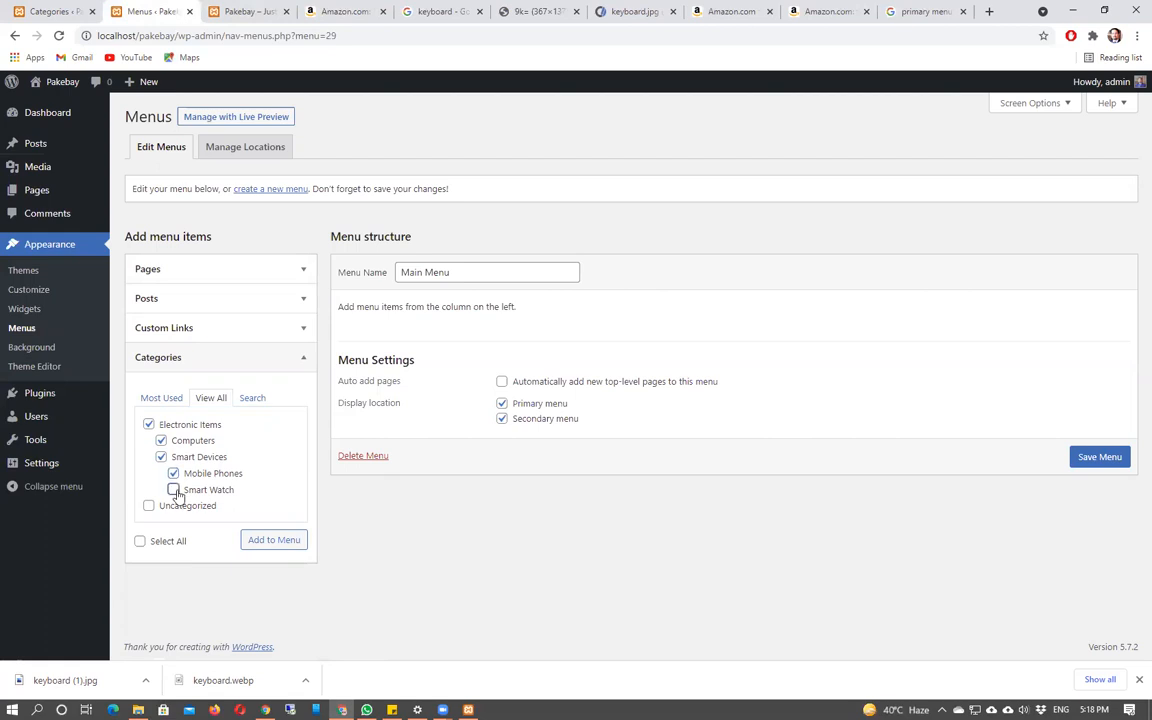
pyautogui.click(160, 398)
# - Add the Electronic Items, Computers, Smart Devices, Mobile Phones and Smart Watch categories to Main Menu, leaving out Uncategorized
pyautogui.click(207, 400)
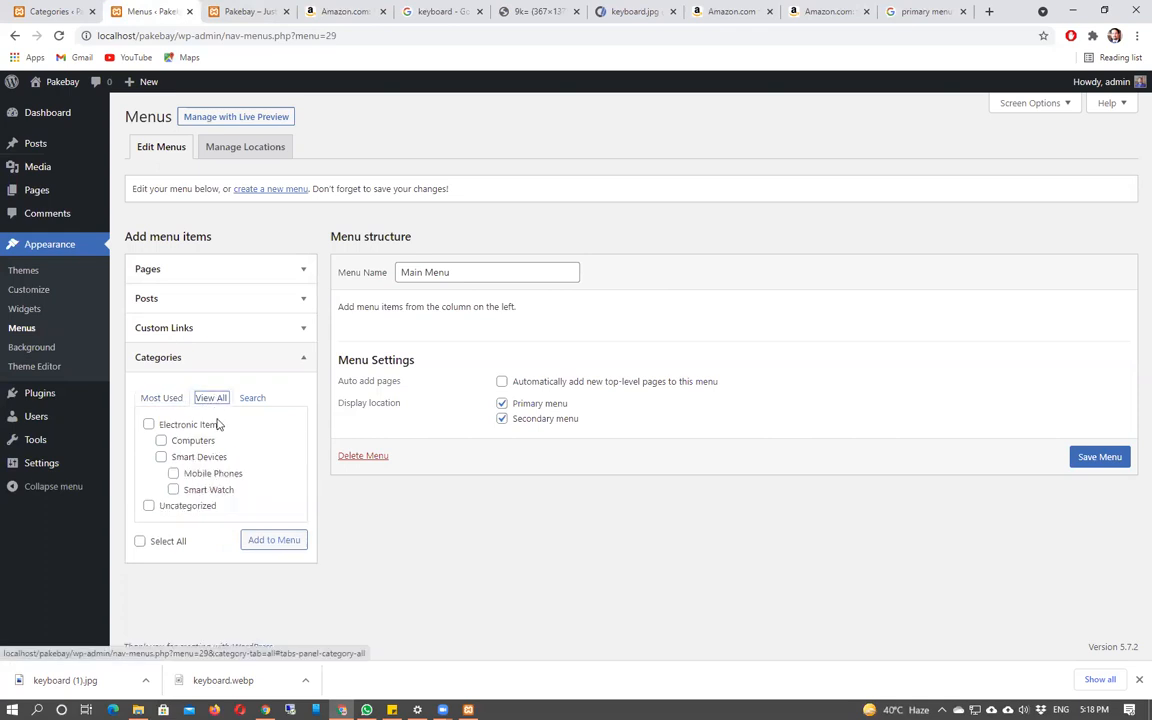
pyautogui.click(148, 424)
pyautogui.click(162, 441)
pyautogui.click(140, 541)
pyautogui.click(148, 506)
pyautogui.click(274, 541)
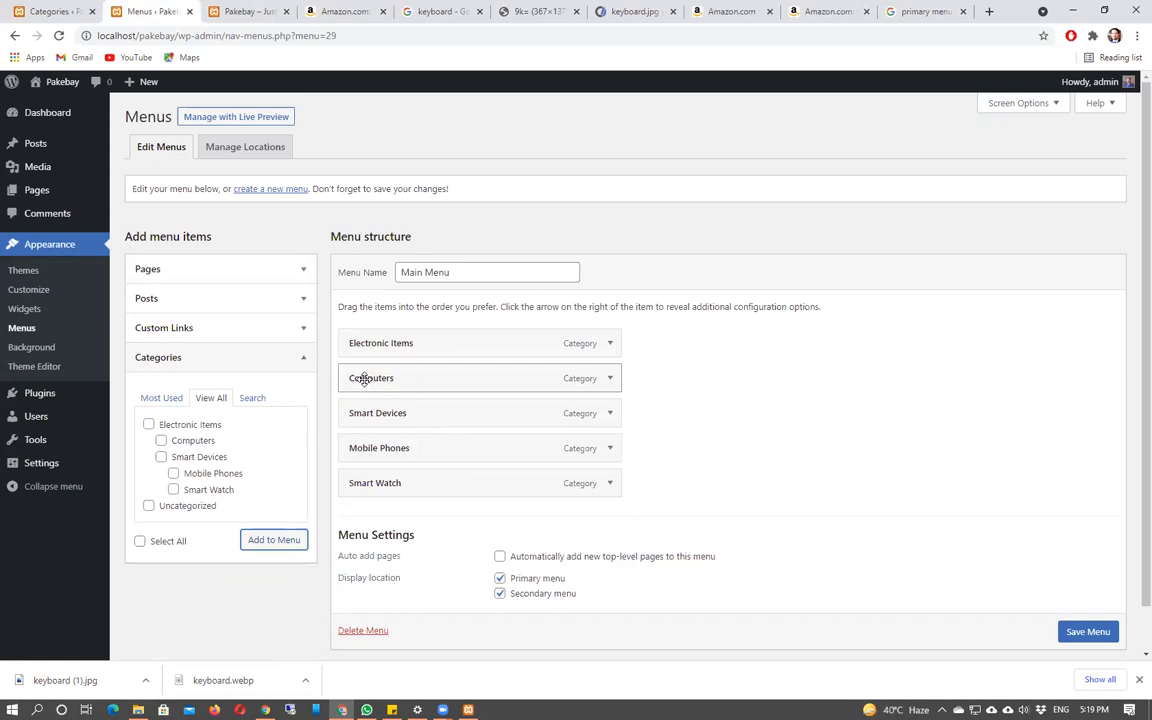
# - Nest Computers and Smart Devices under Electronic Items, put Mobile Phones and Smart Watch under Smart Devices, and save Main Menu
pyautogui.moveTo(364, 380)
pyautogui.mouseDown()
pyautogui.moveTo(388, 380)
pyautogui.moveTo(376, 370)
pyautogui.moveTo(407, 380)
pyautogui.moveTo(353, 383)
pyautogui.moveTo(396, 383)
pyautogui.moveTo(381, 370)
pyautogui.moveTo(386, 382)
pyautogui.mouseUp()
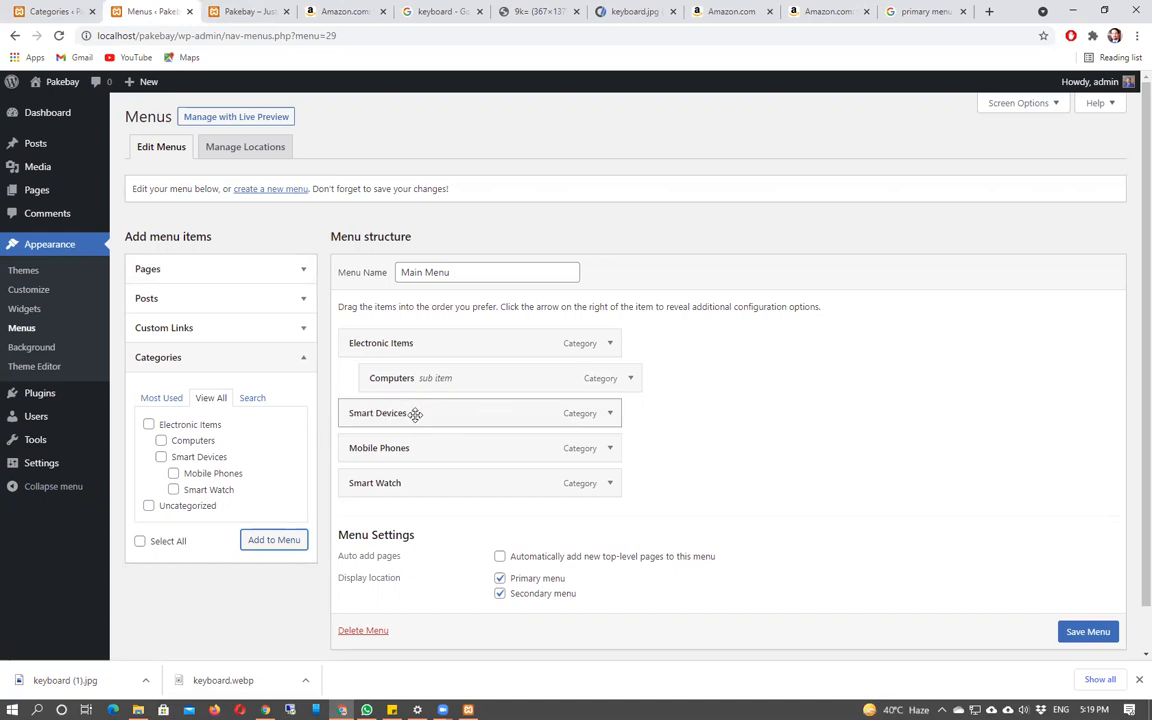
pyautogui.moveTo(358, 414); pyautogui.dragTo(416, 451)
pyautogui.moveTo(362, 484); pyautogui.dragTo(420, 482)
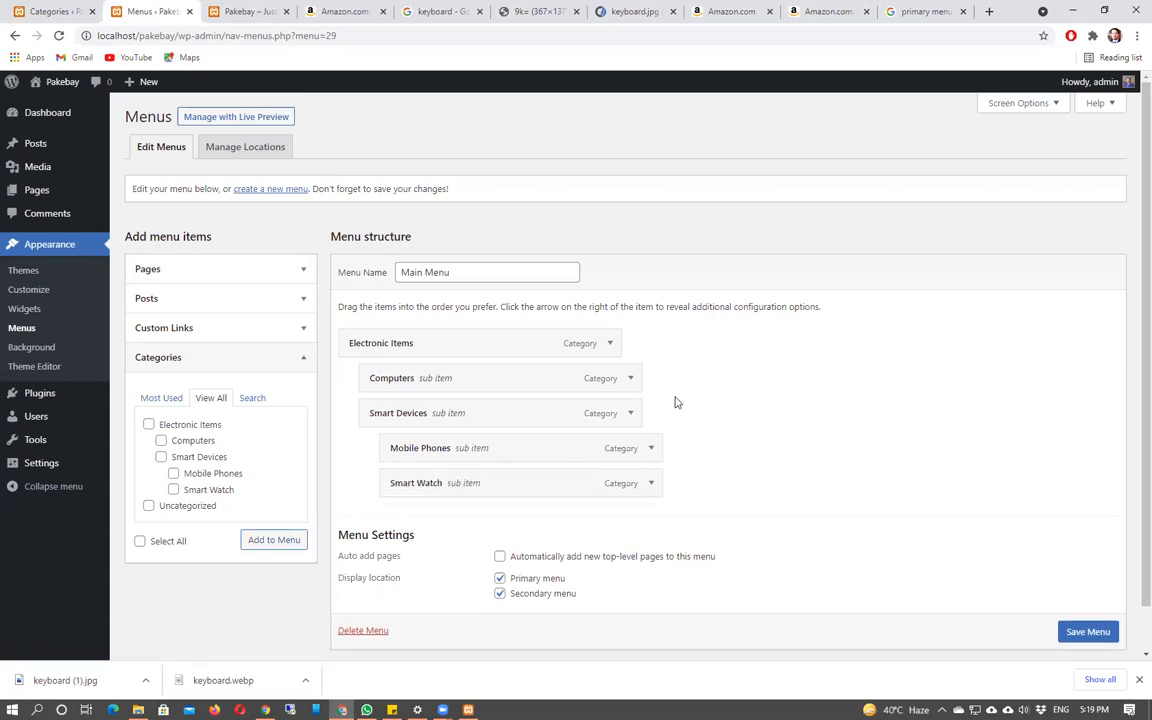
pyautogui.click(1078, 633)
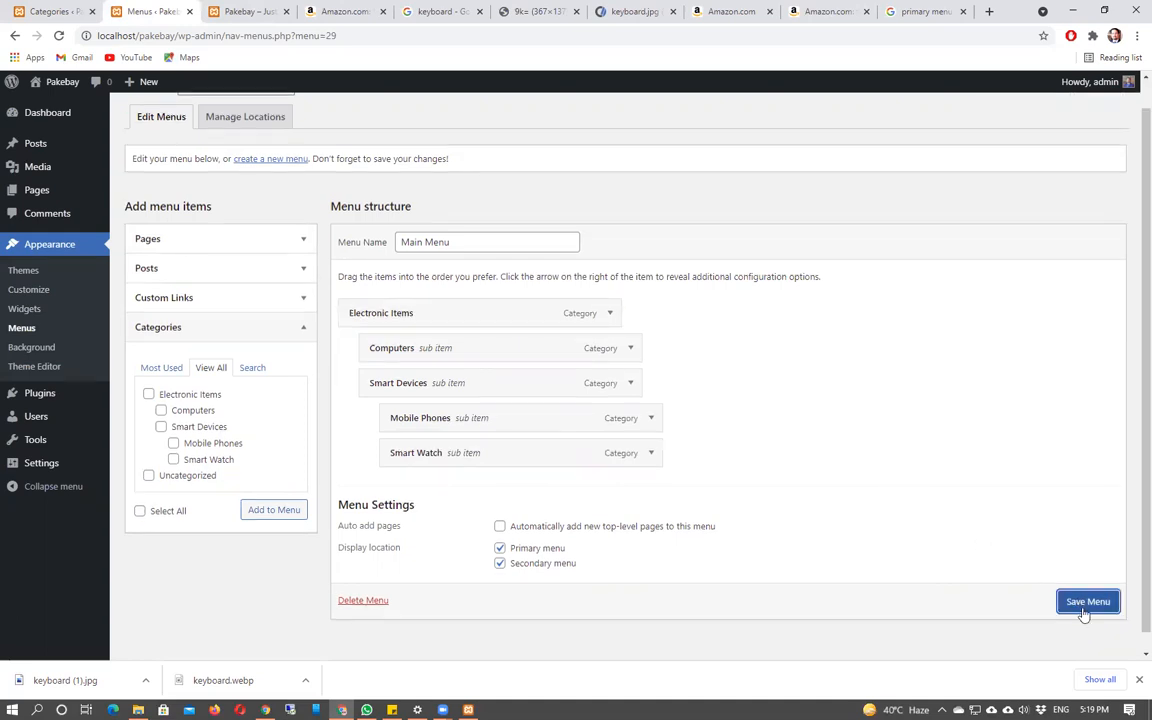
pyautogui.click(1085, 607)
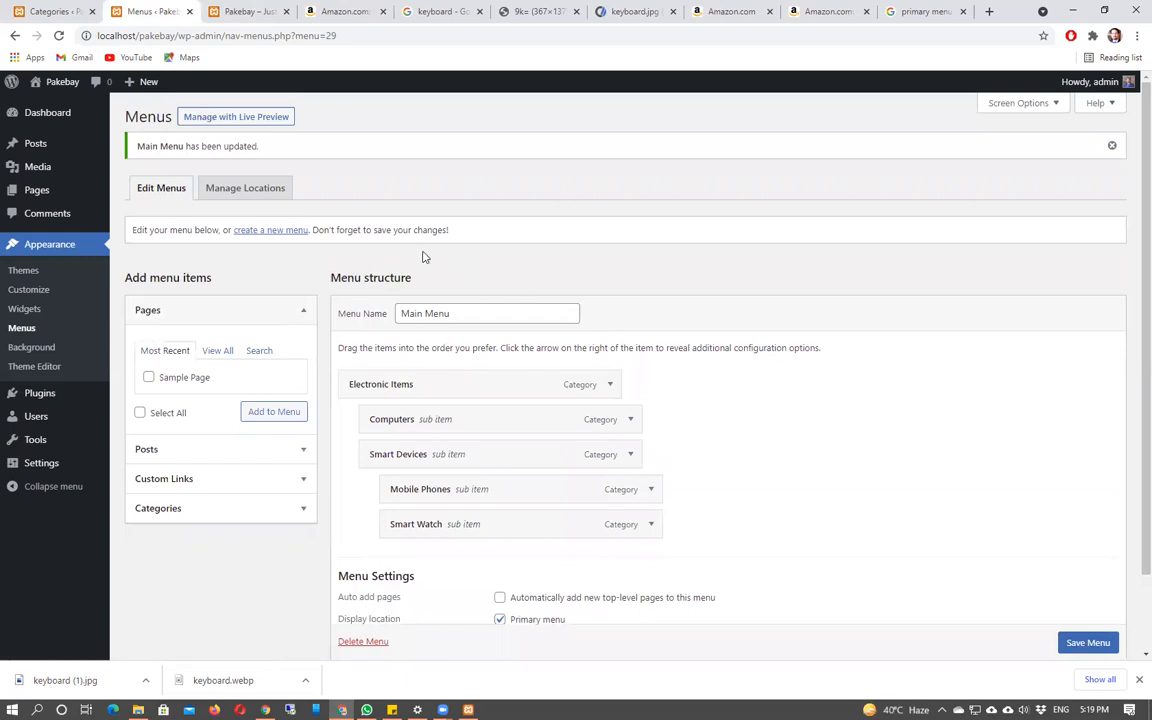
# - Reload the Pakebay home page and expand the Electronic Items header menu to check its nested categories
pyautogui.click(219, 10)
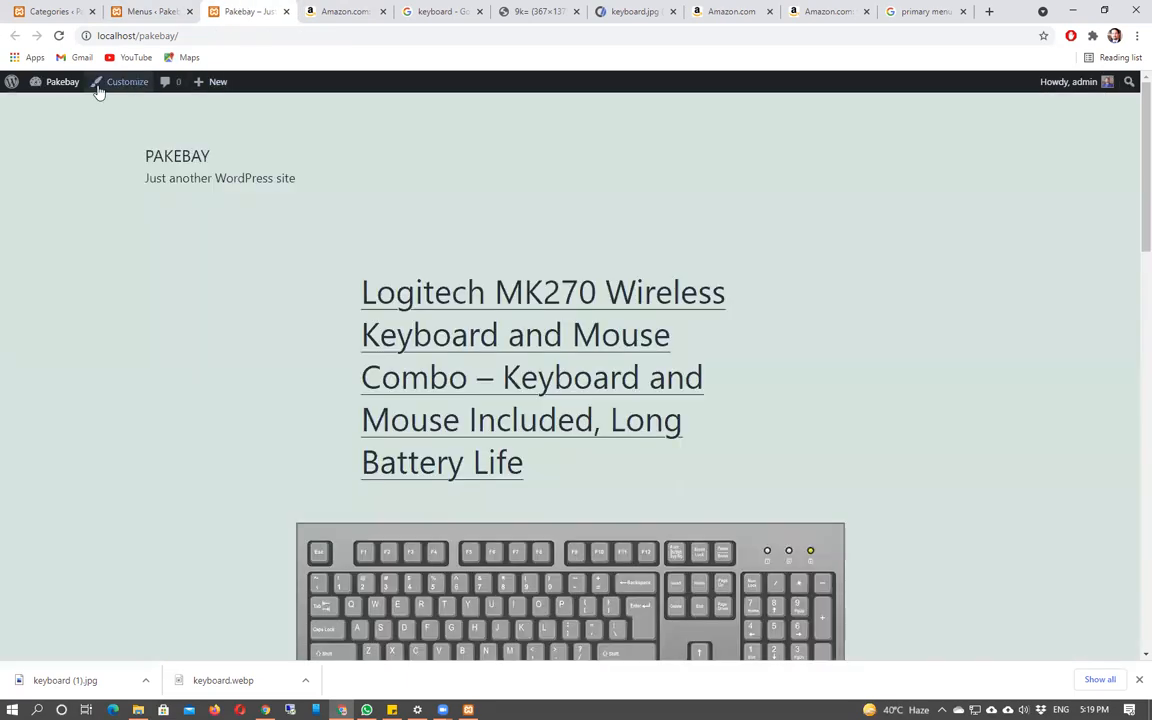
pyautogui.click(59, 37)
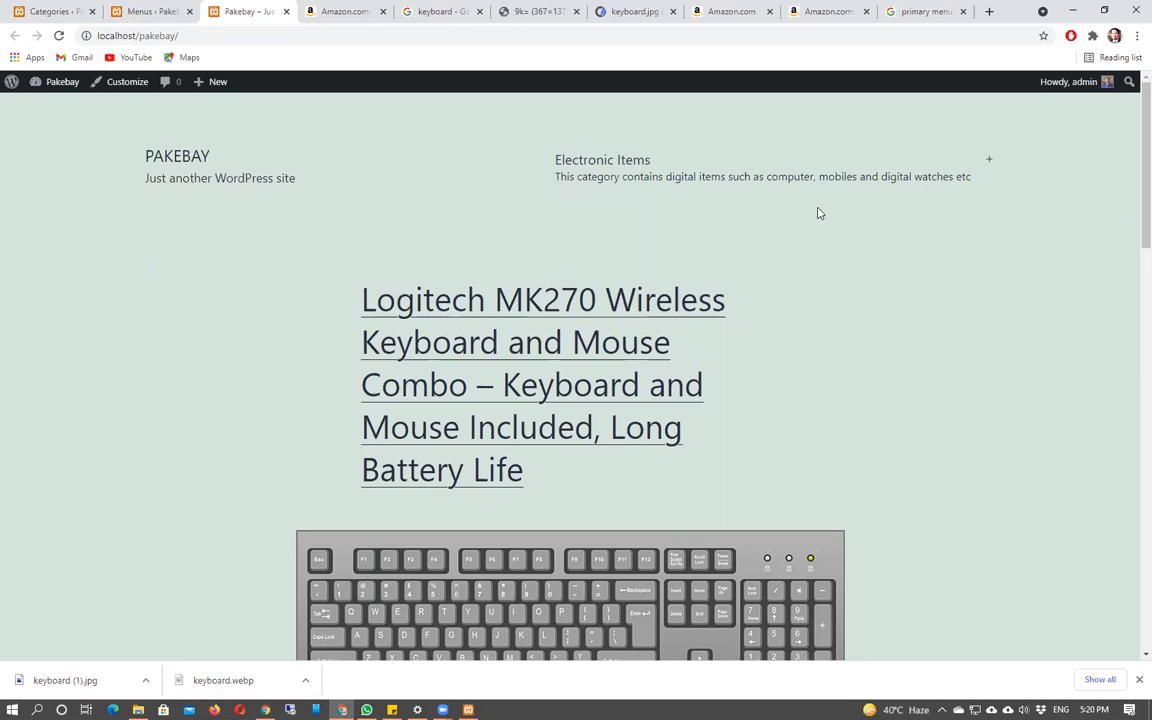
pyautogui.moveTo(716, 179)
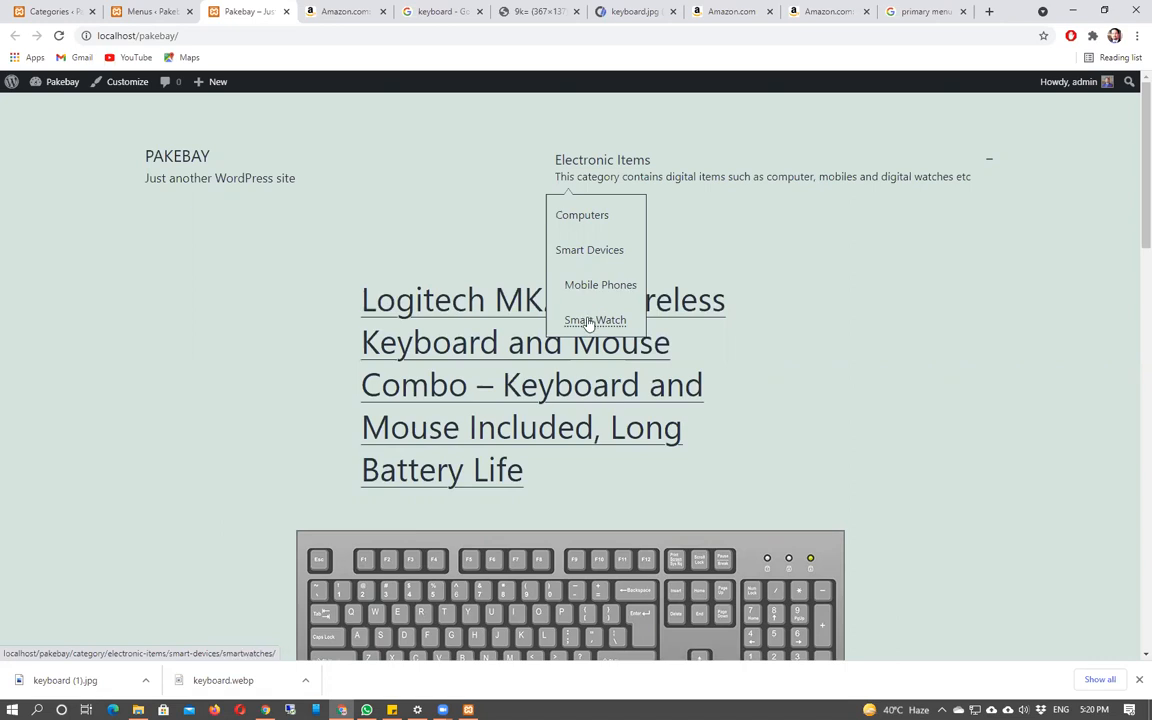
# - View the Electronics department's subcategories in Amazon's full menu for comparison, close it and return to the Pakebay home page
pyautogui.click(733, 9)
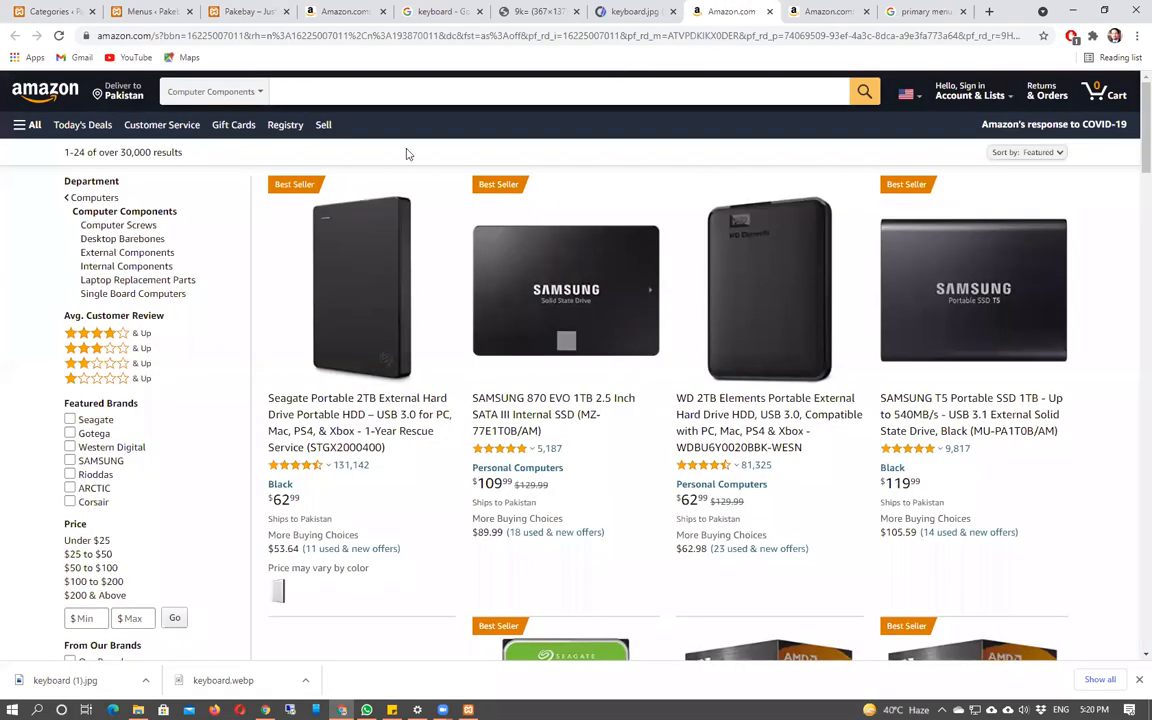
pyautogui.click(30, 123)
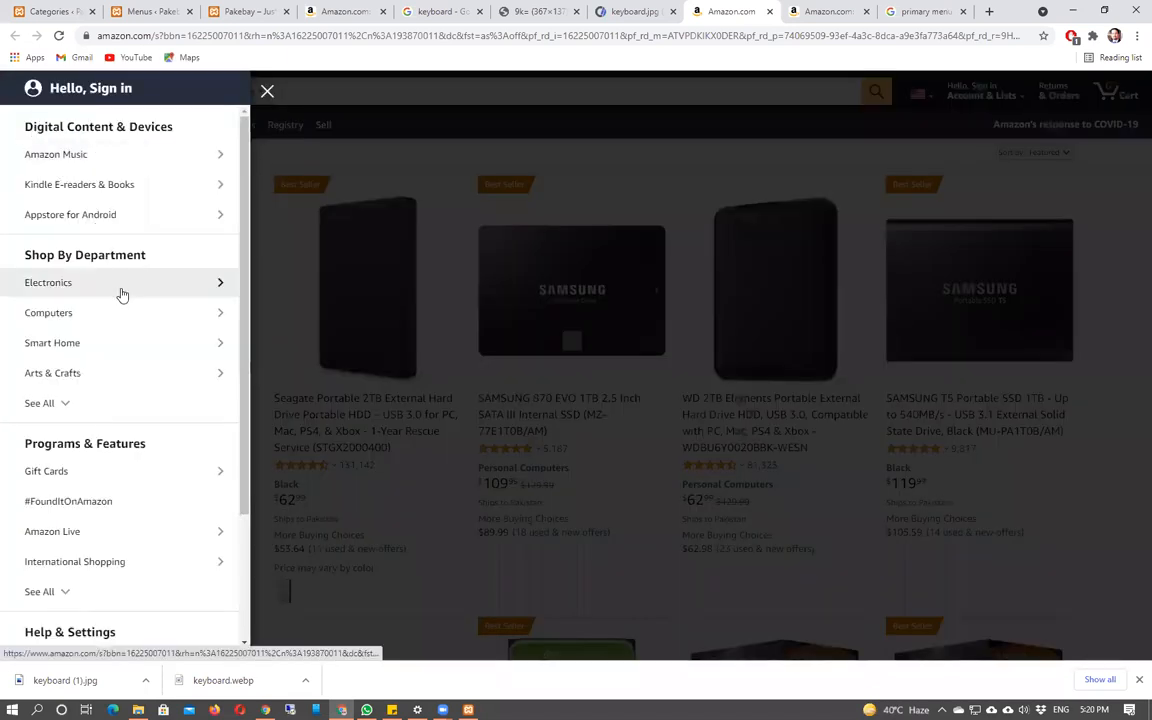
pyautogui.click(192, 285)
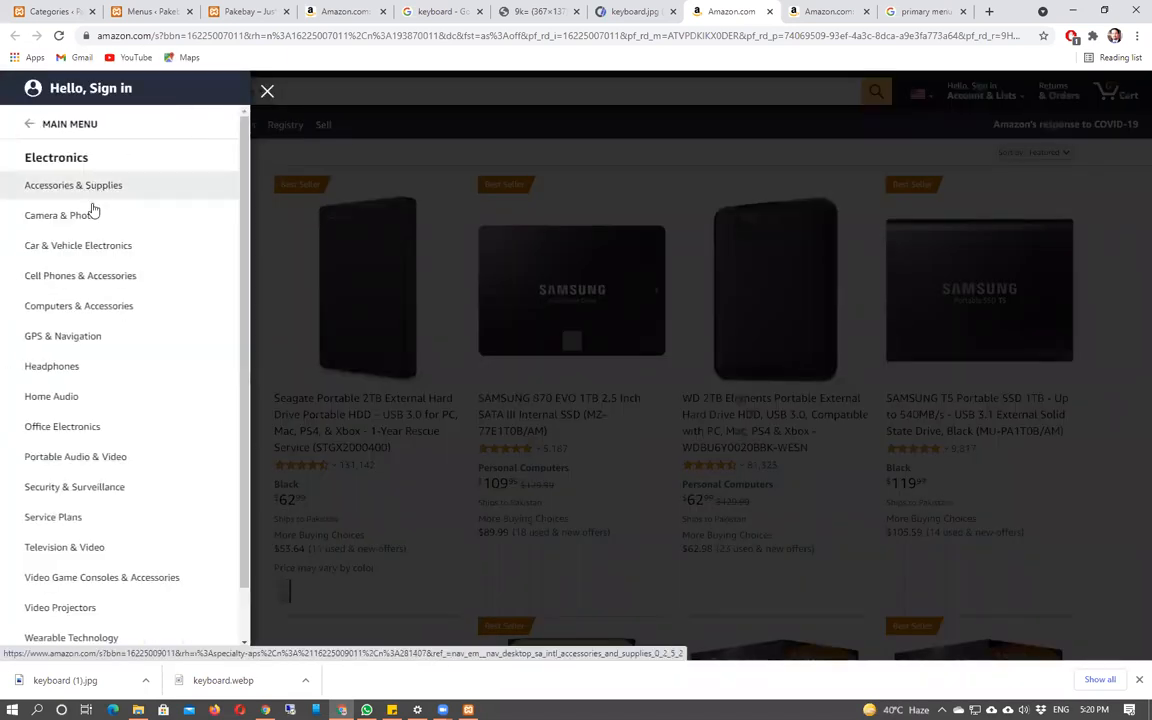
pyautogui.click(268, 90)
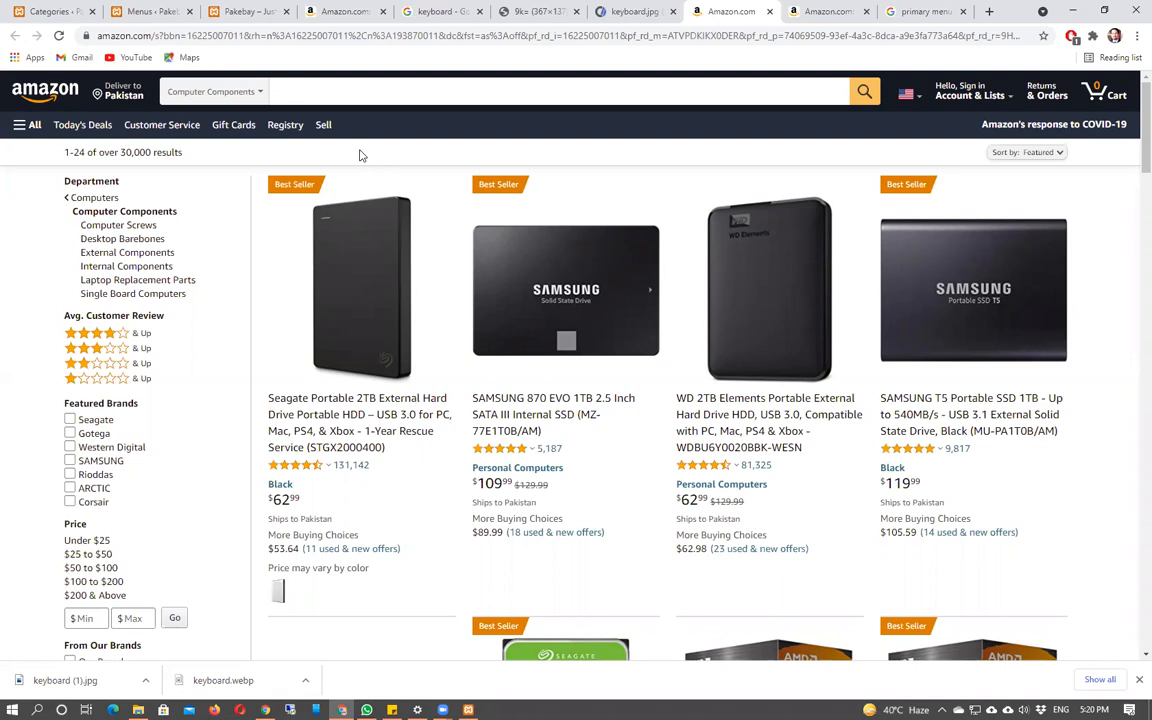
pyautogui.click(250, 11)
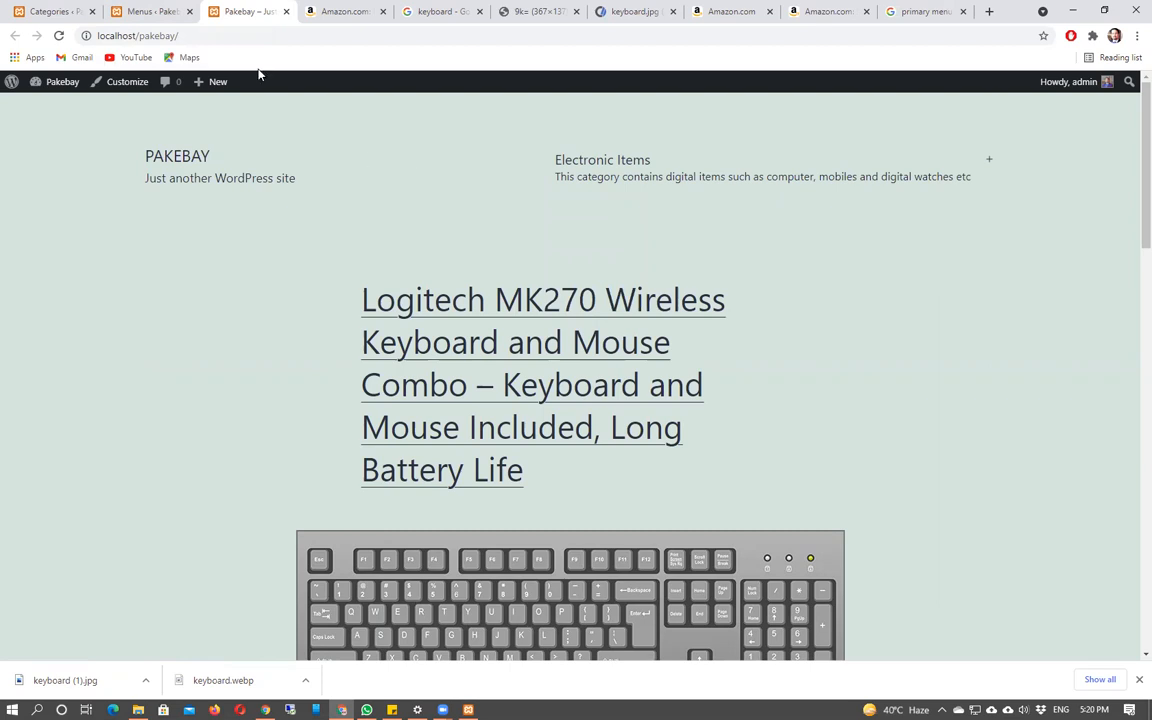
# - Review the category hierarchy in the Pakebay admin, and reopen the Menus page to compare it with the Main Menu structure
pyautogui.click(155, 11)
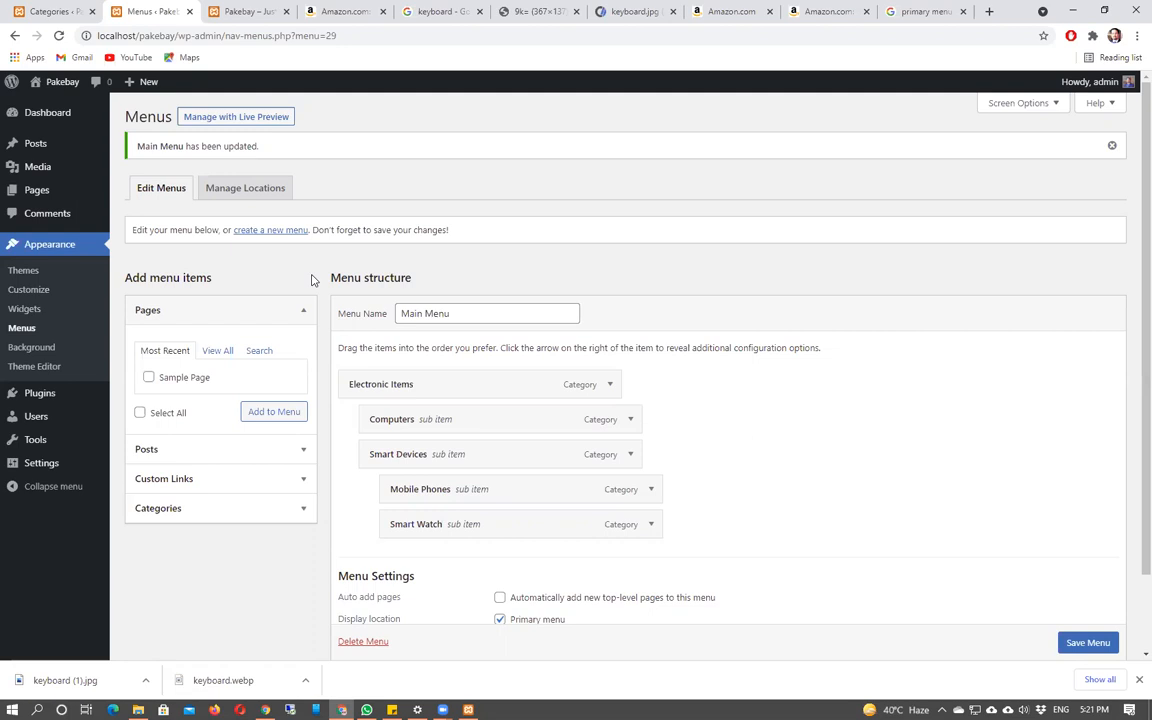
pyautogui.moveTo(38, 167)
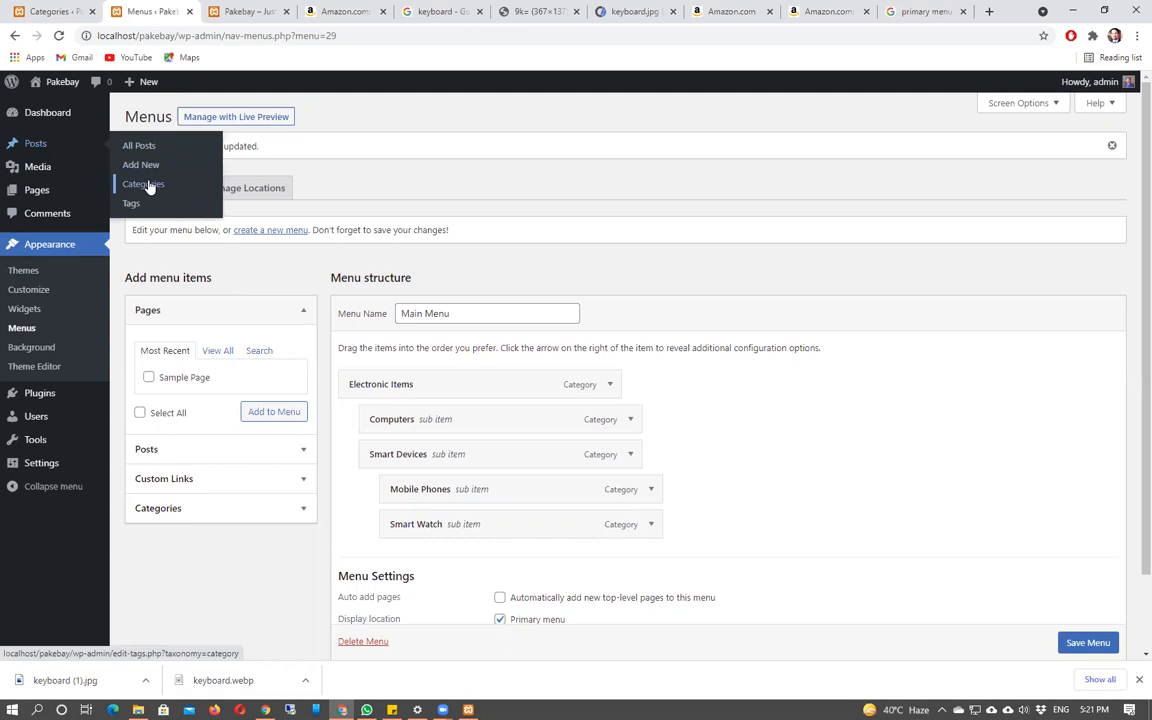
pyautogui.click(147, 185)
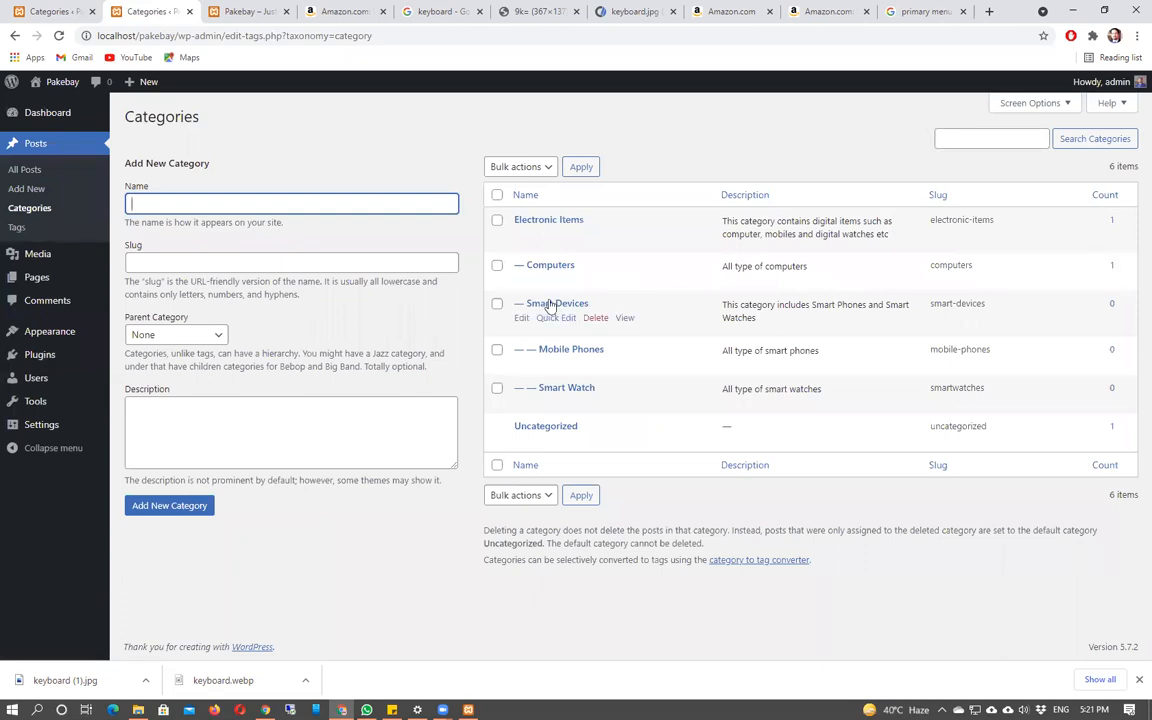
pyautogui.moveTo(35, 357)
pyautogui.moveTo(50, 331)
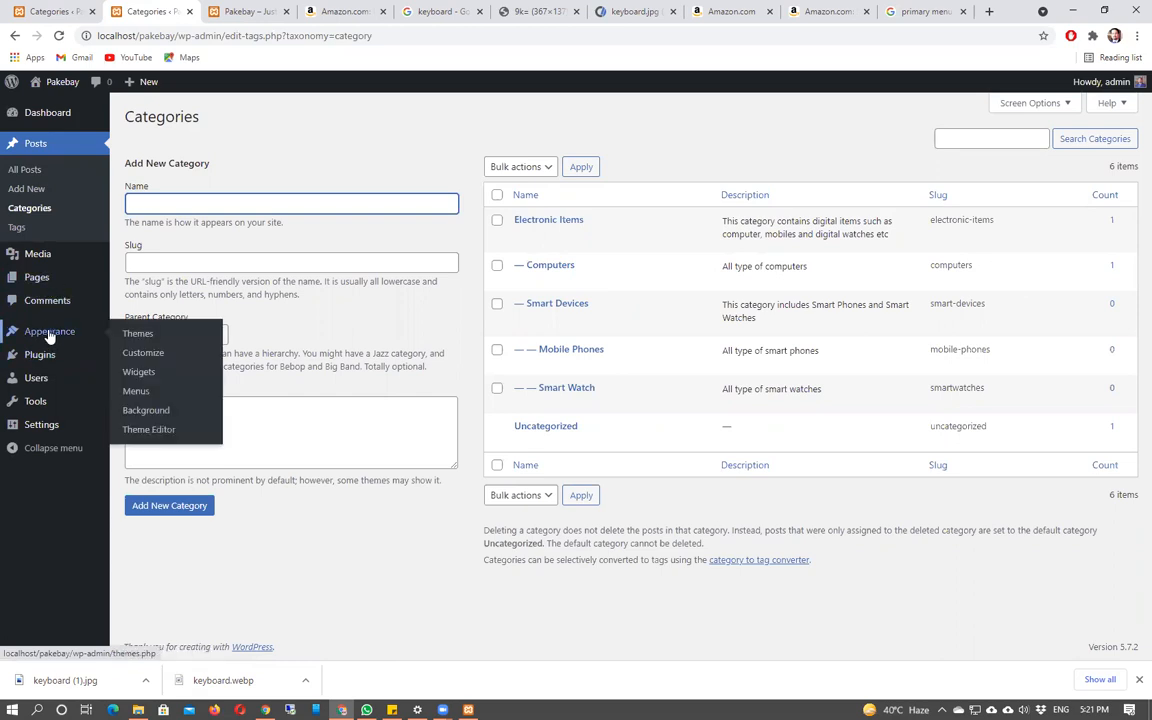
pyautogui.click(133, 390)
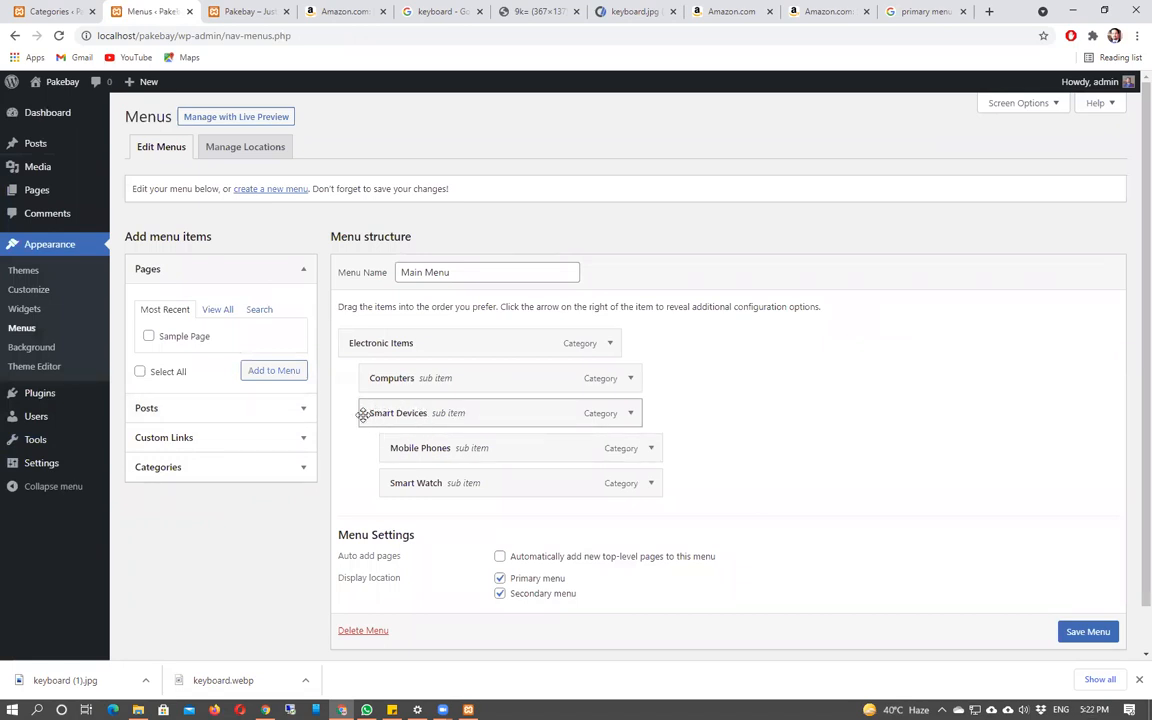
# - Open the live preview for managing menus and show Main Menu's items and locations in the Customizer
pyautogui.click(240, 122)
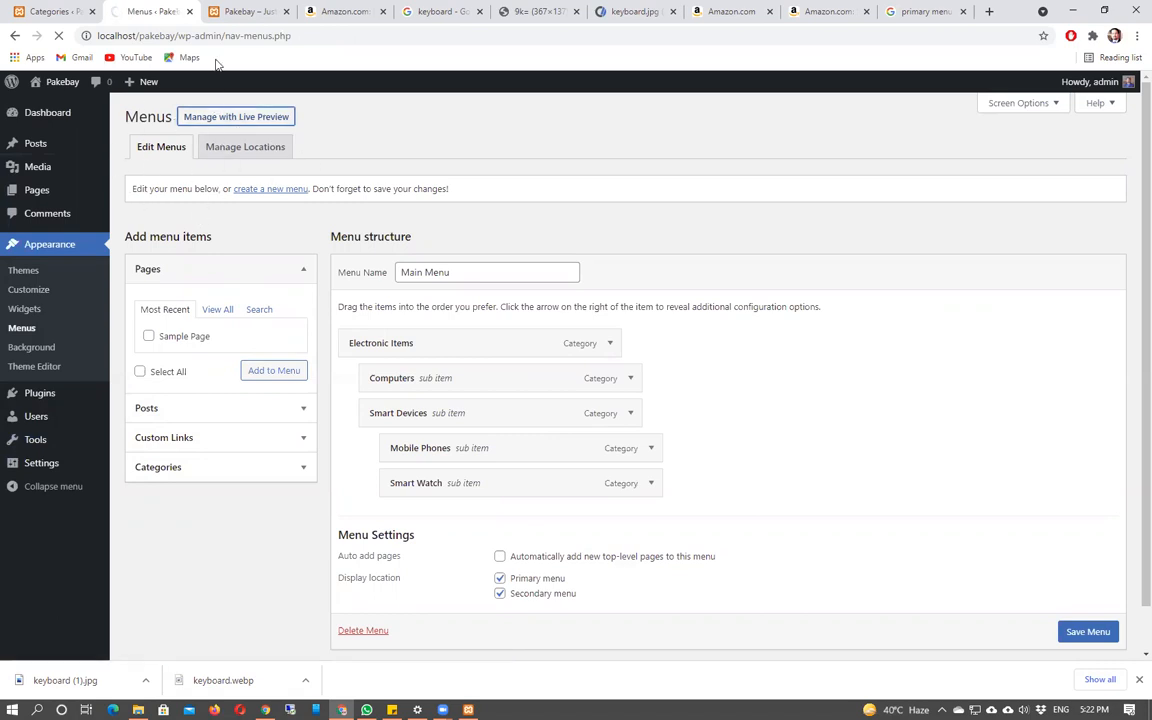
pyautogui.click(240, 13)
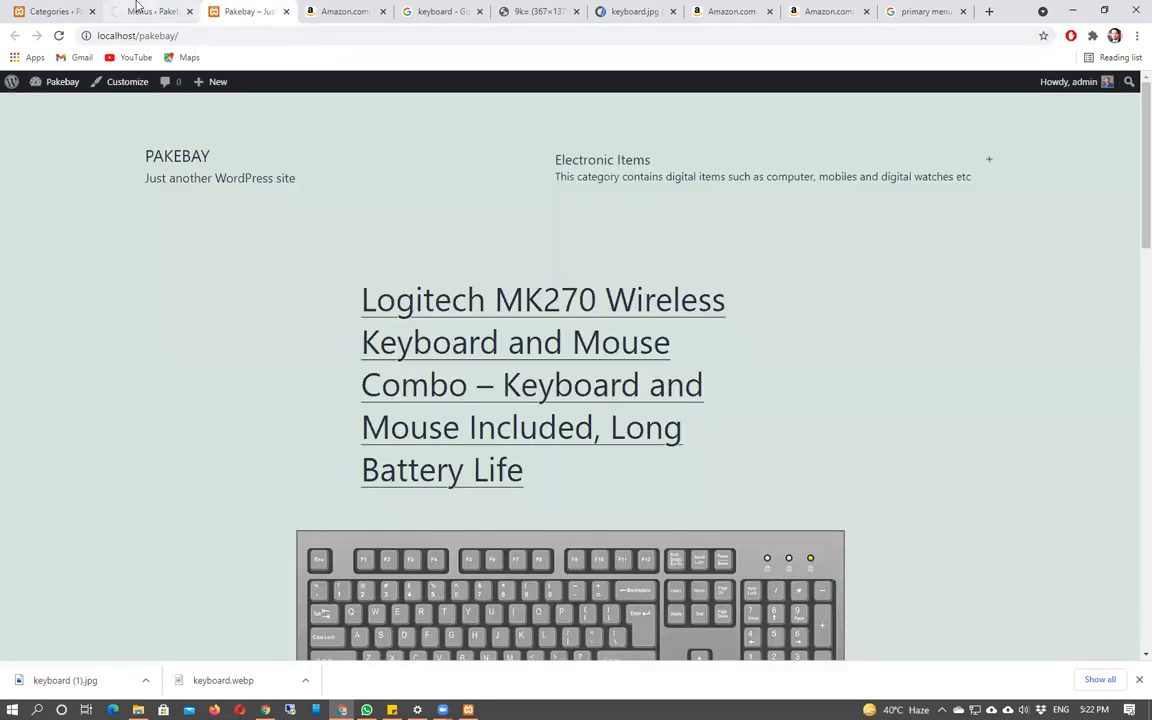
pyautogui.click(140, 11)
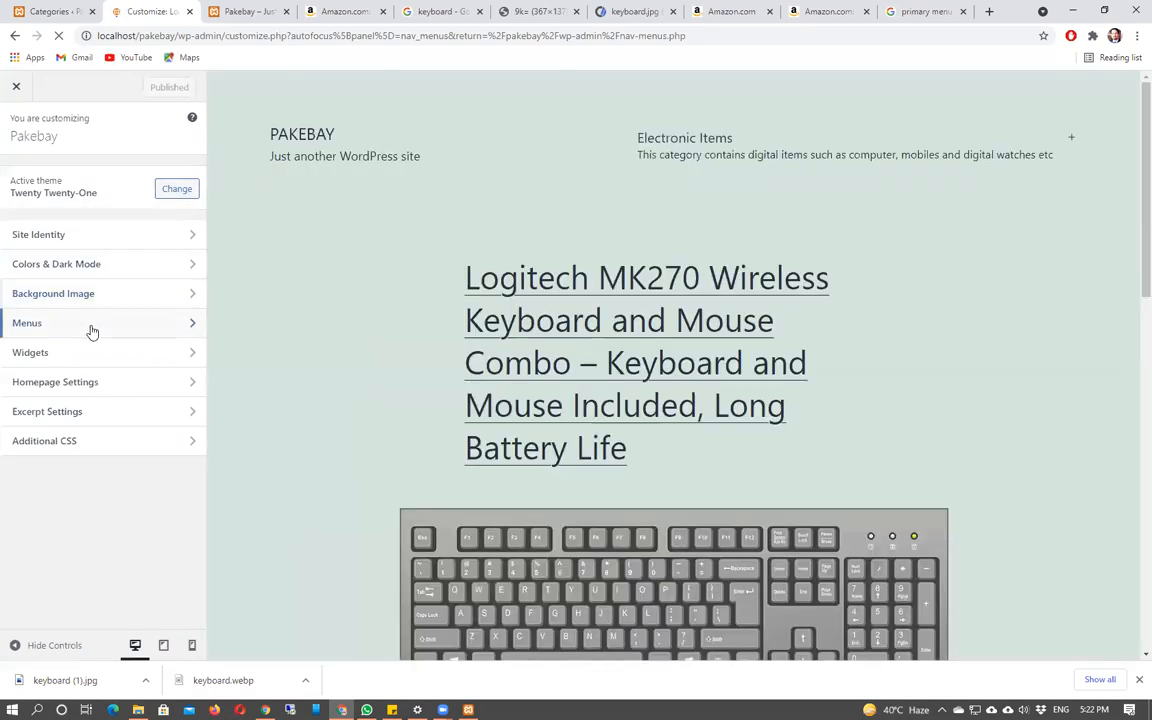
pyautogui.click(90, 327)
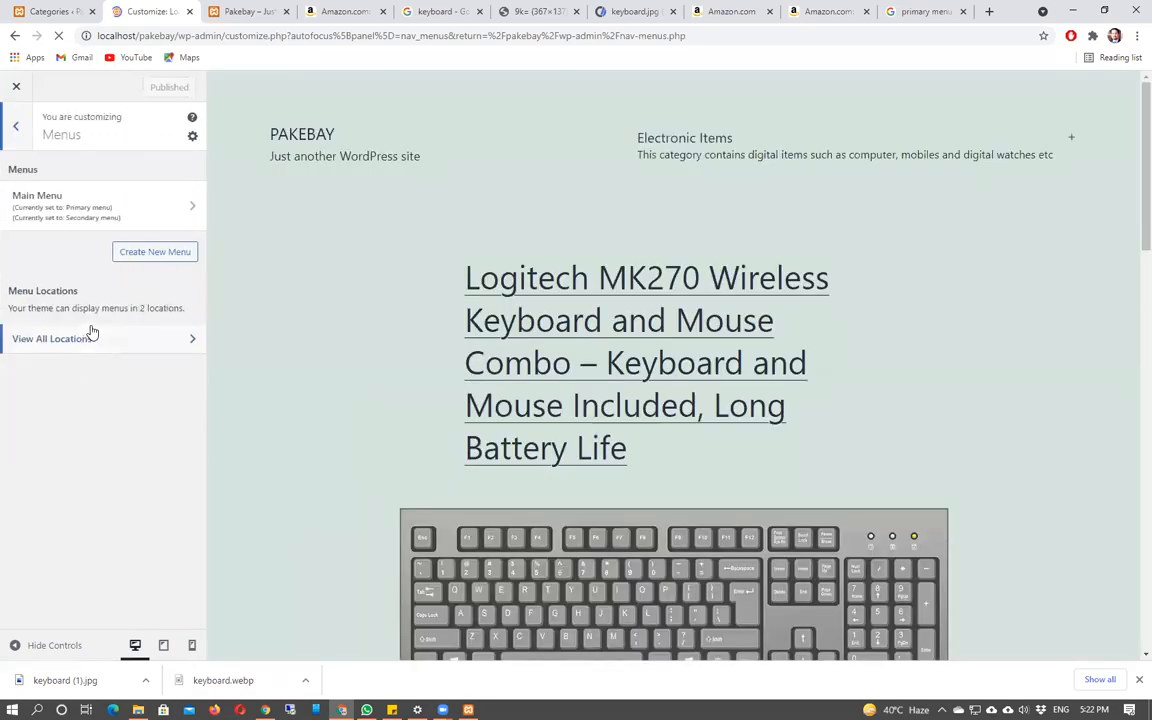
pyautogui.click(112, 220)
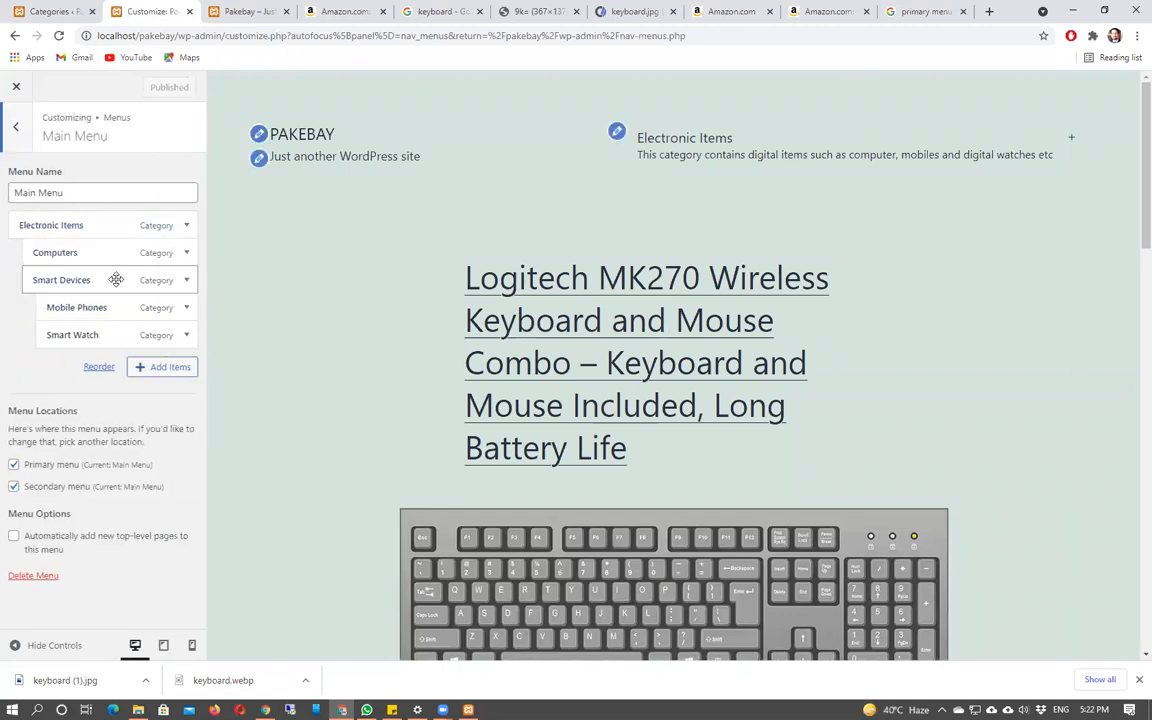